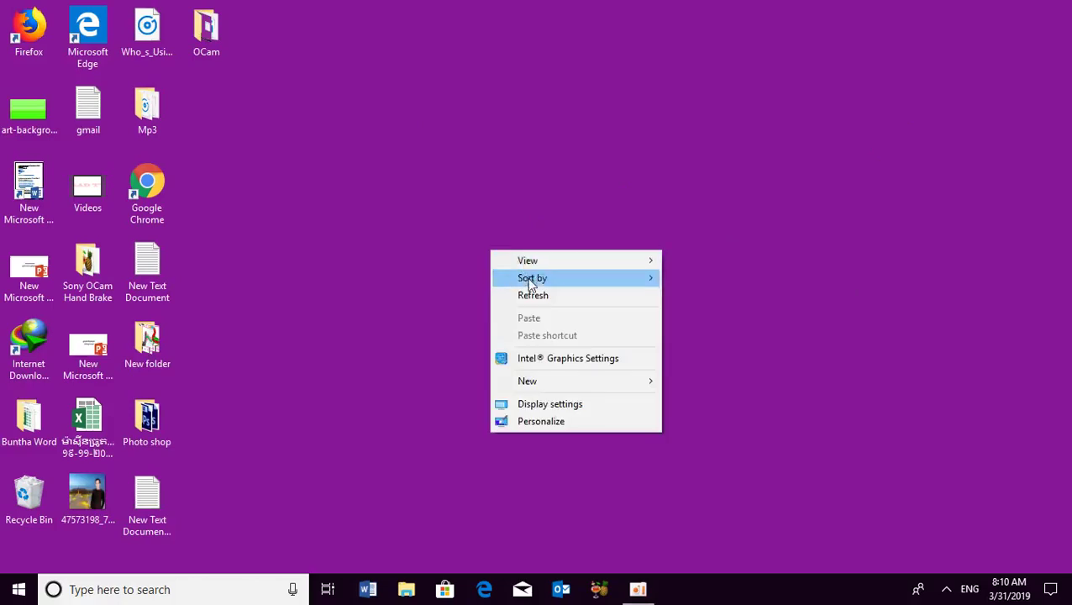
click(530, 293)
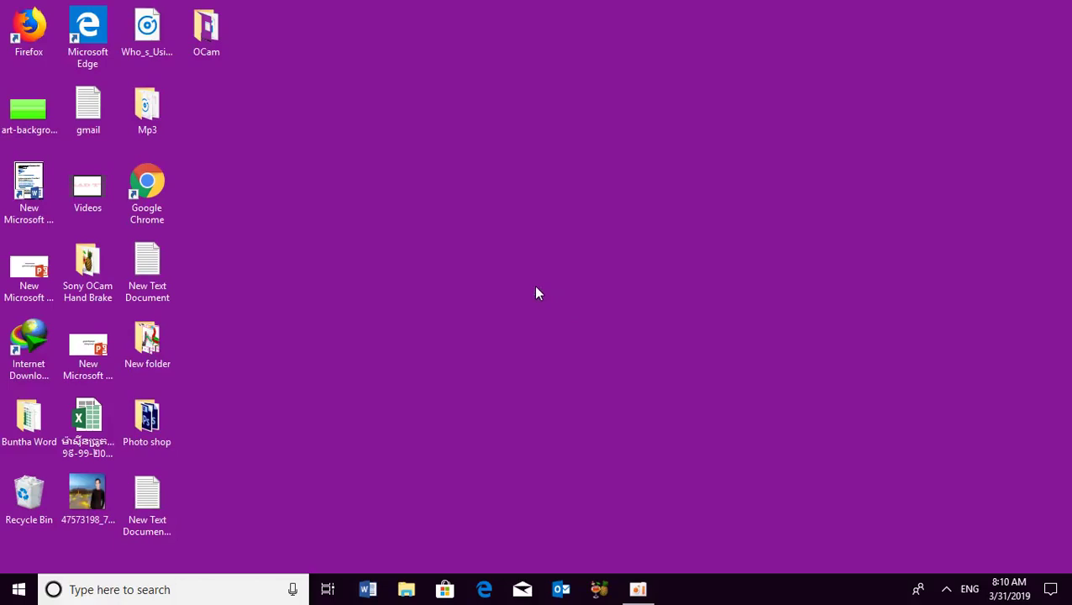
right_click(439, 221)
click(478, 271)
right_click(439, 186)
click(477, 232)
right_click(555, 179)
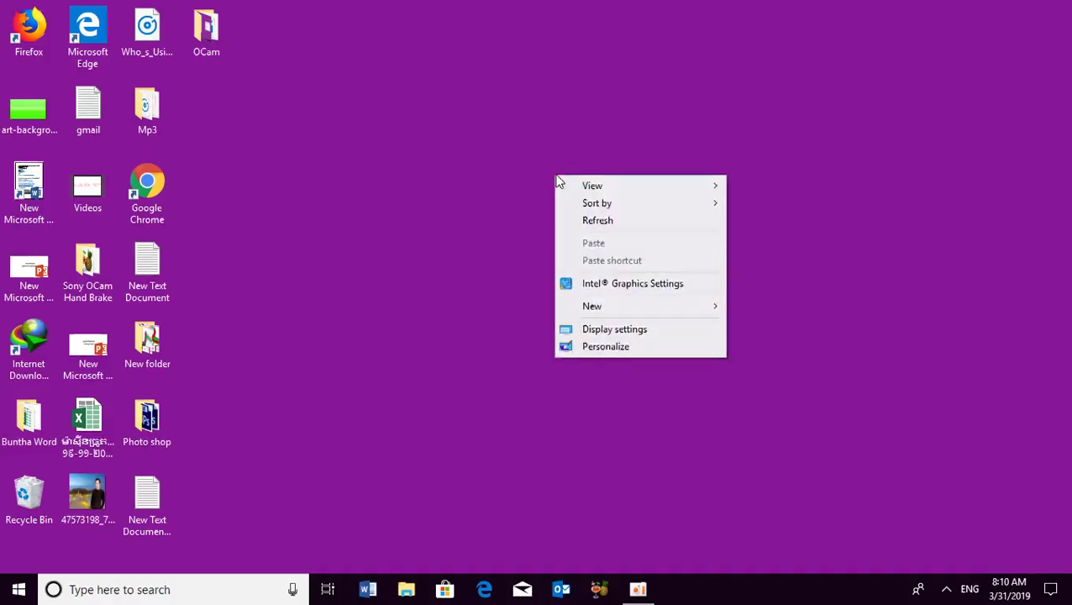
click(605, 230)
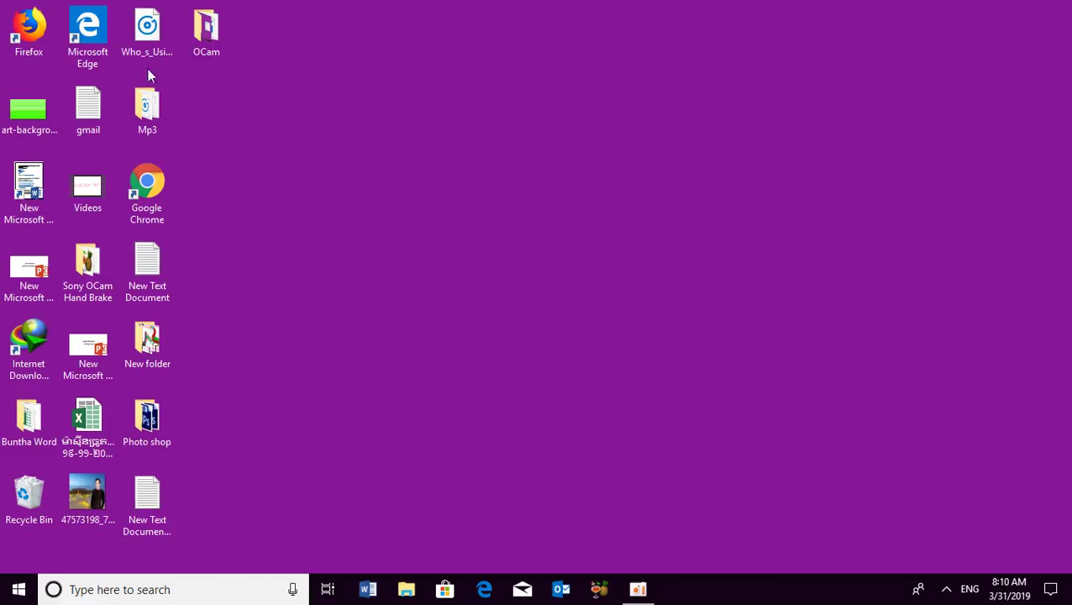
right_click(586, 120)
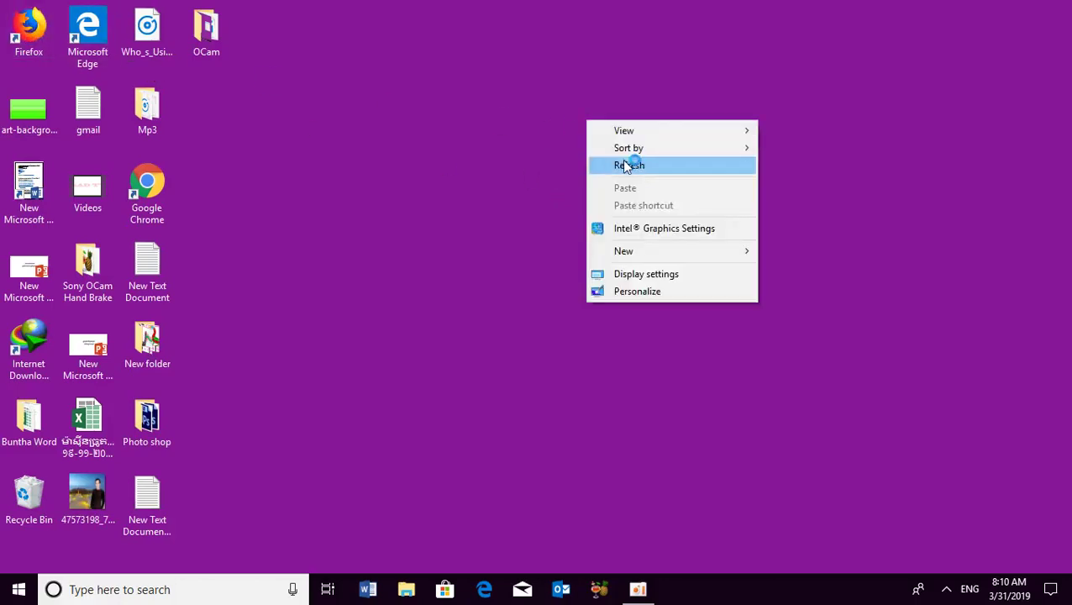
click(628, 164)
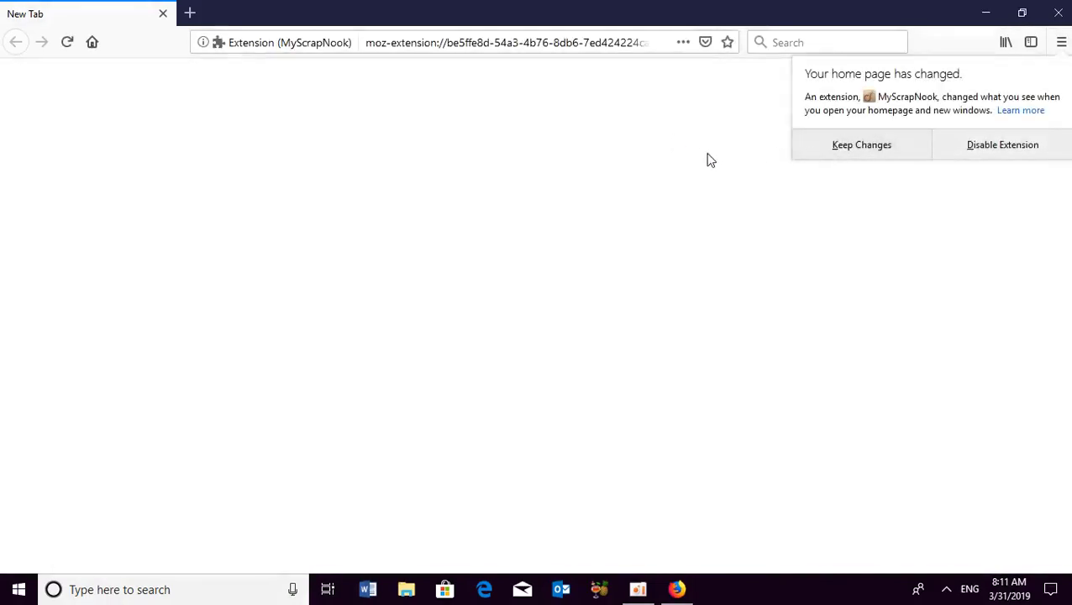
click(549, 41)
key(ctrl+t)
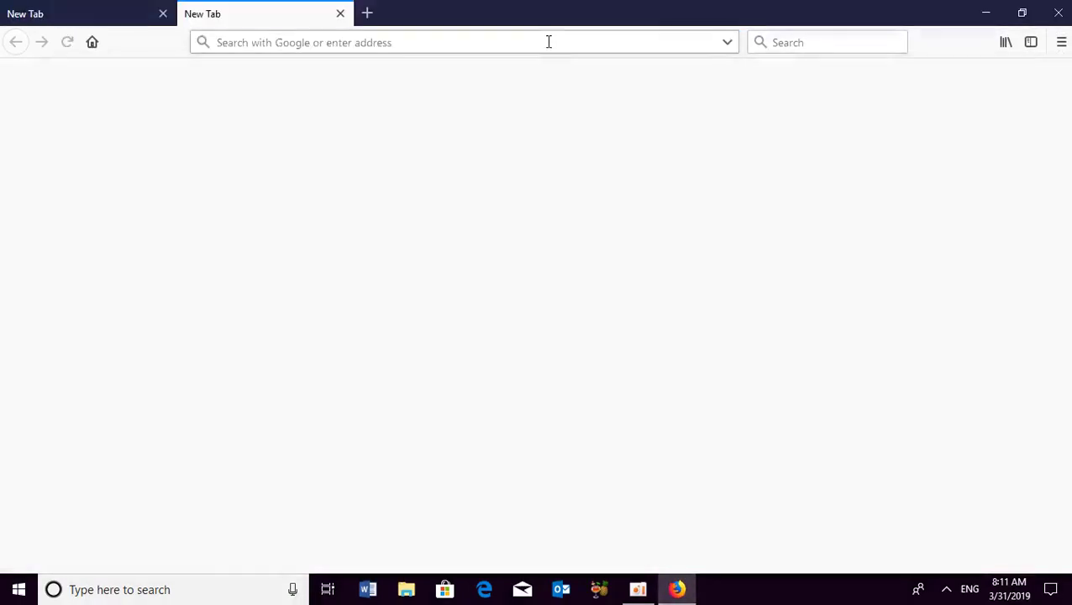
click(341, 14)
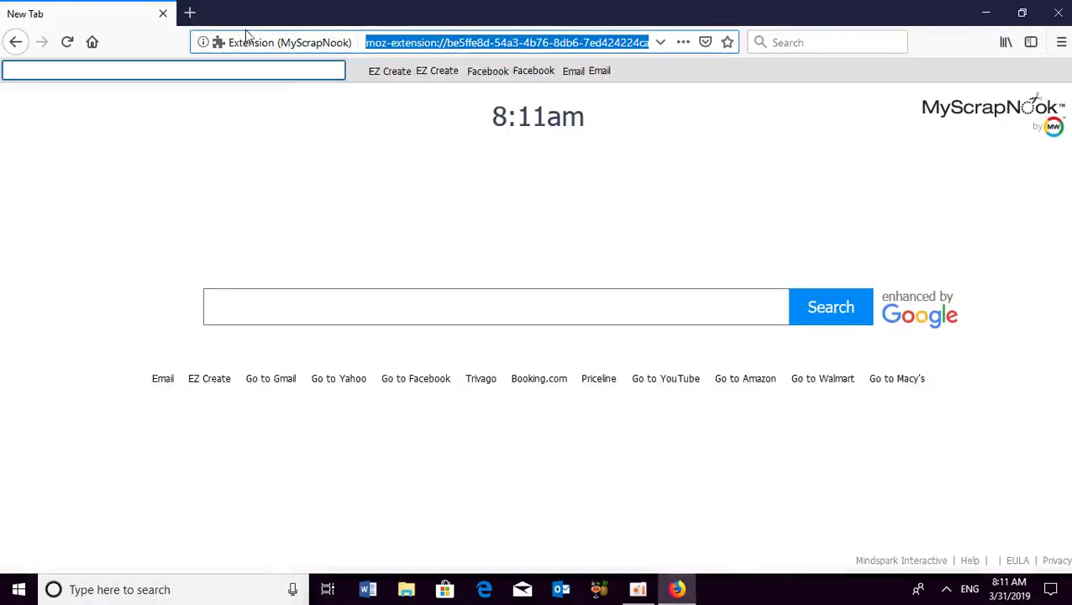
- Open YouTube from the start page's site links and close the leftover New Tab page
click(663, 379)
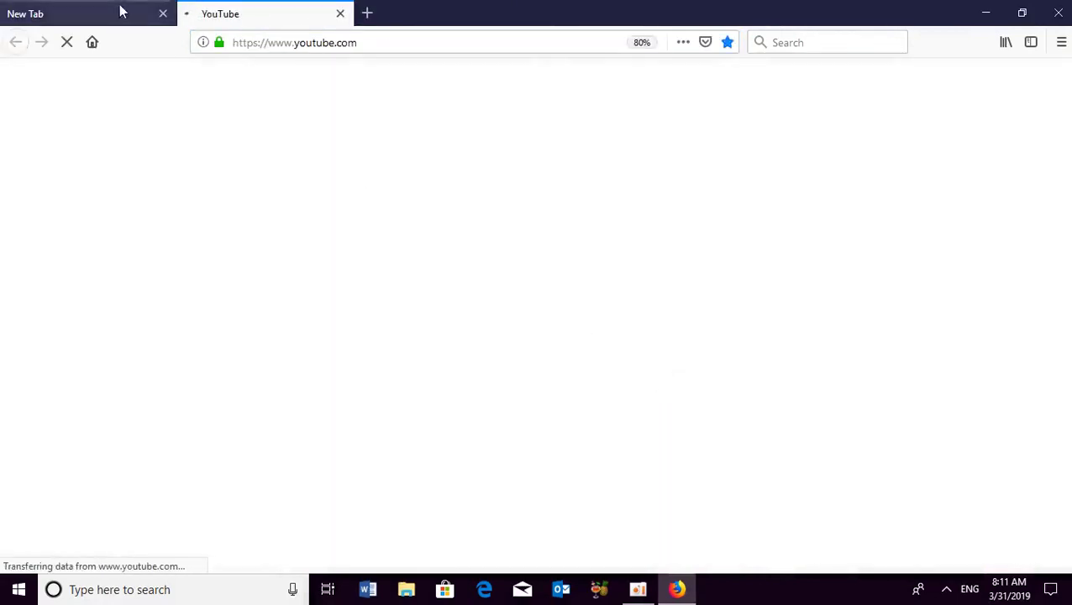
click(163, 14)
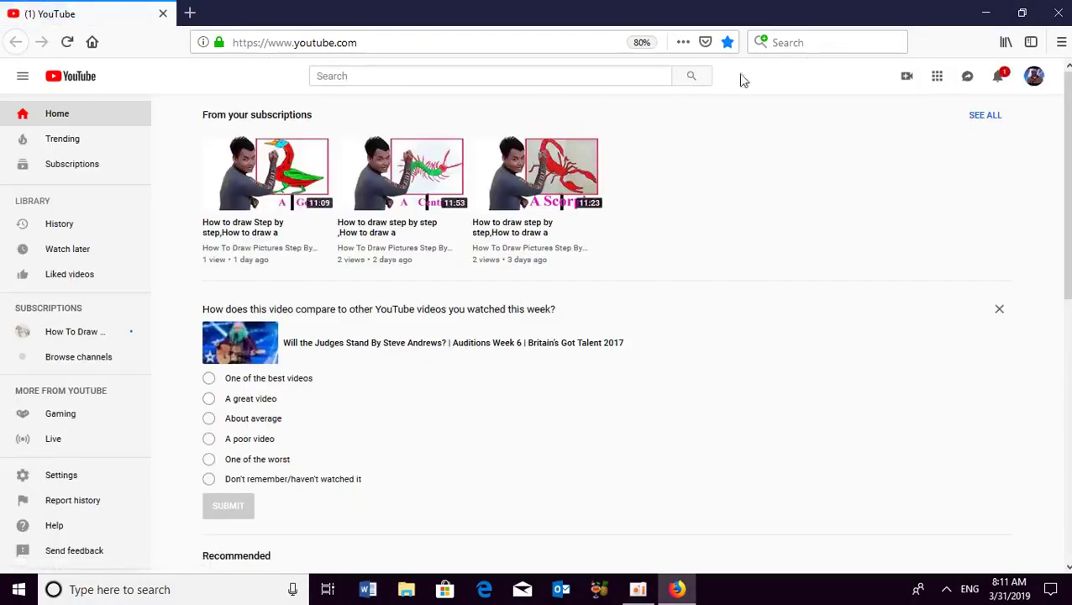
- View the account's own channel page, and open YouTube Studio (beta), dismissing its welcome message
click(1034, 79)
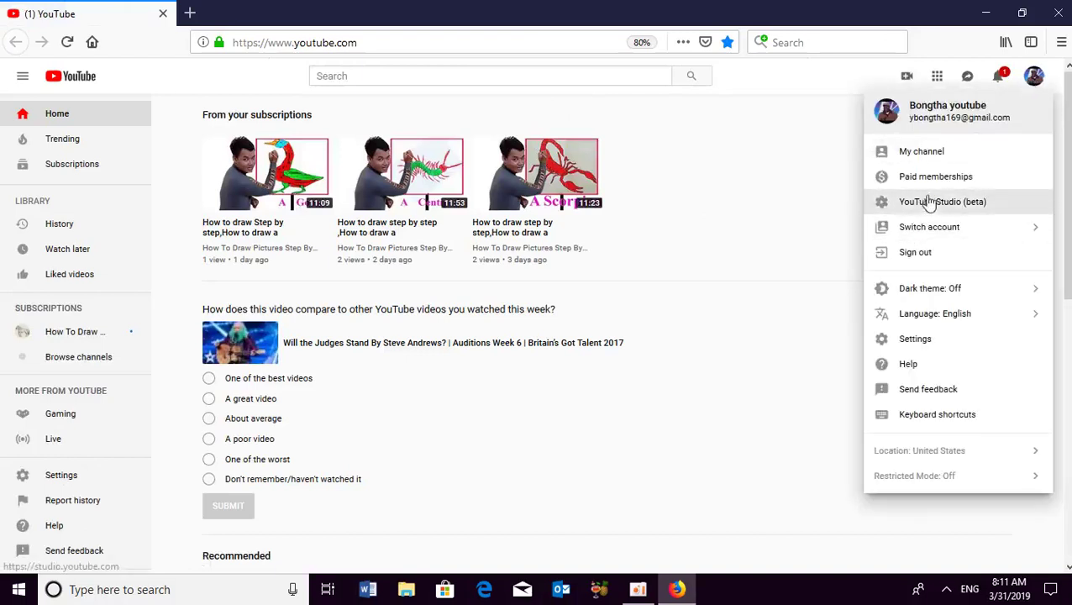
click(924, 152)
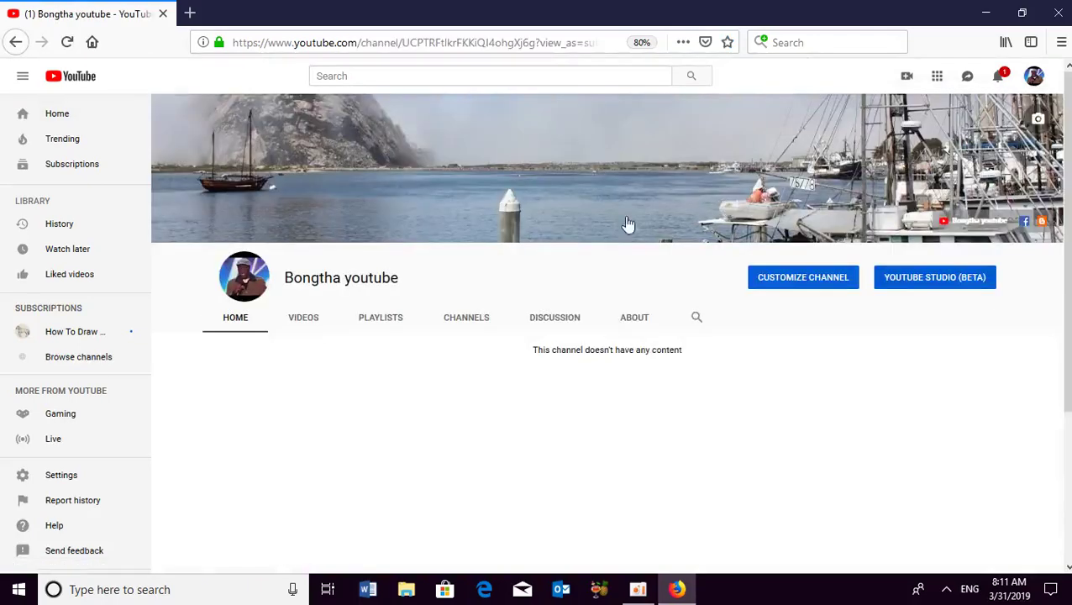
click(1034, 78)
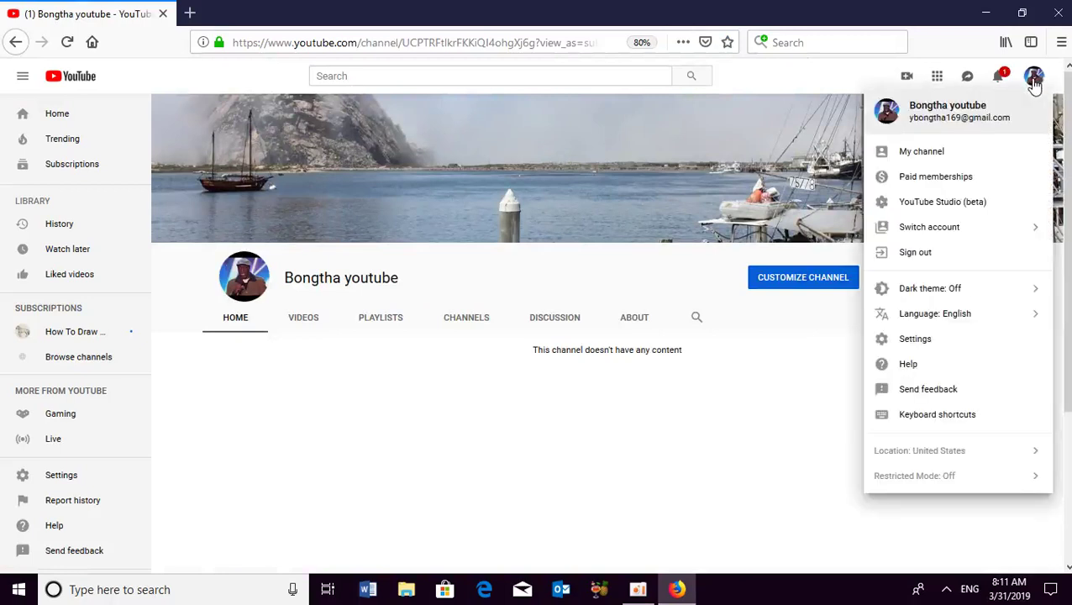
click(932, 208)
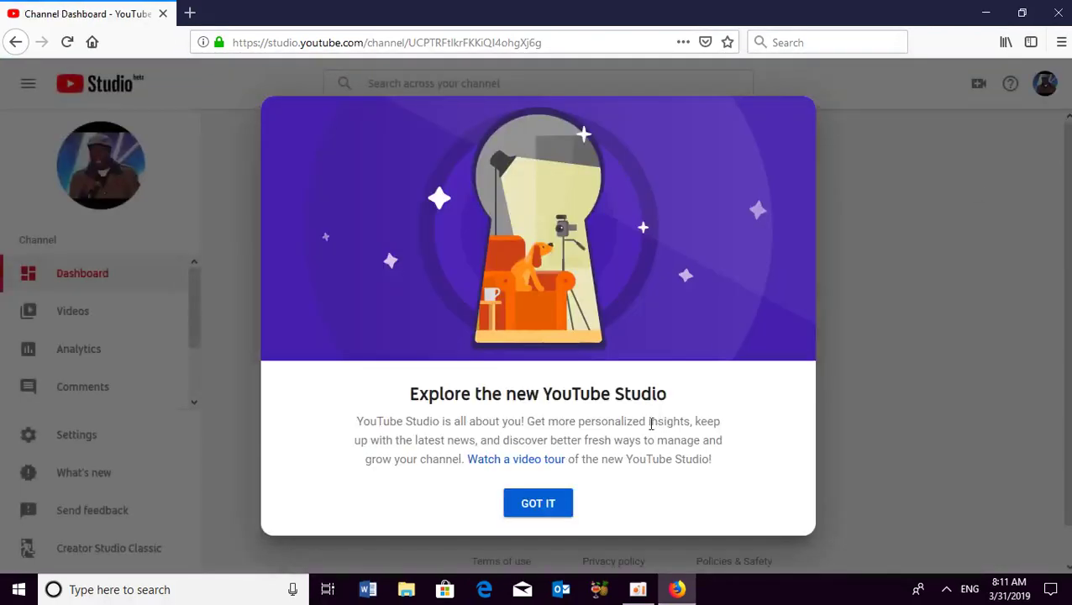
click(540, 506)
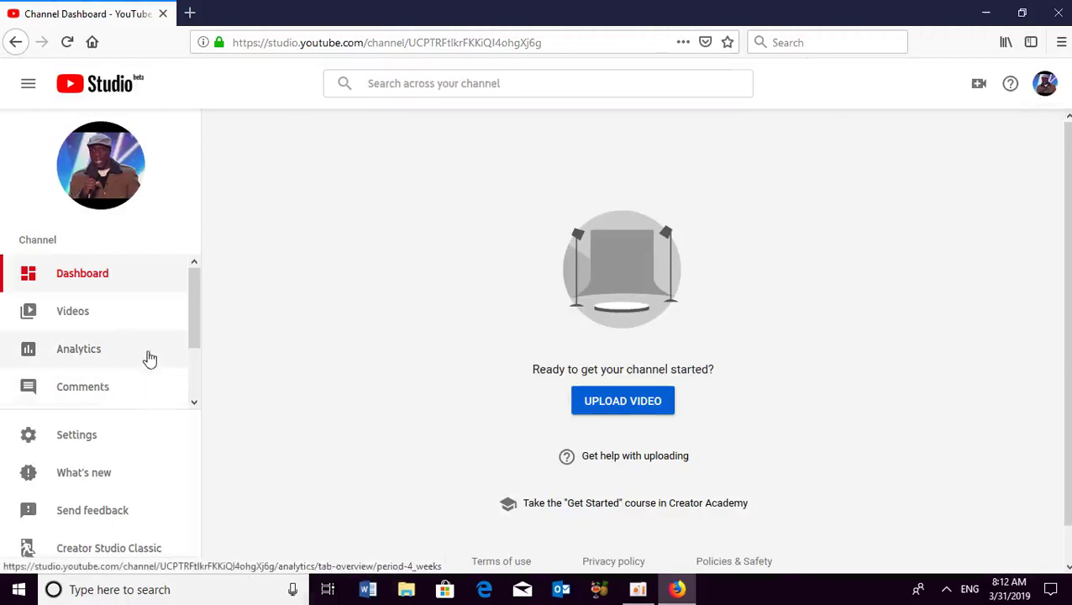
- Set the default creator experience to Creator Studio Classic in the Studio settings and save the change
click(44, 433)
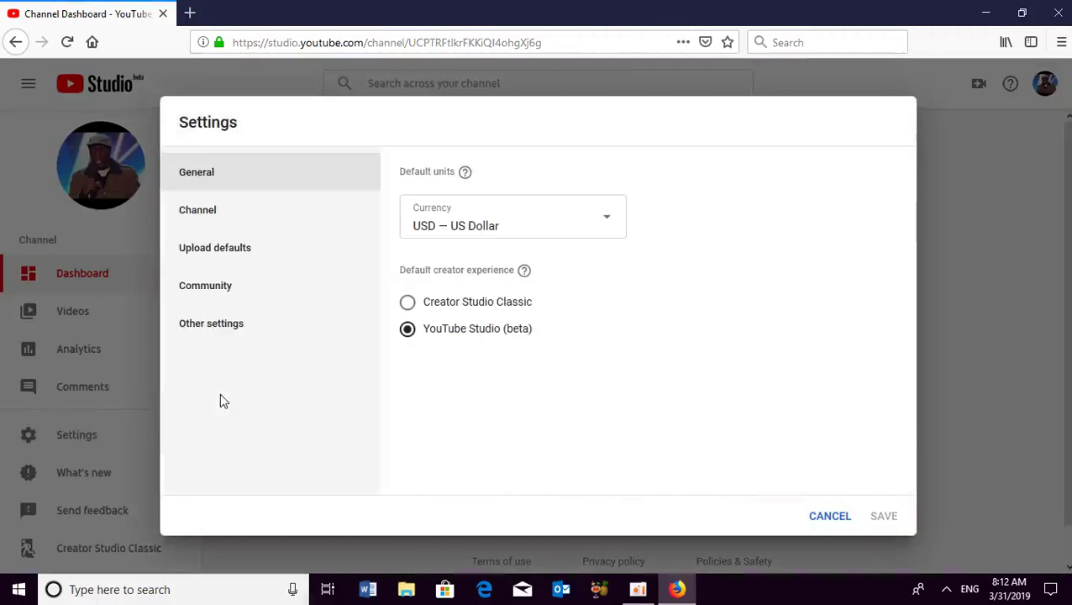
click(409, 304)
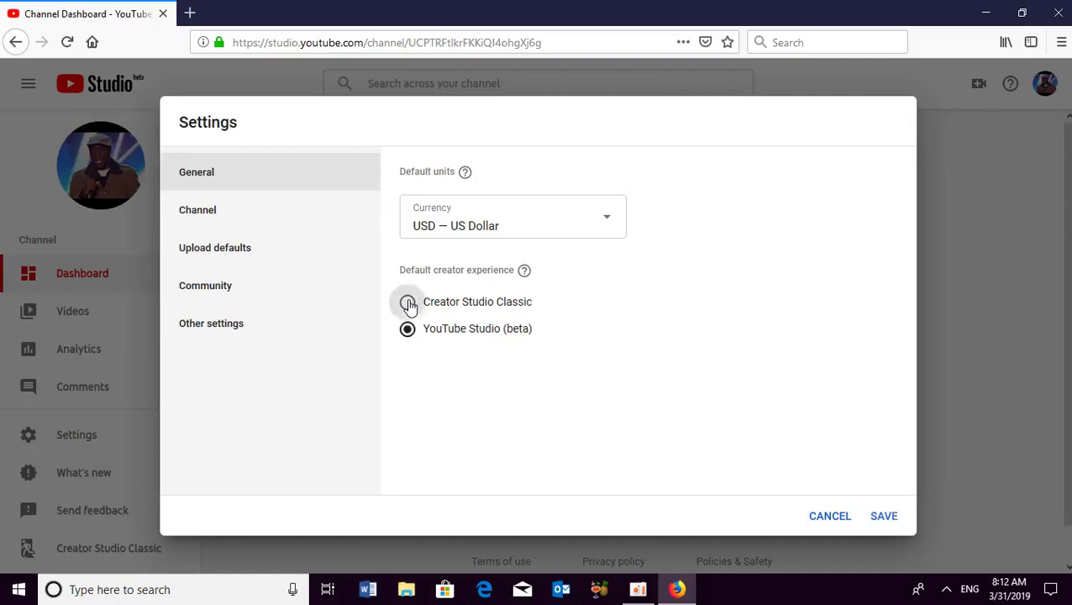
click(885, 515)
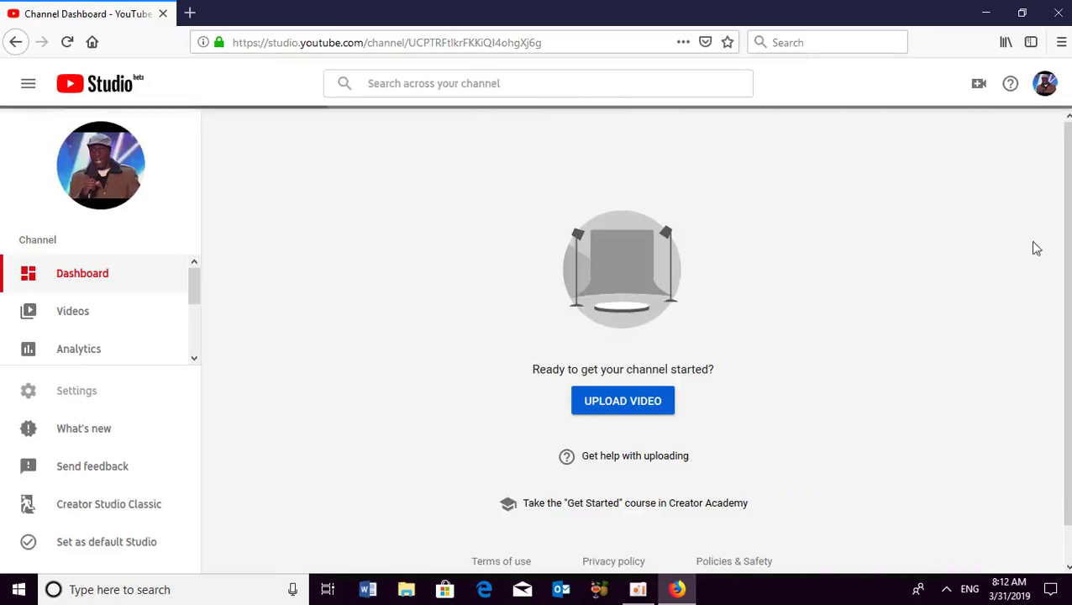
- Return to the channel page and open the Audio Library in Creator Studio
click(1048, 85)
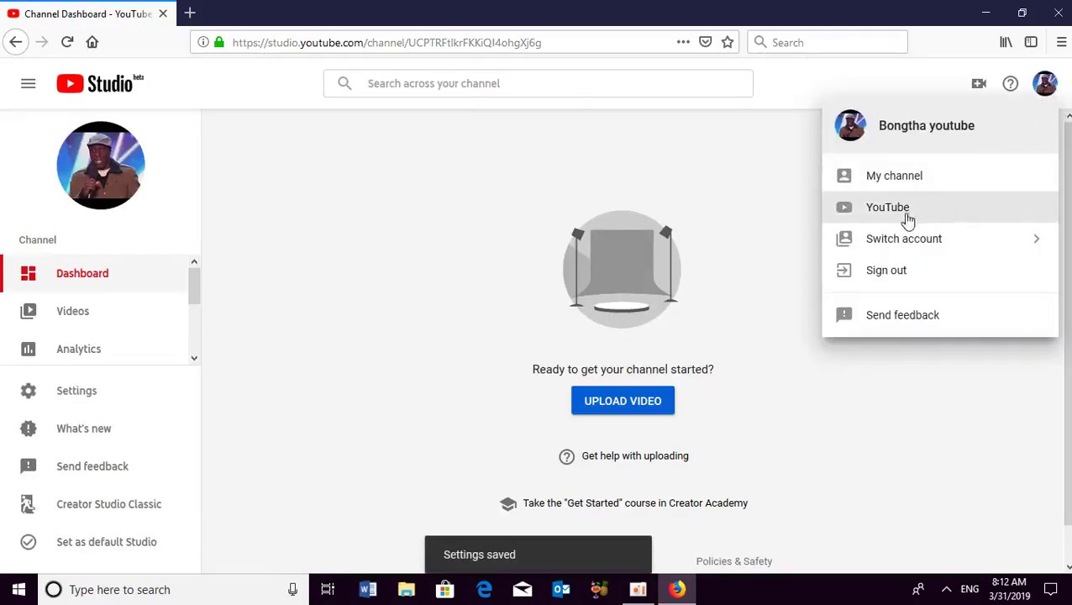
click(897, 176)
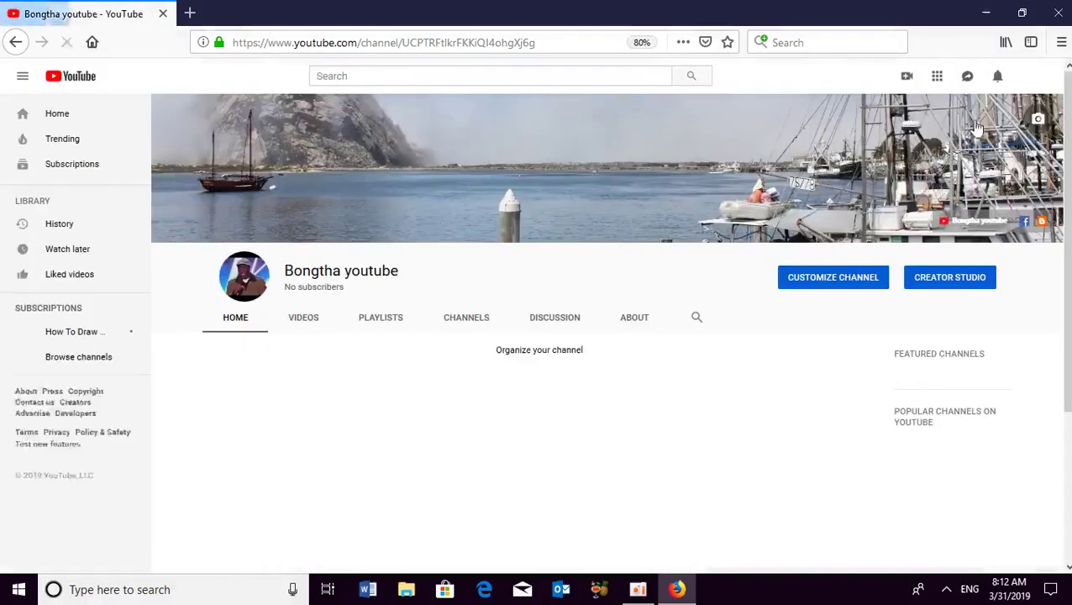
click(1034, 77)
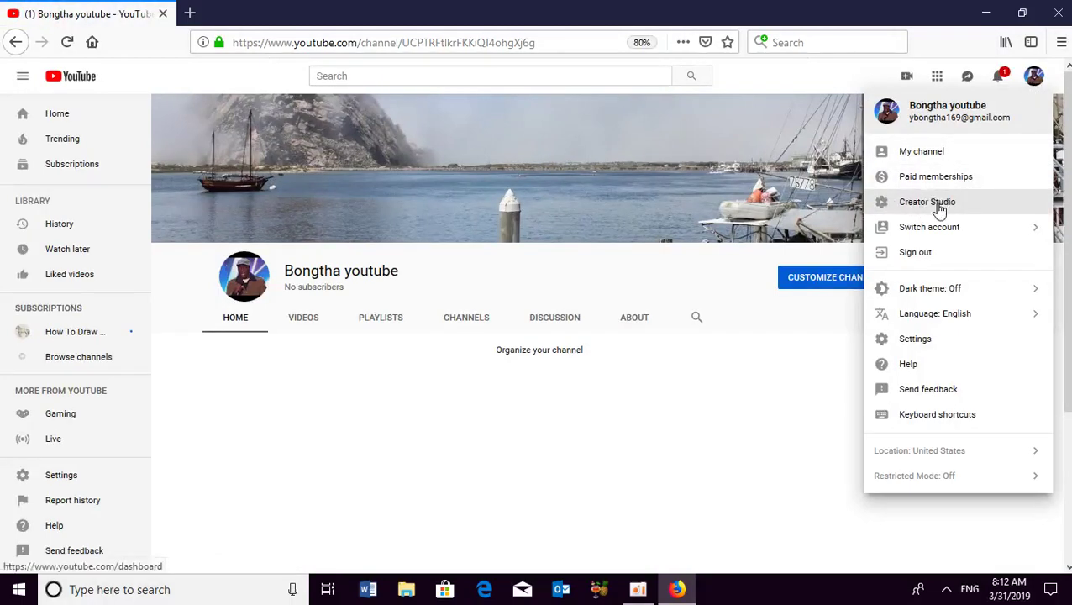
click(935, 207)
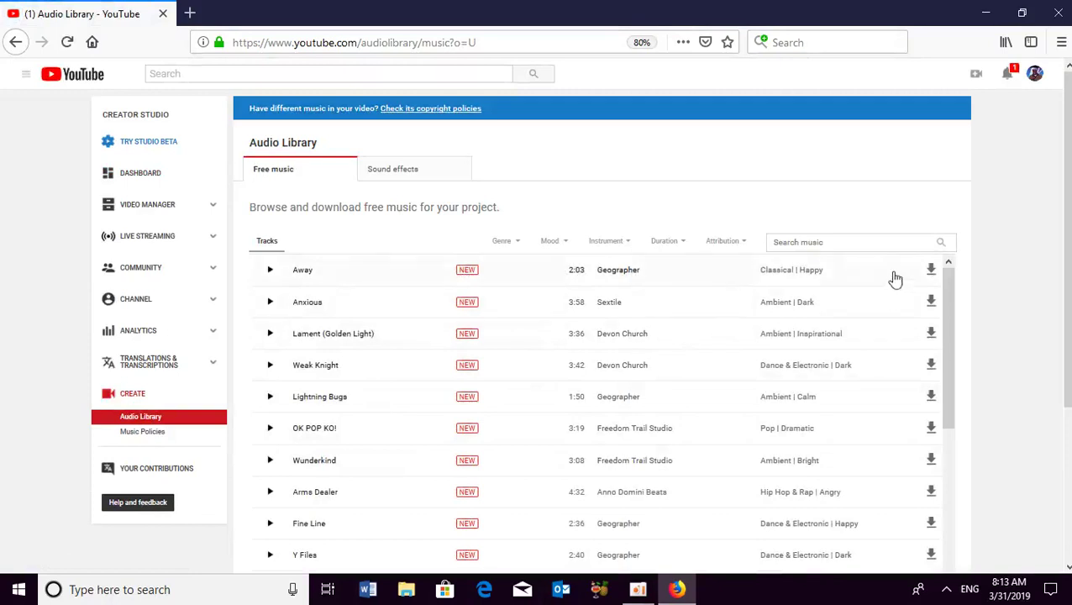
- Preview the free music tracks Away, Anxious and Weak Knight, and stop the playback
click(269, 276)
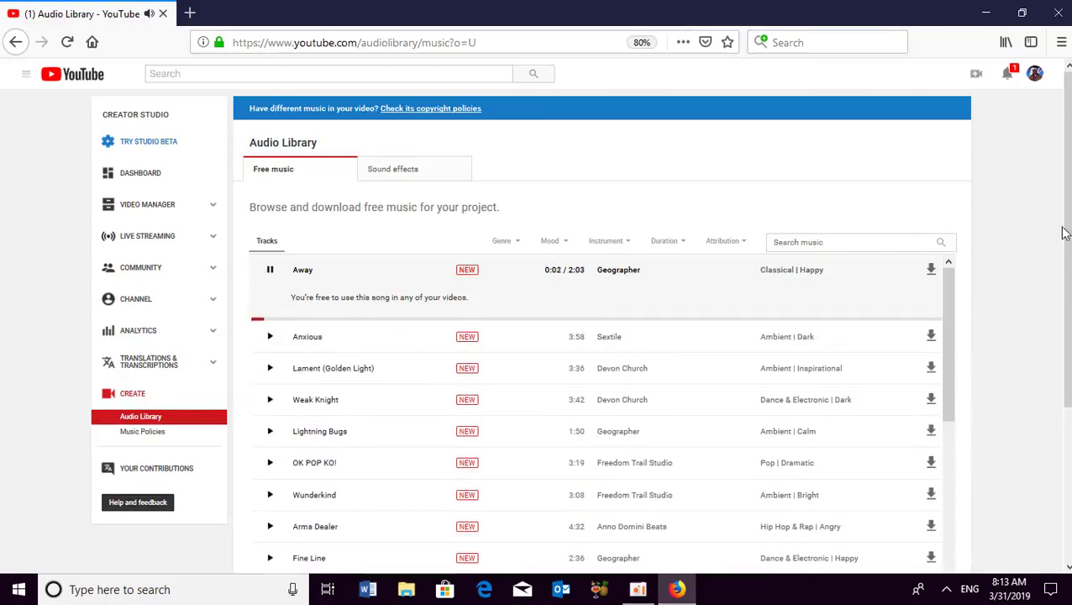
scroll(1064, 235, down, 2)
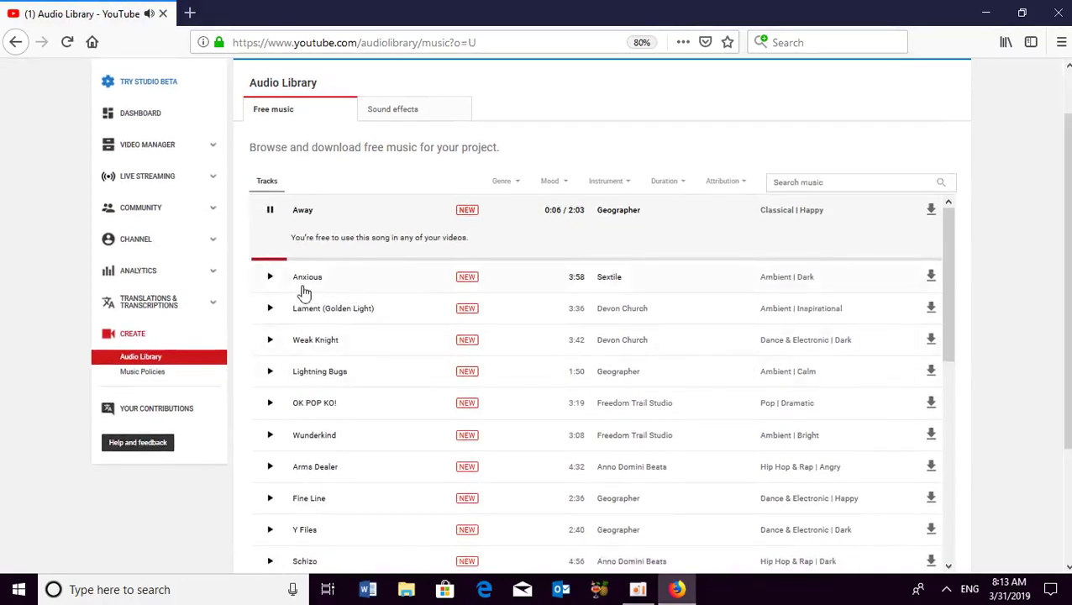
click(270, 277)
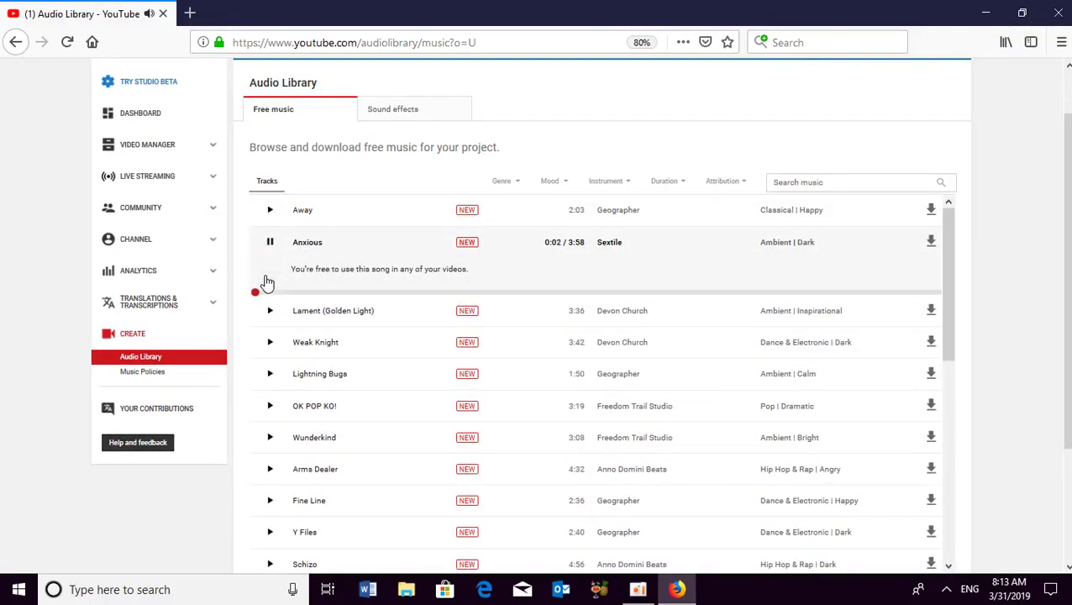
click(271, 341)
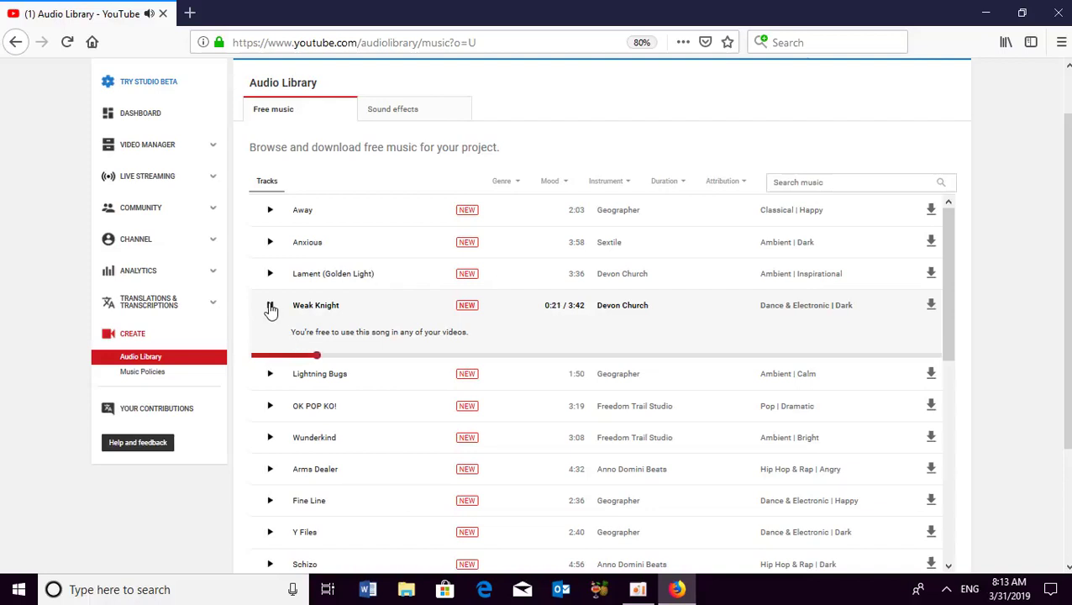
click(270, 308)
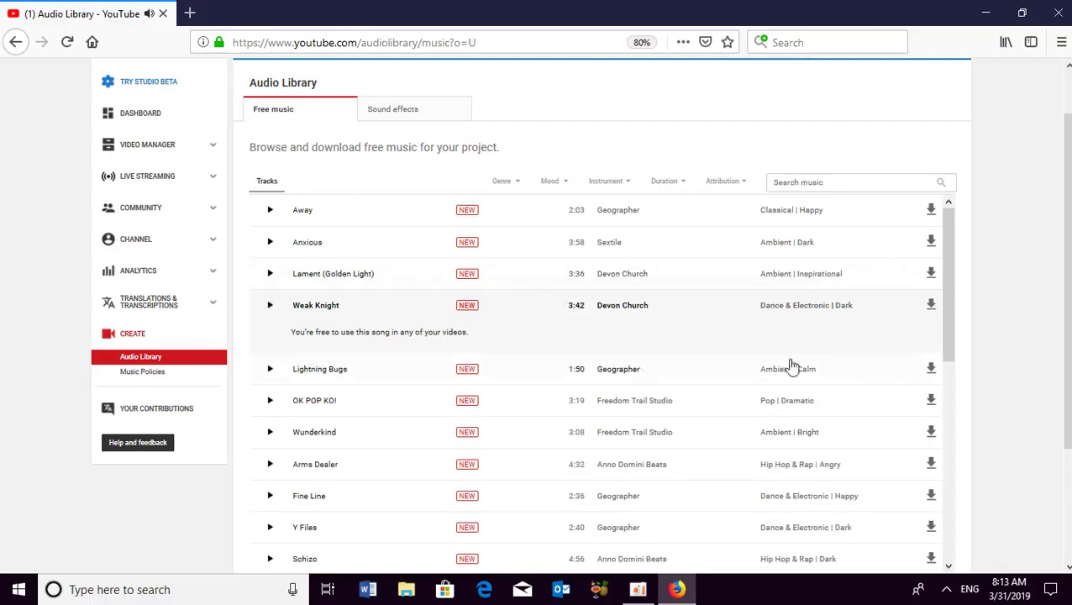
- Download the track Weak Knight with the Save File option, and dismiss the low battery alert
click(933, 307)
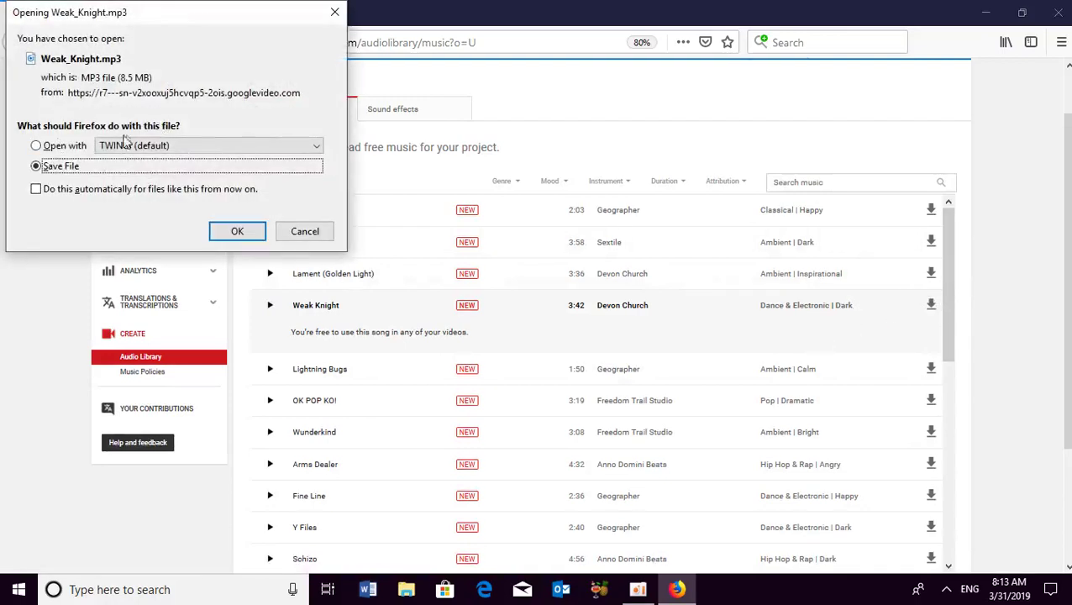
click(197, 141)
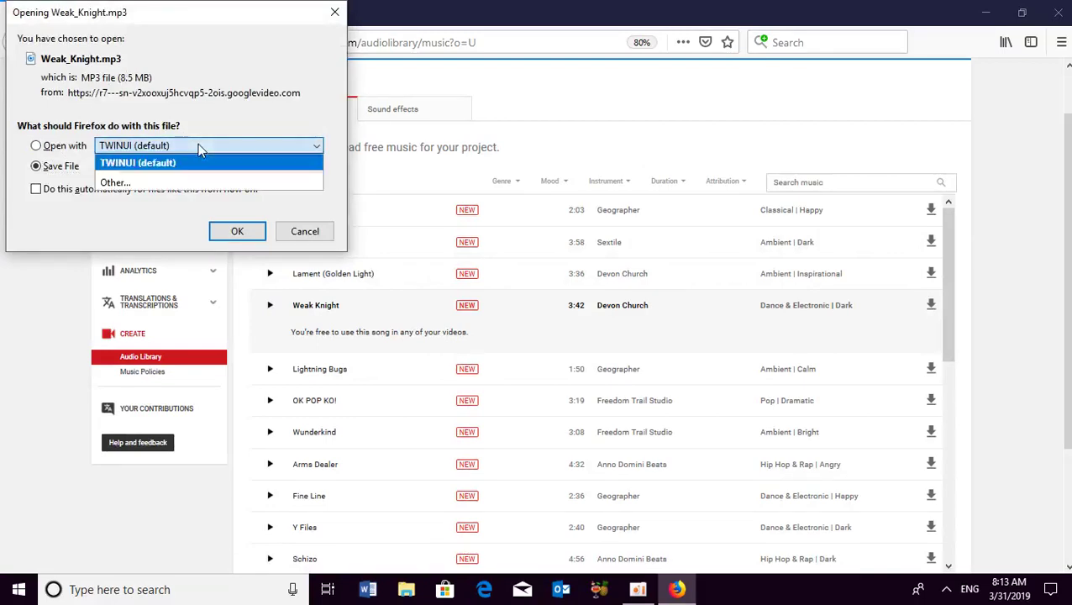
click(197, 143)
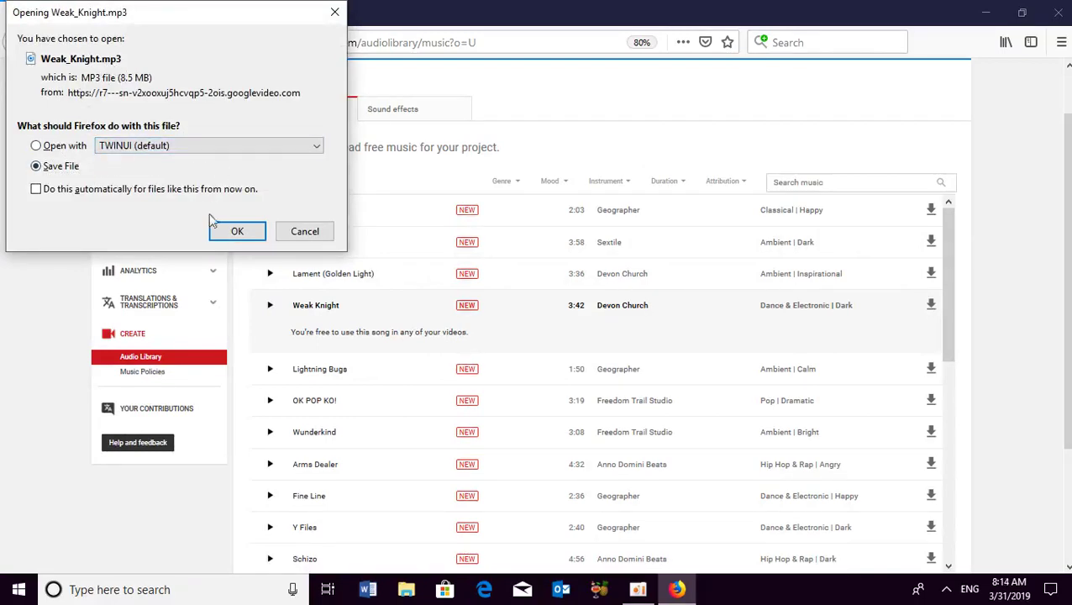
click(230, 233)
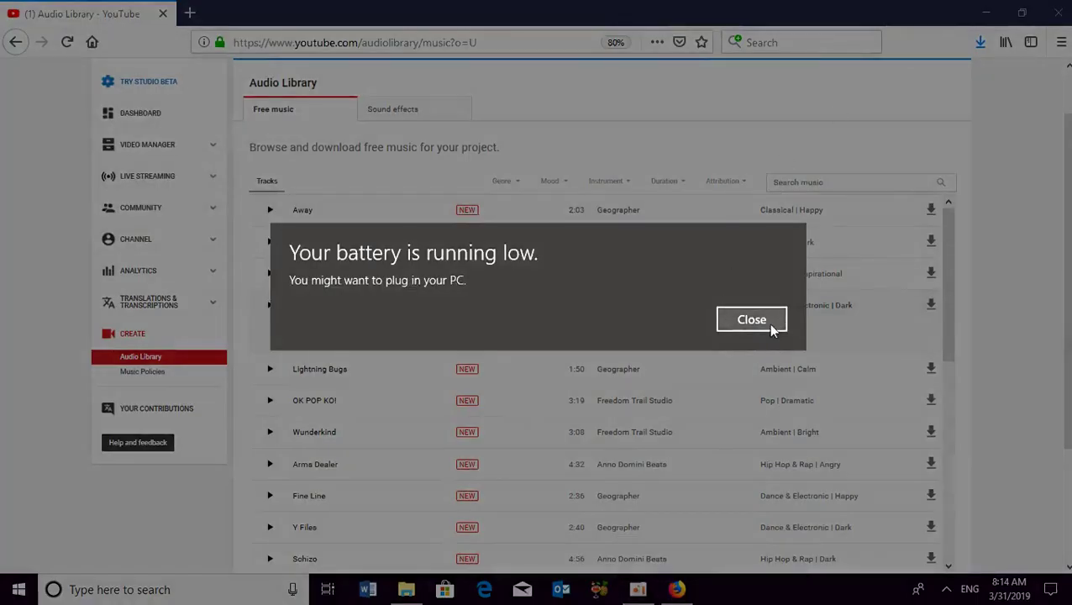
click(769, 320)
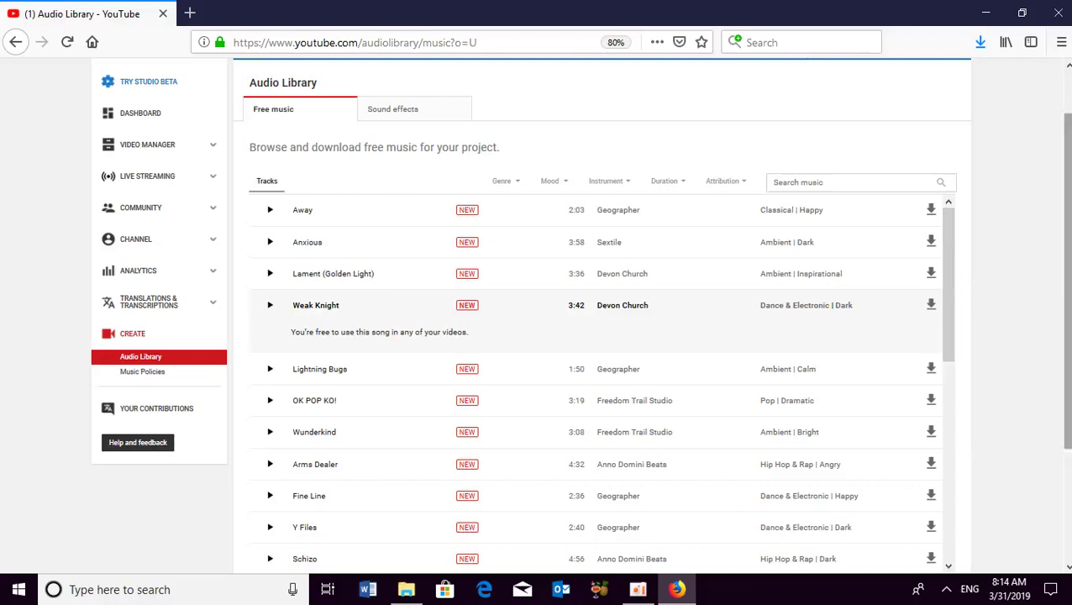
- Place the downloaded Weak_Knight.mp3 on the desktop beside the reduced browser window, and maximize the window again
double_click(827, 12)
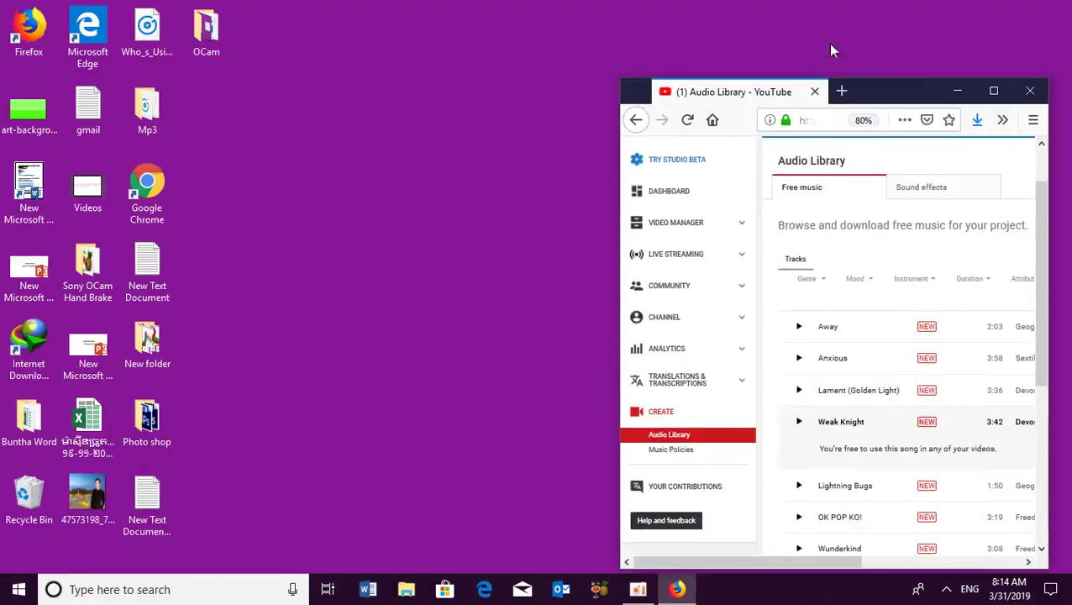
click(976, 121)
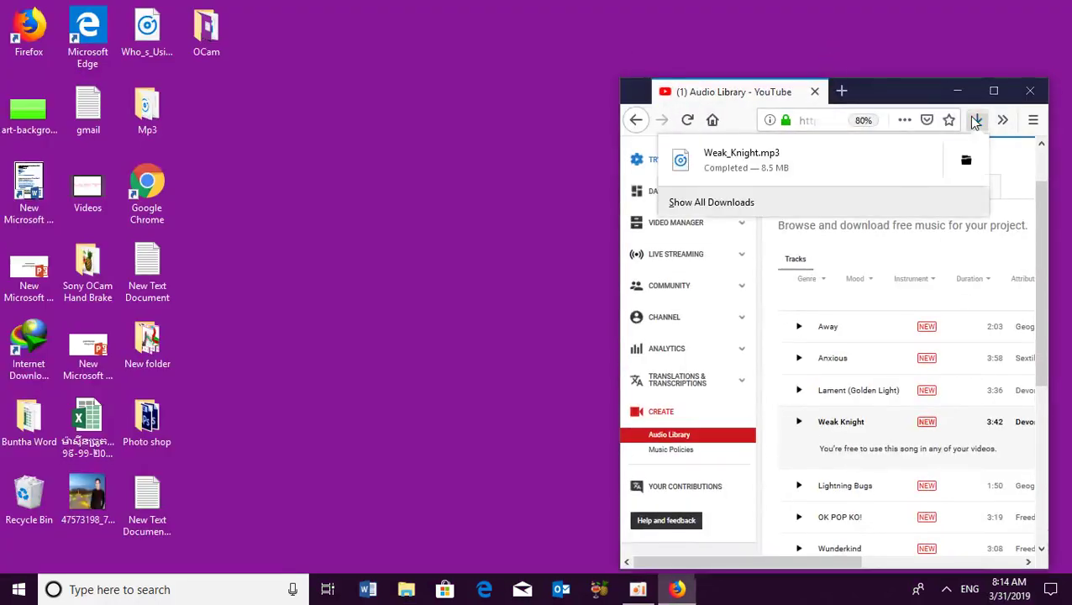
click(975, 121)
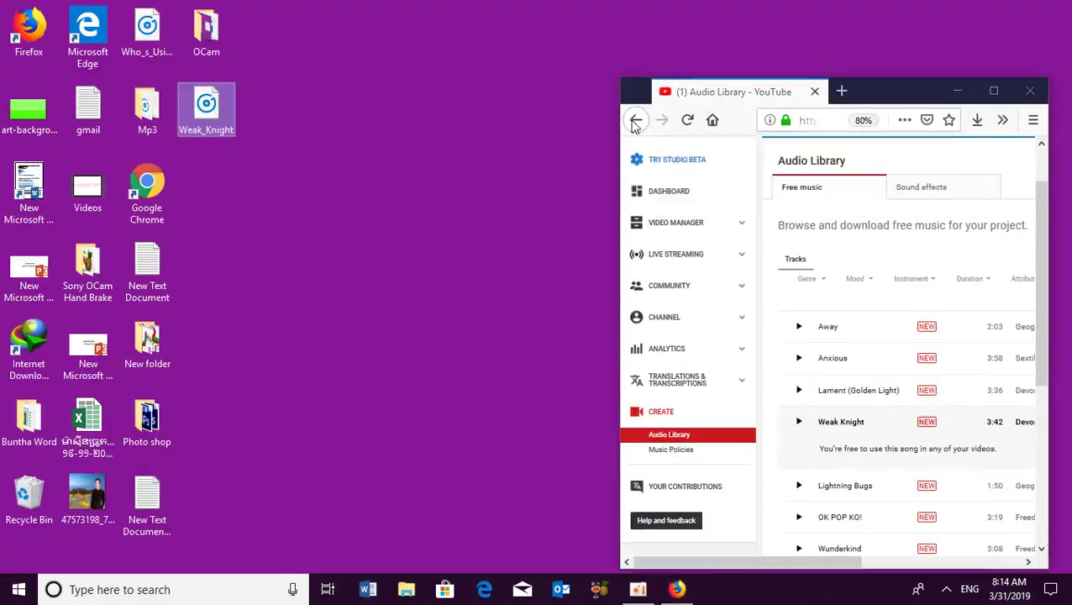
click(995, 92)
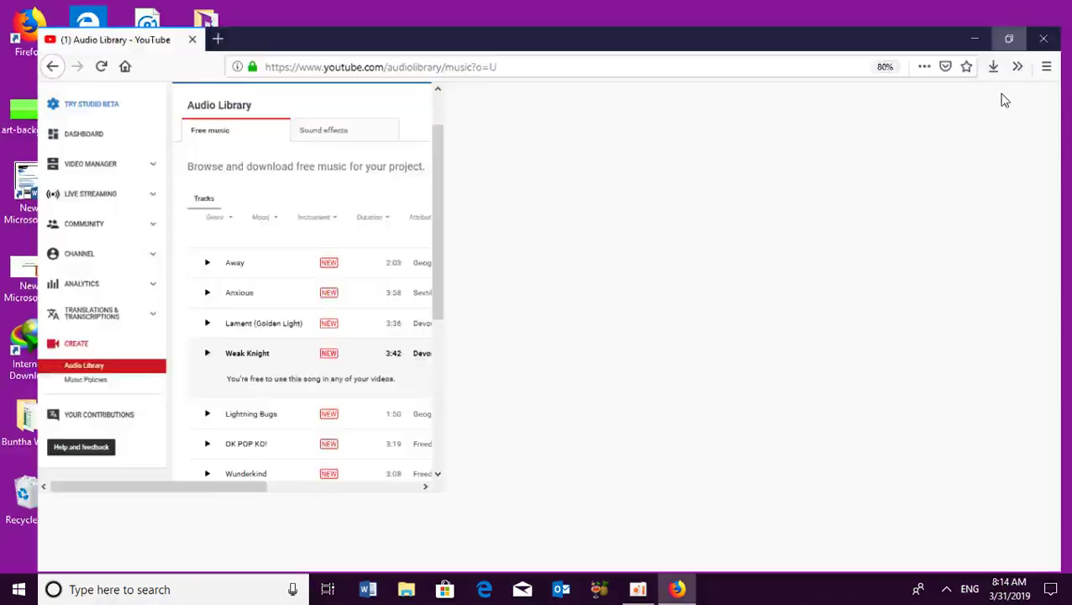
- Minimize the browser window and refresh the desktop
click(980, 10)
right_click(512, 192)
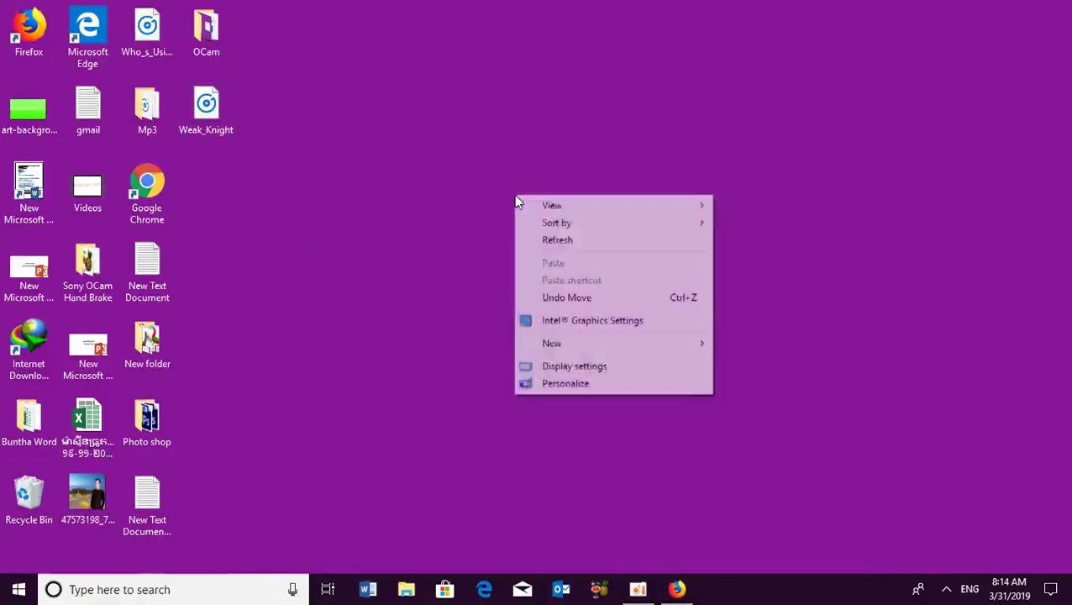
right_click(497, 181)
right_click(509, 165)
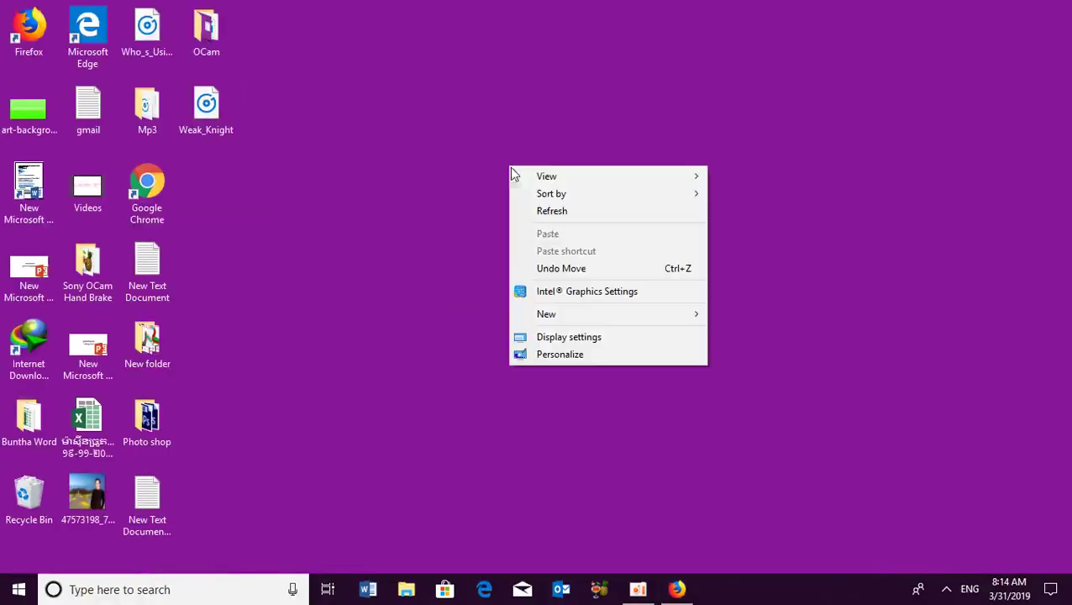
click(557, 209)
right_click(494, 147)
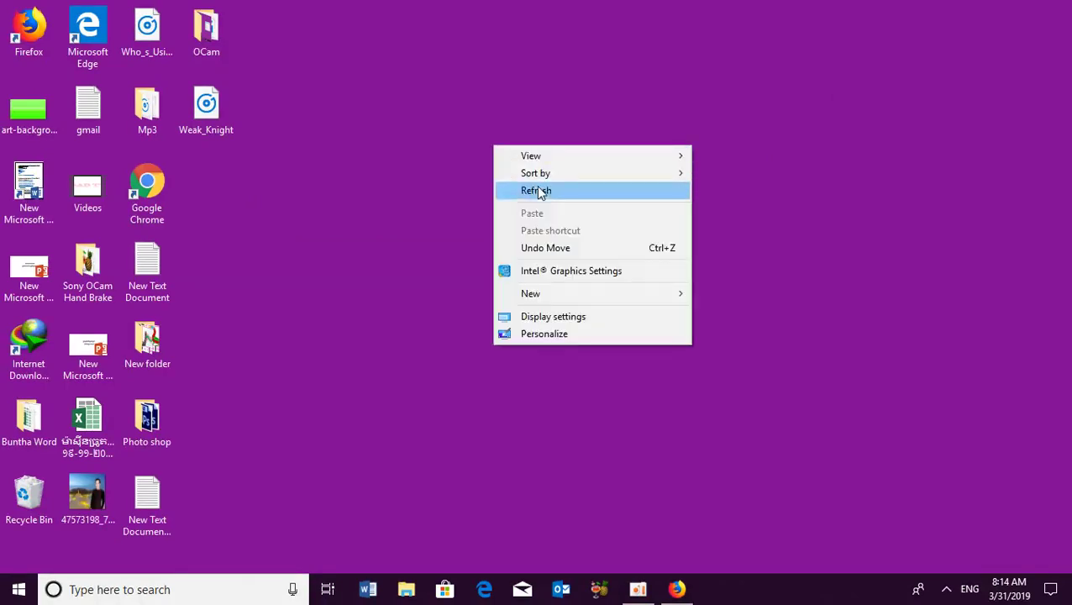
right_click(496, 159)
click(536, 204)
right_click(478, 140)
click(536, 191)
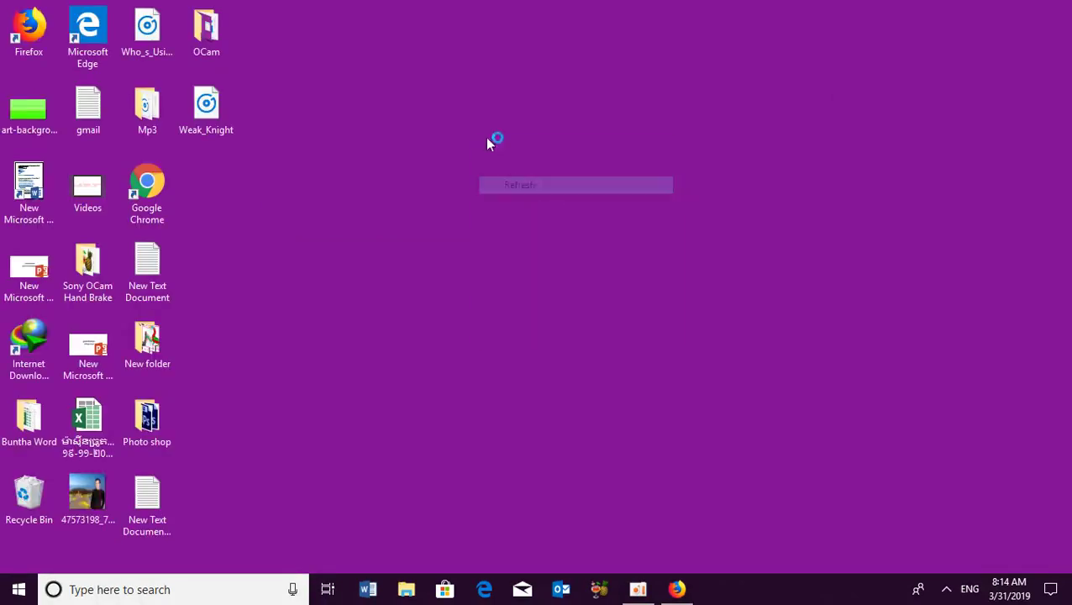
right_click(487, 137)
click(542, 191)
right_click(496, 159)
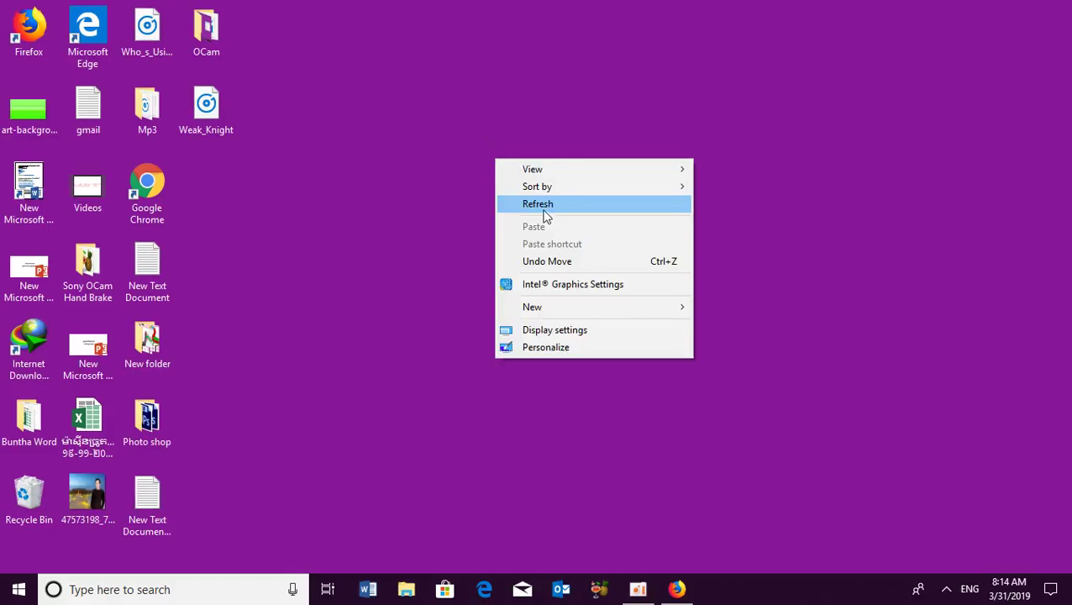
click(546, 210)
right_click(479, 168)
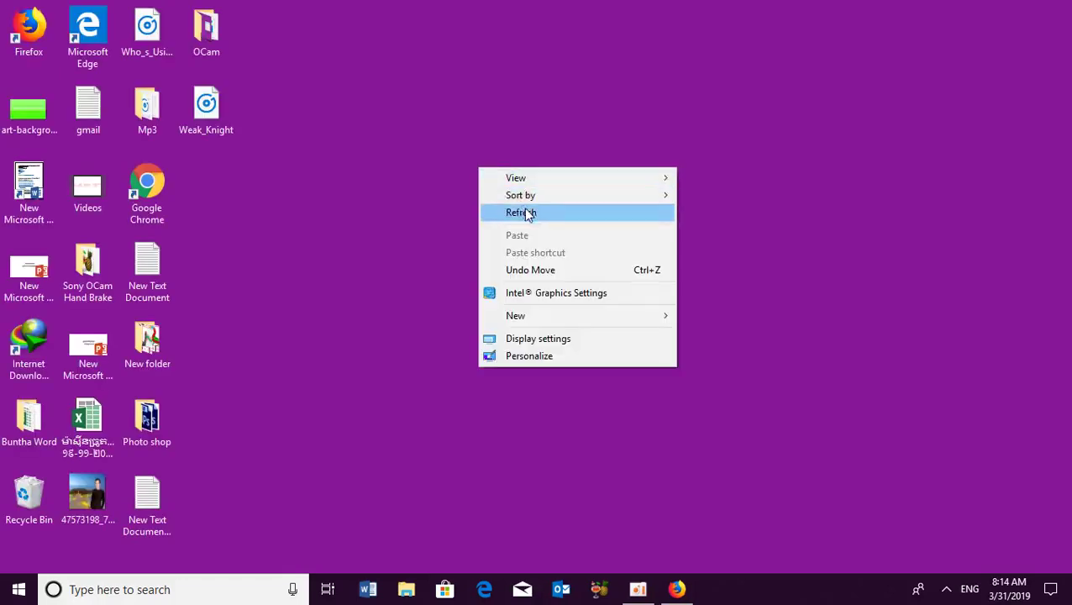
click(531, 212)
right_click(505, 182)
click(556, 230)
right_click(517, 186)
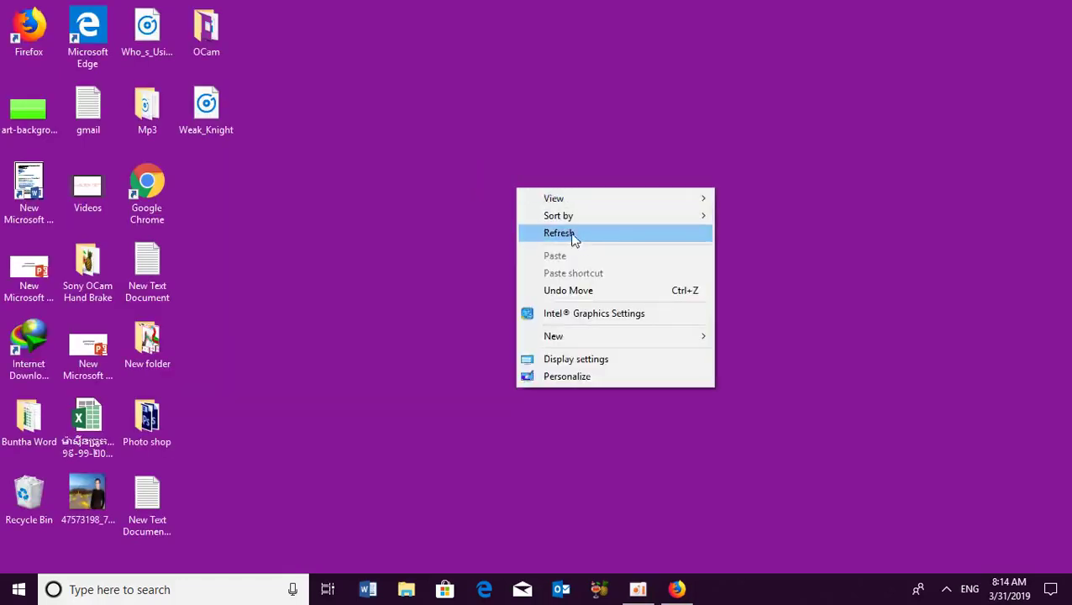
click(574, 235)
right_click(515, 181)
click(558, 227)
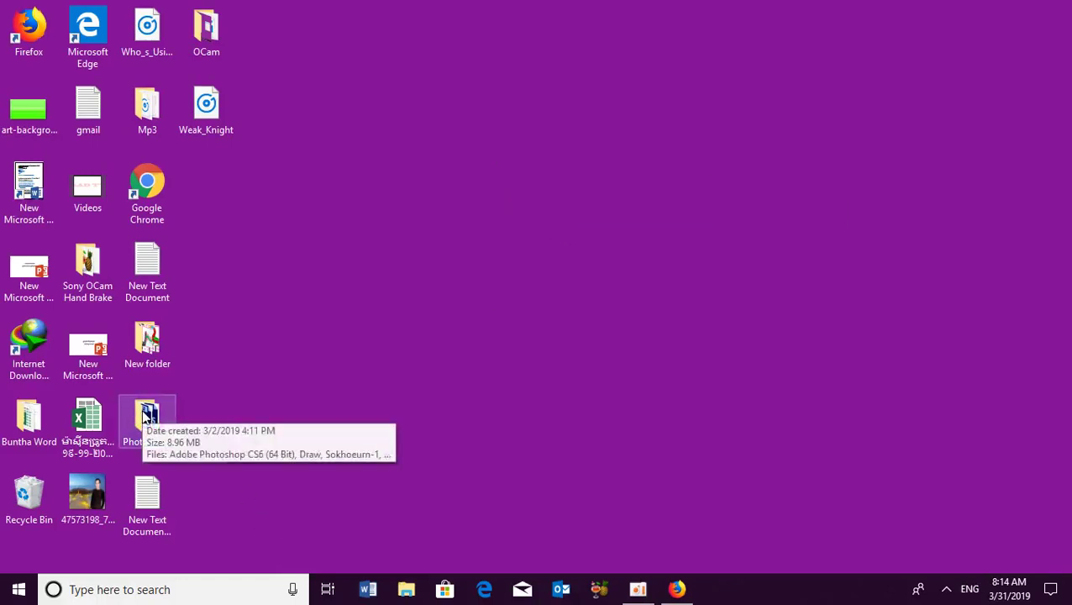
- Open the Photo shop folder on the desktop and open the Draw PSD file in Photoshop
click(145, 423)
double_click(145, 423)
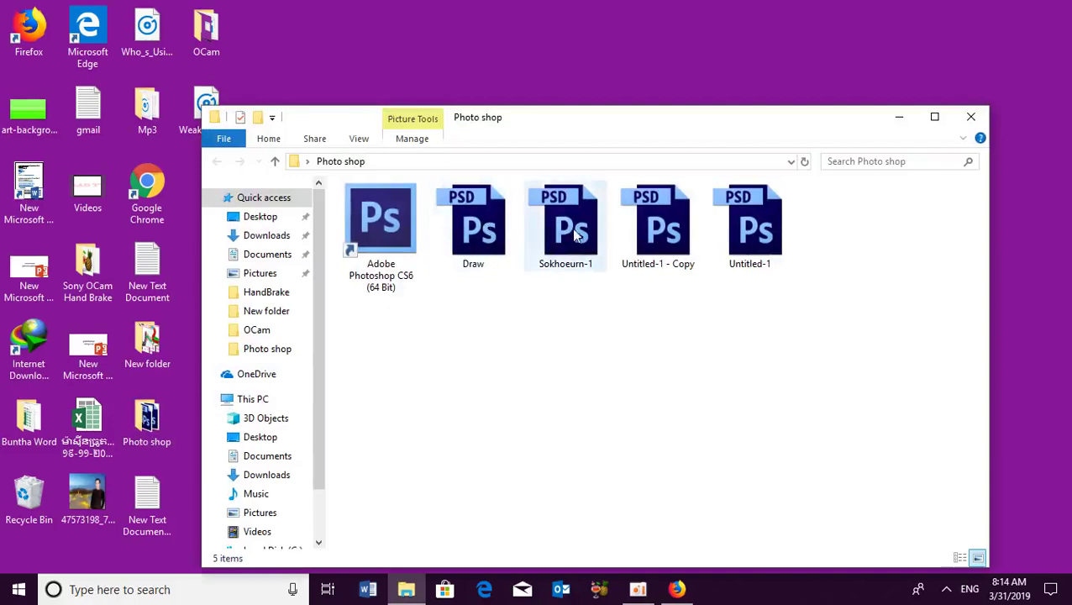
double_click(486, 241)
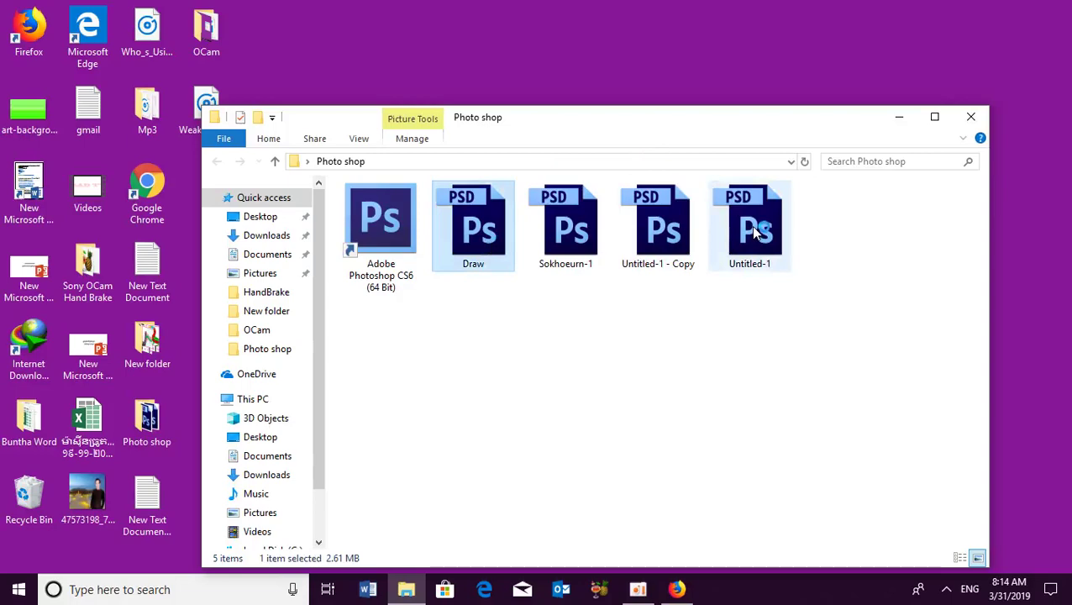
- Refresh the desktop and minimize the Photo shop folder window
right_click(645, 32)
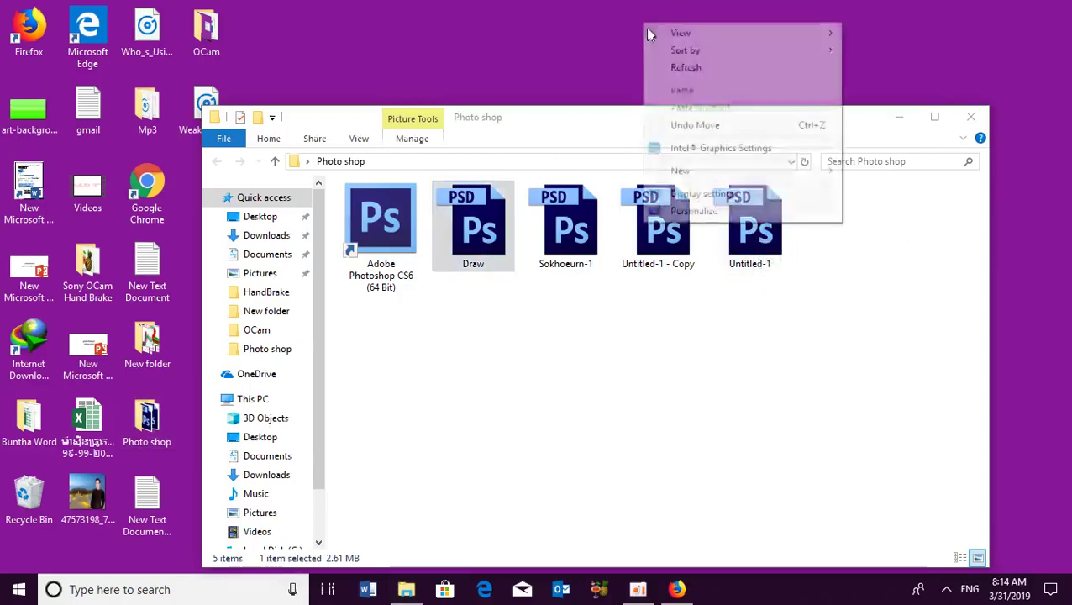
click(651, 67)
right_click(618, 7)
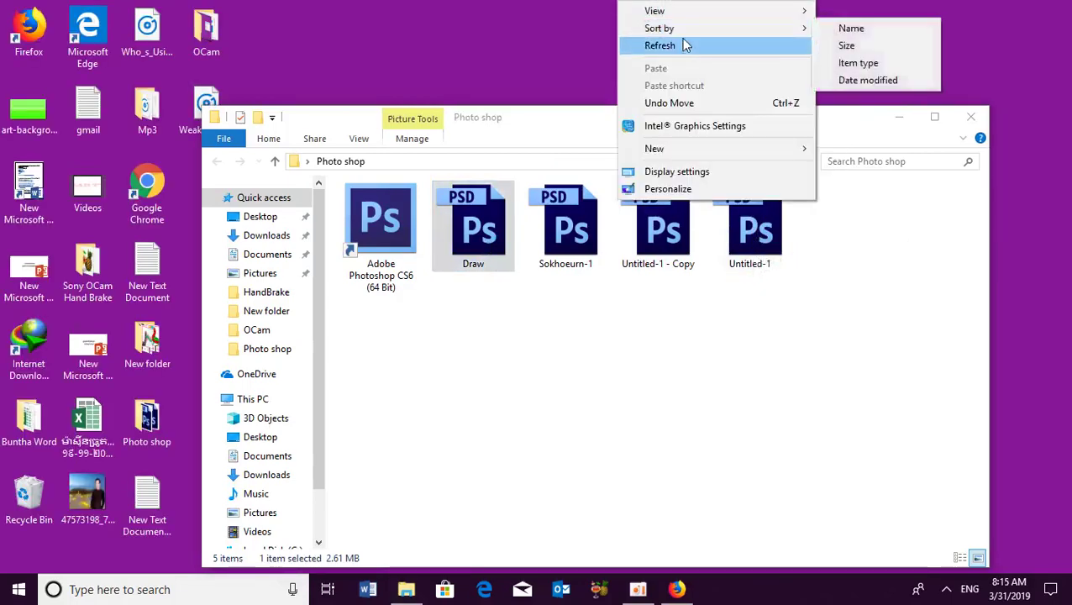
click(682, 42)
right_click(619, 19)
click(660, 67)
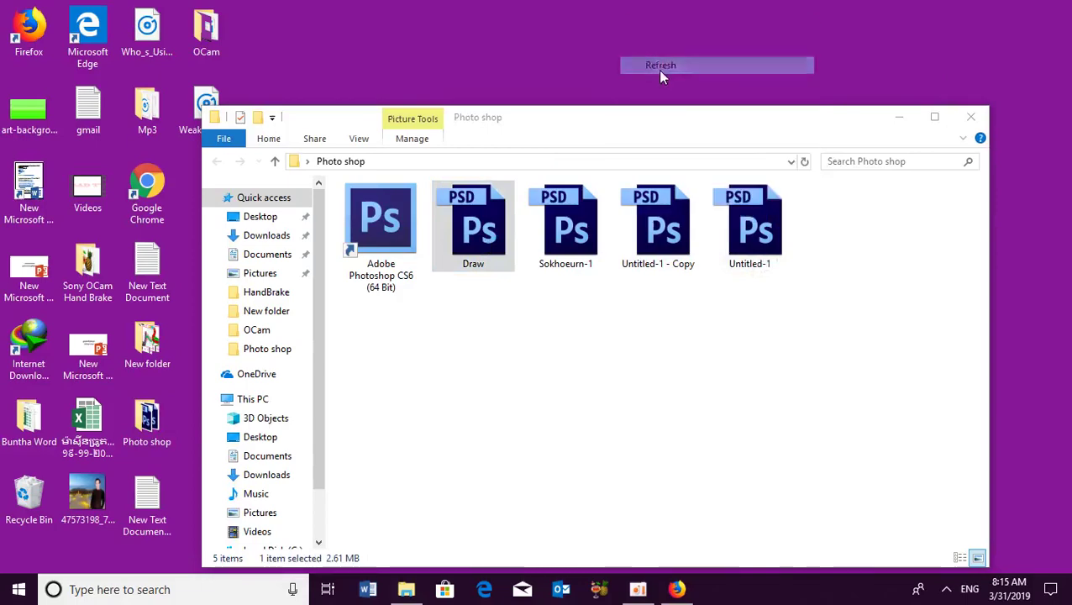
click(897, 117)
right_click(723, 64)
click(747, 109)
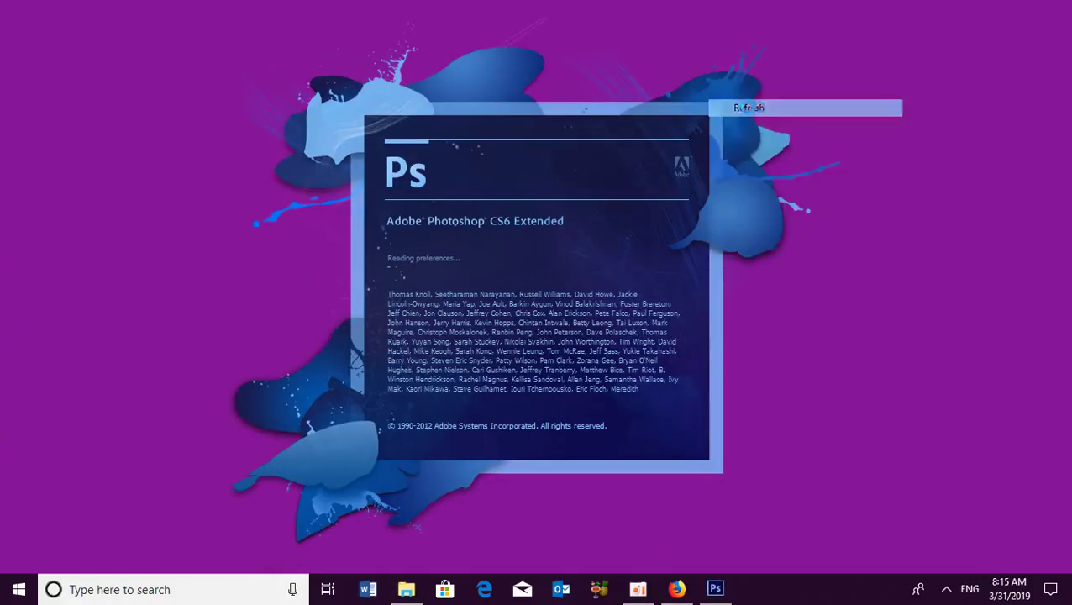
right_click(879, 100)
click(925, 146)
right_click(845, 70)
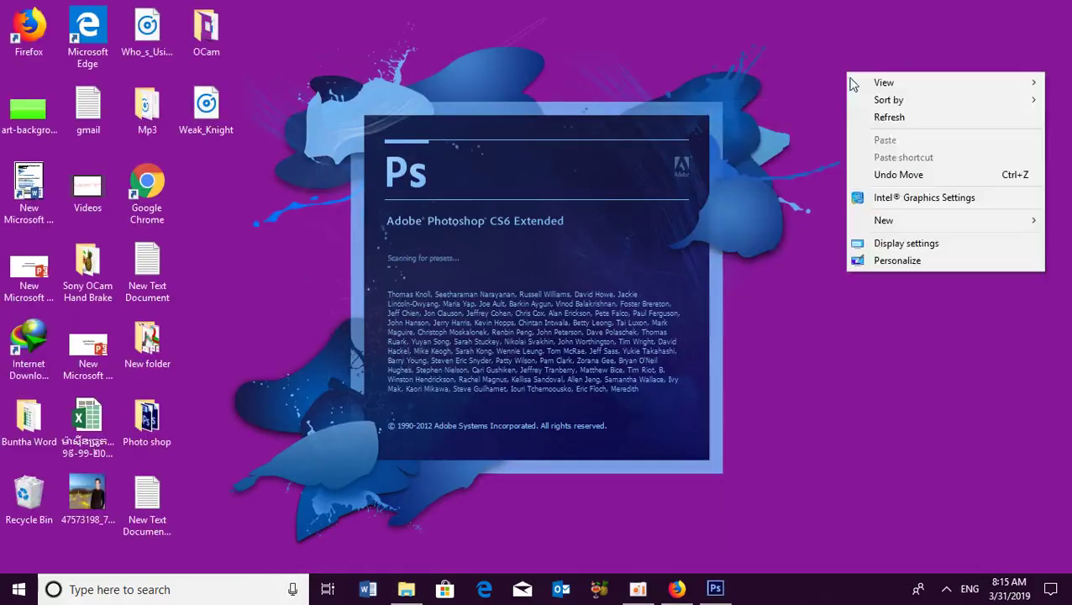
click(889, 116)
right_click(861, 87)
click(919, 145)
right_click(831, 70)
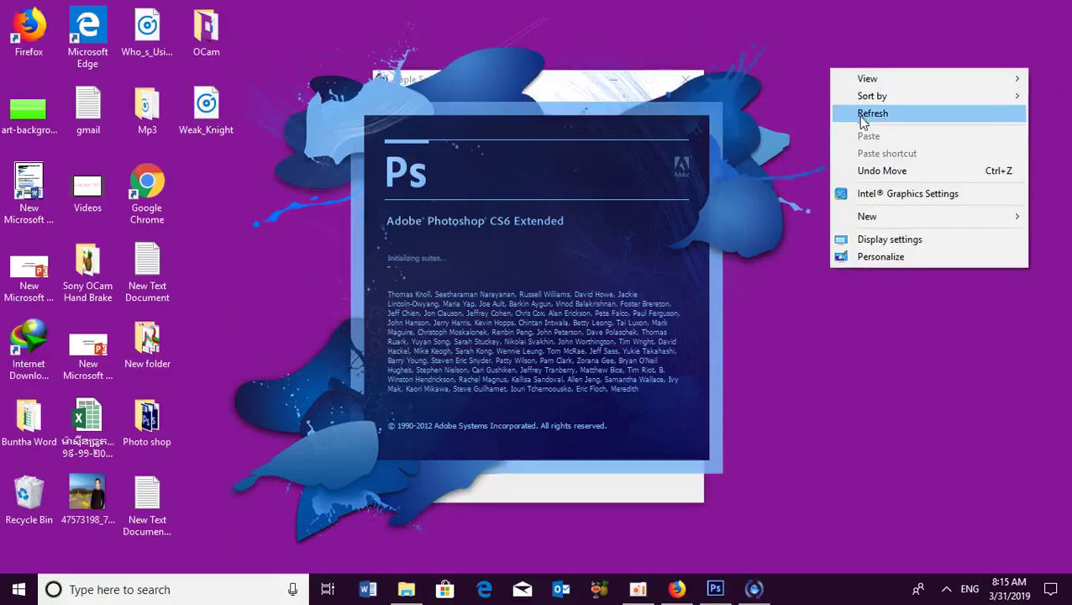
click(863, 121)
right_click(873, 60)
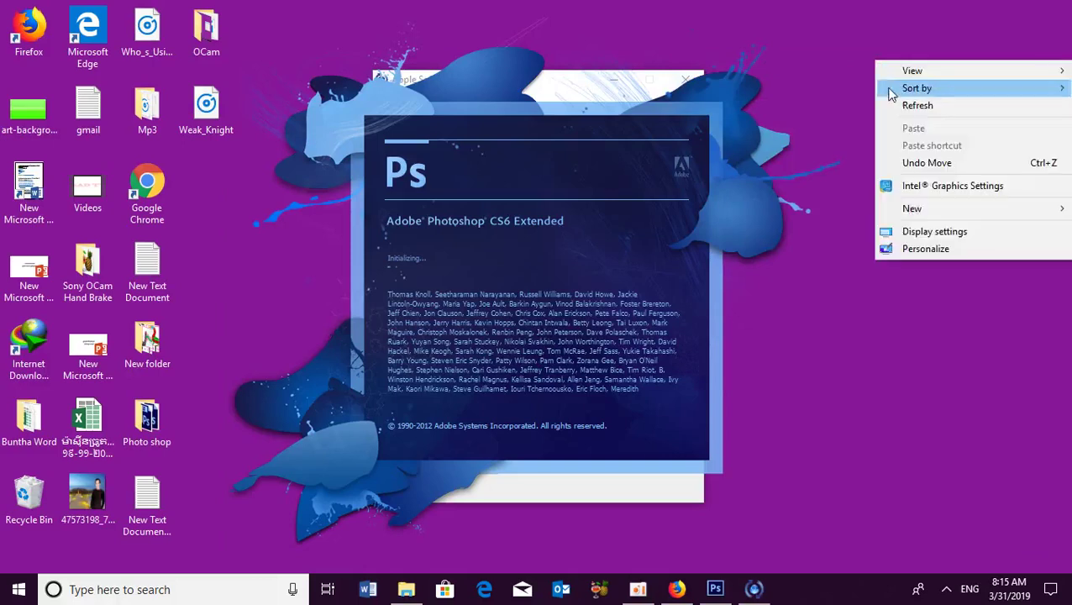
click(900, 107)
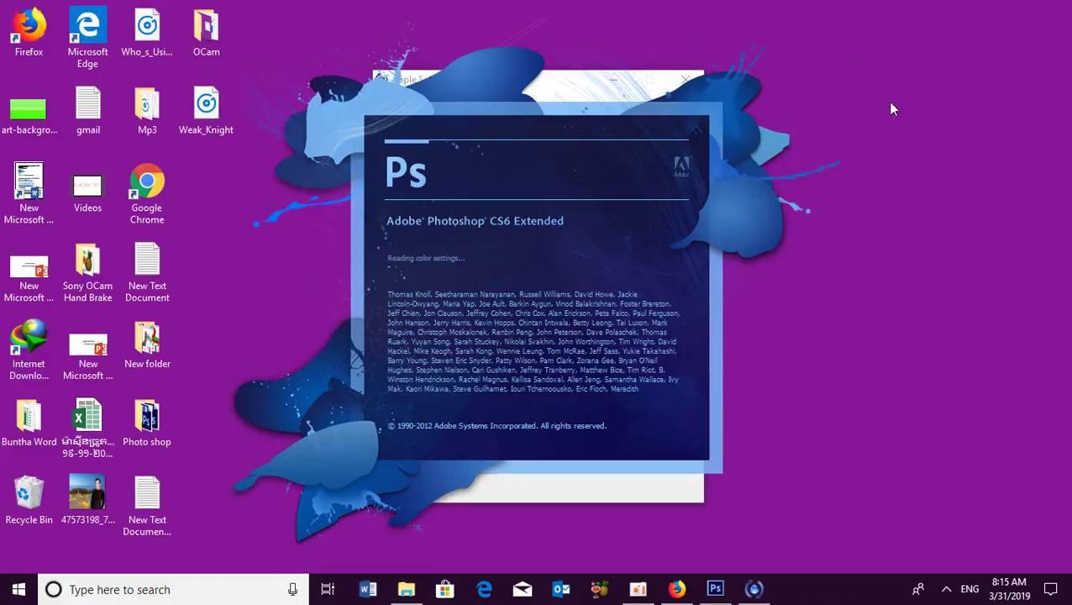
right_click(792, 103)
click(828, 149)
right_click(831, 97)
click(847, 141)
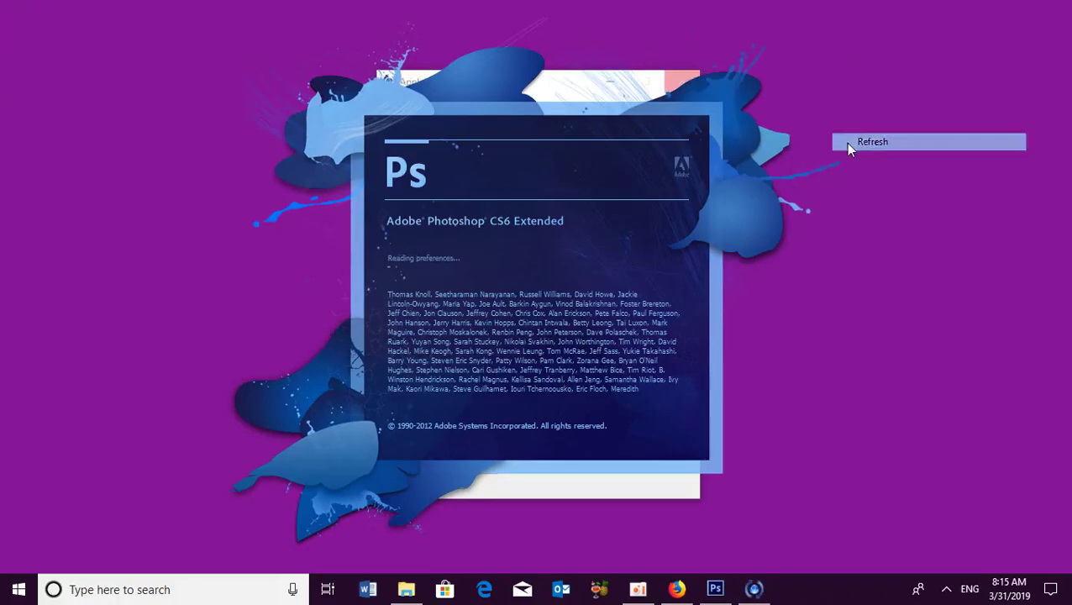
- Bring the Apple Software Update window to the front and try to close it
click(754, 589)
click(682, 82)
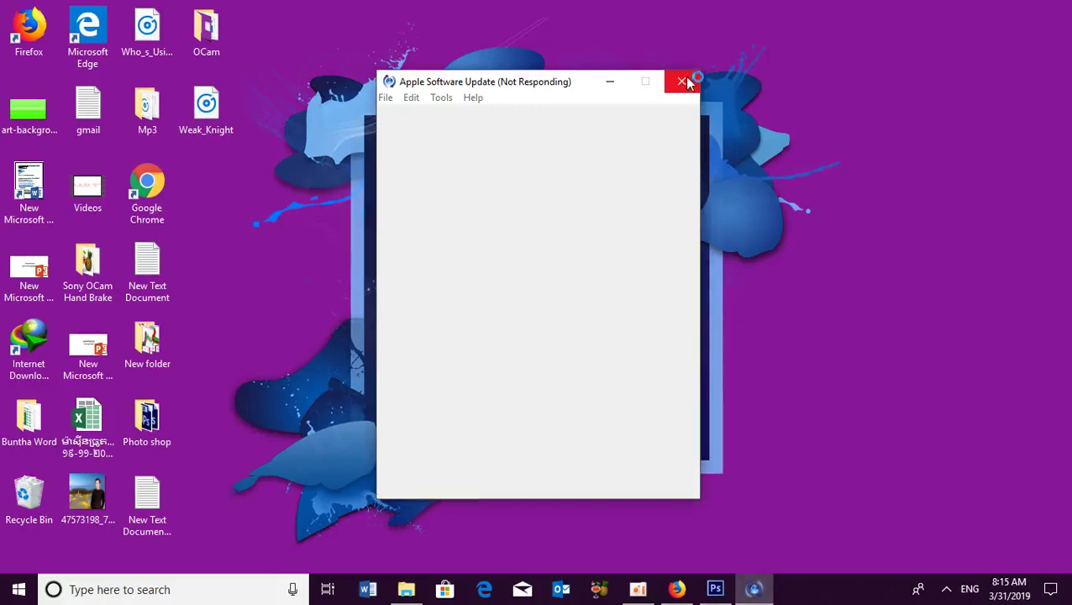
right_click(892, 73)
click(922, 120)
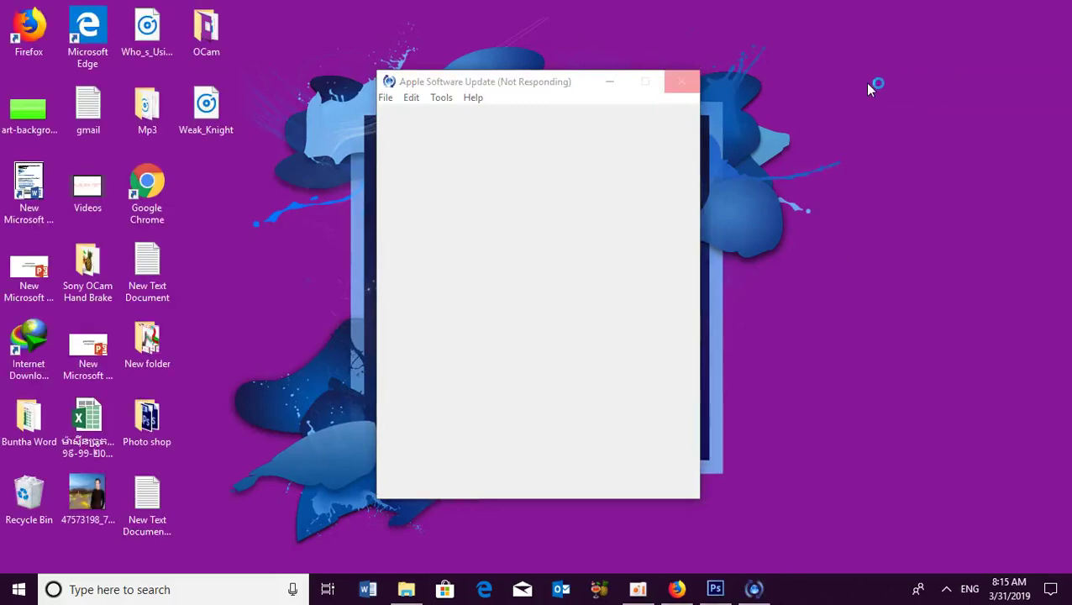
right_click(865, 84)
click(901, 128)
right_click(869, 105)
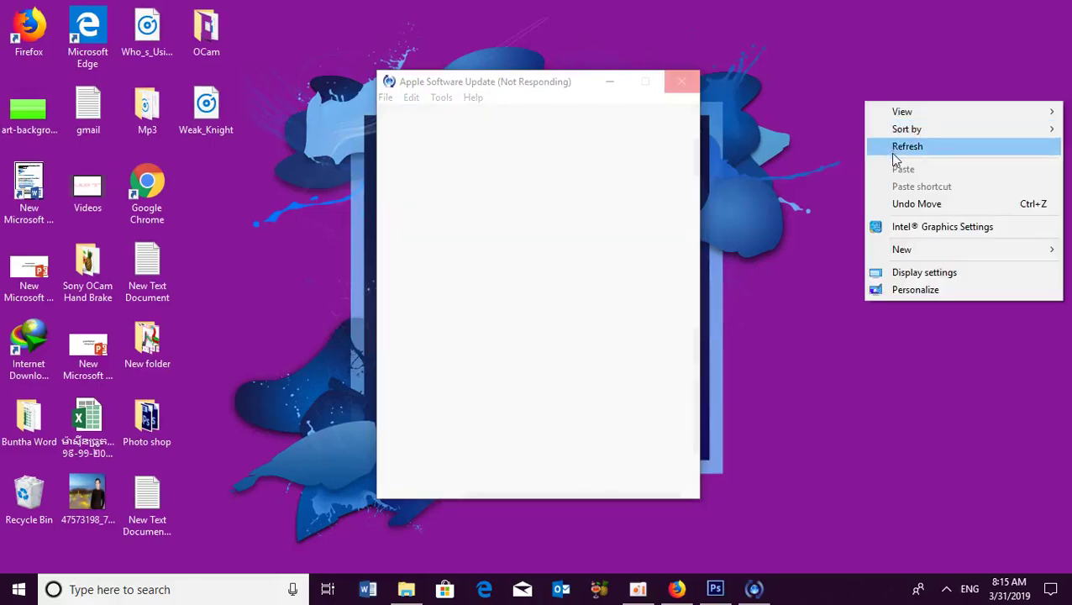
click(891, 147)
right_click(827, 105)
click(865, 150)
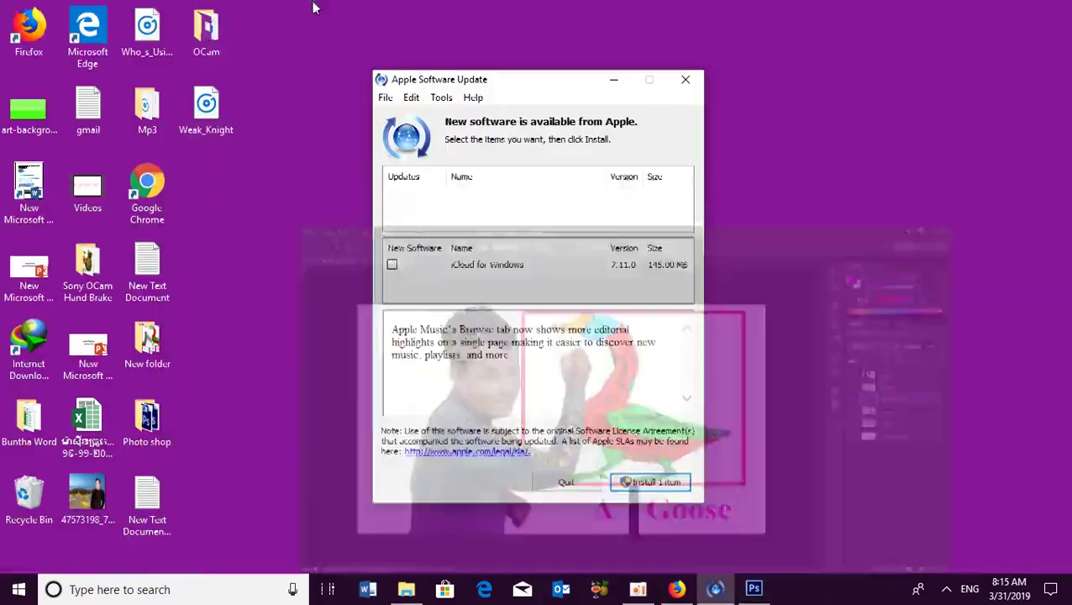
- Close the Apple Software Update window without installing anything, and refresh the desktop
click(685, 87)
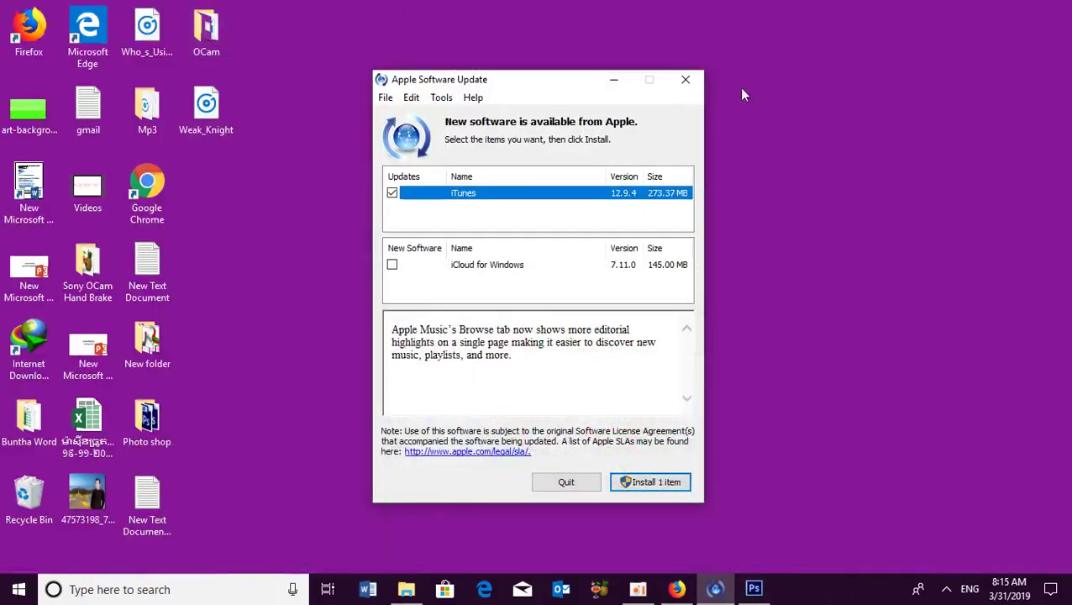
right_click(795, 91)
click(840, 136)
right_click(813, 82)
click(841, 130)
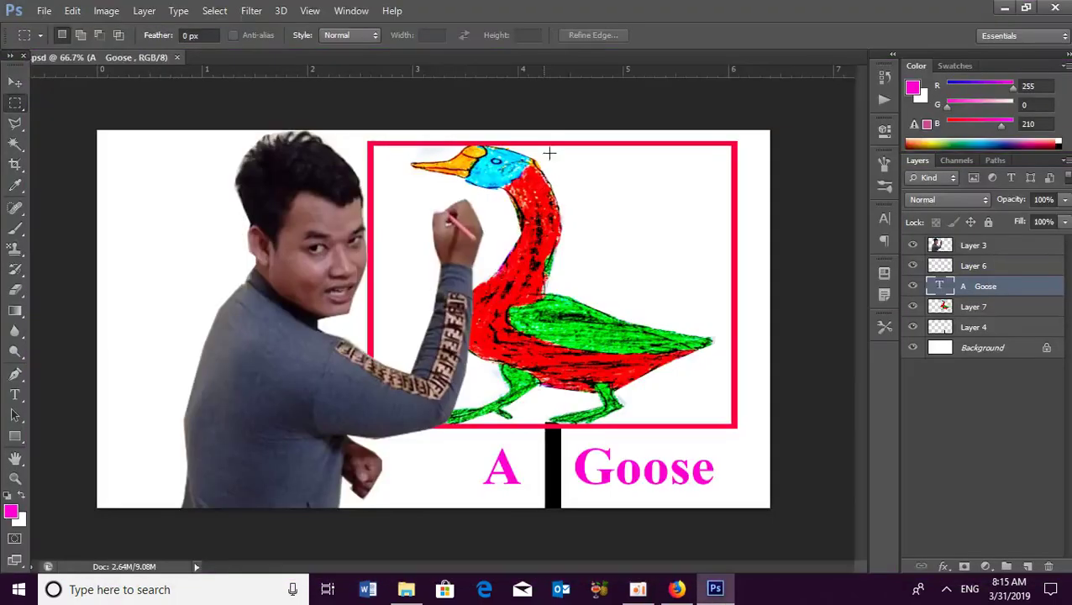
- Switch to Photoshop, undock Draw.psd into its own floating window and minimize that window
drag(74, 61, 154, 140)
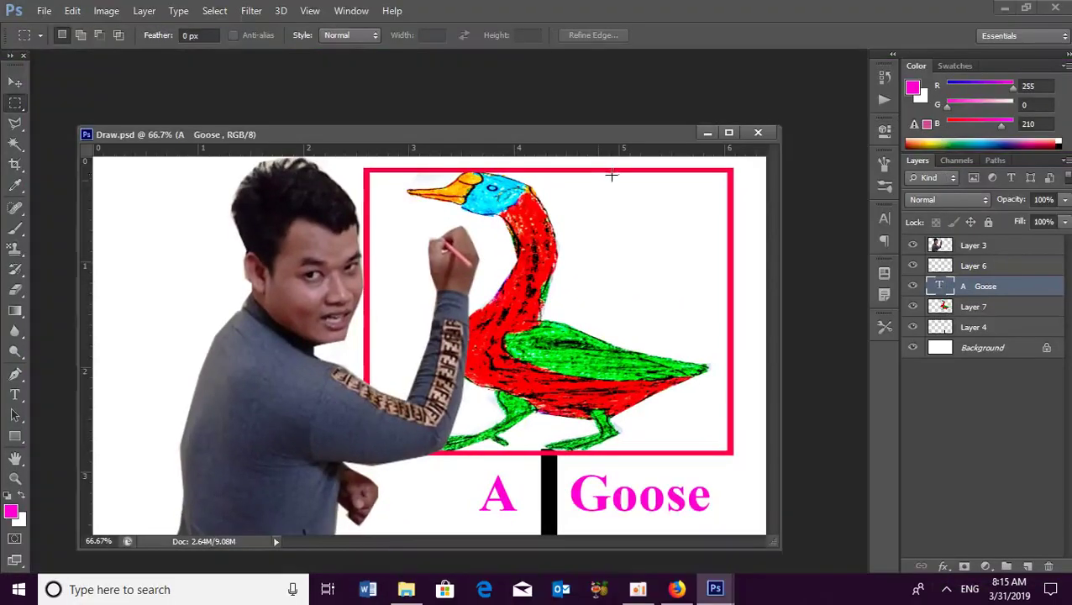
click(703, 133)
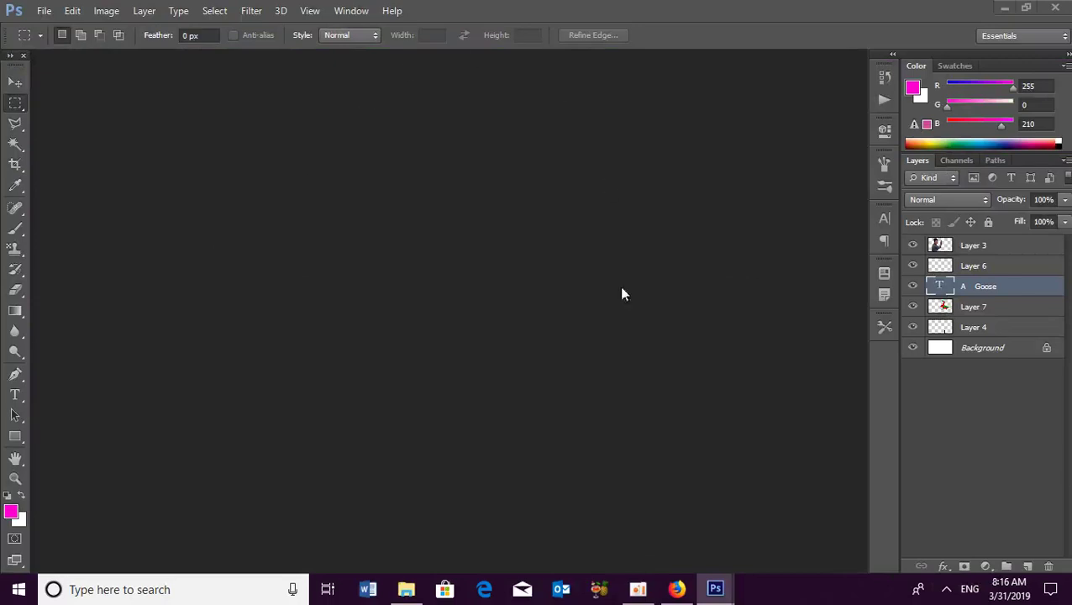
- Create a new white RGB document, Untitled-1, sized 1280 × 720 pixels at 200 pixels/centimeter
click(40, 12)
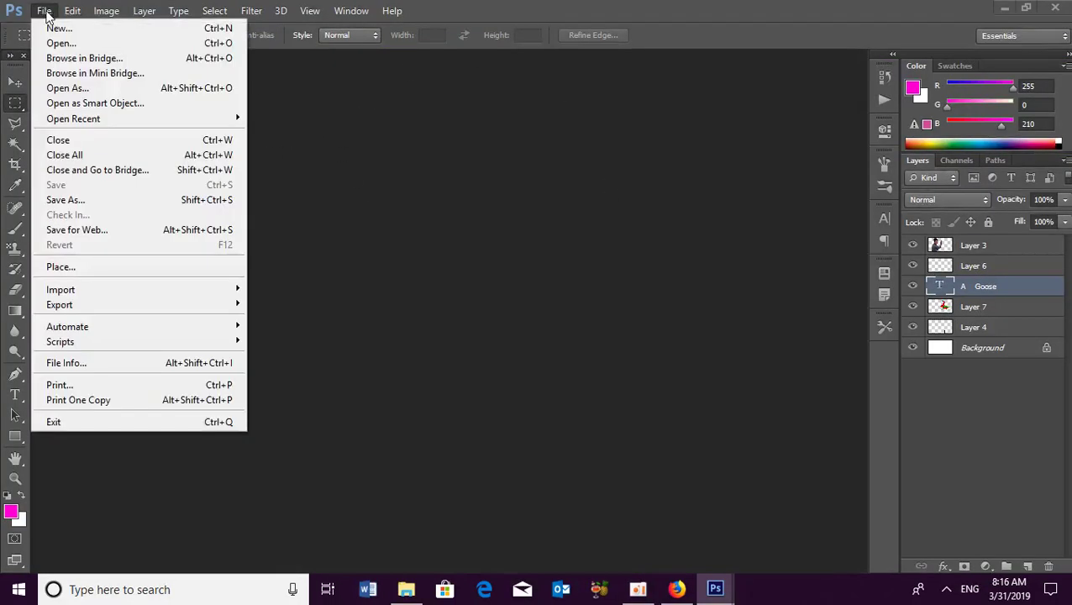
click(59, 30)
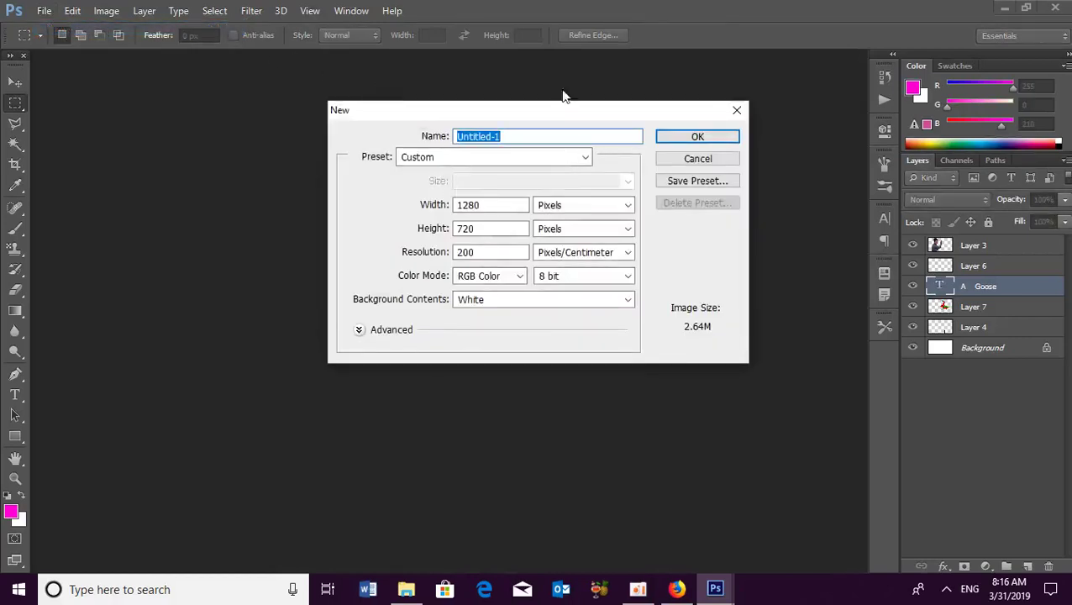
double_click(486, 205)
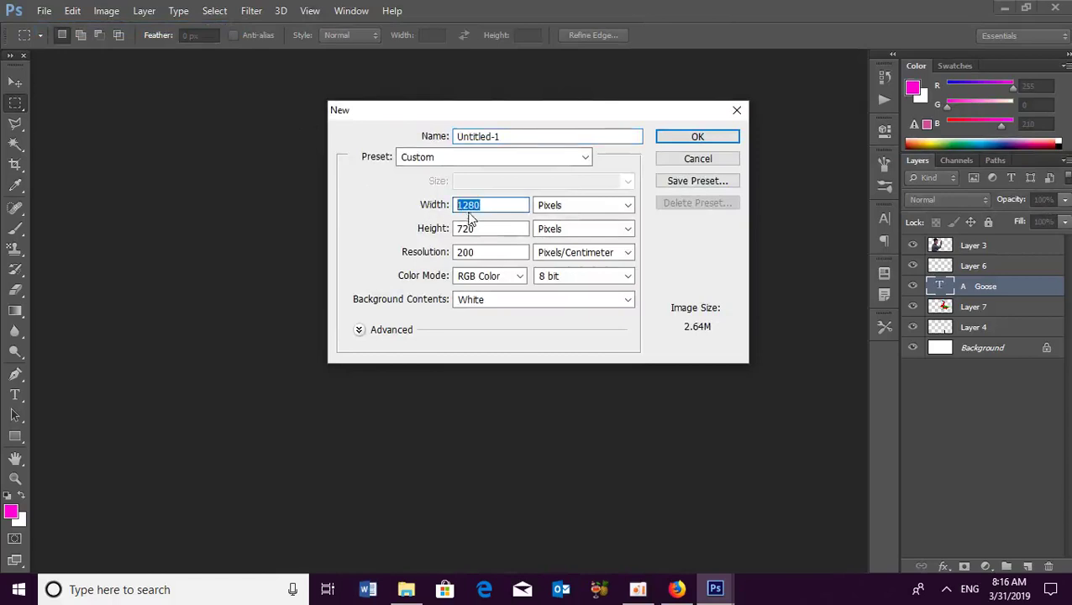
click(406, 228)
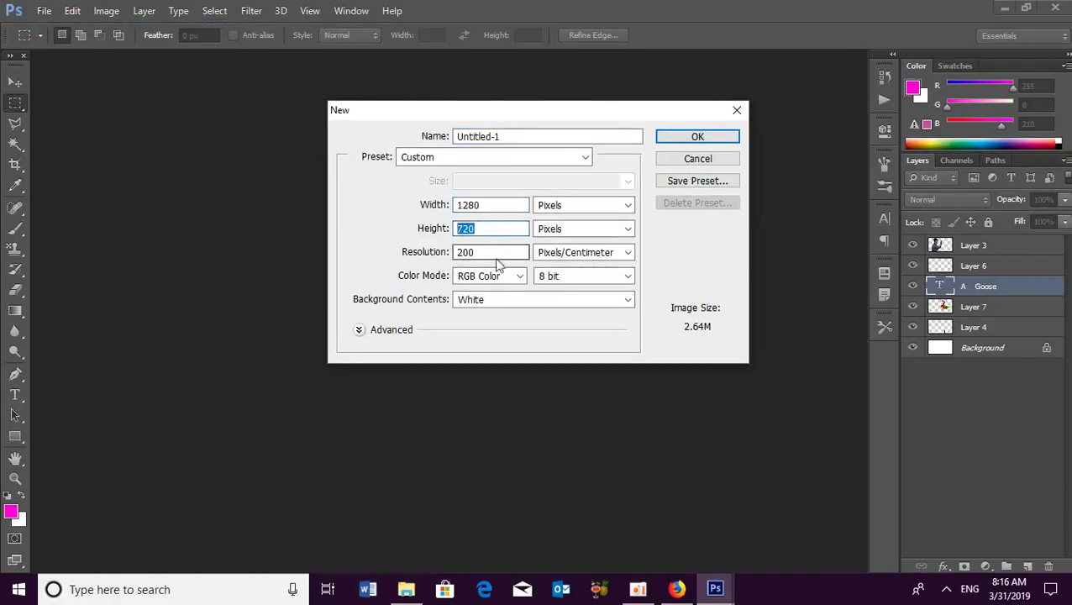
double_click(472, 253)
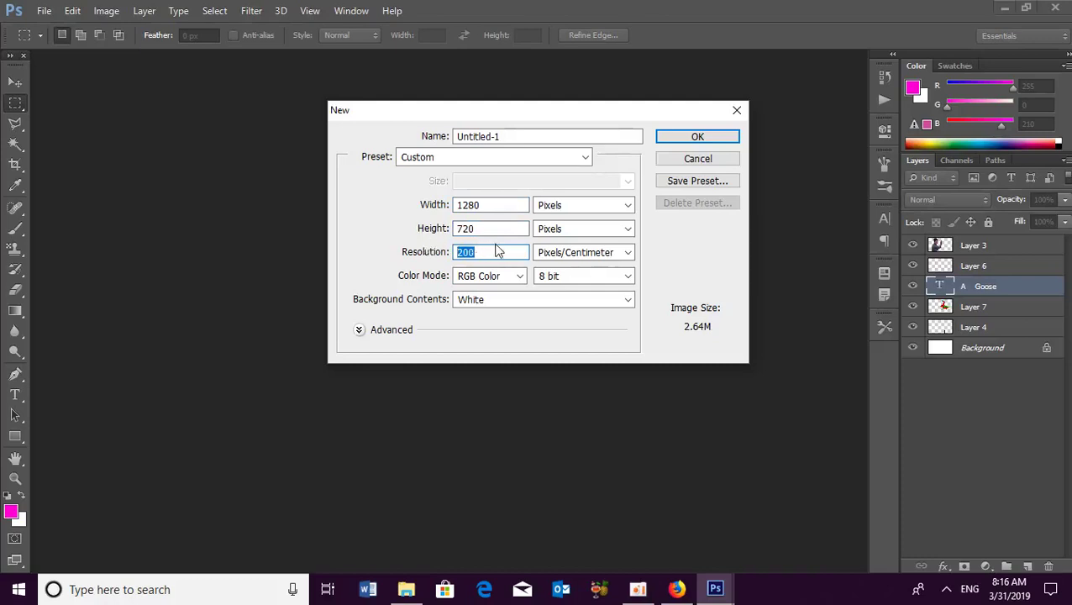
click(691, 139)
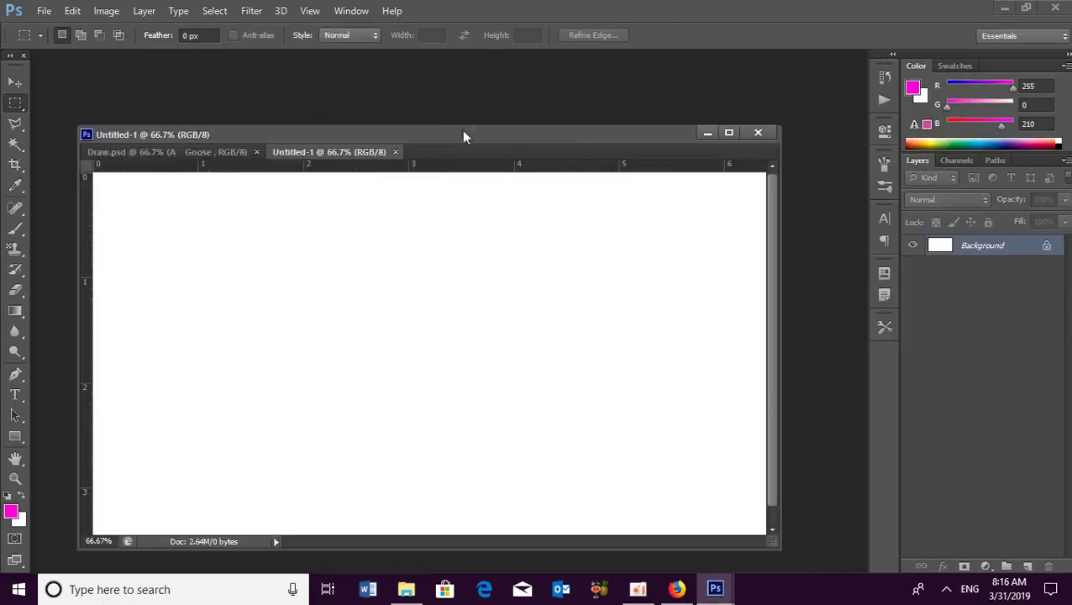
- Separate Untitled-1 from the window shared with Draw.psd into its own floating window
drag(437, 143, 480, 104)
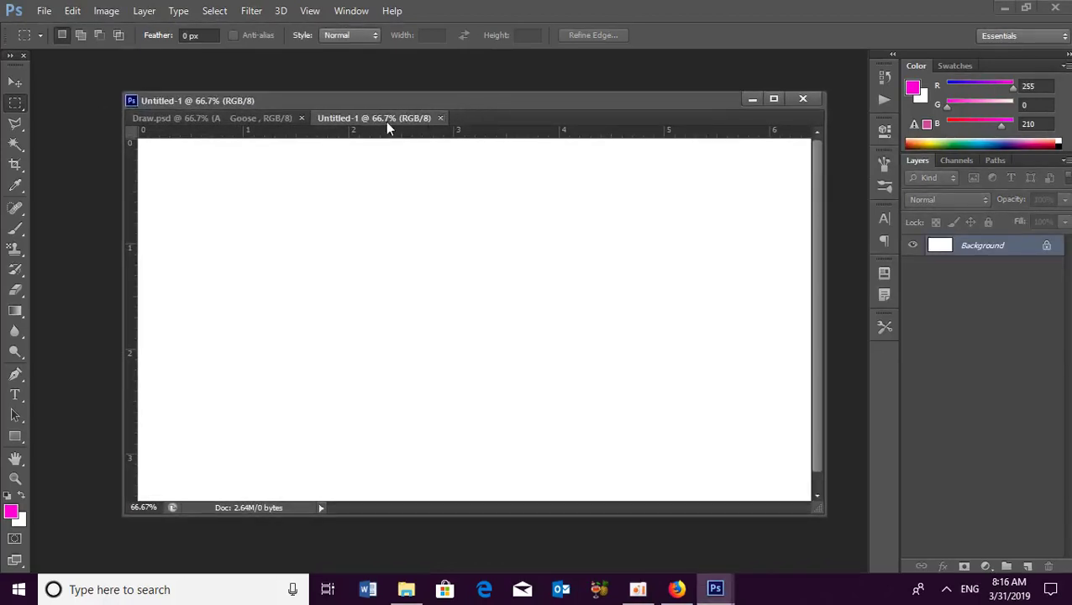
drag(387, 123, 388, 205)
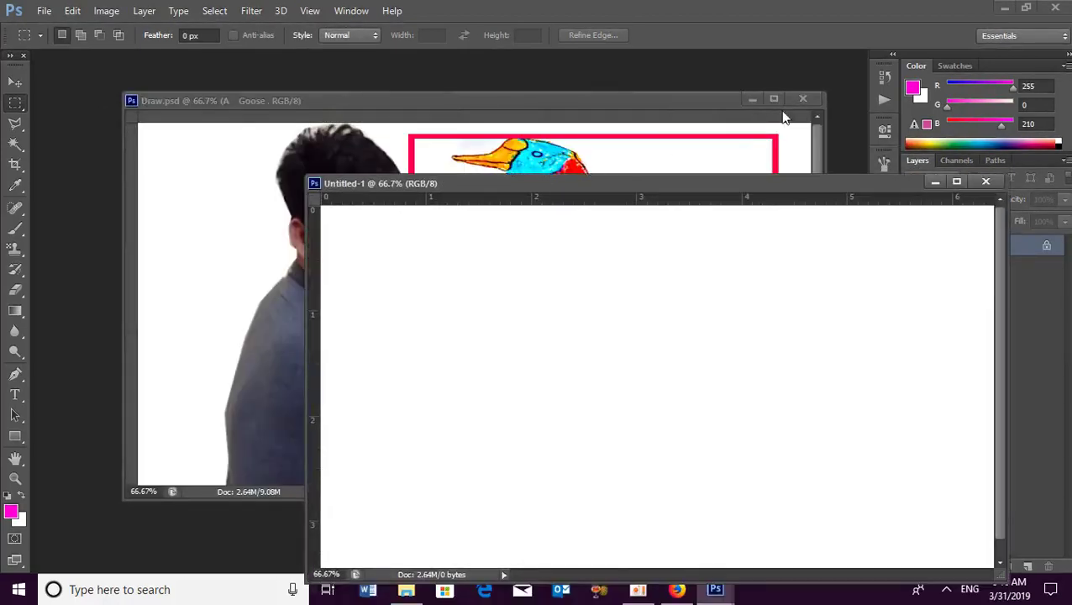
- Minimize the Draw.psd window and move the Untitled-1 window to the middle of the workspace
click(753, 100)
click(752, 99)
mouse_move(789, 177)
mouse_down()
mouse_move(768, 185)
mouse_move(610, 121)
mouse_up()
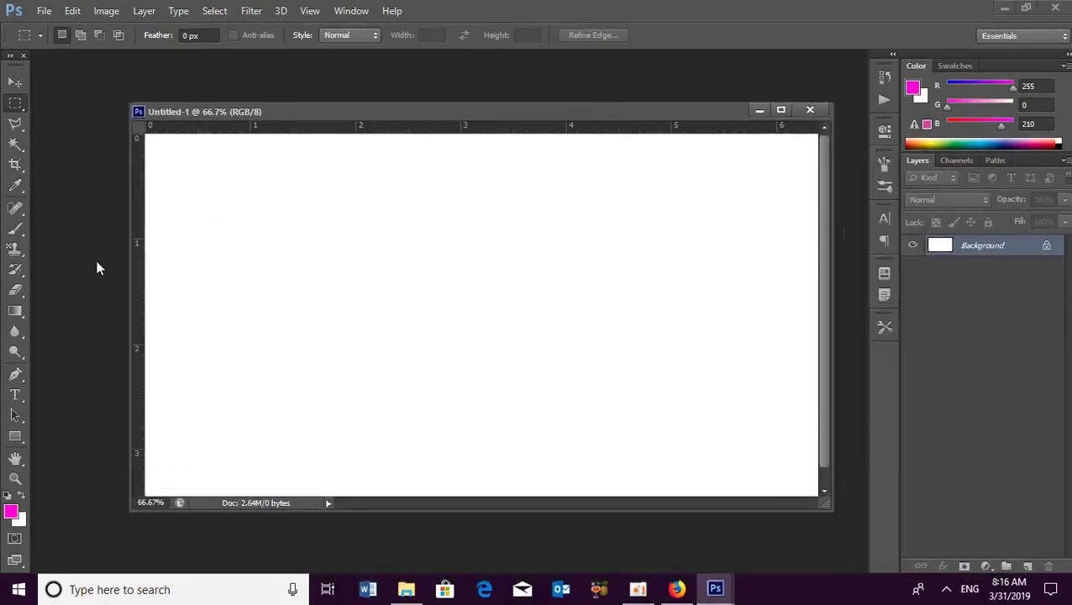
- Minimize Photoshop, refresh the desktop, and copy the name of the Weak_Knight music file from its rename field
click(1004, 8)
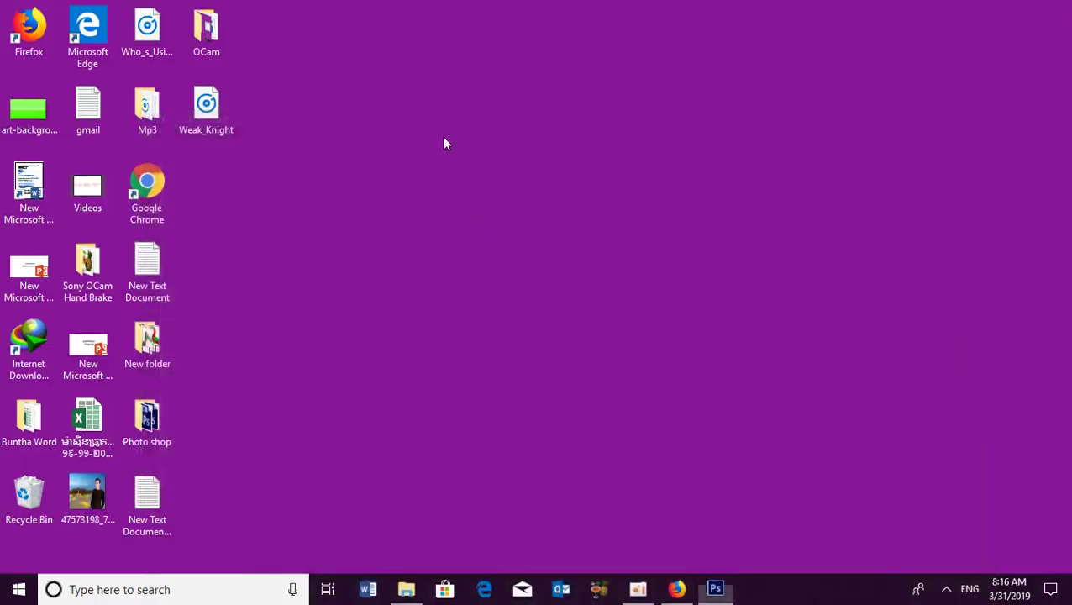
right_click(443, 139)
click(484, 183)
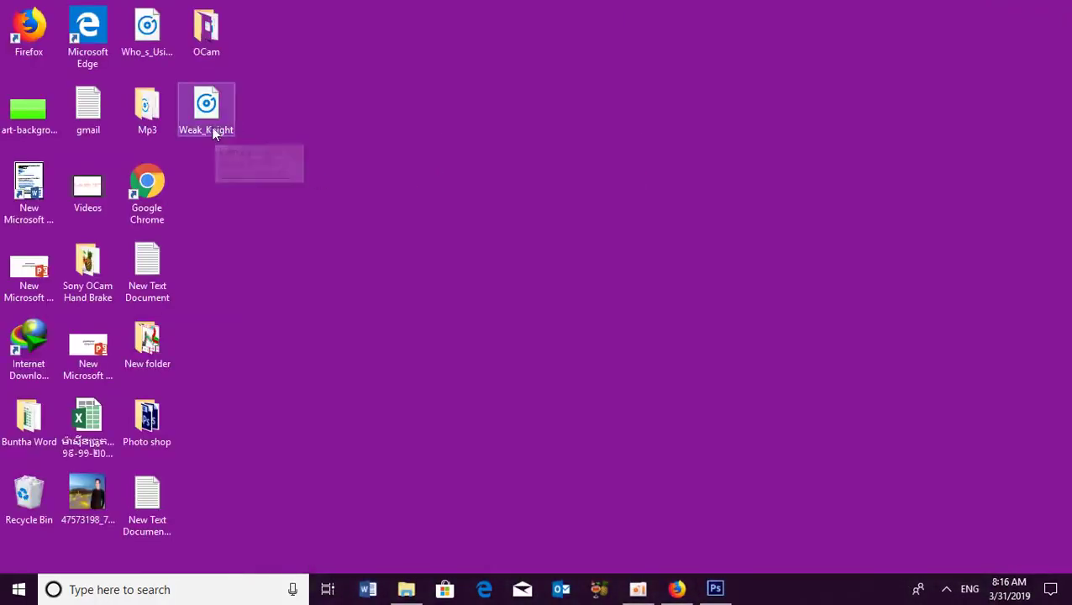
double_click(210, 126)
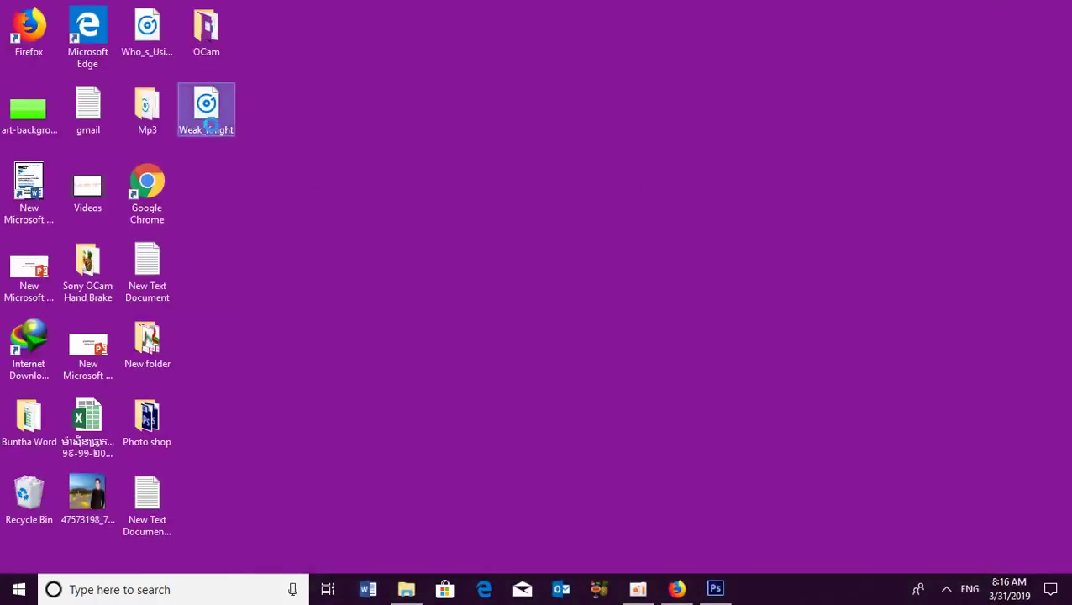
right_click(210, 126)
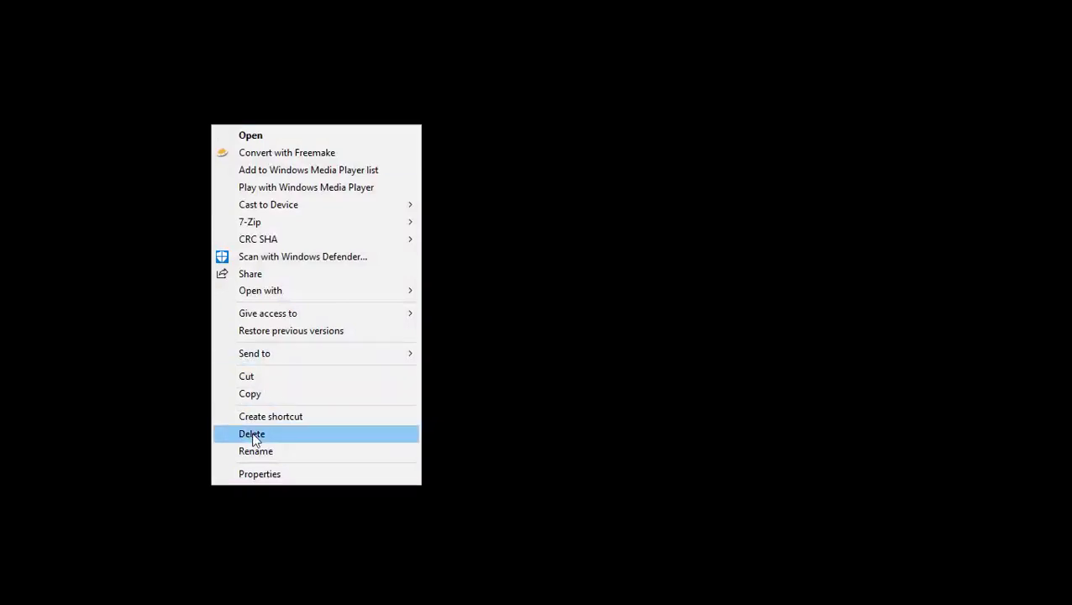
click(255, 452)
key(ctrl+c)
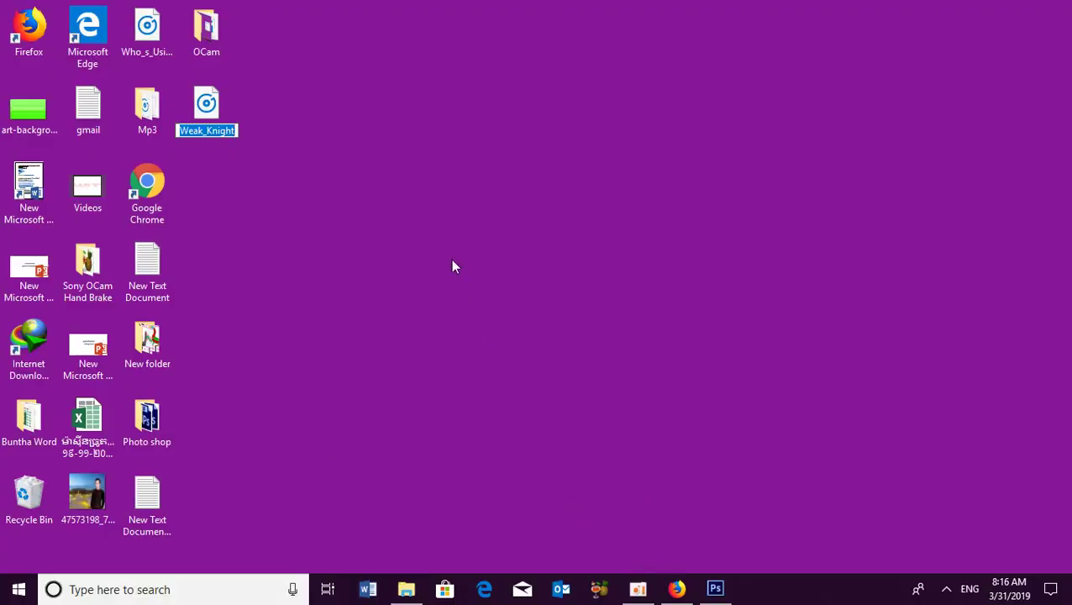
- Switch to Photoshop, paste Weak_Knight as a magenta 24 pt Khmer Mool text layer in Untitled-1, and move it slightly upward
click(715, 589)
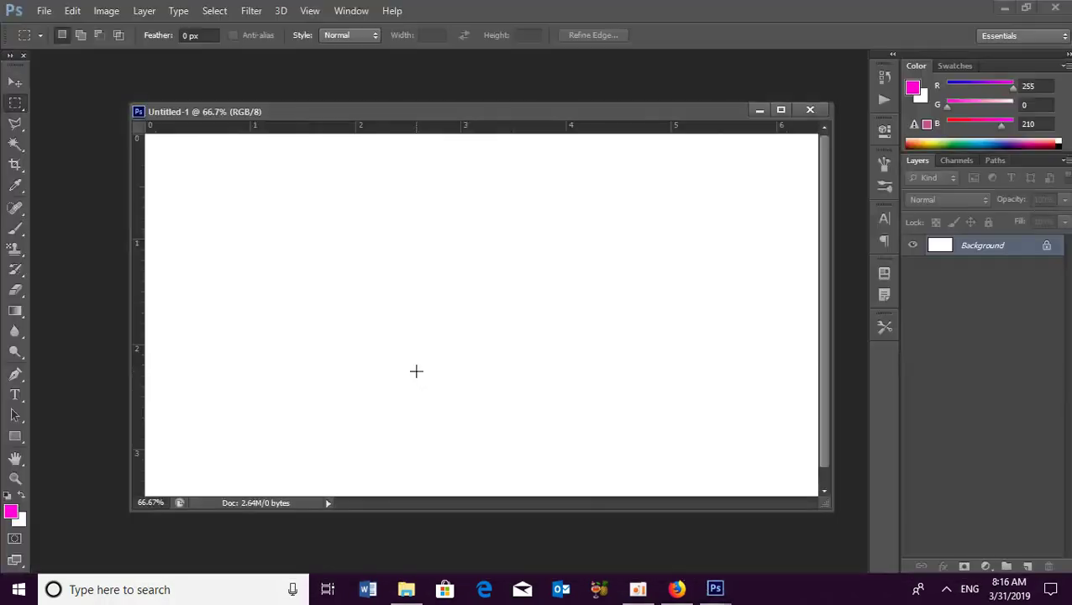
click(15, 83)
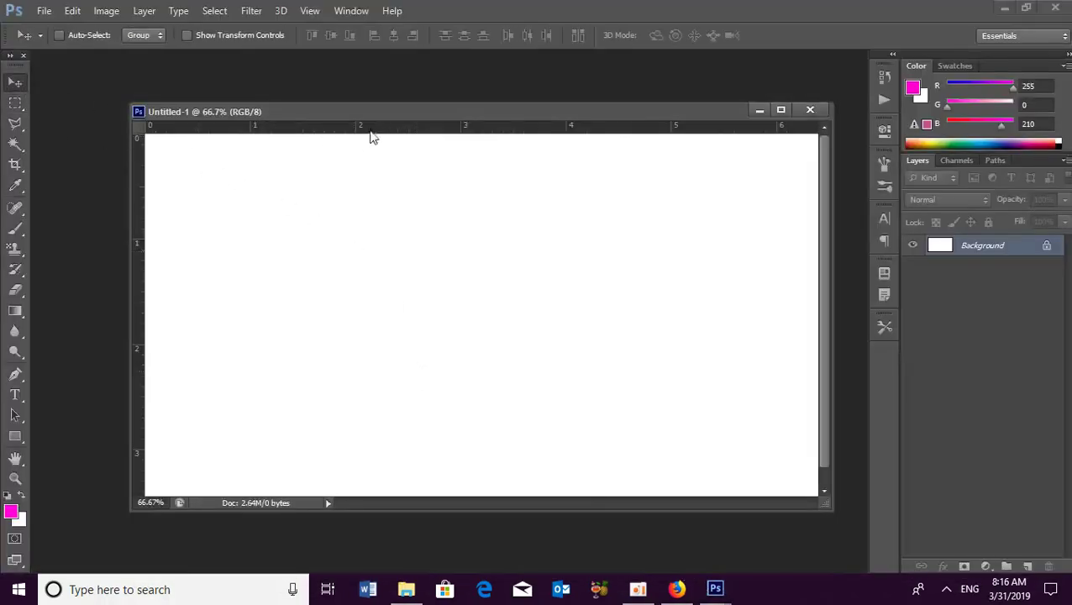
drag(373, 115, 335, 99)
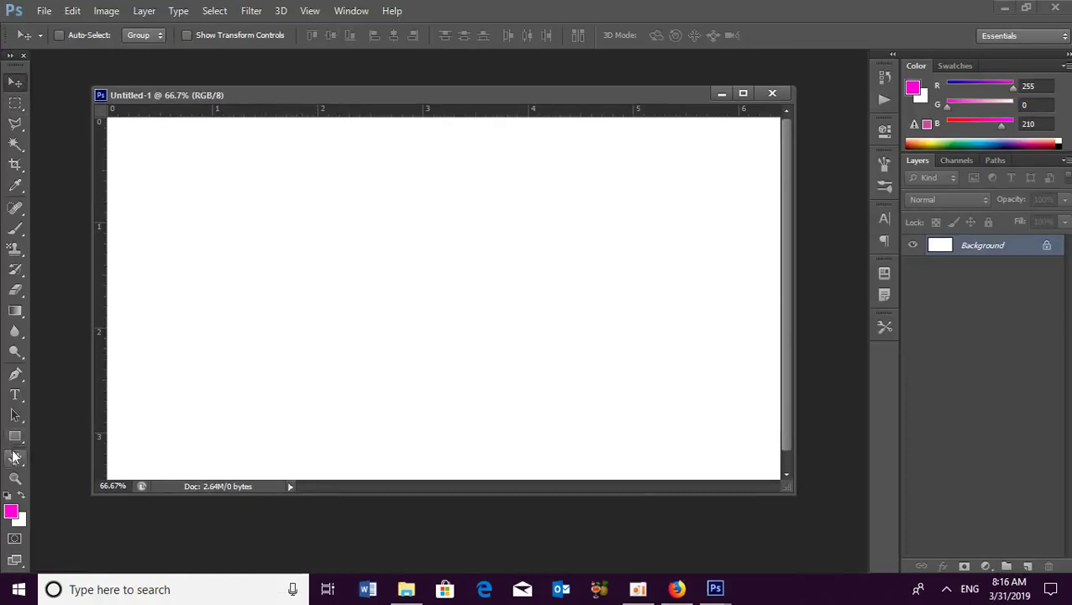
click(15, 395)
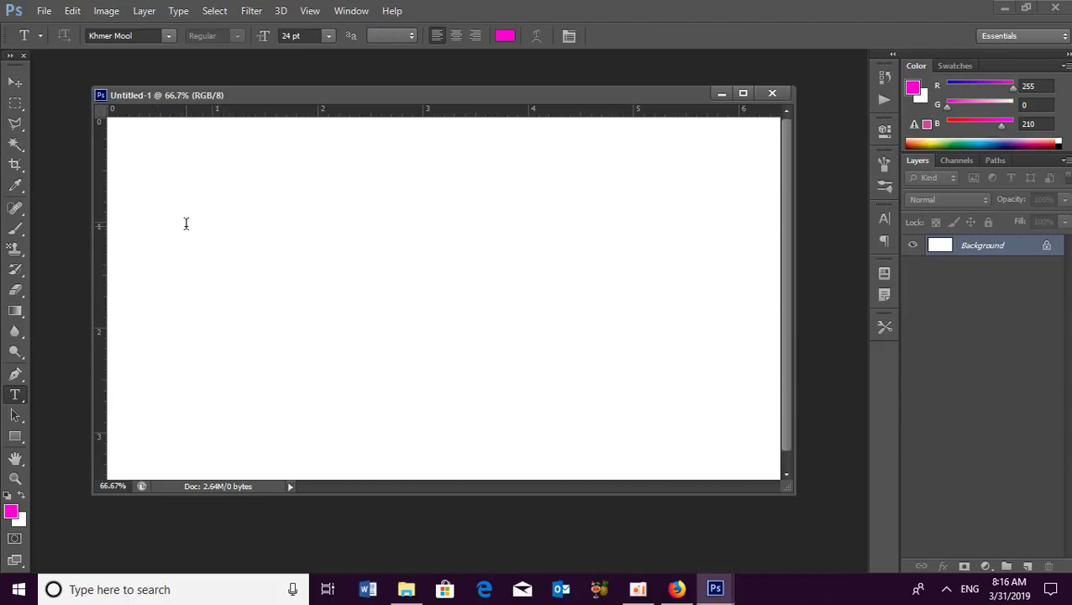
click(185, 223)
key(ctrl+v)
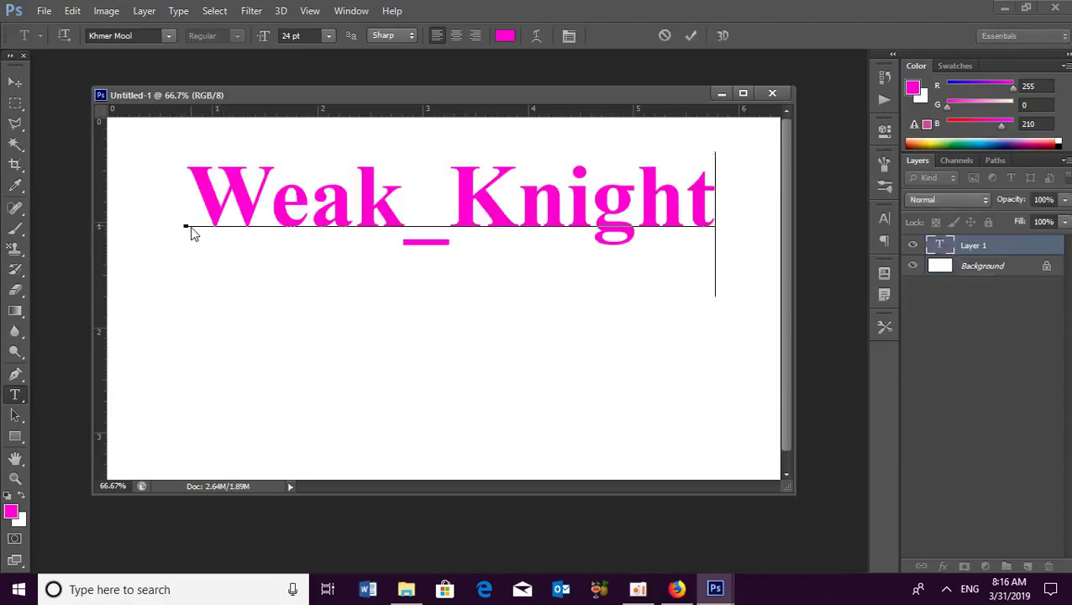
key(ctrl+Return)
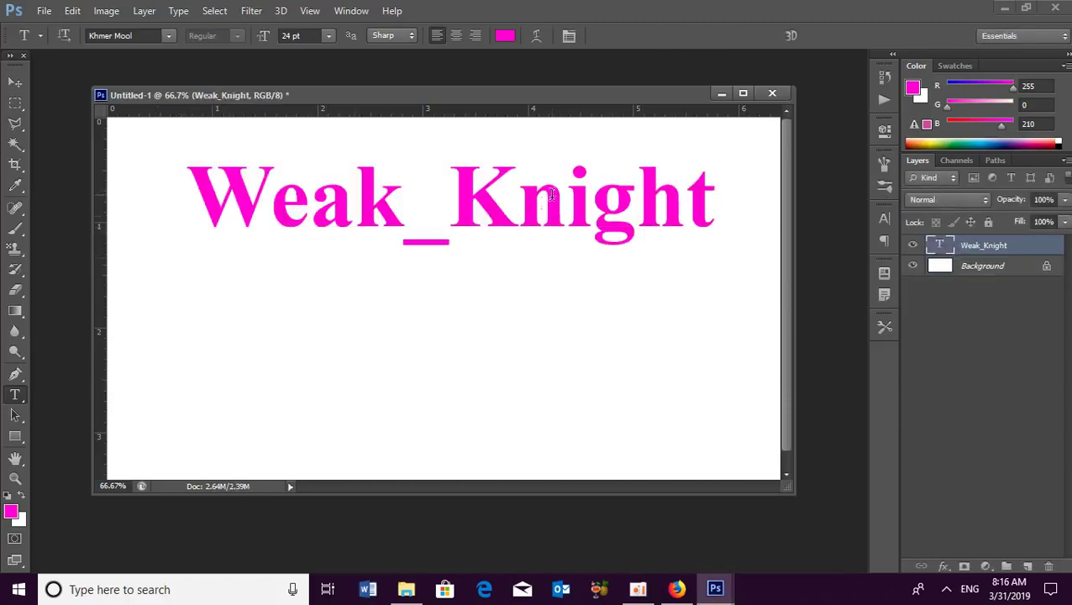
click(16, 82)
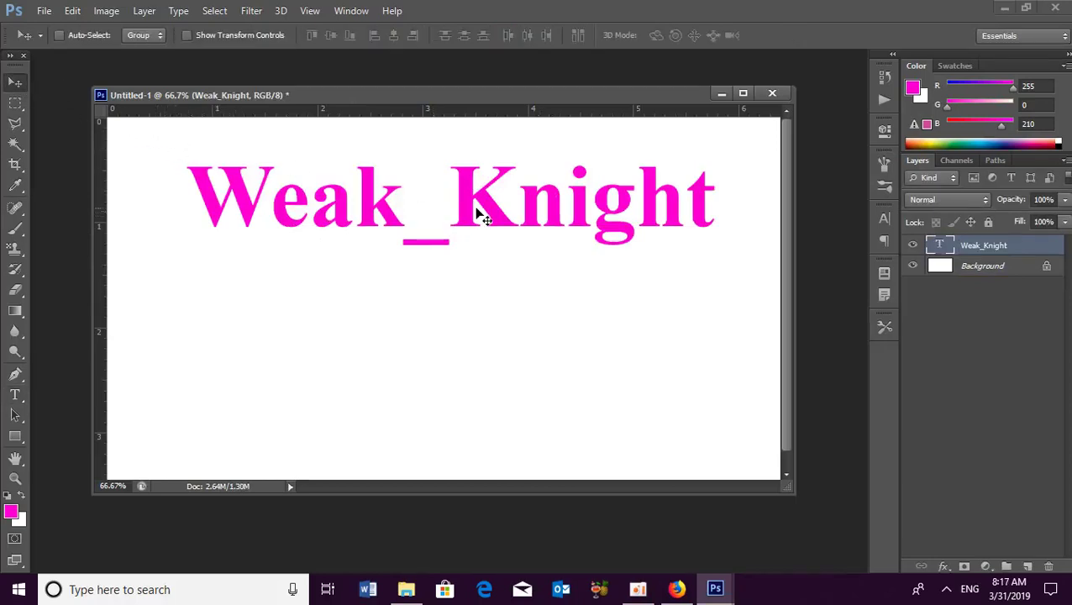
drag(479, 215, 483, 192)
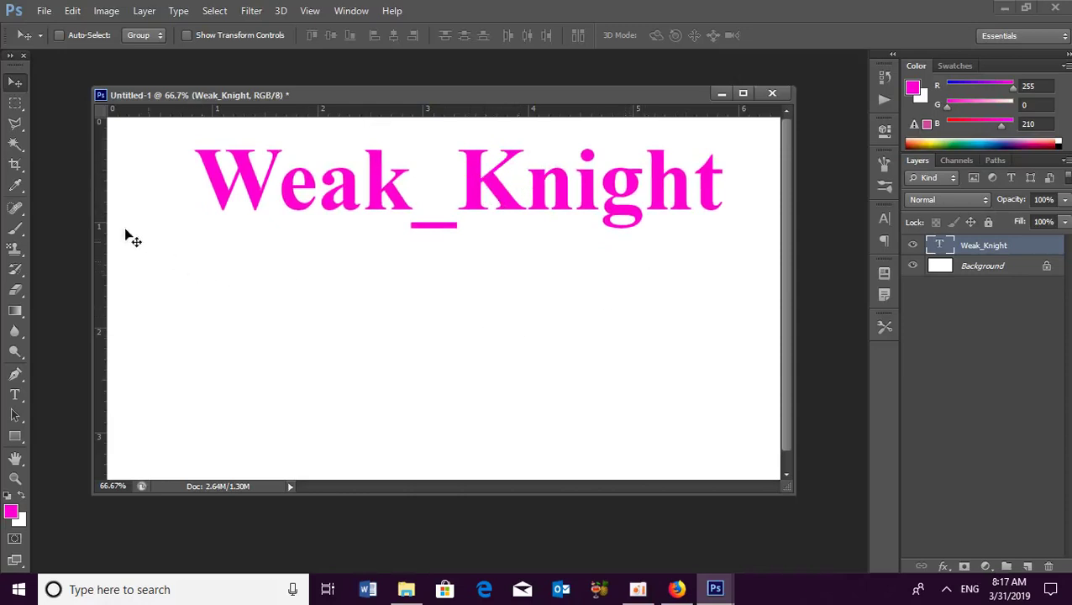
- Add a second text layer below the title reading "Welcome To My" with "Channel" on a new line
click(15, 395)
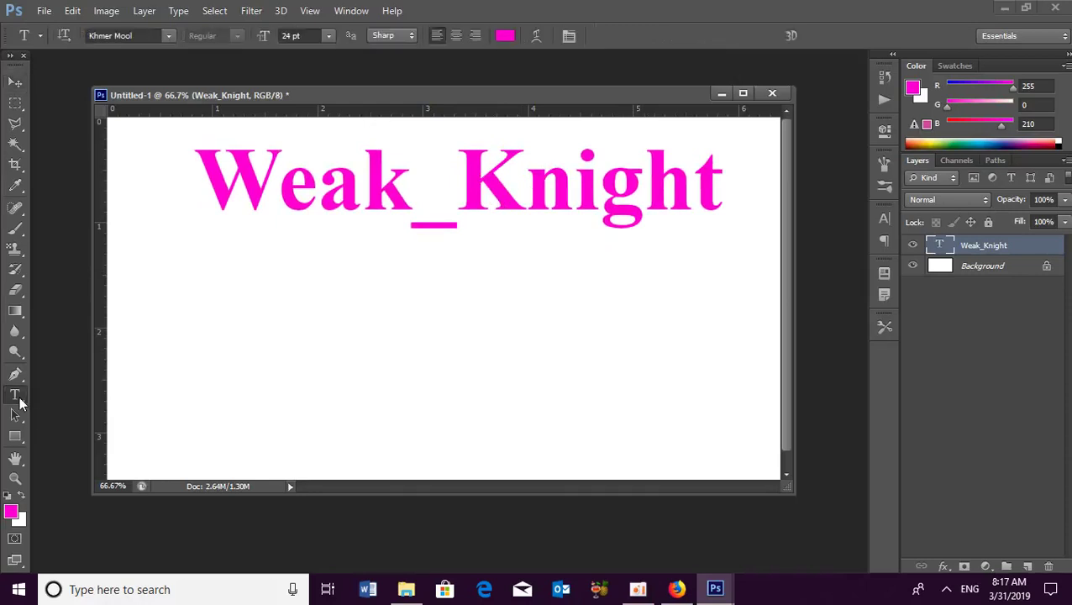
click(187, 302)
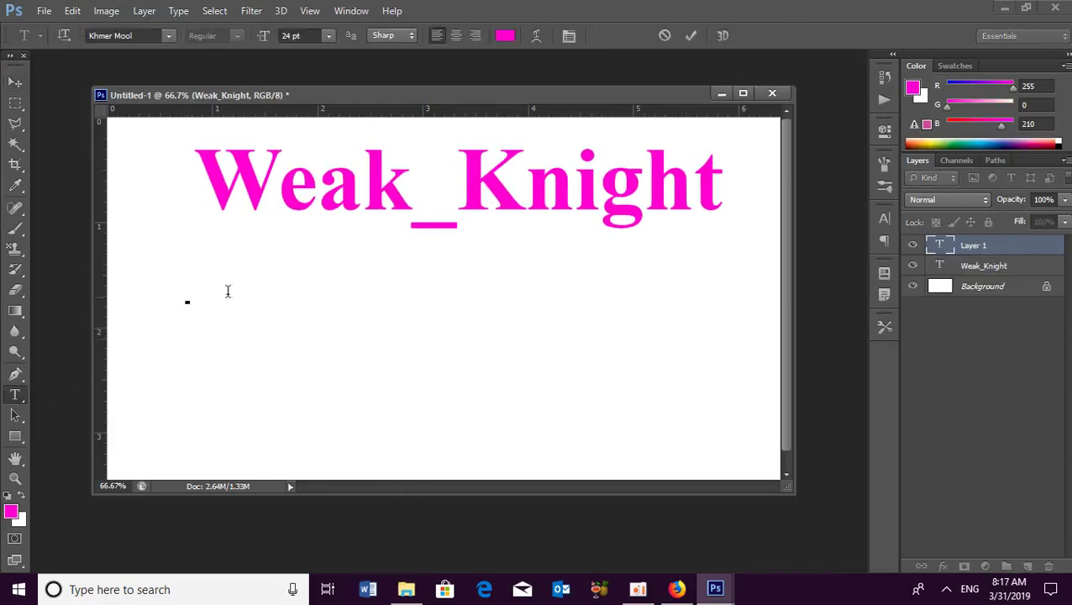
drag(426, 94, 411, 103)
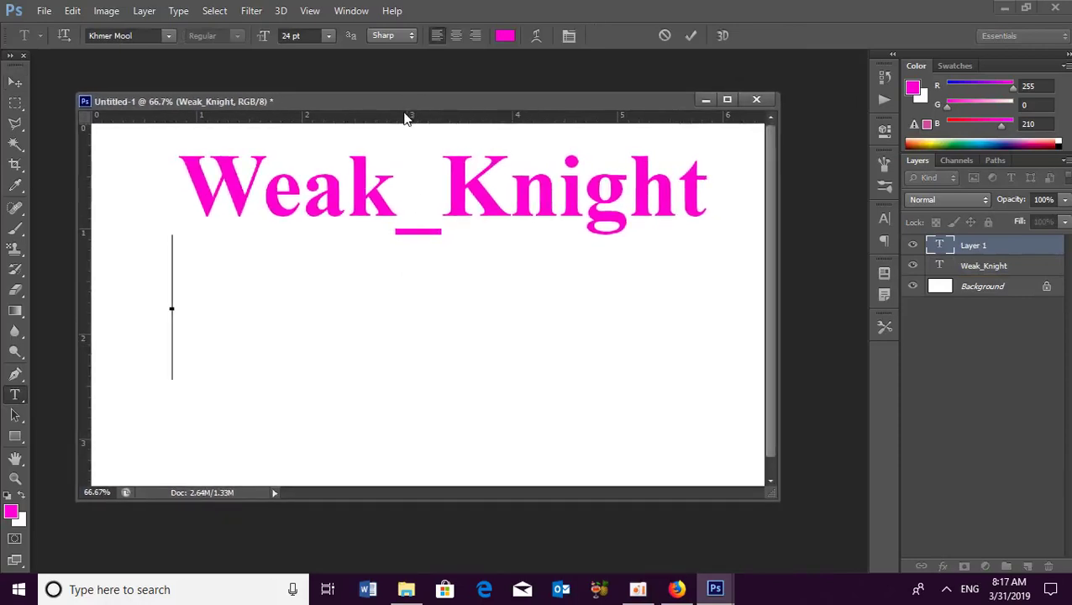
text(Wel)
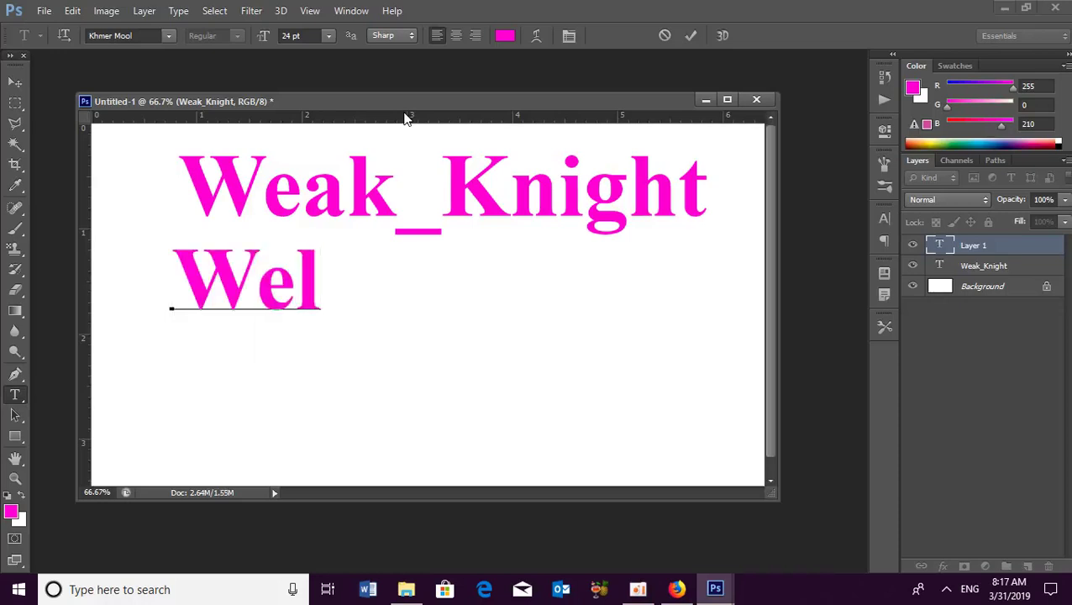
text(come )
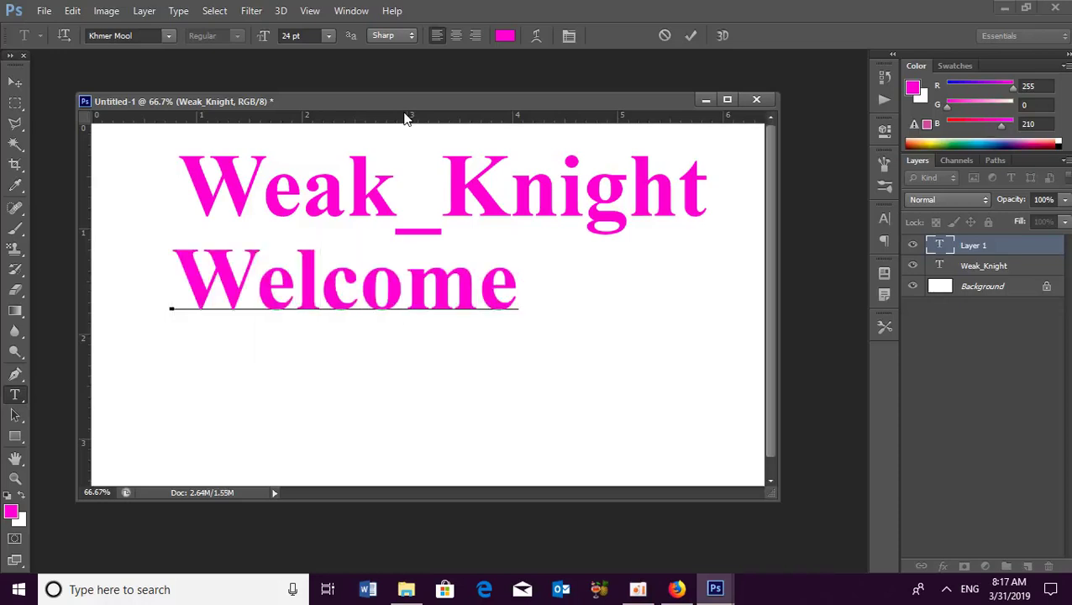
text(to)
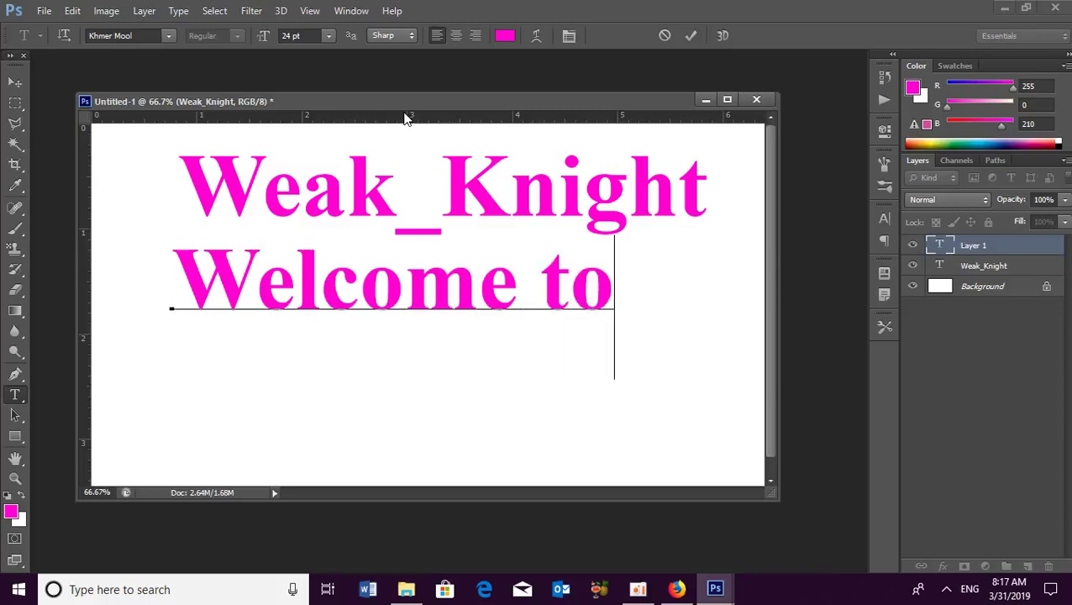
key(BackSpace)
key(BackSpace)
text(T)
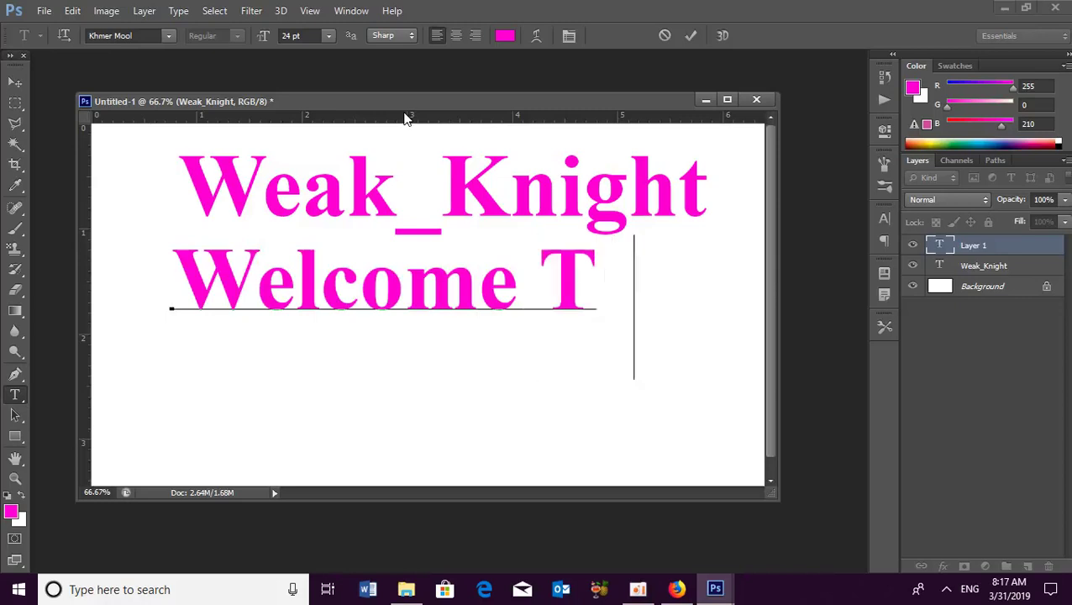
text(o My)
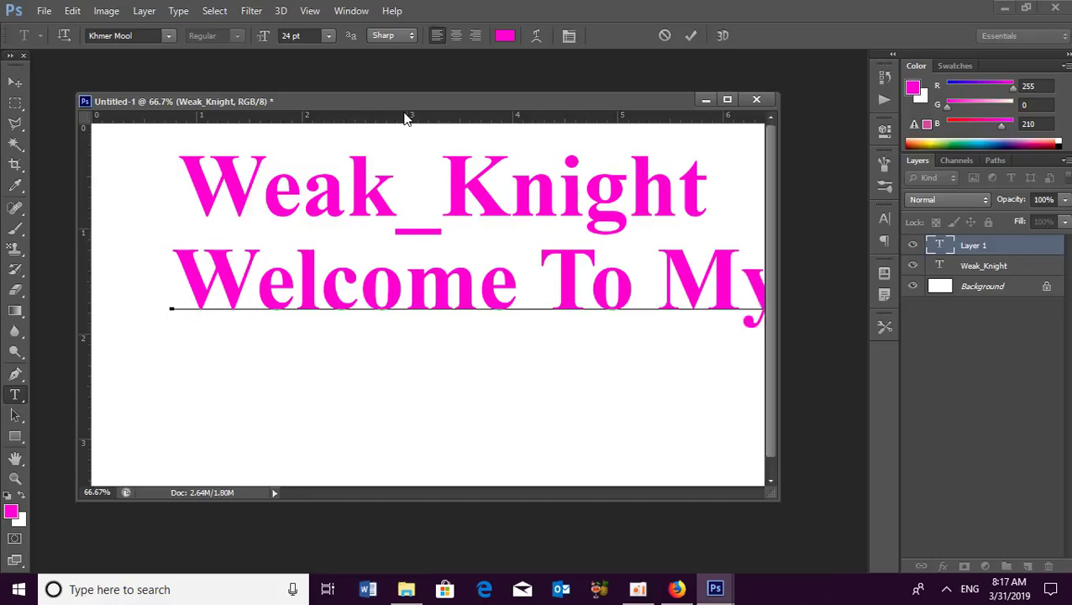
key(Return)
text(Ch)
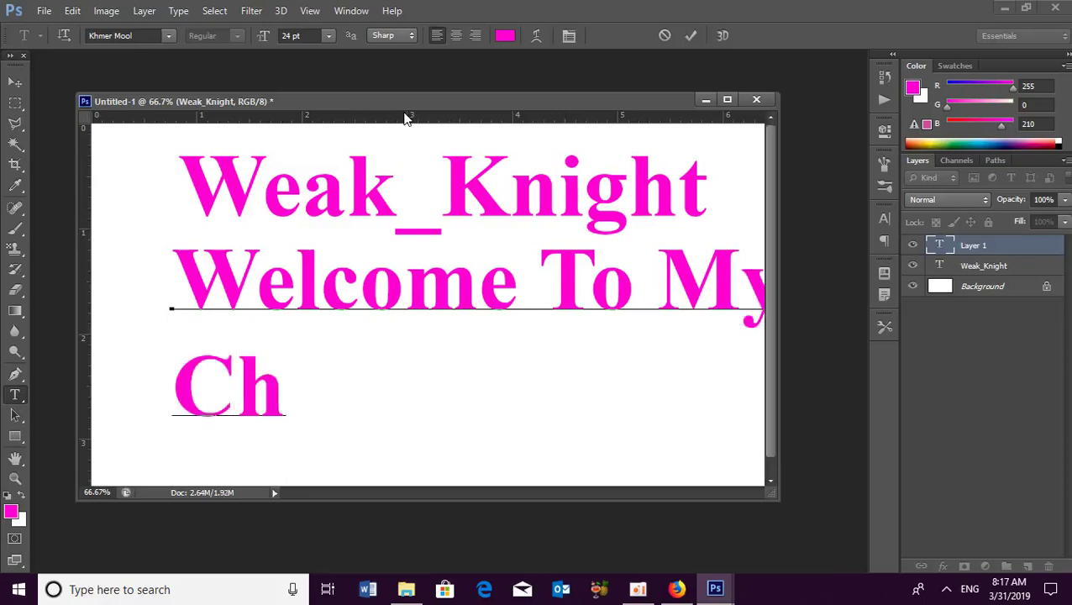
text(anne)
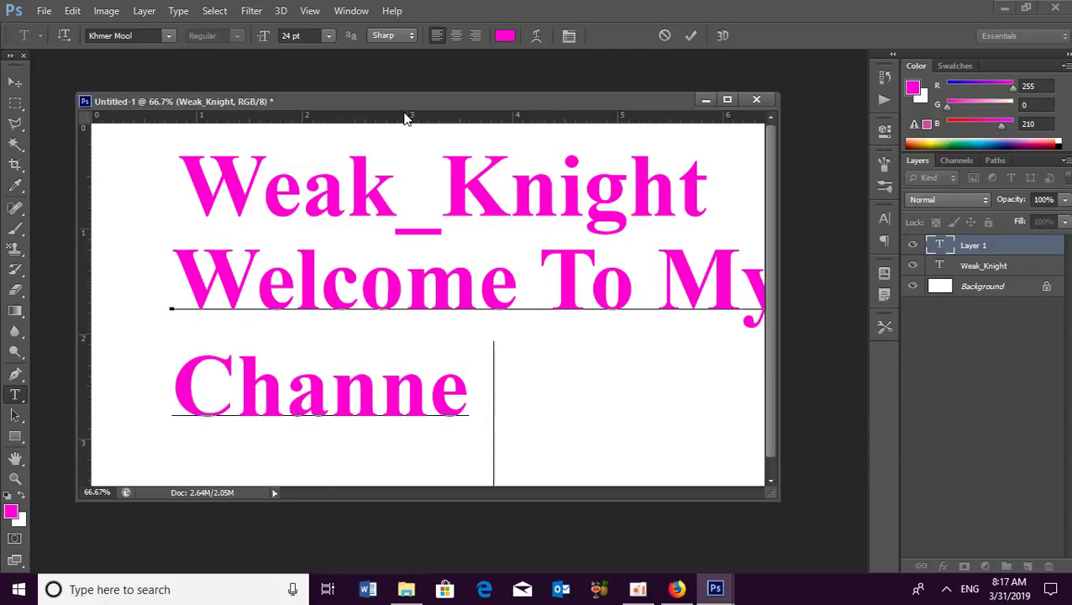
text(l)
- Indent the word Channel with spaces so it is roughly centered under "Welcome To My"
key(Left)
key(Left)
key(Left)
key(Left)
key(Left)
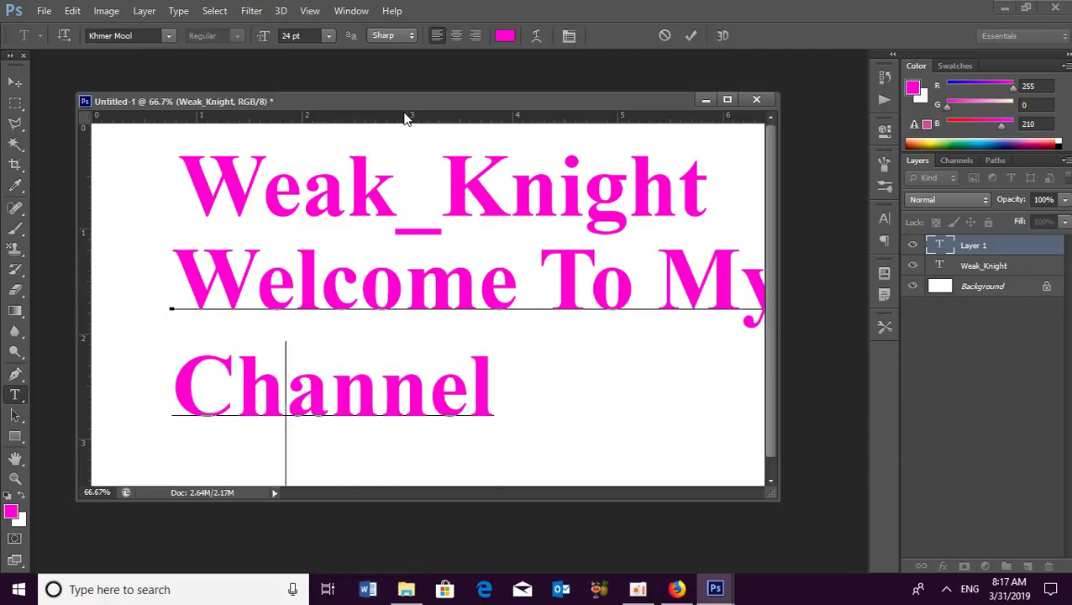
key(Left)
key(Left)
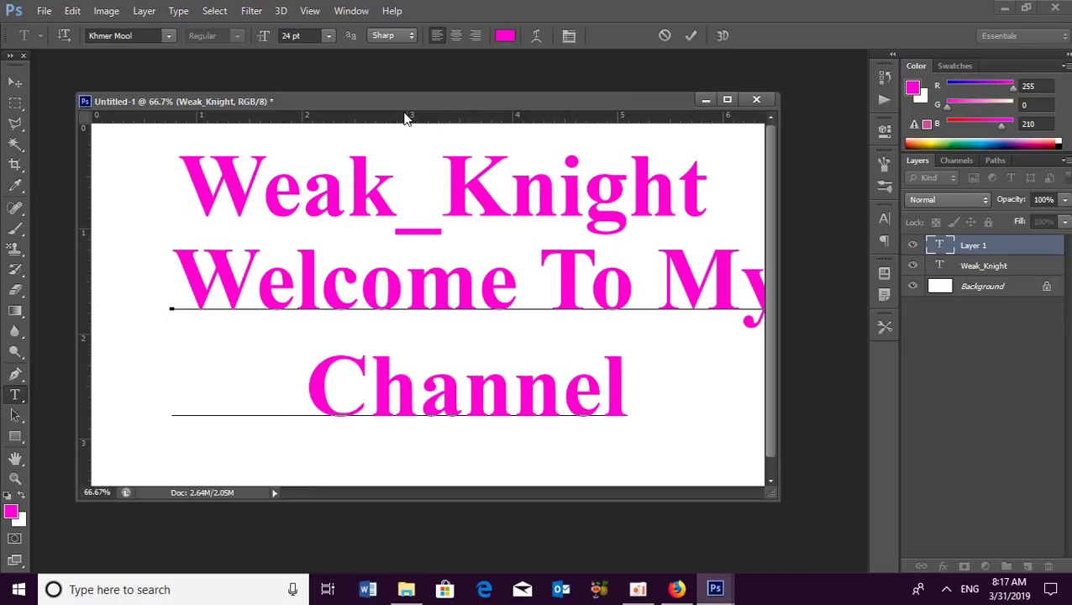
- Move the Welcome To My Channel text down and left to fit the canvas, and select the Weak_Knight layer
click(15, 83)
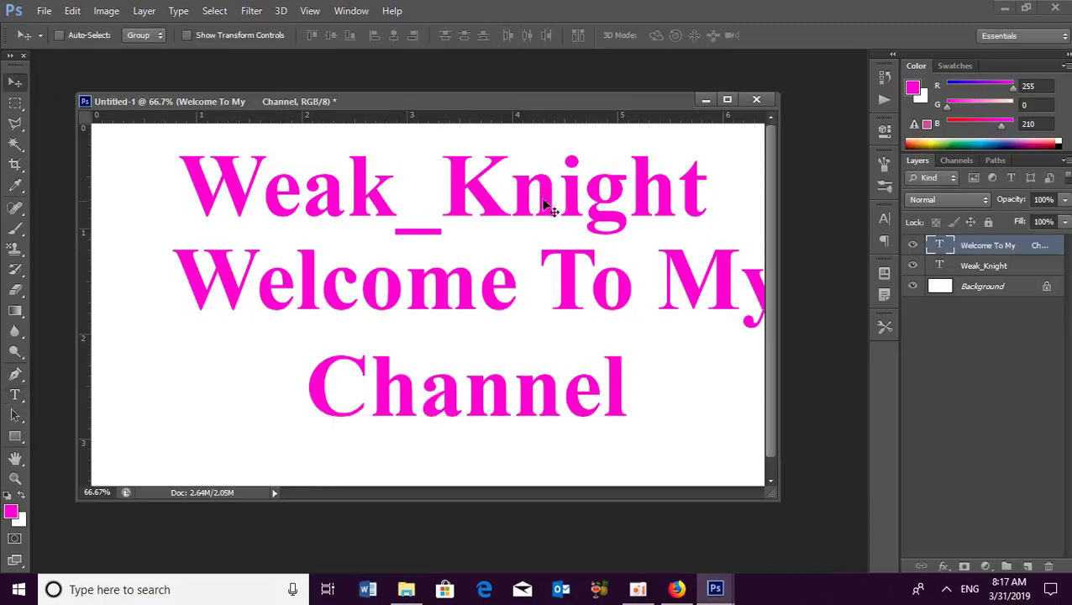
drag(544, 204, 485, 261)
drag(487, 209, 467, 186)
right_click(463, 196)
click(495, 202)
- Change the color of the whole Welcome To My Channel text to black (000000)
click(15, 395)
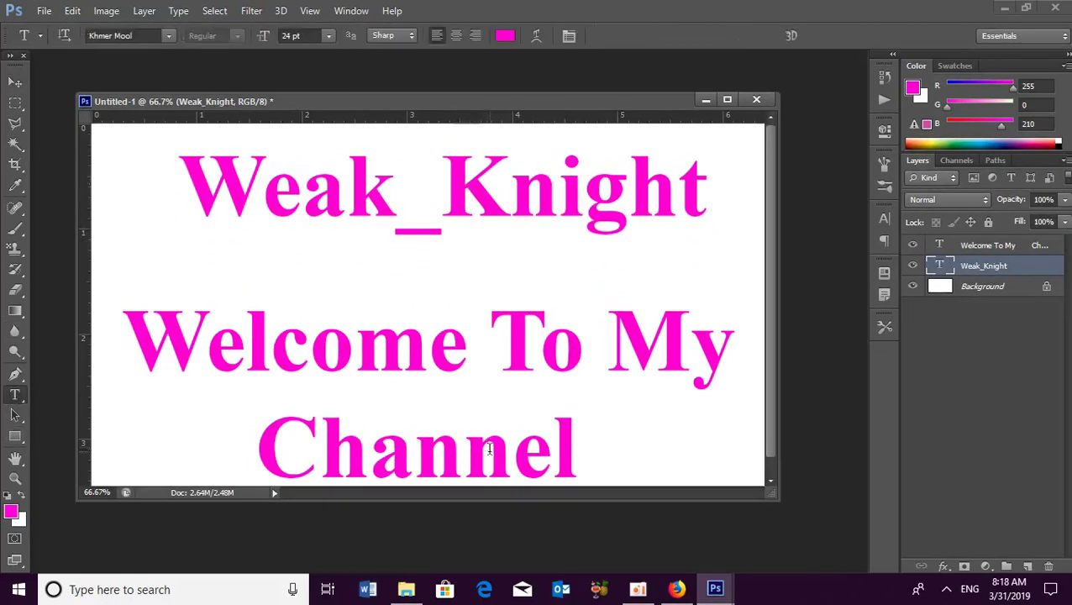
click(461, 443)
drag(560, 460, 246, 340)
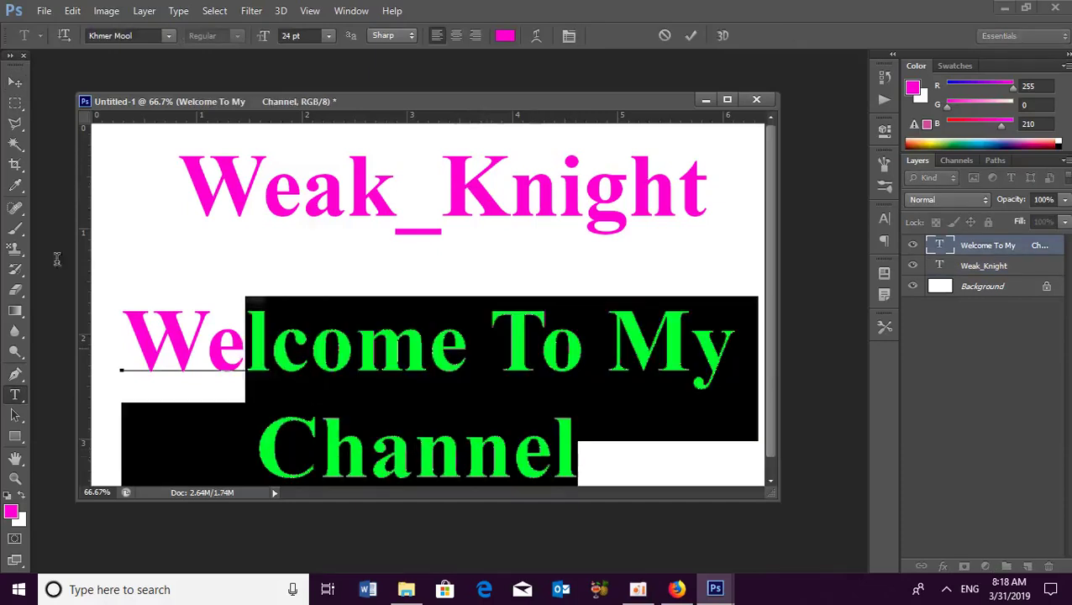
click(504, 35)
click(329, 342)
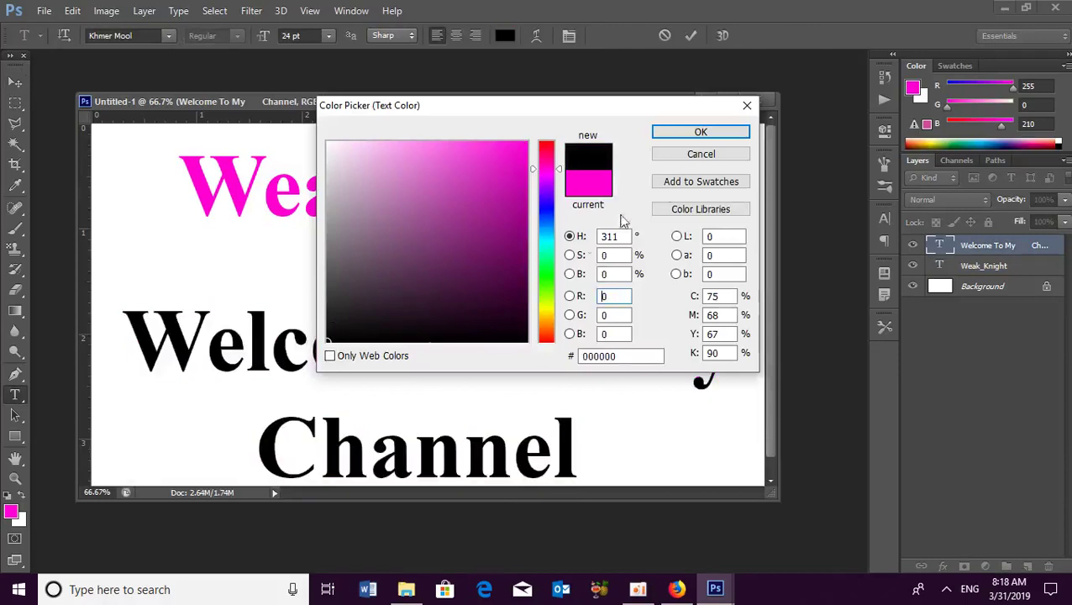
click(701, 133)
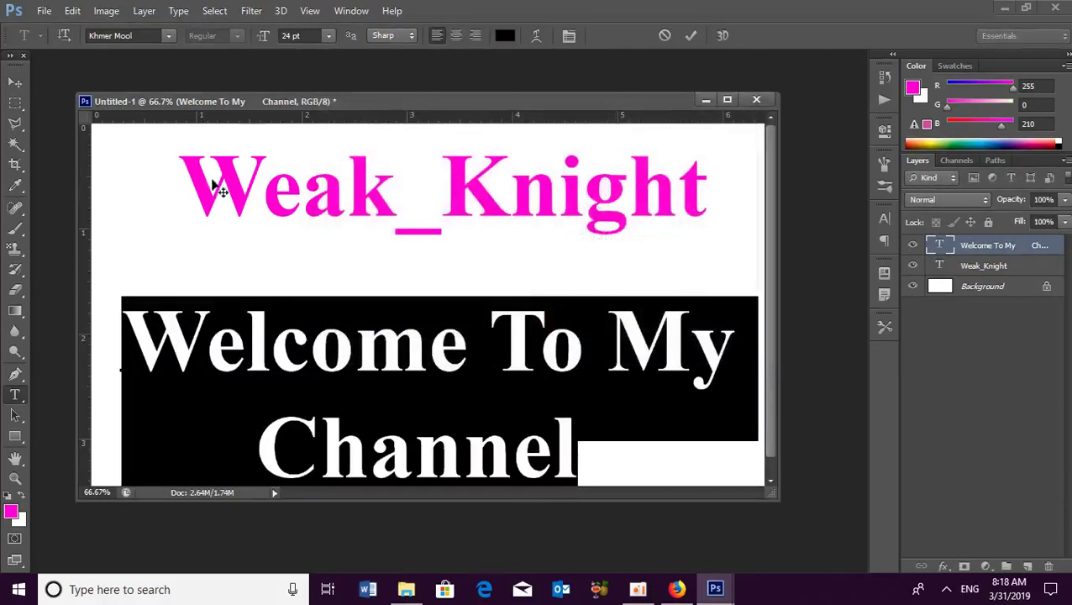
click(328, 210)
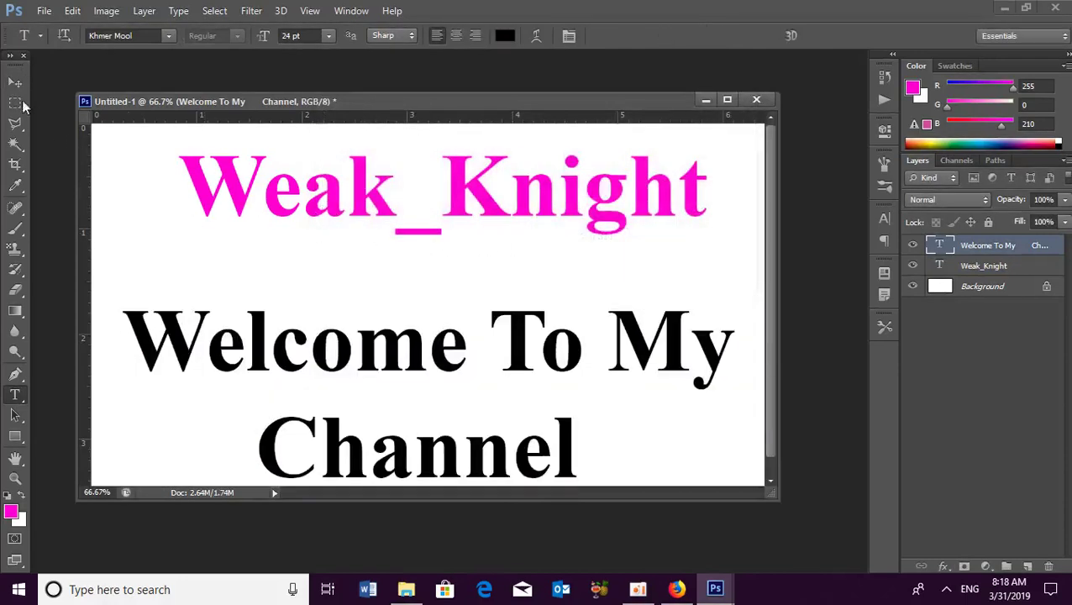
- Scale the Weak_Knight text to about 73% and move it toward the canvas's upper right
click(15, 83)
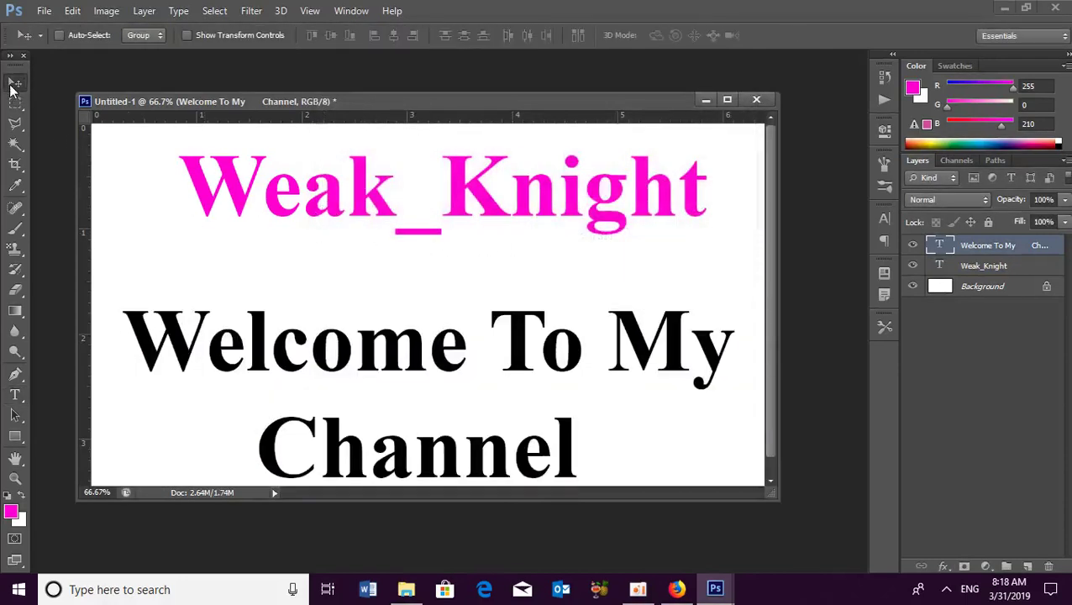
right_click(316, 206)
click(326, 209)
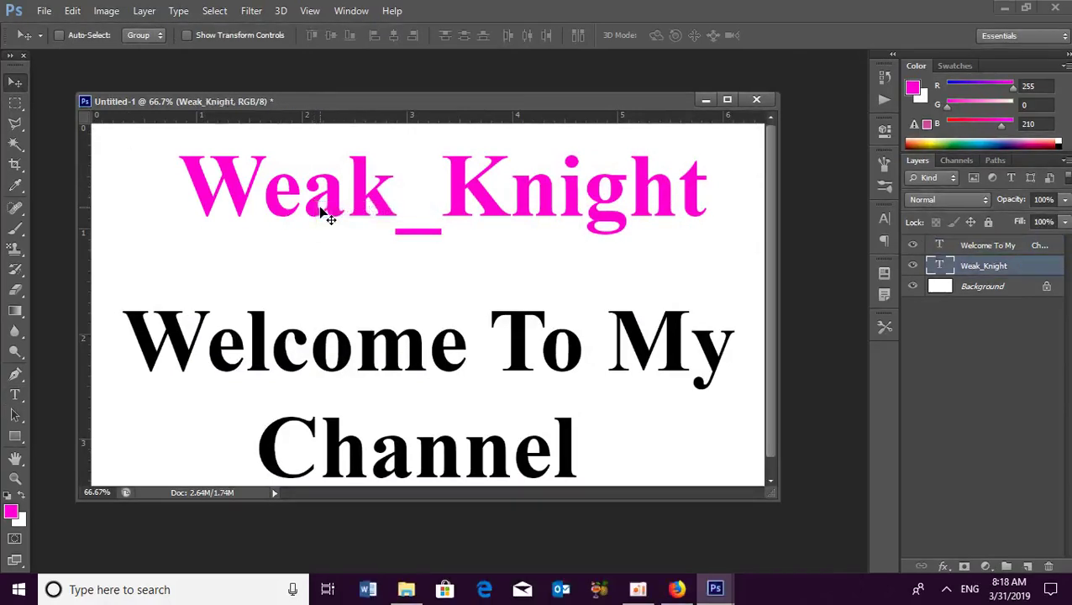
key(ctrl+t)
drag(704, 286, 637, 245)
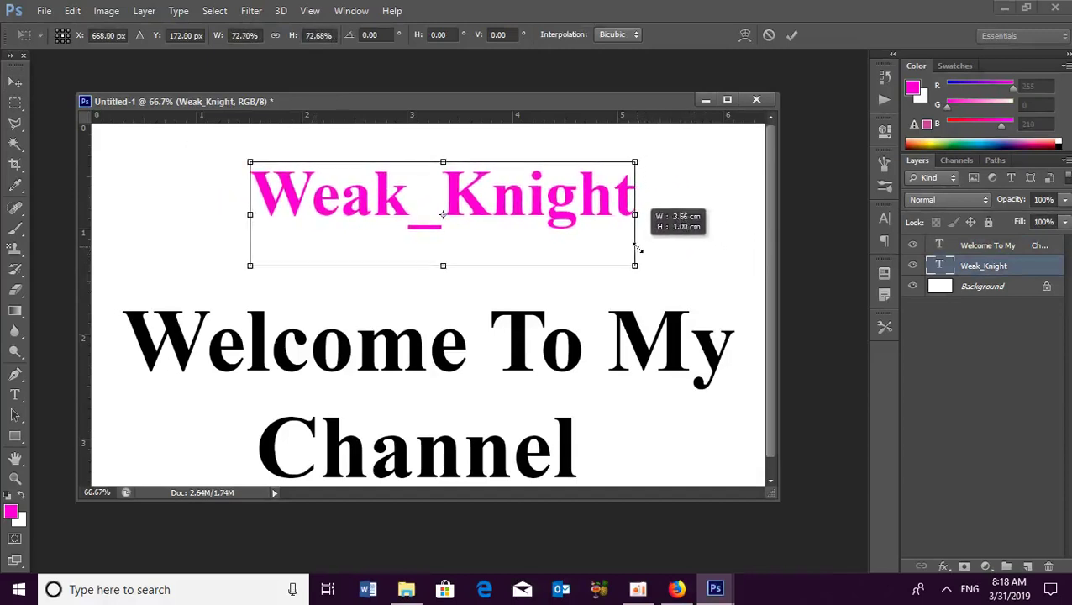
drag(528, 193, 633, 192)
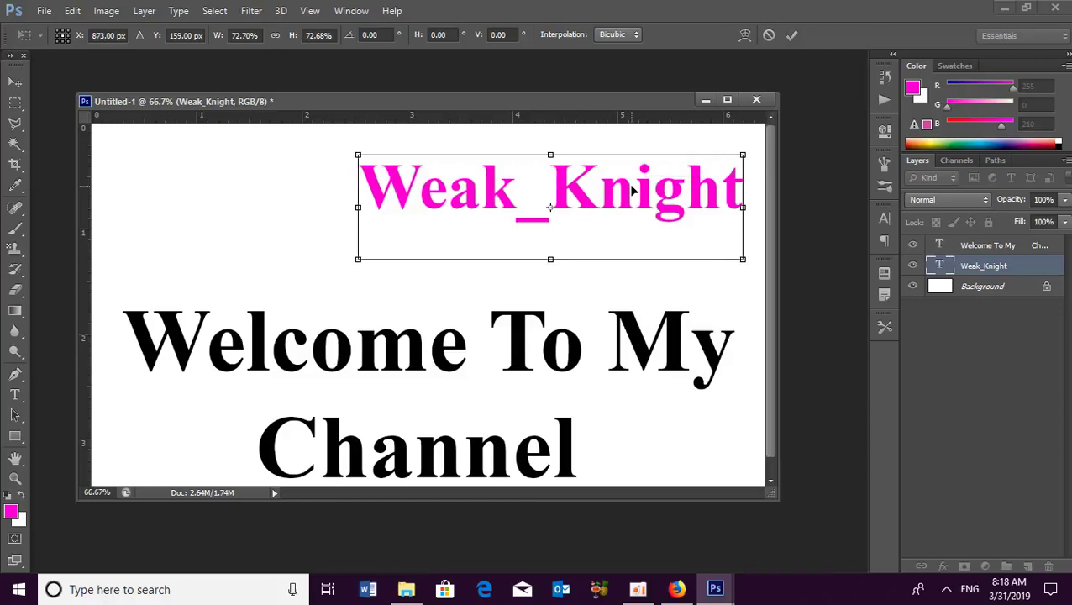
key(Return)
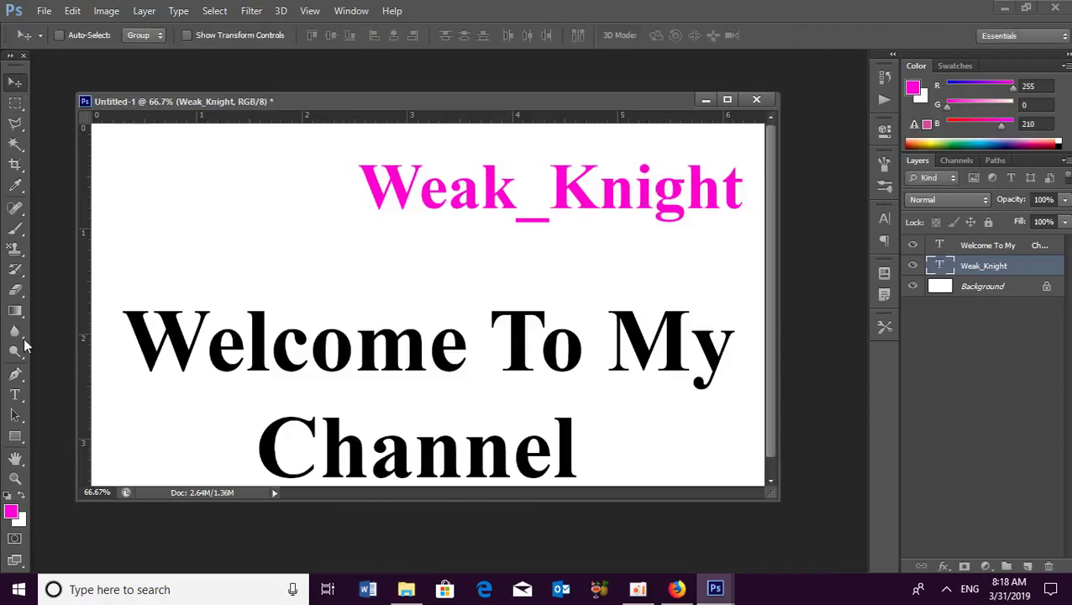
- Add a text layer reading "Song Name" in the upper-left area of the canvas
click(15, 395)
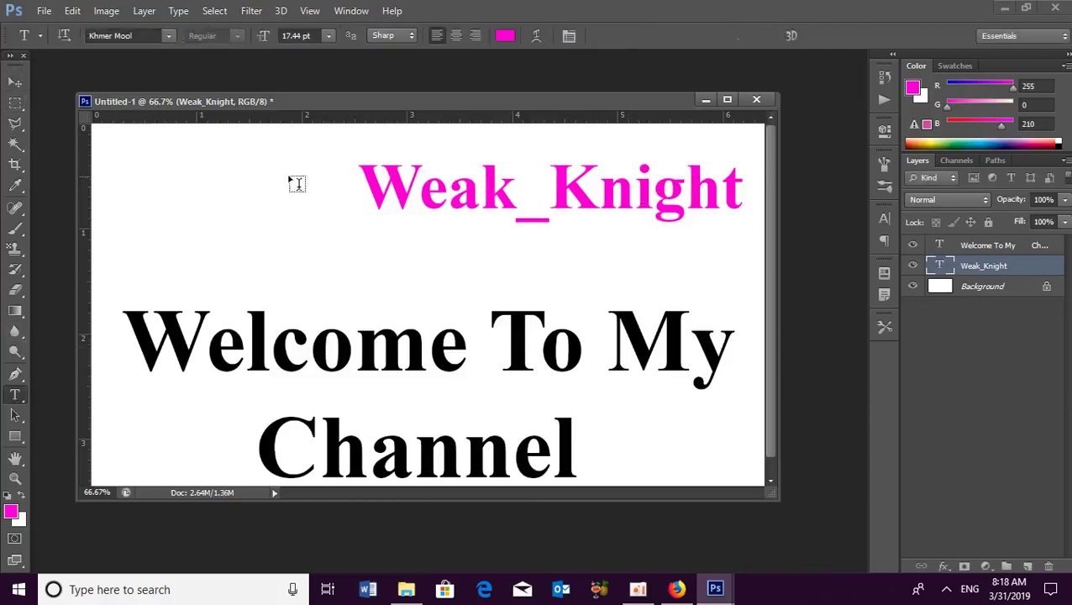
click(329, 174)
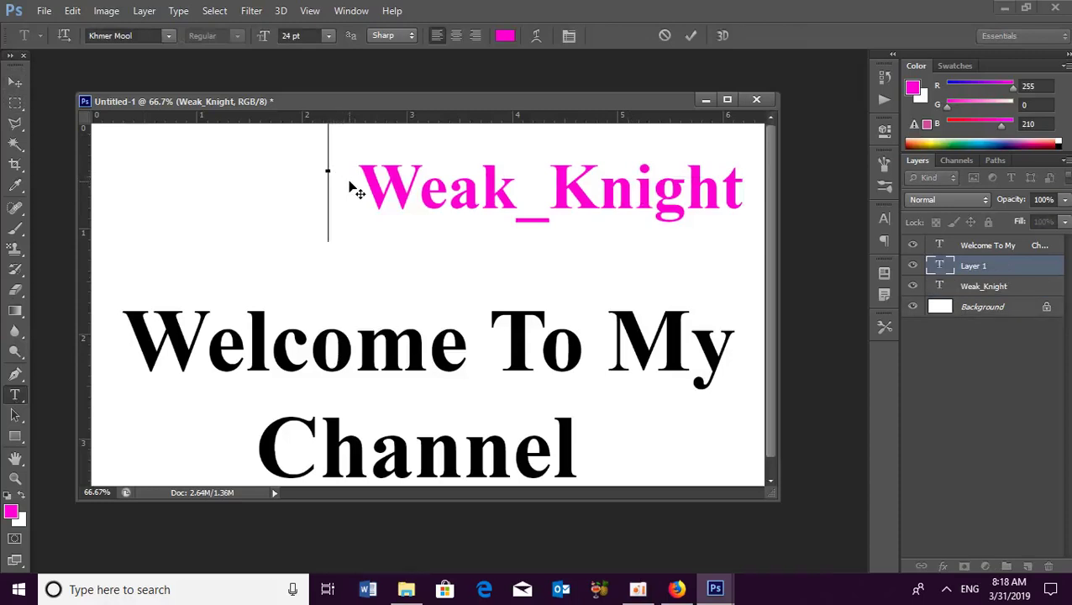
click(357, 189)
click(356, 183)
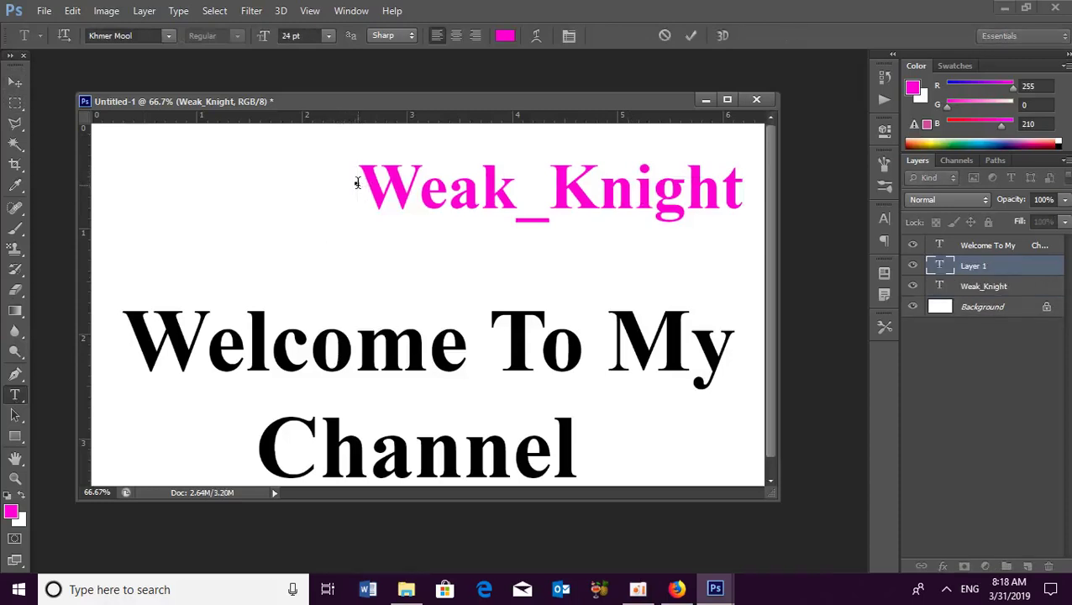
click(179, 181)
click(105, 176)
text(S)
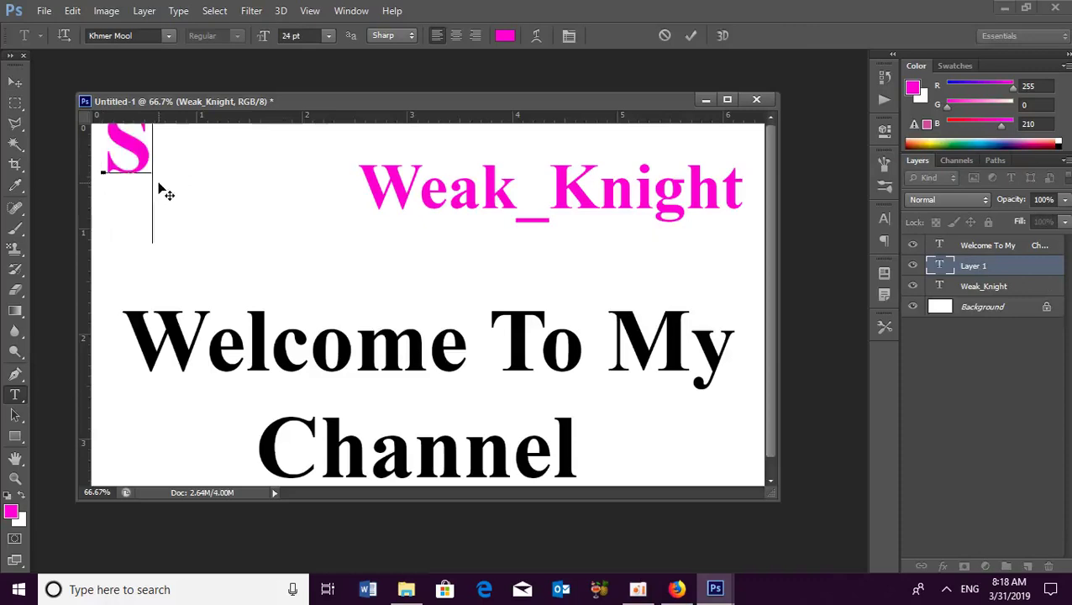
text(ong)
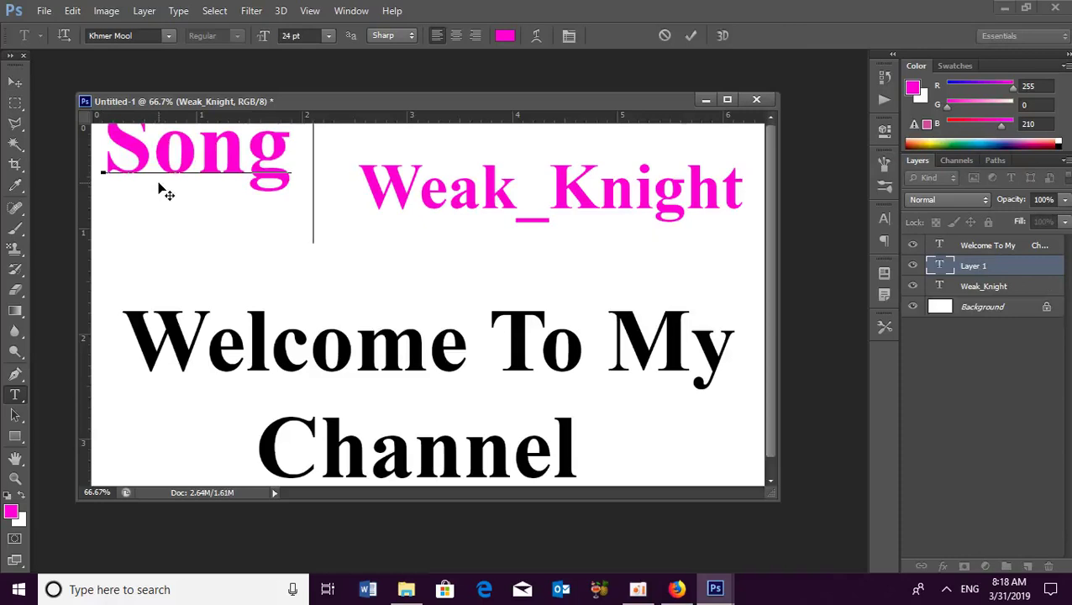
text( n)
key(BackSpace)
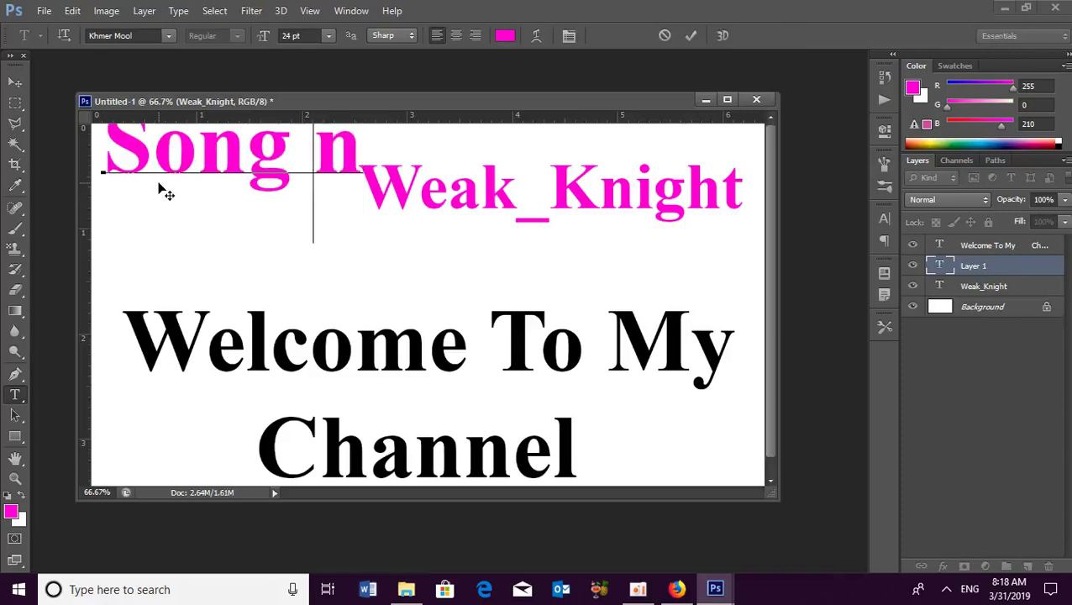
text(Name)
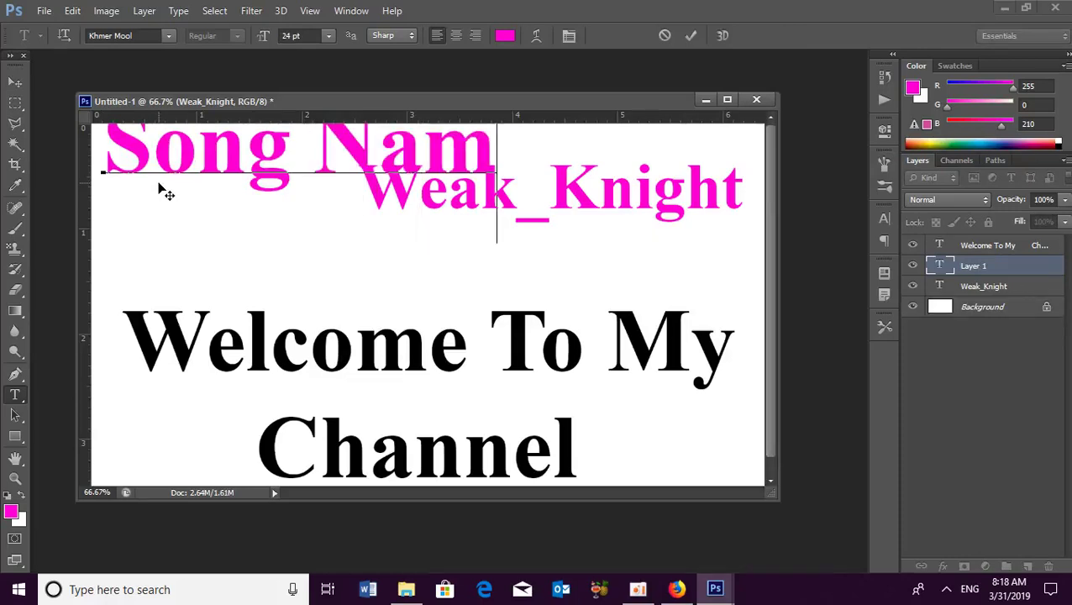
click(165, 192)
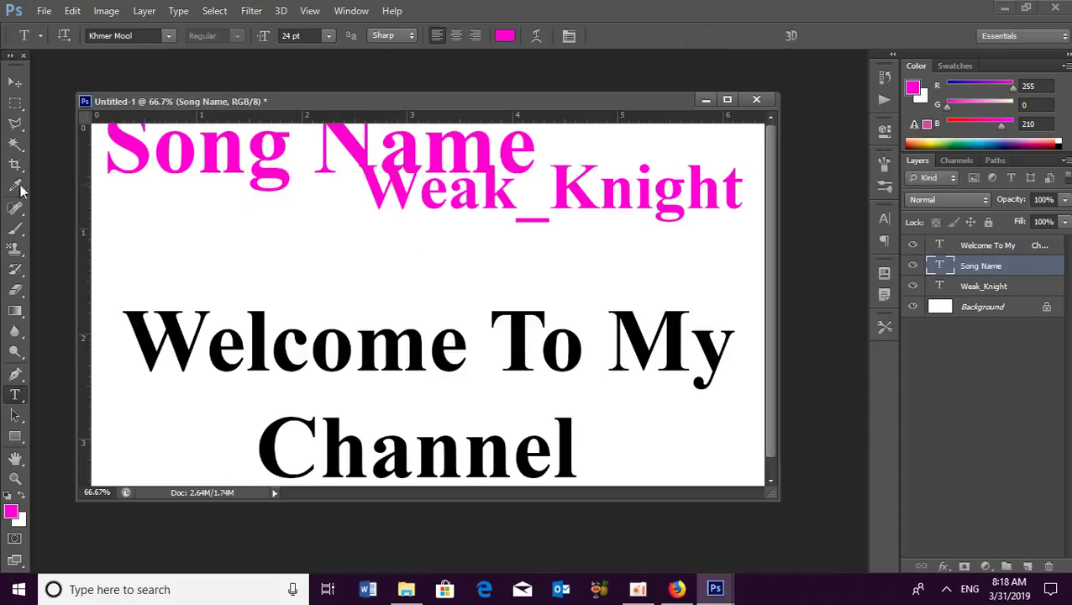
- Scale the Song Name text to about 52% width and 78.5% height, placing it left of Weak_Knight
click(16, 82)
key(ctrl+t)
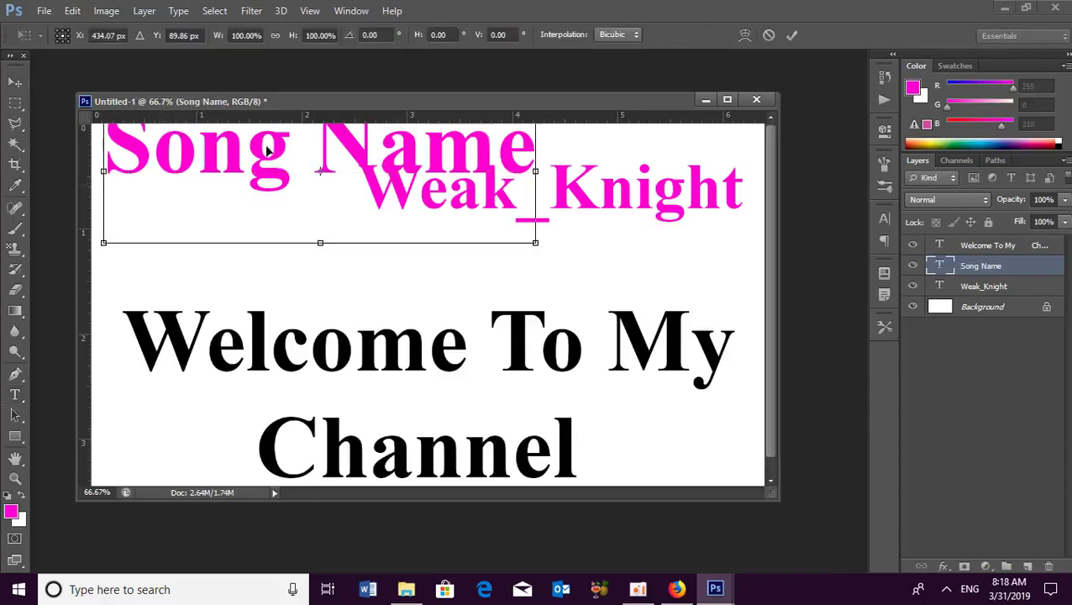
drag(535, 243, 450, 215)
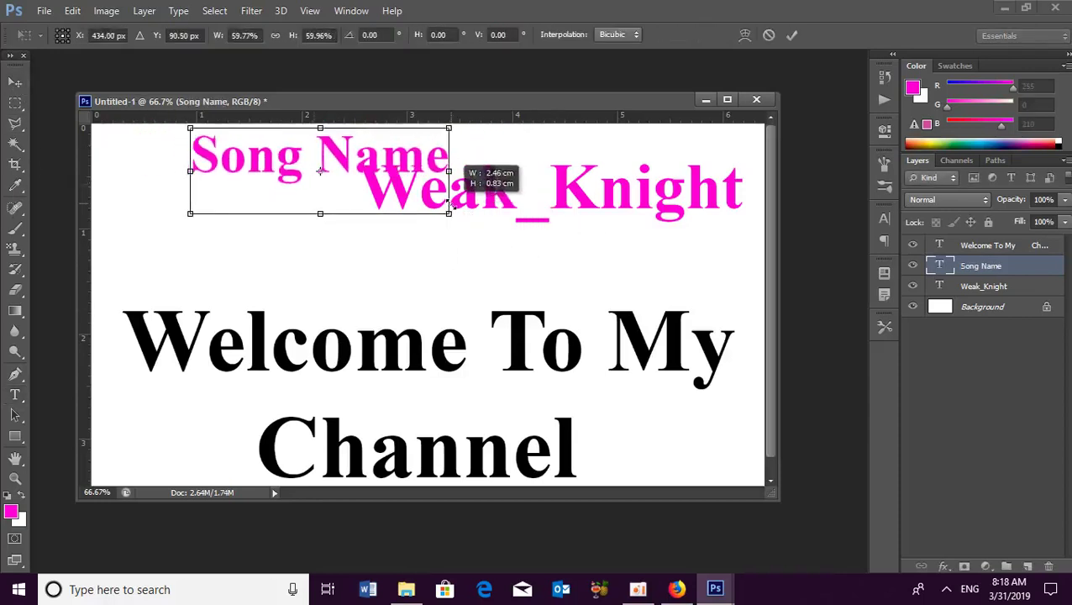
drag(387, 150, 291, 195)
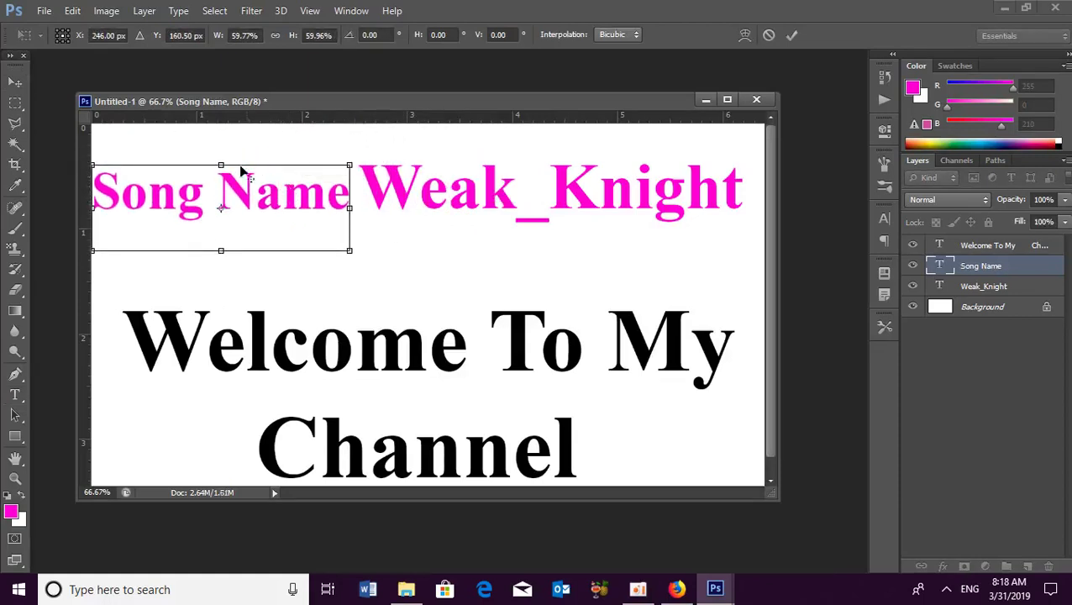
drag(223, 165, 223, 151)
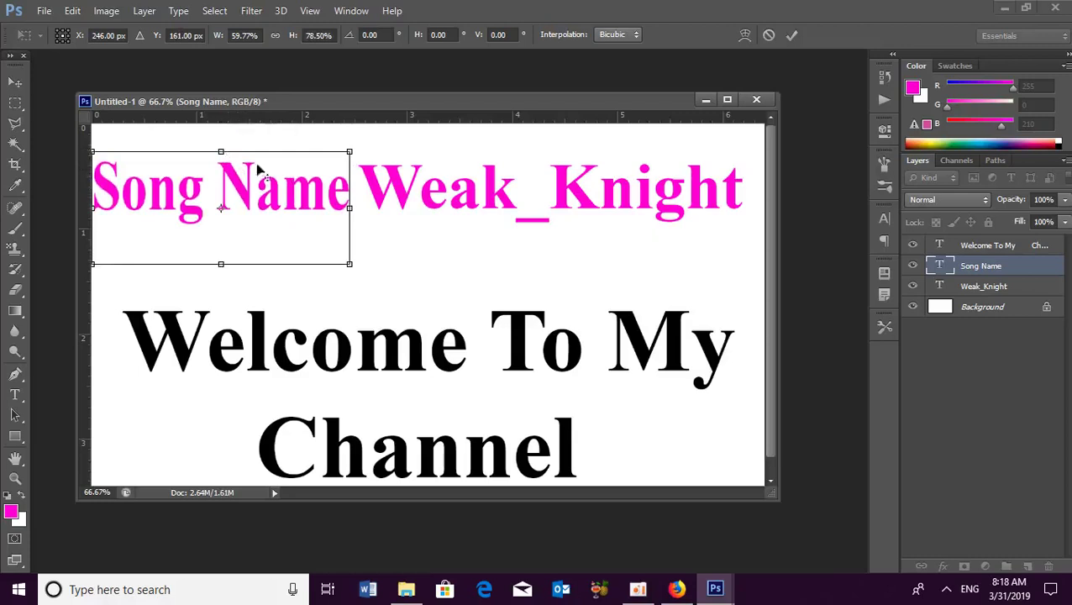
drag(349, 207, 328, 198)
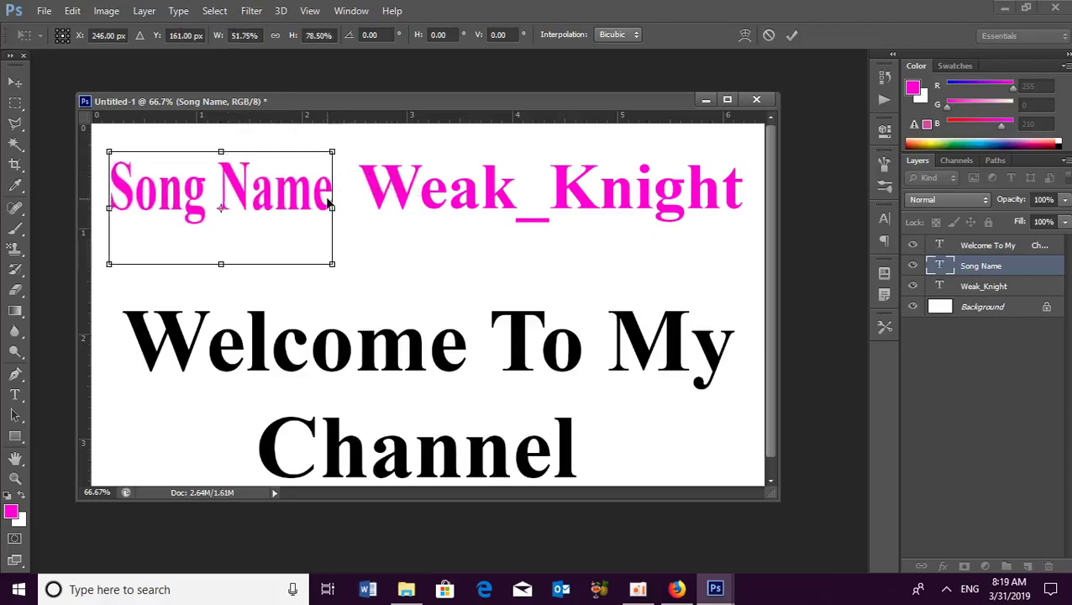
key(Return)
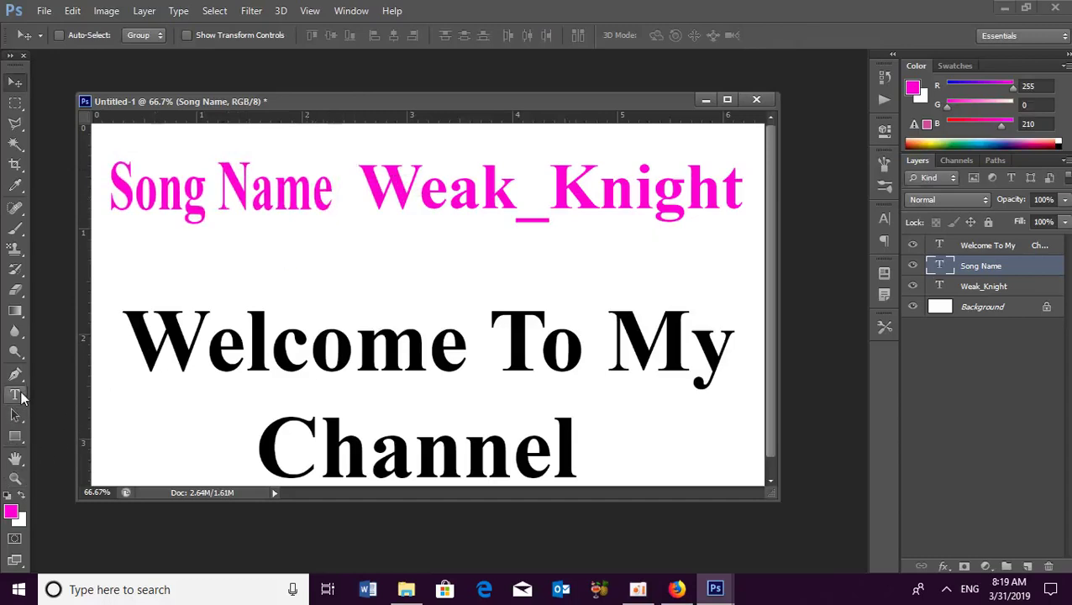
- Append a space and colon to the Song Name text and shift it left to the canvas edge
click(17, 395)
click(329, 200)
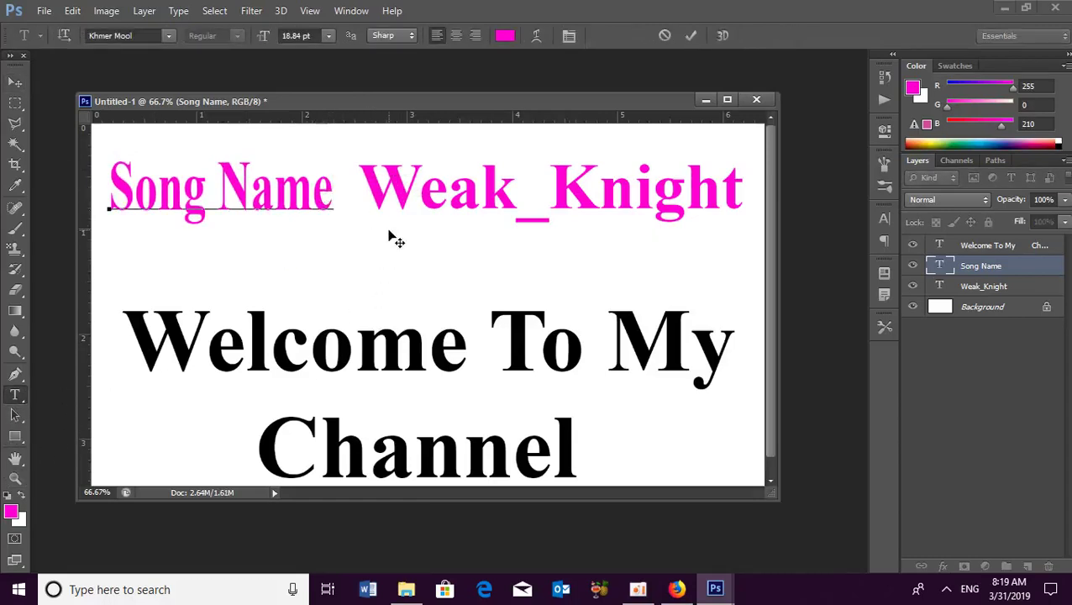
key(ctrl)
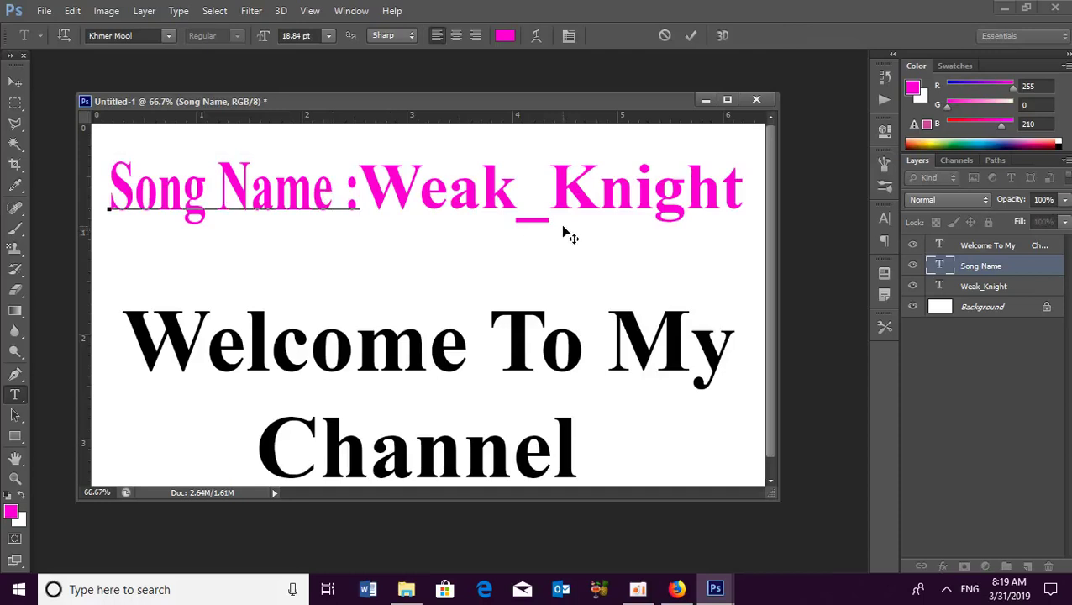
click(554, 236)
click(15, 82)
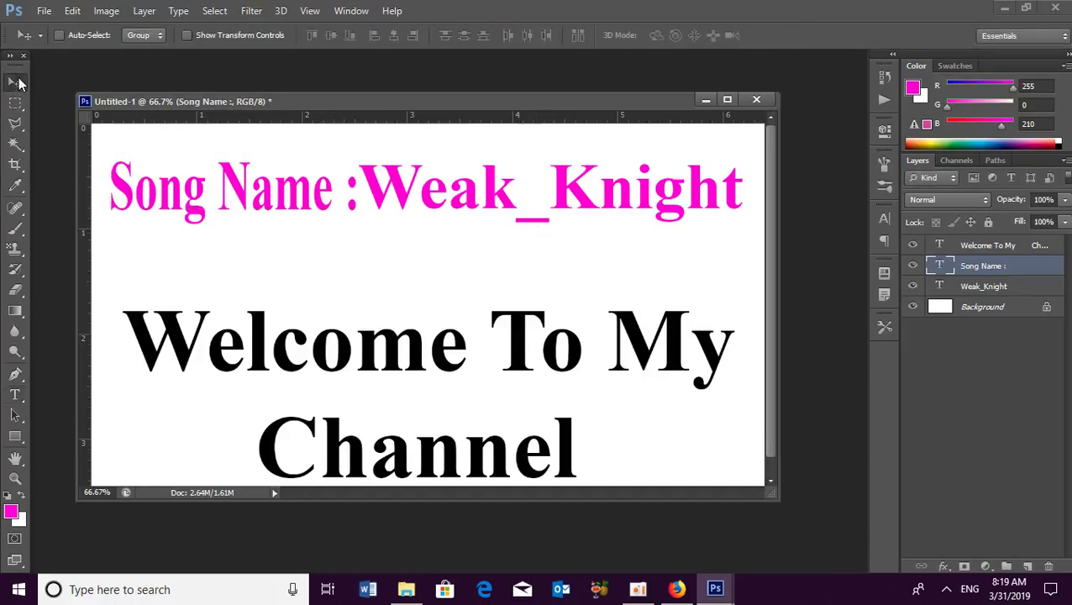
drag(405, 195, 388, 195)
- Shrink the Weak_Knight text to about 15 pt and place it just after the Song Name colon
right_click(400, 188)
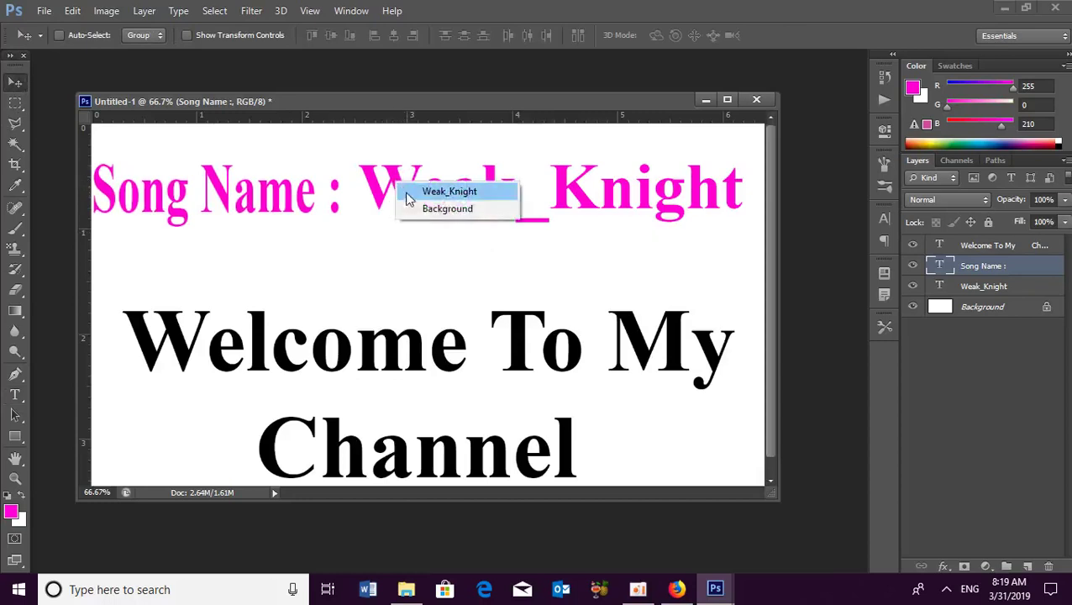
click(414, 194)
key(ctrl+t)
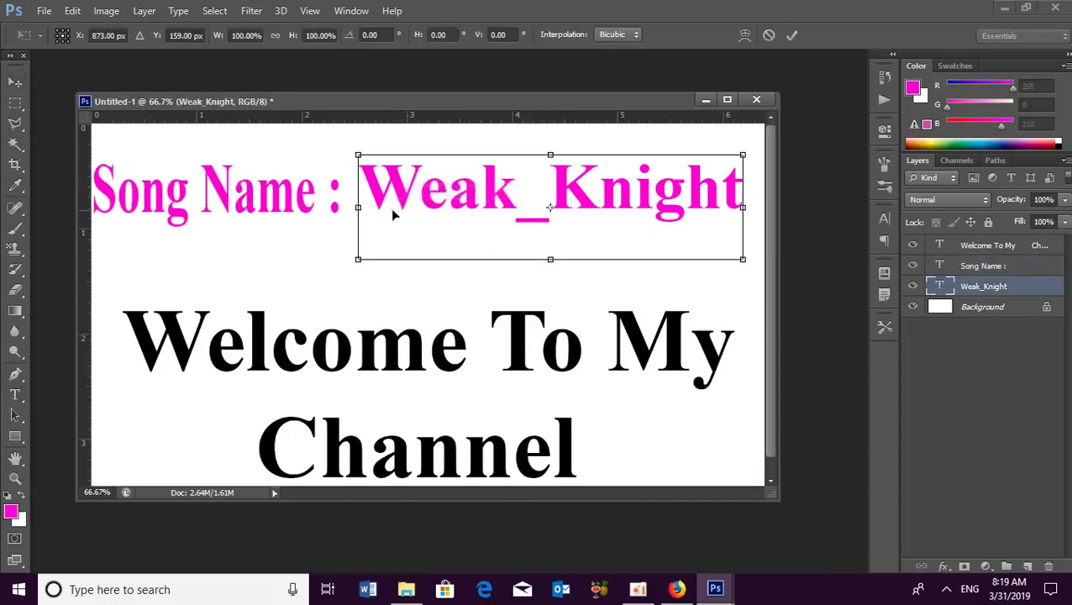
drag(358, 257, 384, 252)
drag(445, 199, 415, 210)
key(Return)
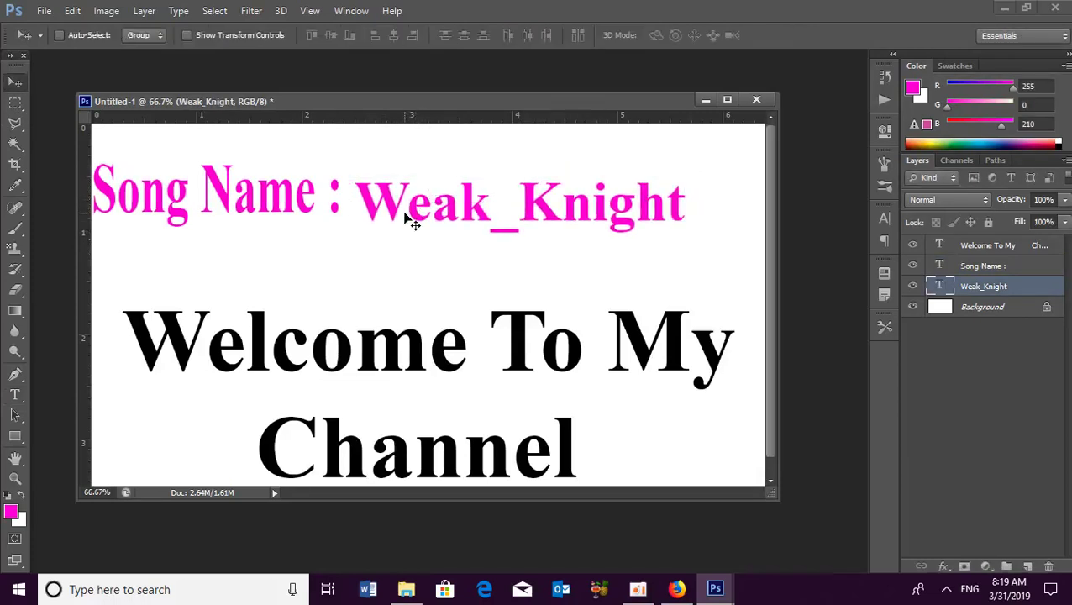
- Change the color of the whole Weak_Knight text to red (ff001e)
click(15, 394)
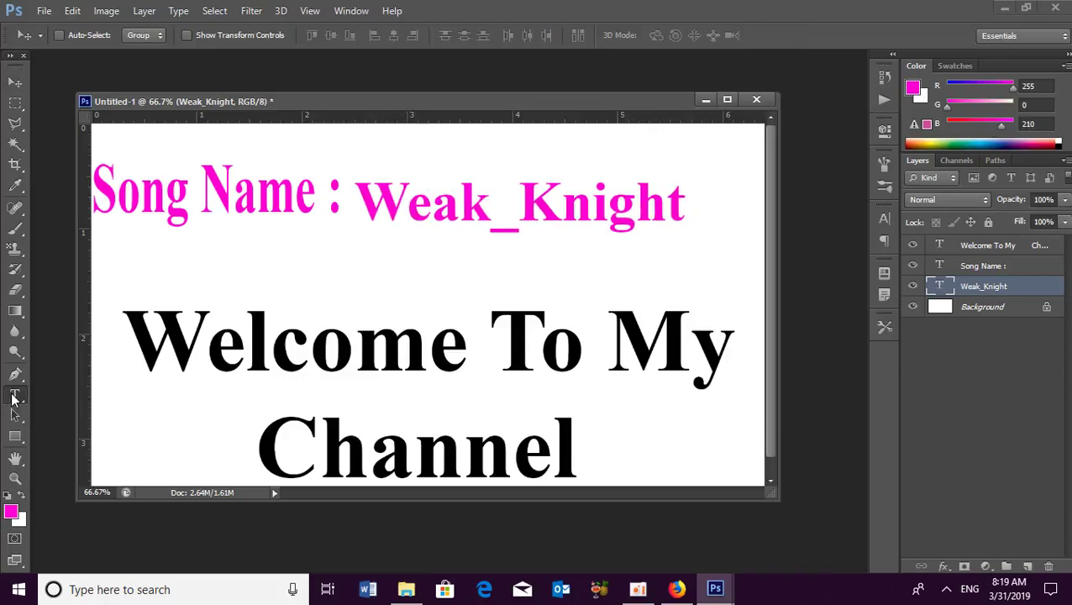
click(560, 210)
click(680, 210)
drag(681, 210, 353, 210)
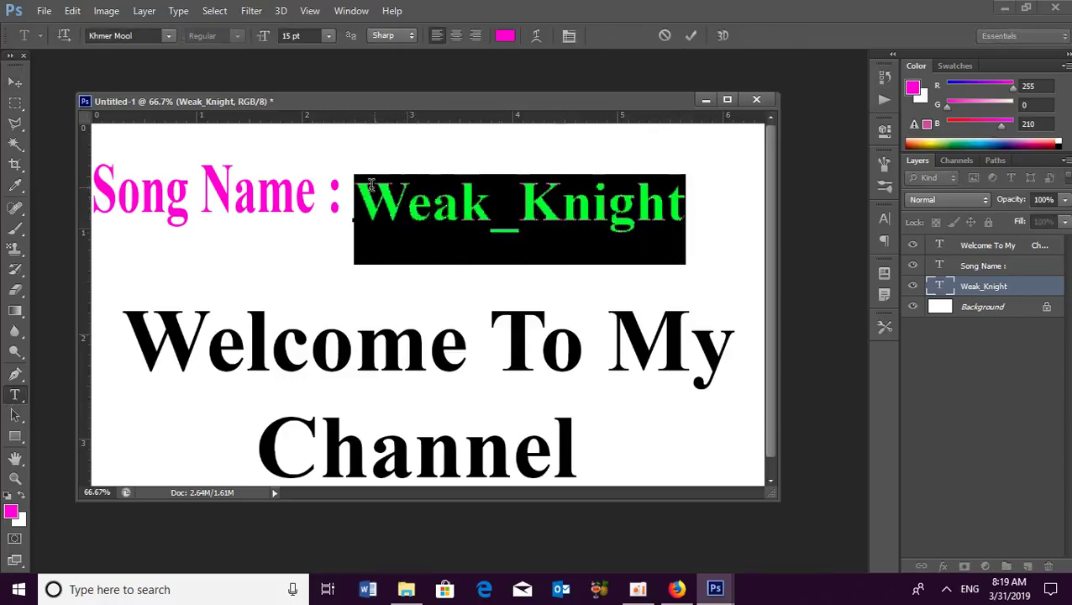
click(12, 515)
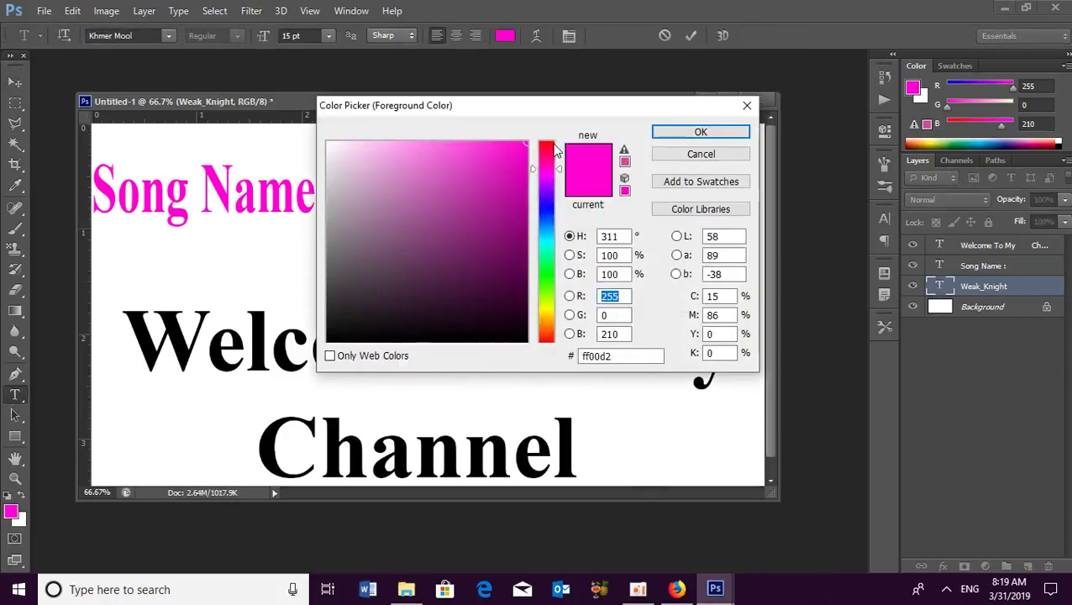
click(747, 105)
click(505, 36)
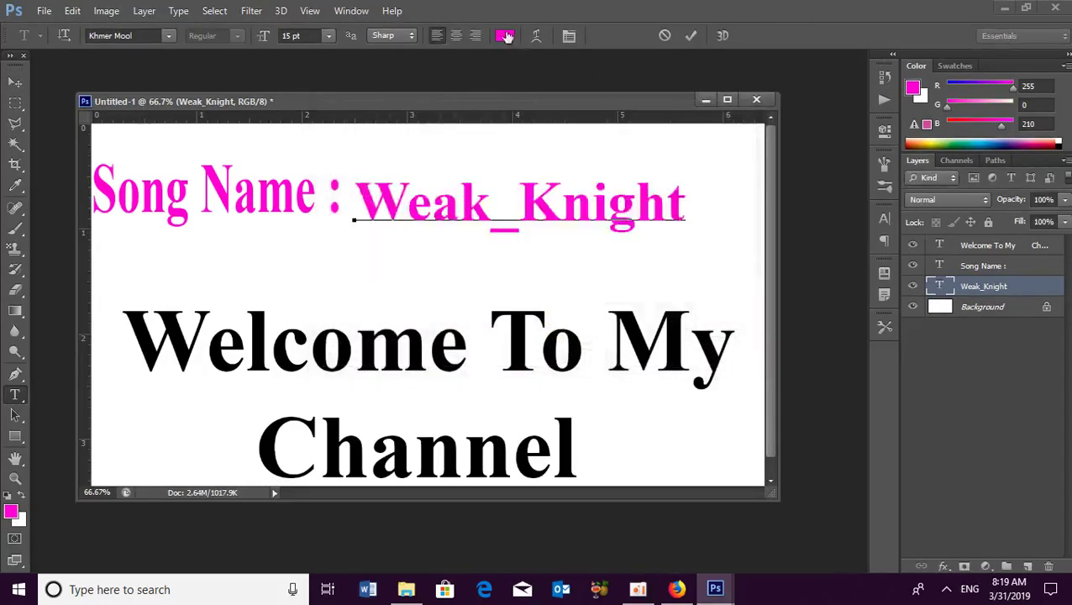
drag(551, 147, 548, 140)
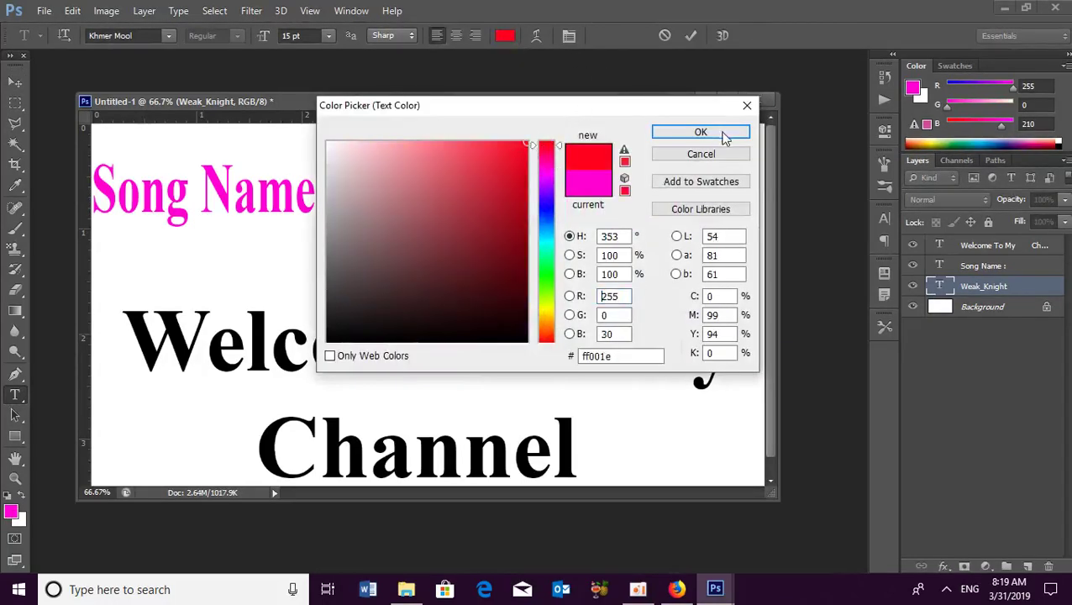
click(701, 132)
click(570, 142)
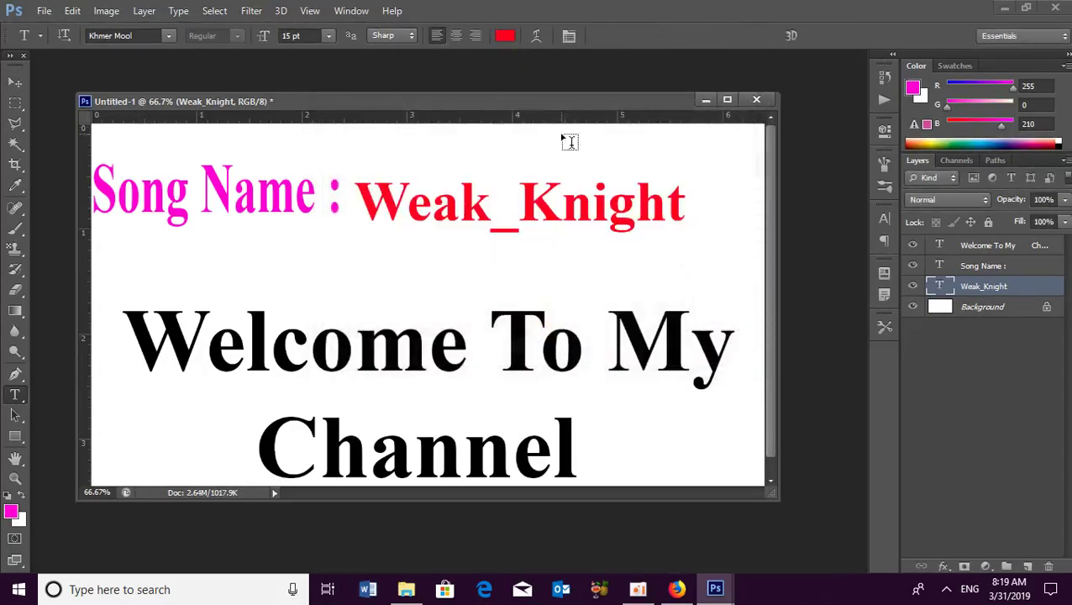
- Move the Weak_Knight and Song Name texts right and slightly up to center the line on the canvas
key(v)
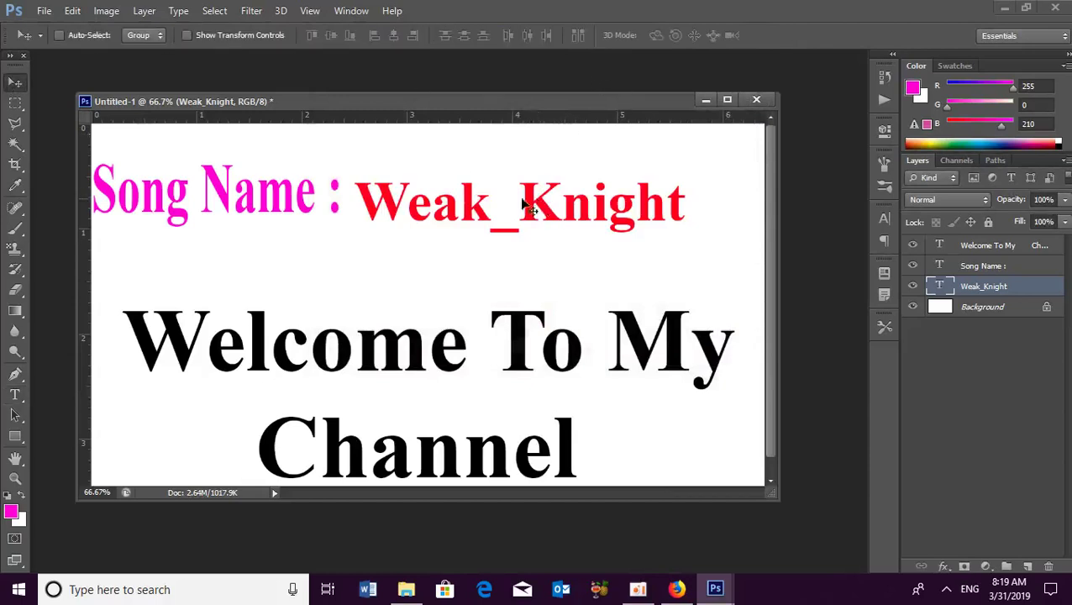
drag(449, 207, 514, 195)
drag(289, 191, 321, 179)
right_click(277, 199)
click(304, 205)
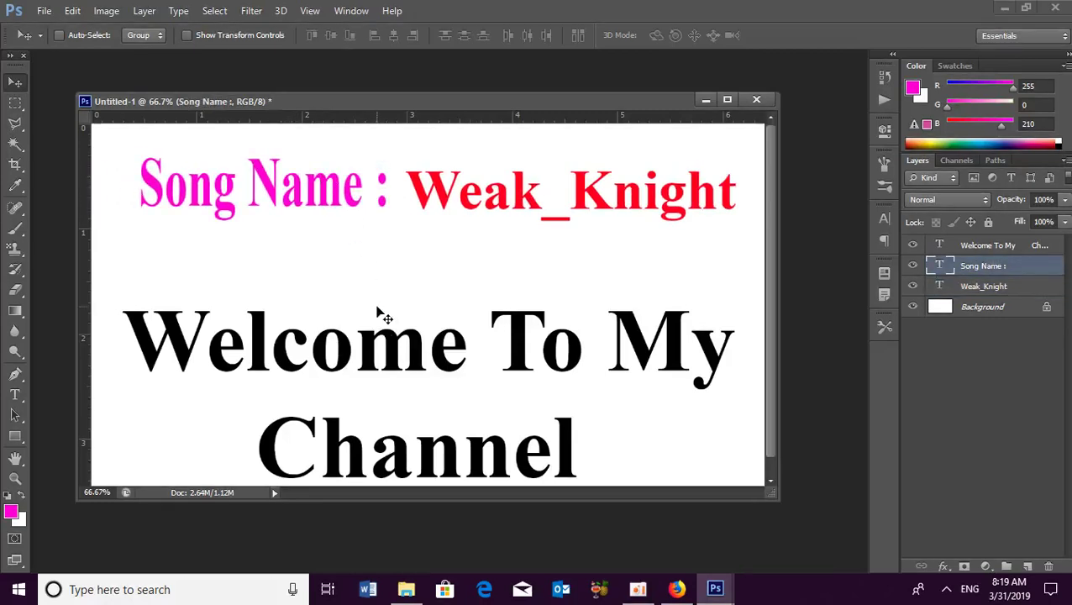
- Move the Welcome To My Channel text up, closer beneath the song name line
right_click(382, 351)
click(412, 353)
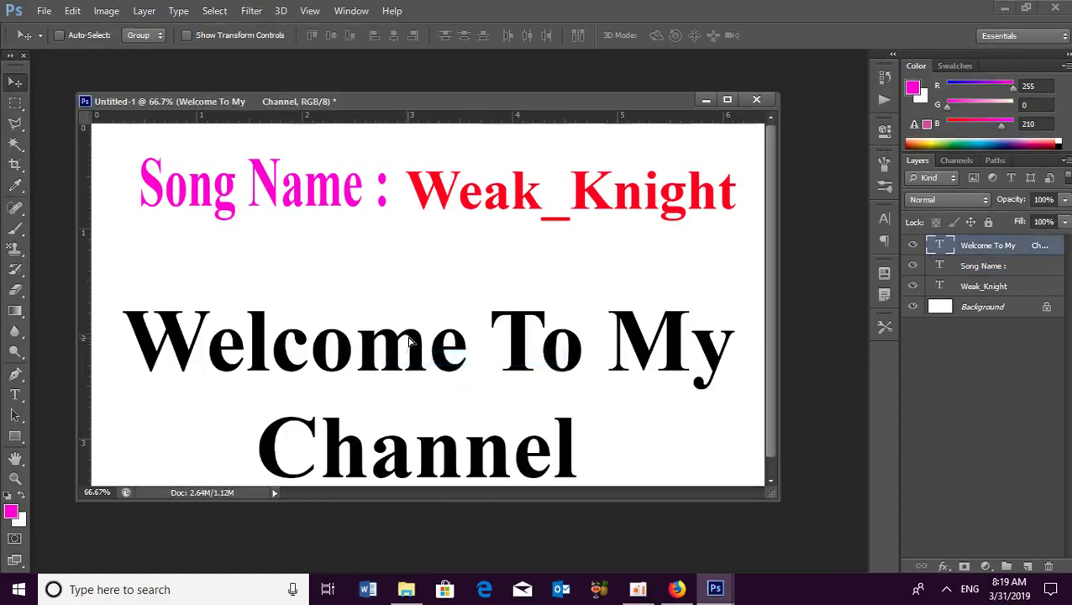
mouse_move(413, 329)
mouse_down()
mouse_move(418, 339)
mouse_move(419, 307)
mouse_move(429, 335)
mouse_up()
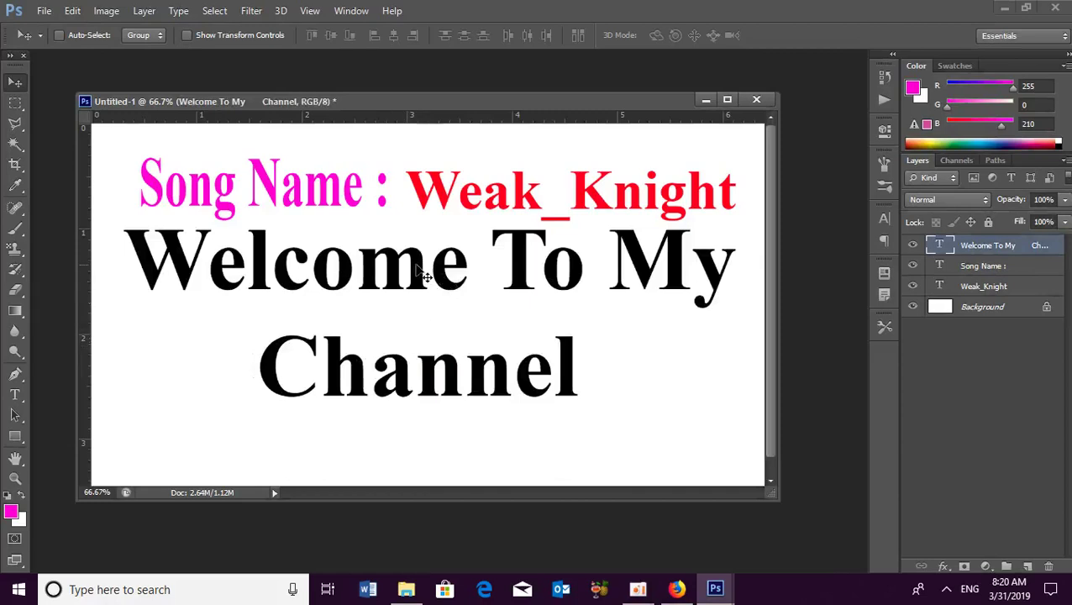
- Move the Welcome To My Channel text slightly down and save the image to the Desktop as the JPEG Untitle3333d-1
drag(426, 276, 411, 308)
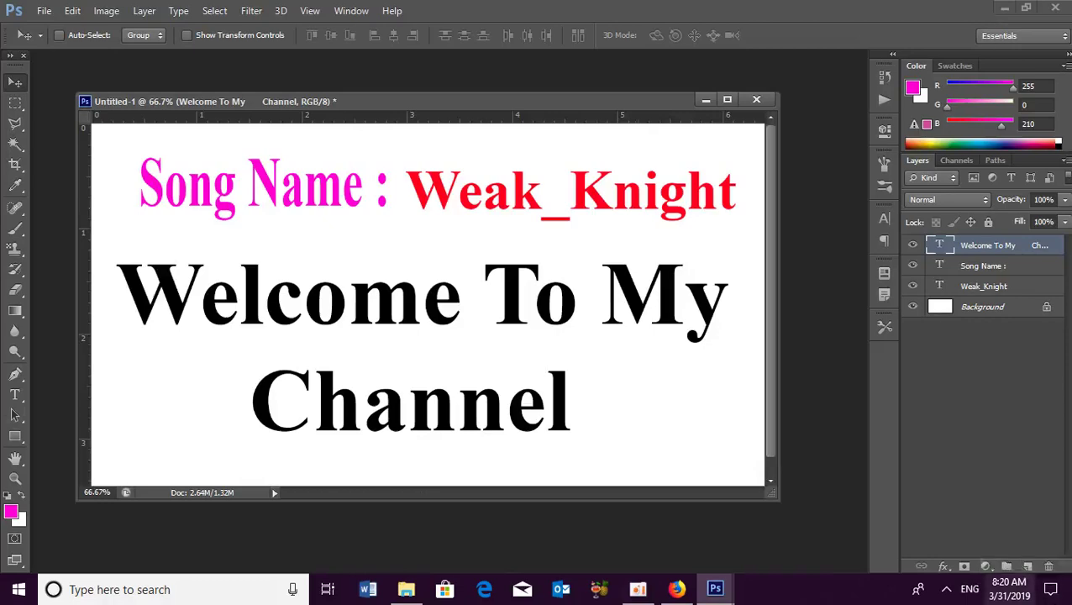
key(ctrl+s)
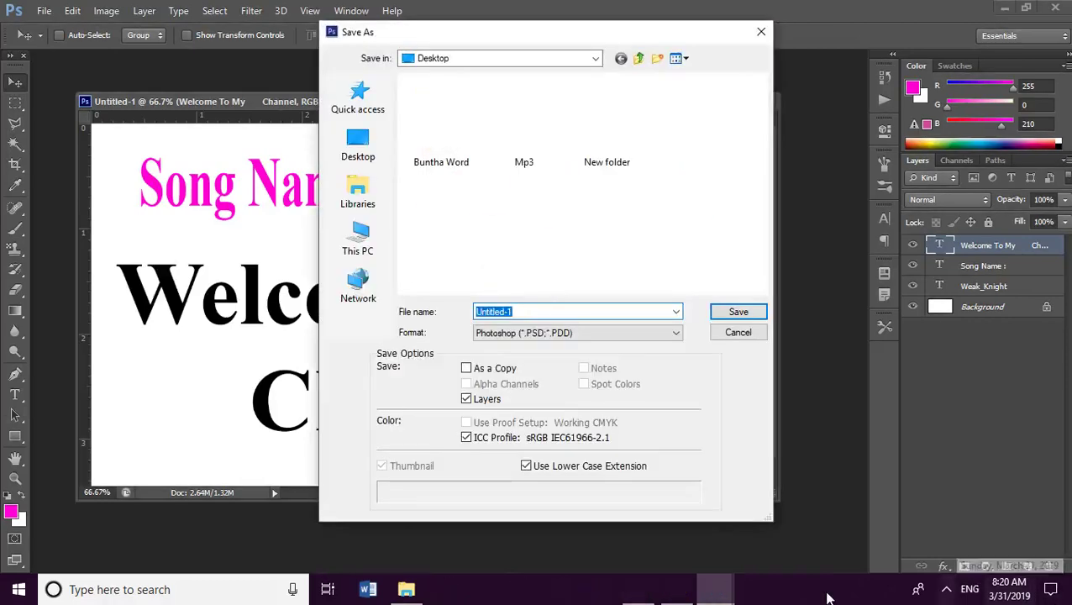
click(610, 335)
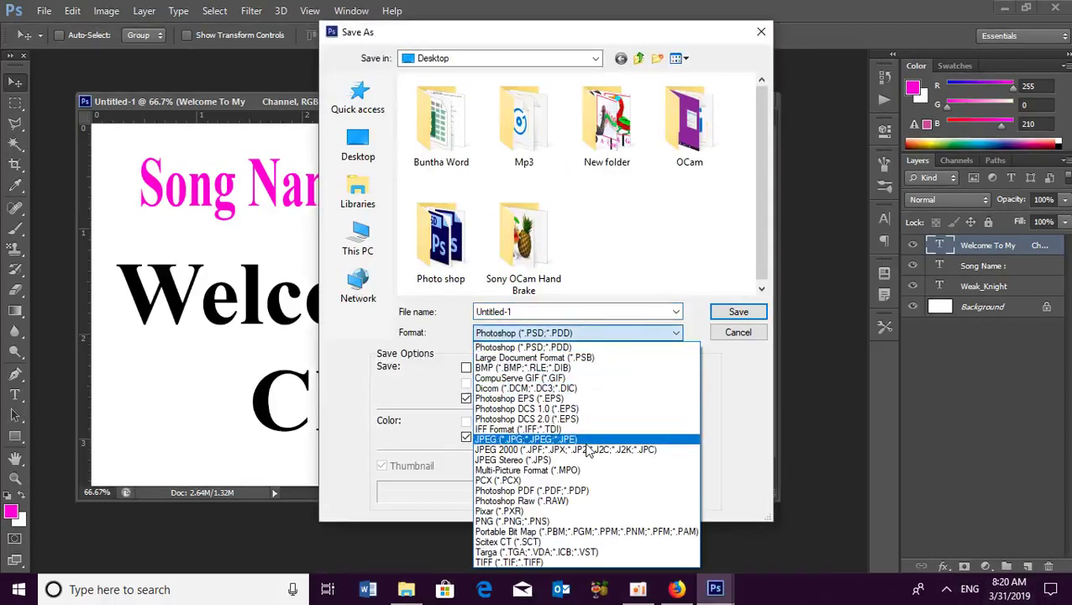
click(526, 440)
click(520, 312)
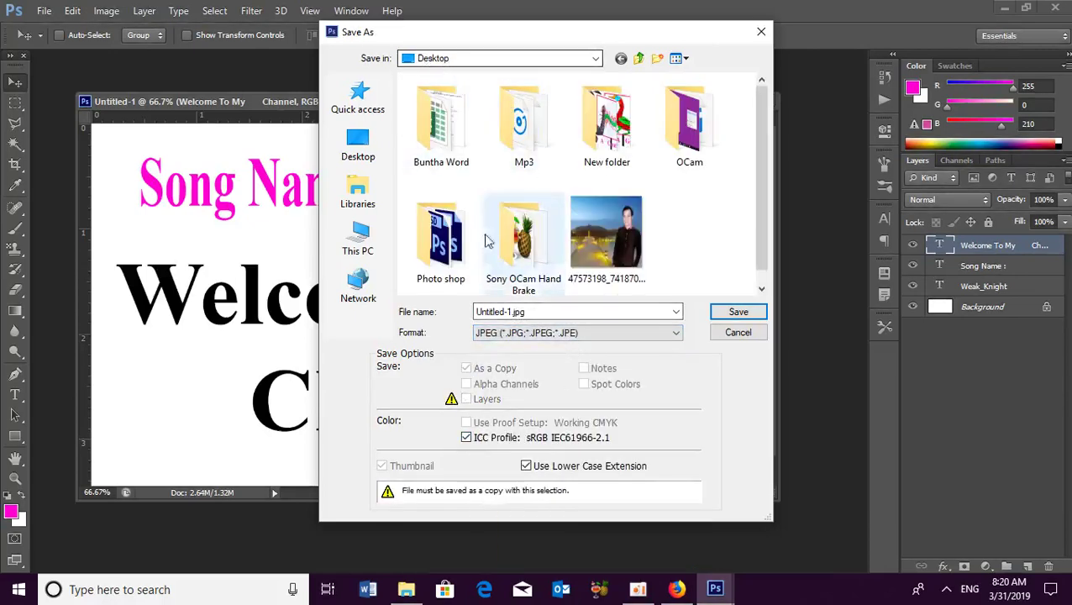
drag(477, 312, 504, 313)
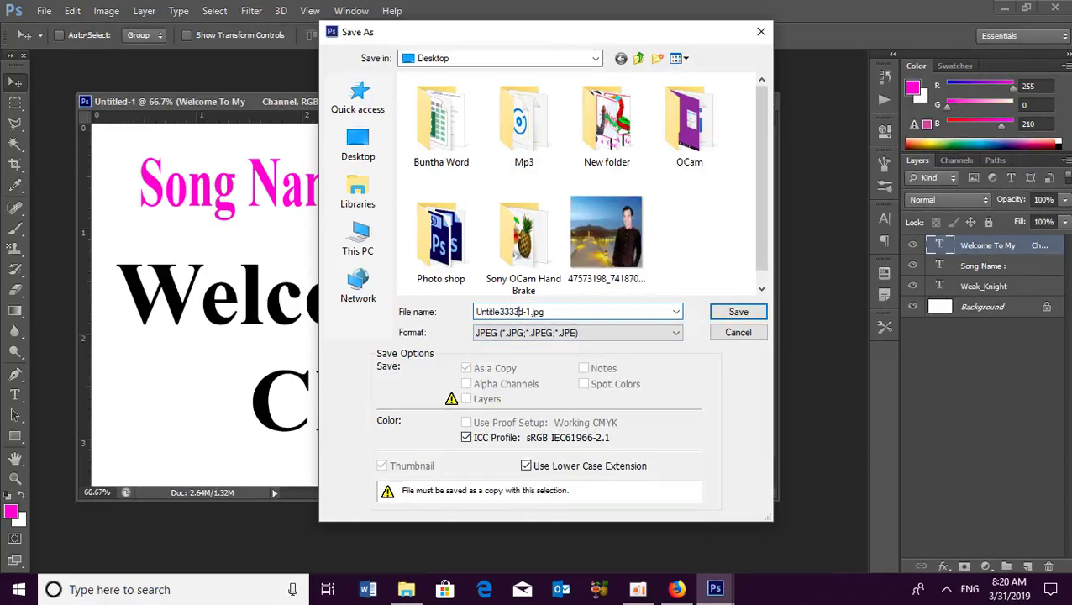
click(739, 312)
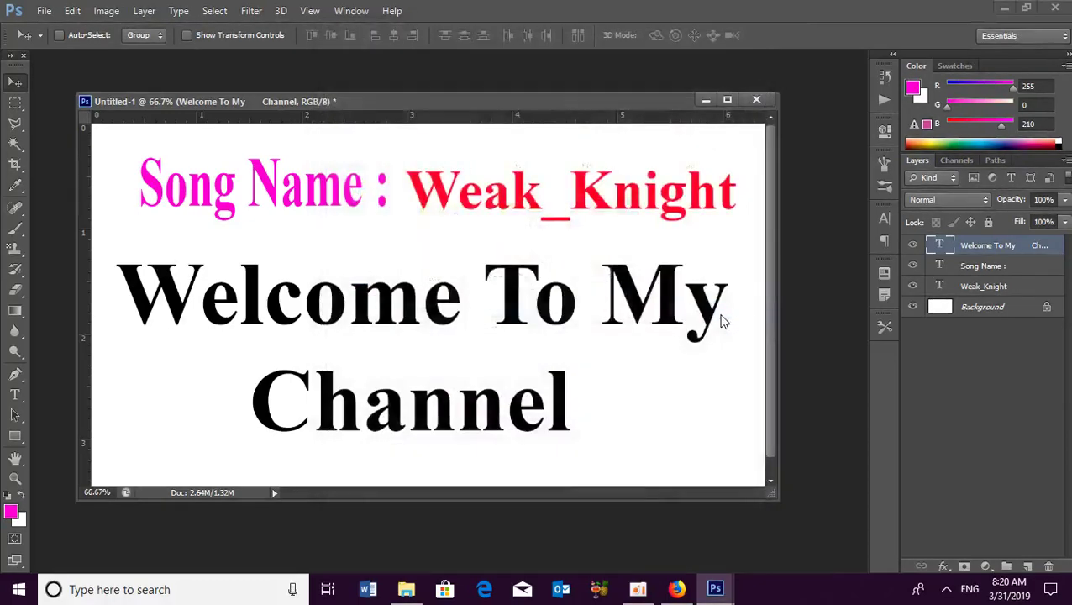
click(643, 145)
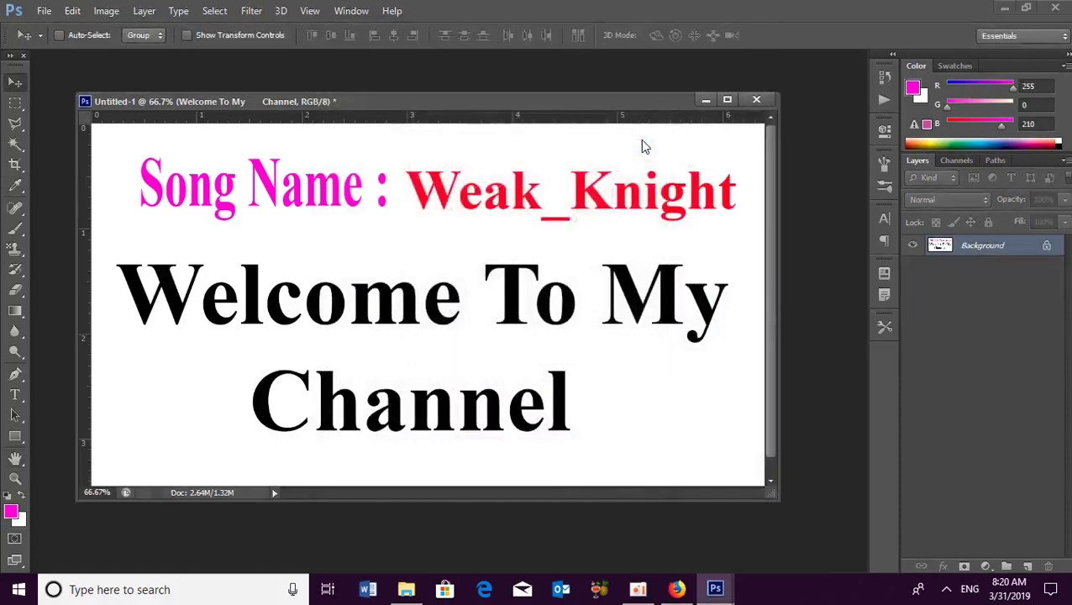
- Quit Photoshop without saving changes to the layered Untitled-1 document
click(1055, 8)
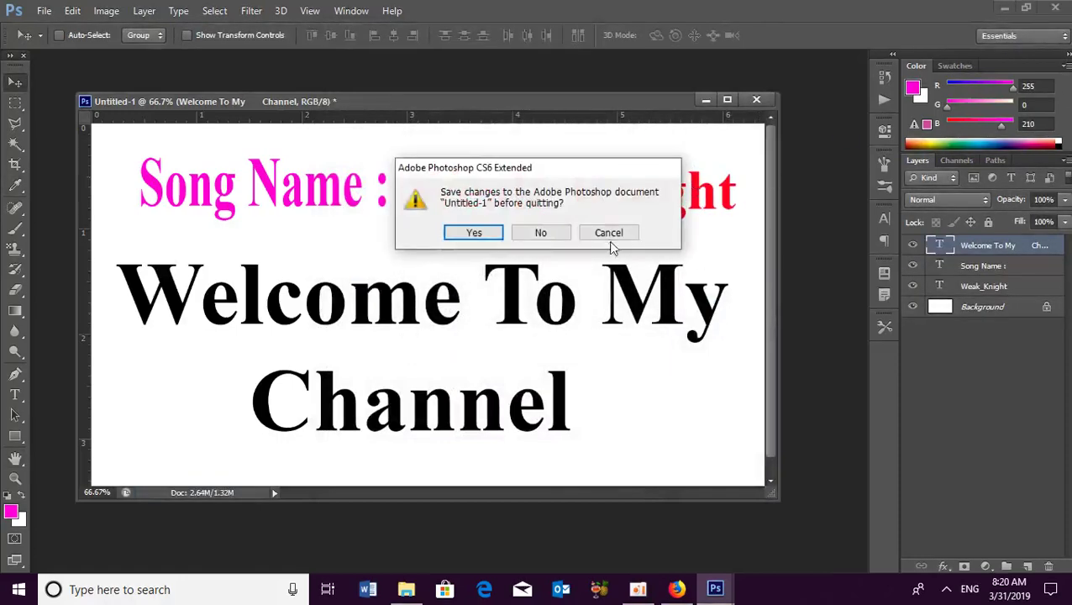
click(564, 233)
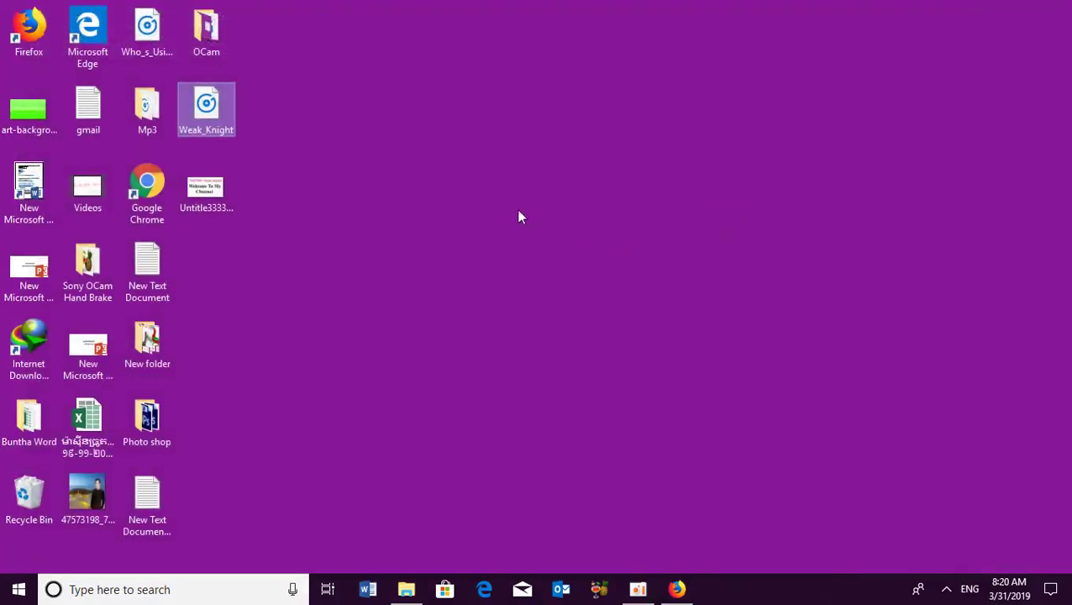
right_click(503, 199)
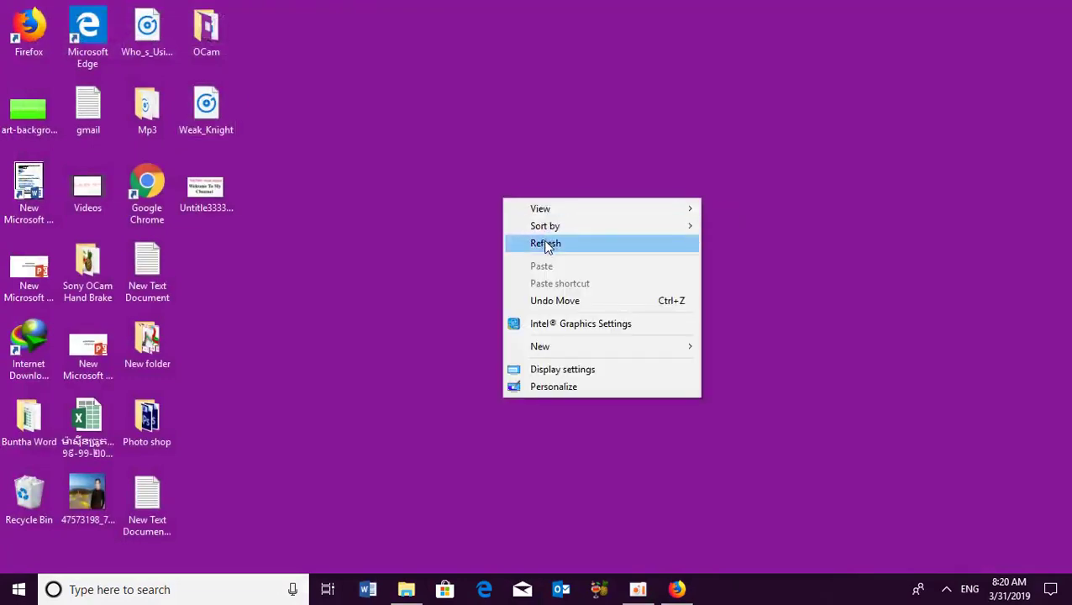
click(547, 243)
right_click(501, 165)
click(547, 208)
right_click(503, 141)
click(551, 185)
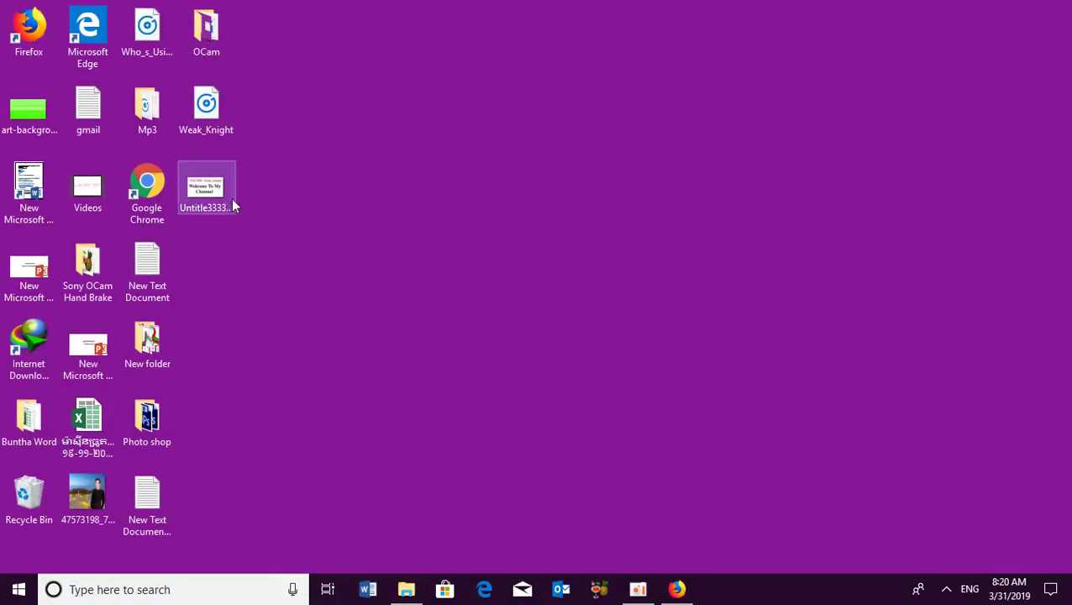
- Reposition the Untitle3333d-1 image on the desktop ahead of the Weak_Knight music file and refresh the desktop
drag(234, 206, 431, 106)
right_click(483, 106)
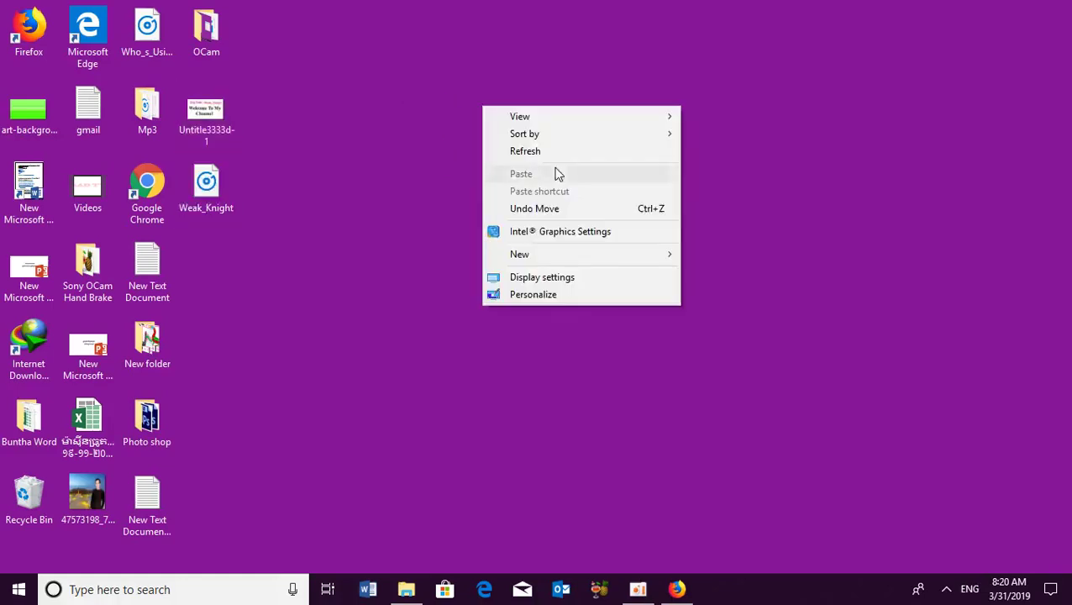
click(554, 153)
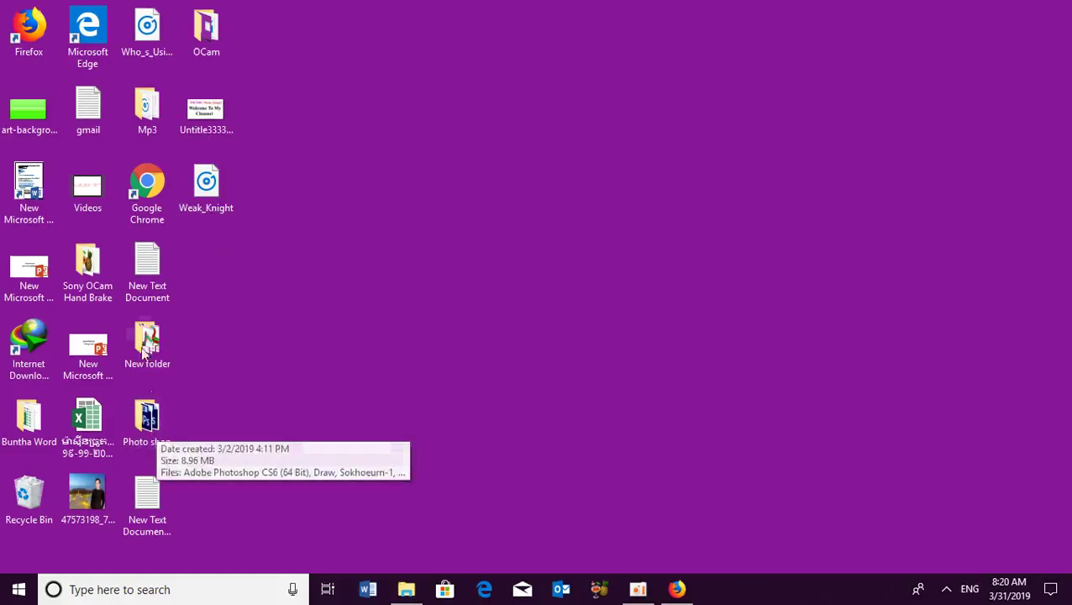
- Launch Vegas Pro 13.0 (64-bit) from the Sony OCam Hand Brake desktop folder and close the folder window
double_click(99, 264)
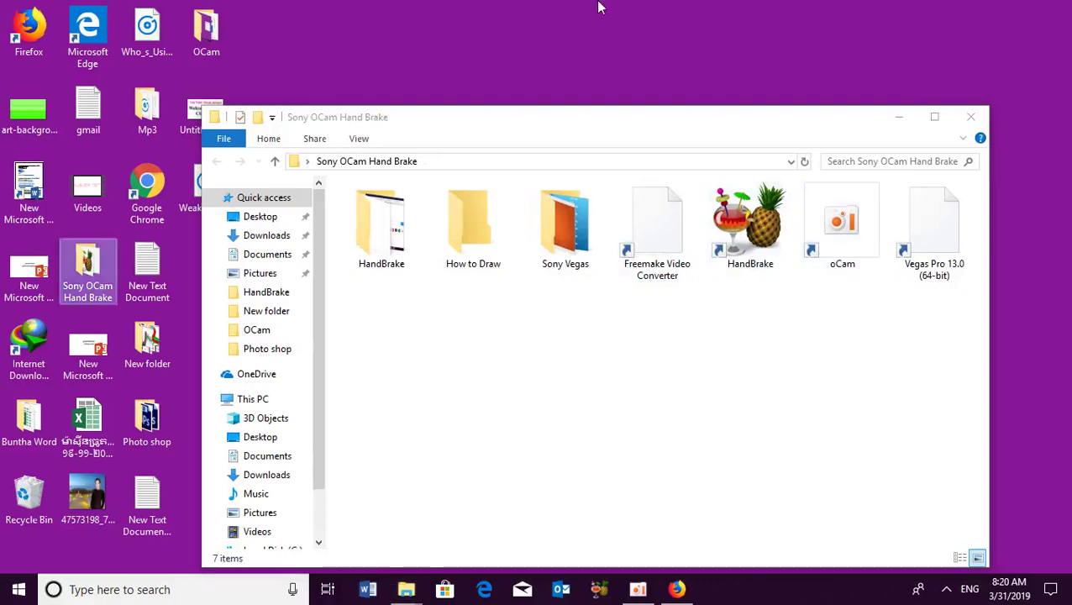
right_click(598, 7)
click(634, 44)
right_click(616, 7)
click(639, 42)
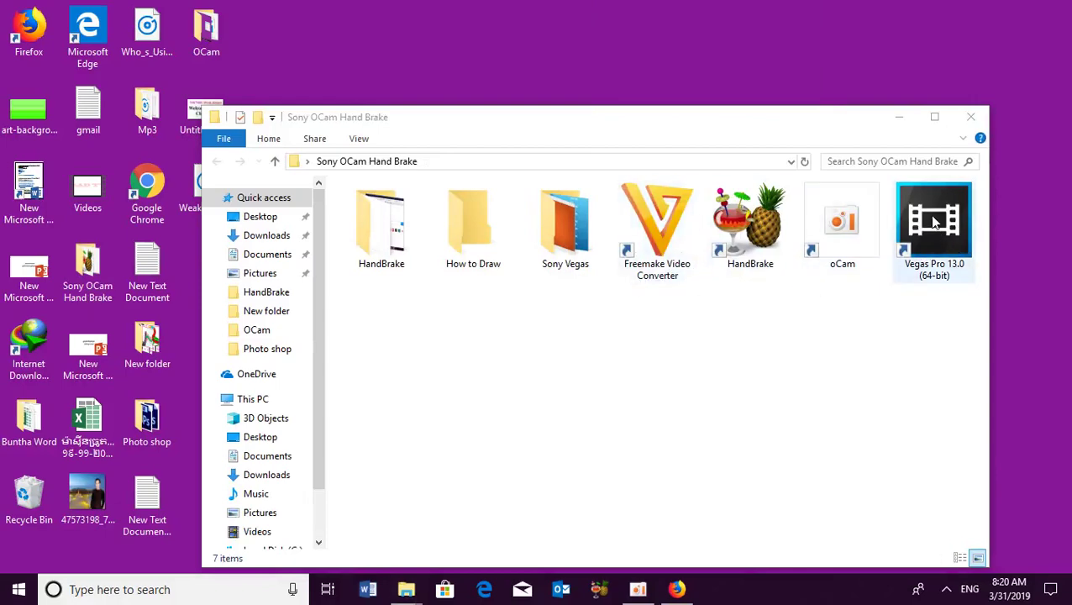
click(935, 221)
click(970, 117)
right_click(743, 57)
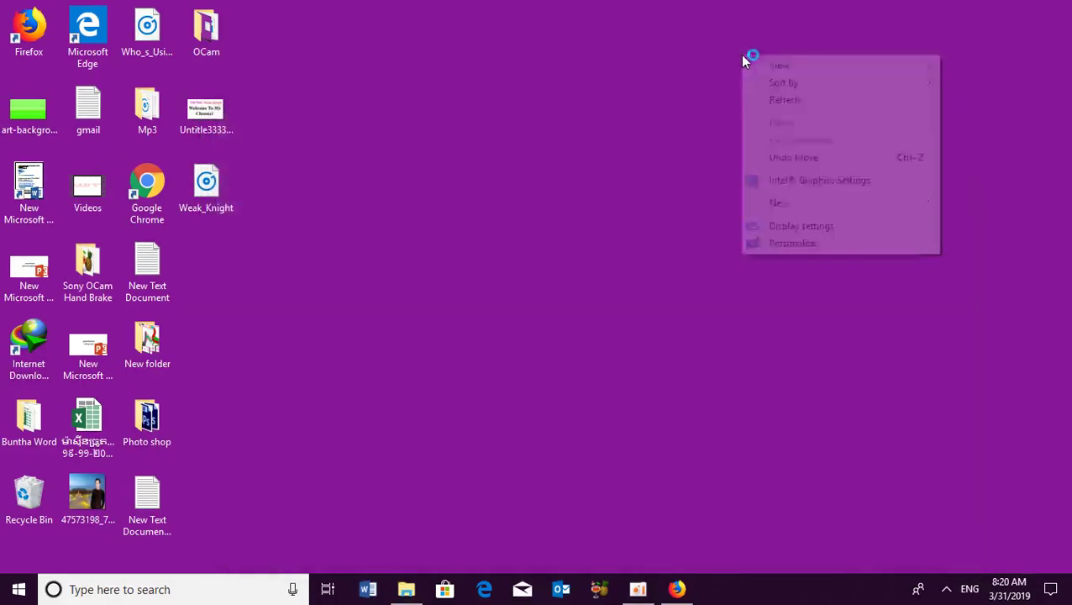
right_click(590, 70)
click(636, 112)
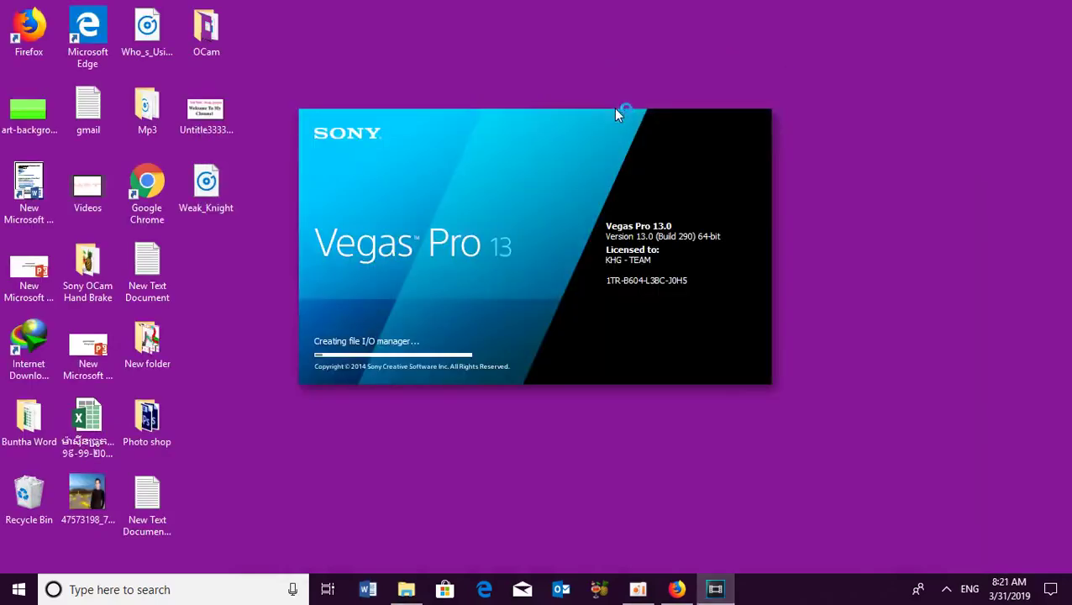
right_click(582, 8)
click(592, 49)
right_click(572, 33)
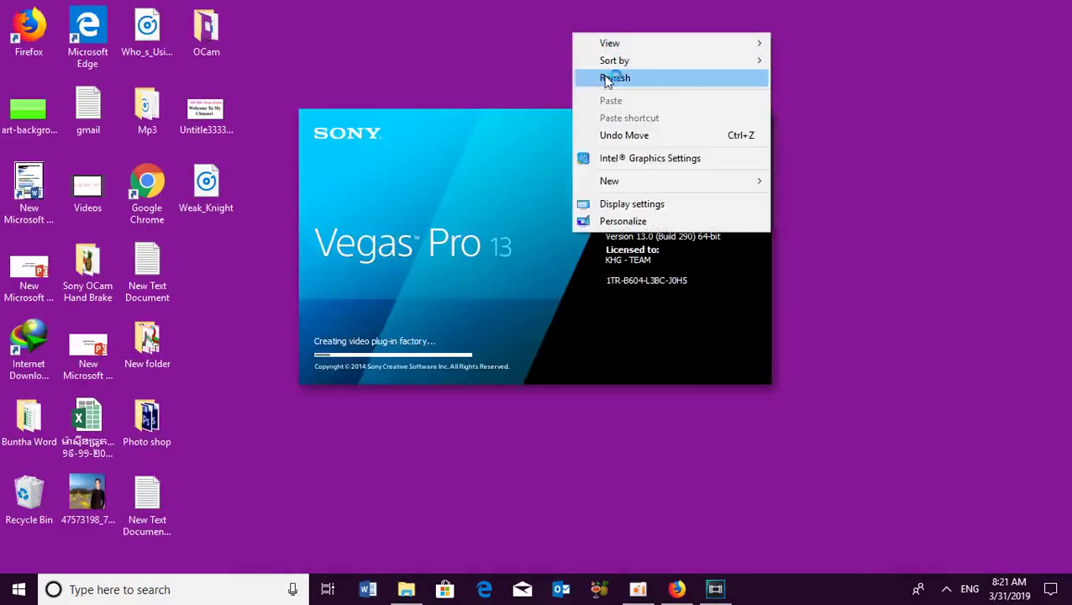
click(607, 78)
right_click(546, 32)
click(603, 79)
right_click(583, 38)
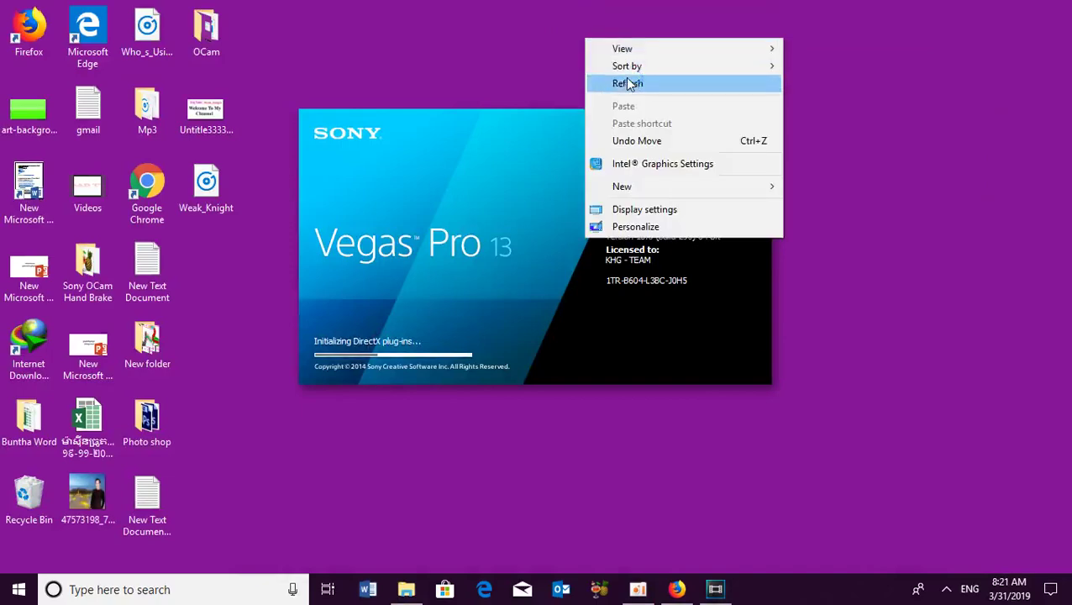
click(629, 84)
right_click(577, 38)
click(632, 83)
right_click(568, 28)
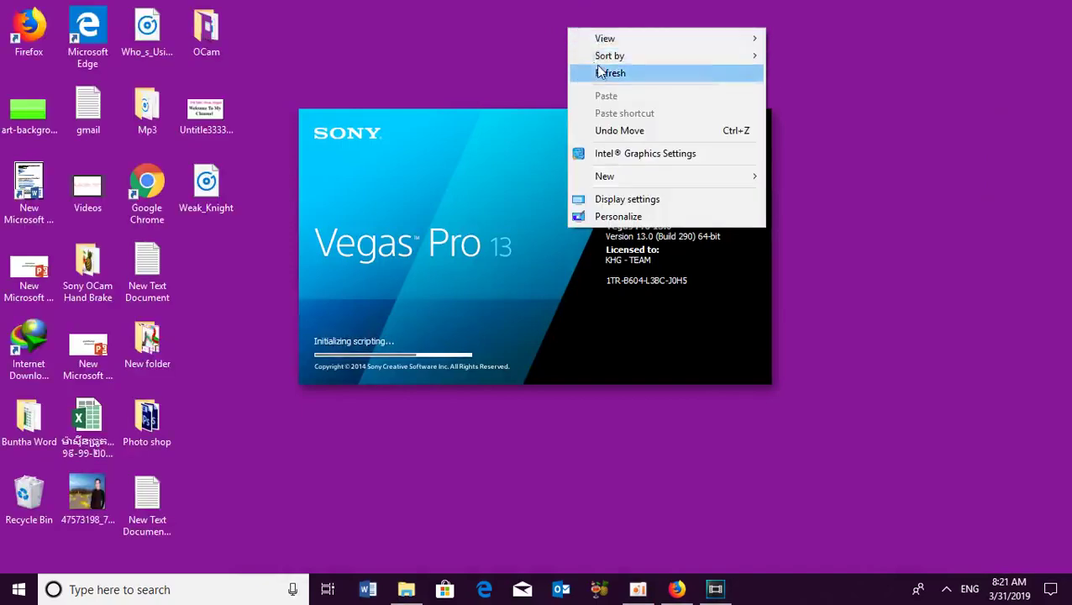
click(602, 73)
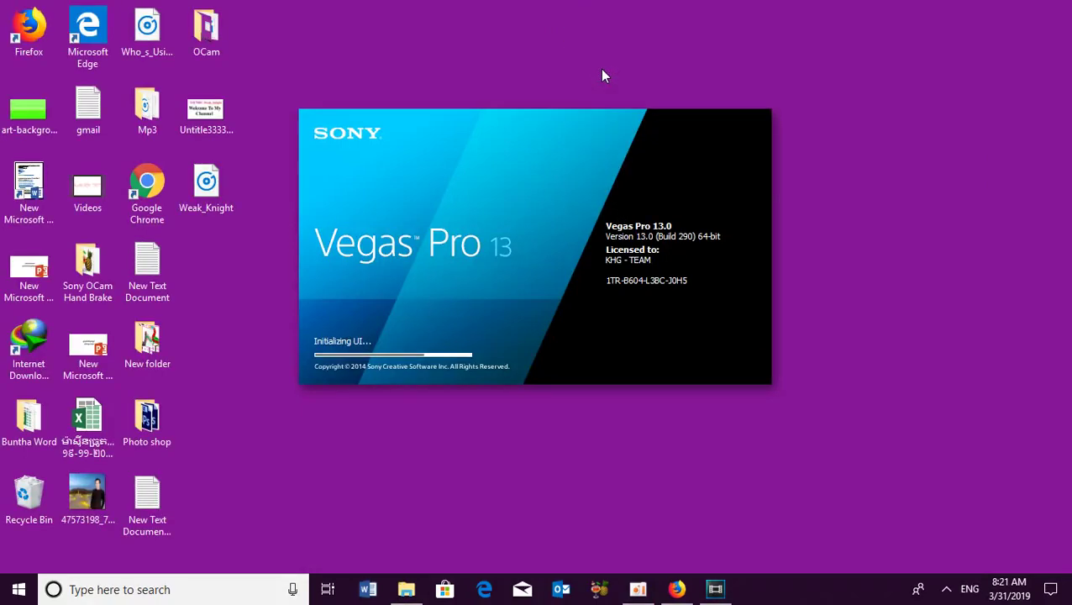
right_click(537, 38)
click(559, 82)
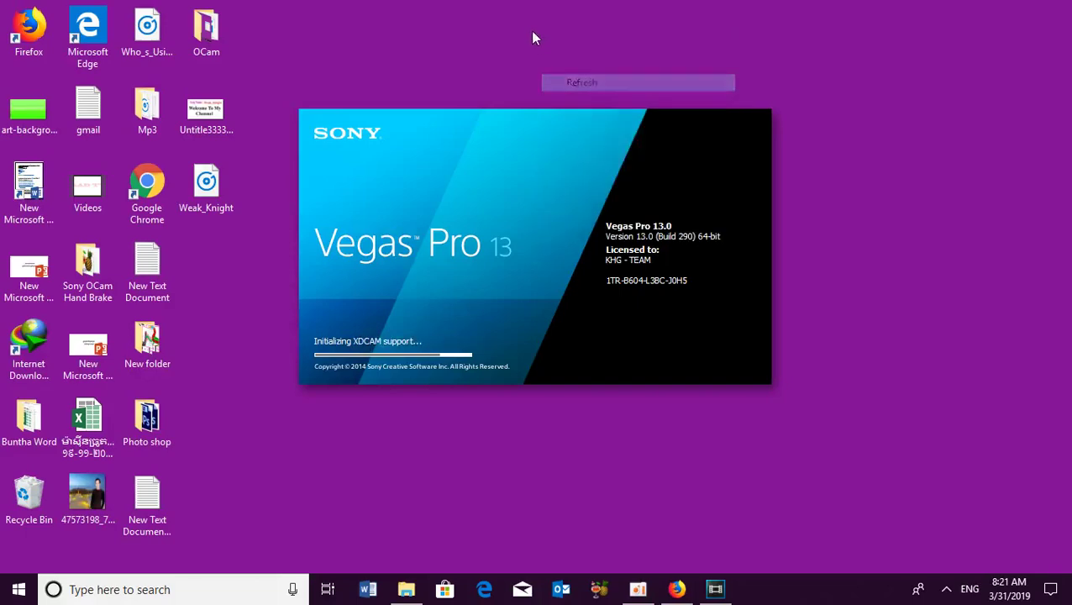
right_click(533, 34)
click(561, 75)
right_click(536, 45)
click(561, 90)
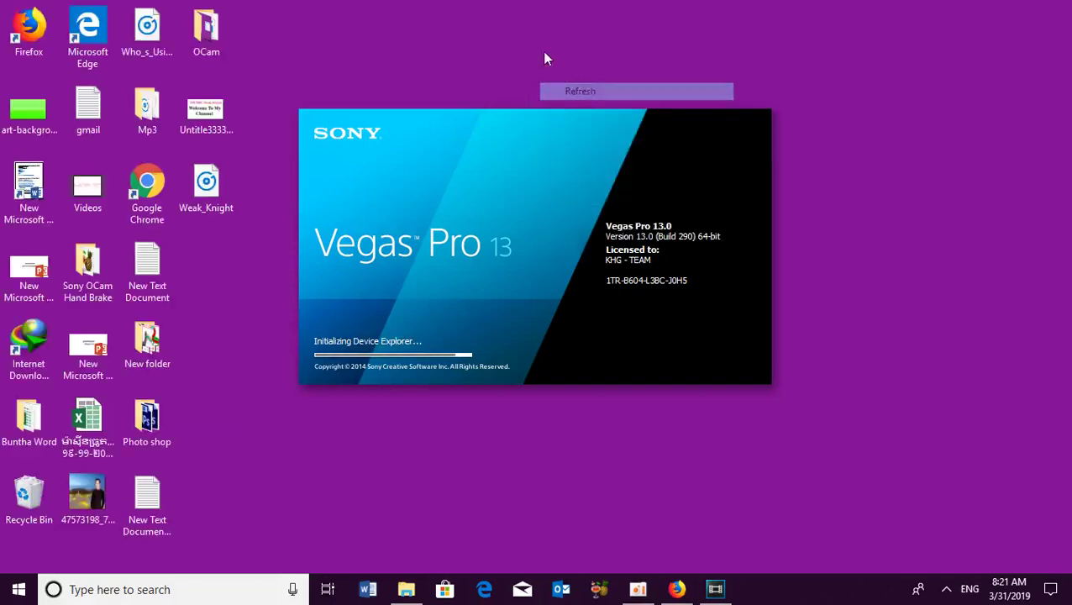
right_click(540, 50)
click(561, 93)
right_click(533, 48)
click(562, 93)
right_click(526, 42)
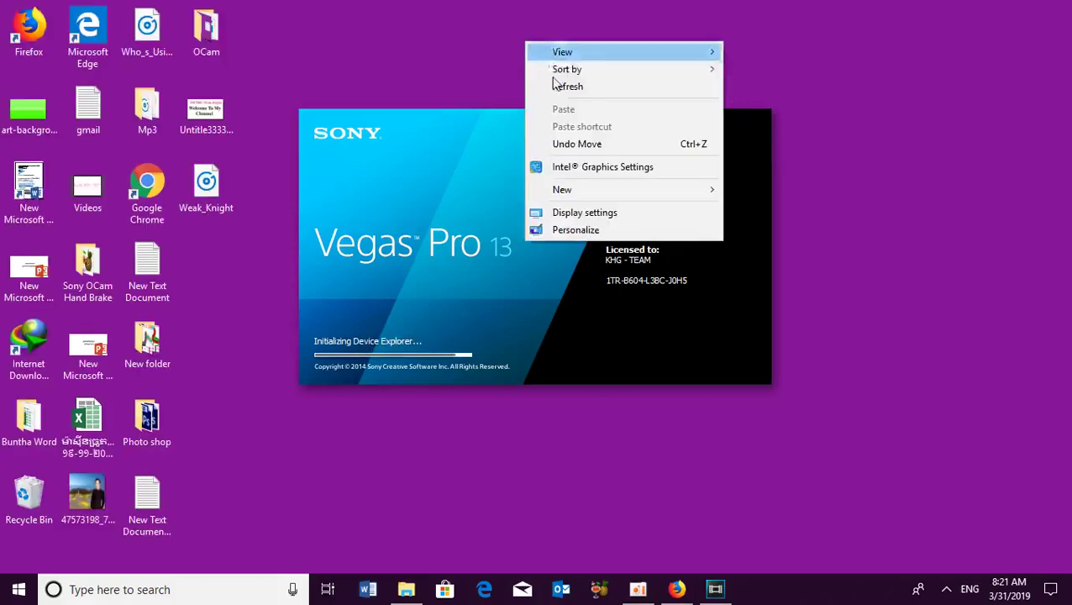
click(562, 87)
right_click(522, 49)
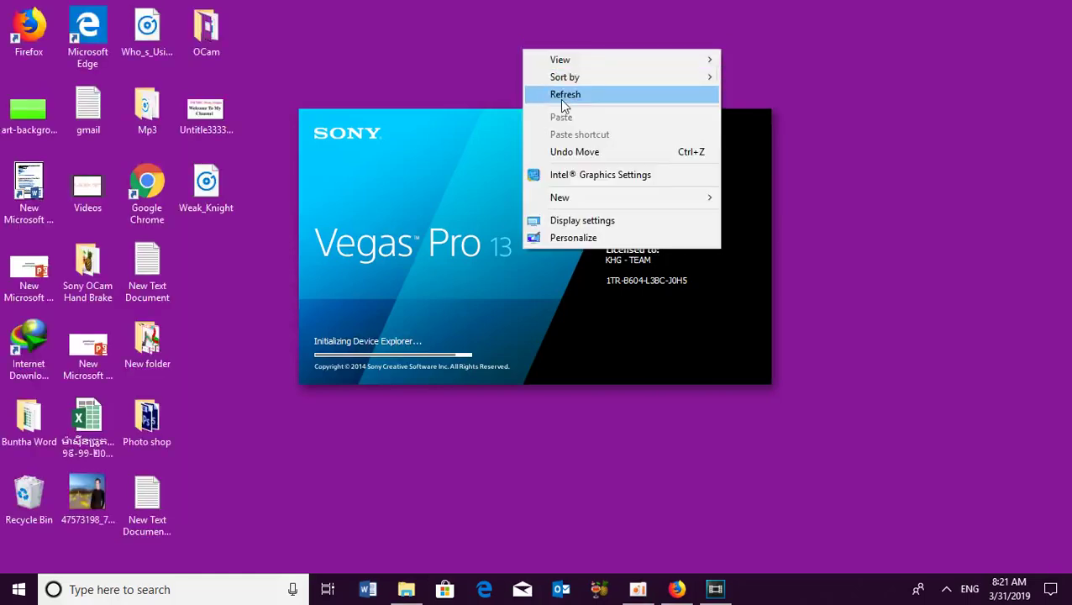
click(563, 95)
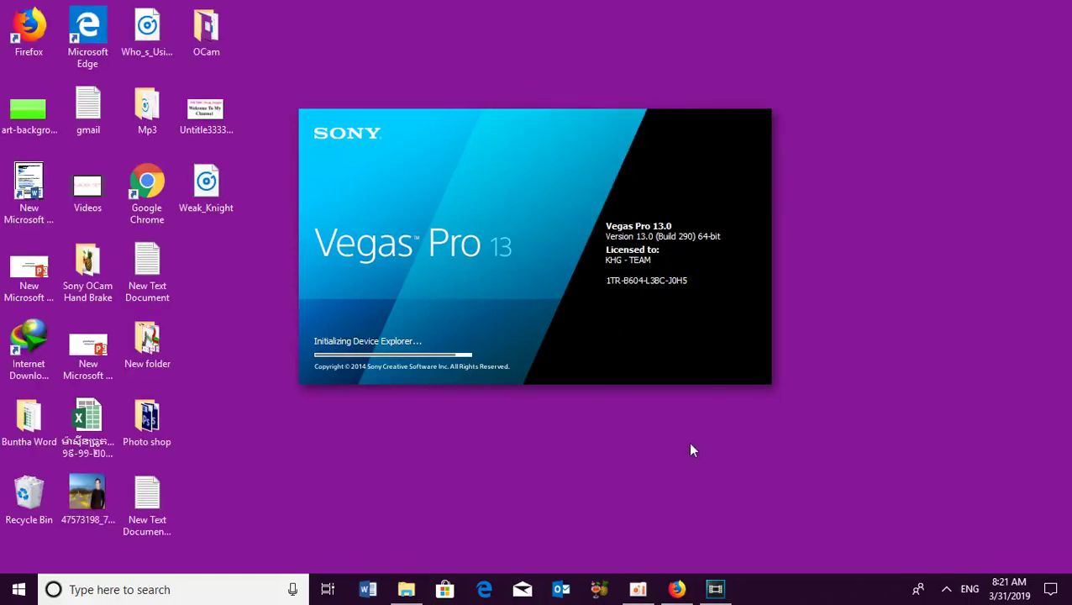
right_click(619, 89)
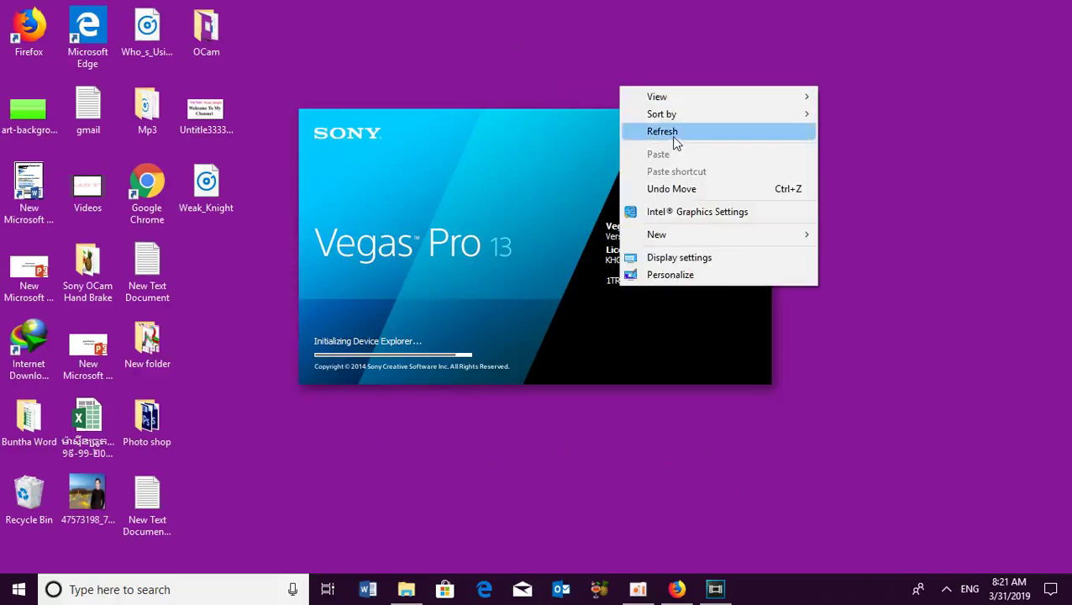
click(672, 127)
right_click(576, 55)
click(611, 98)
right_click(591, 70)
click(627, 112)
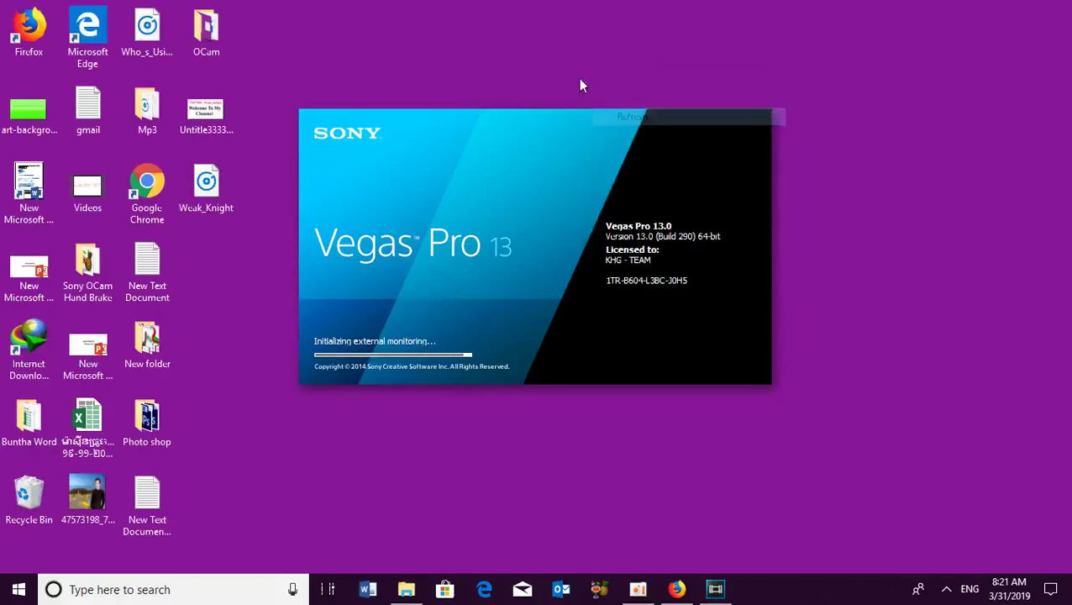
right_click(580, 78)
click(622, 126)
right_click(579, 78)
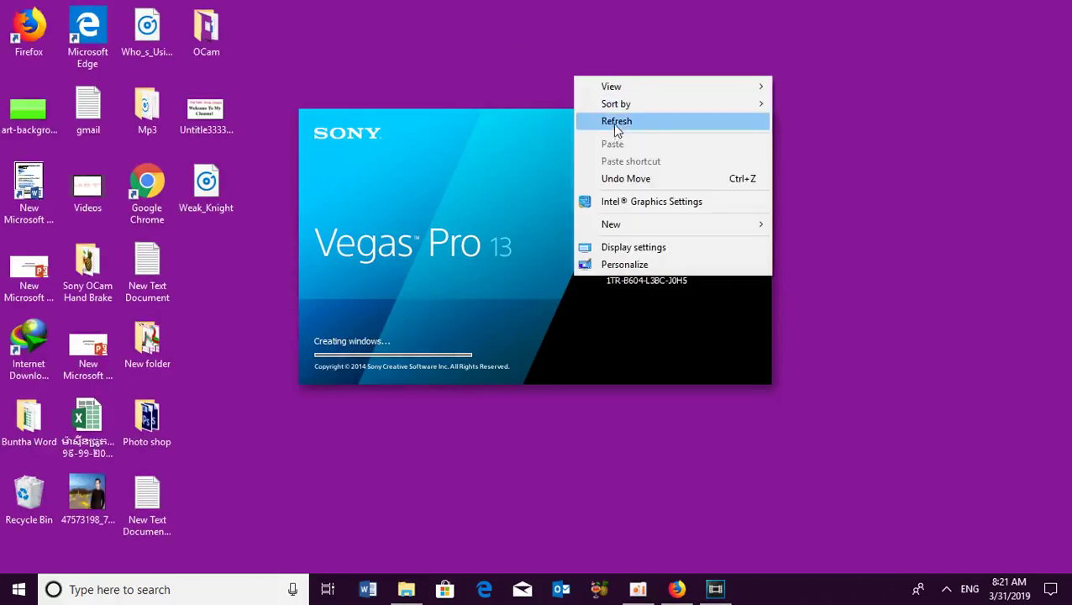
click(620, 126)
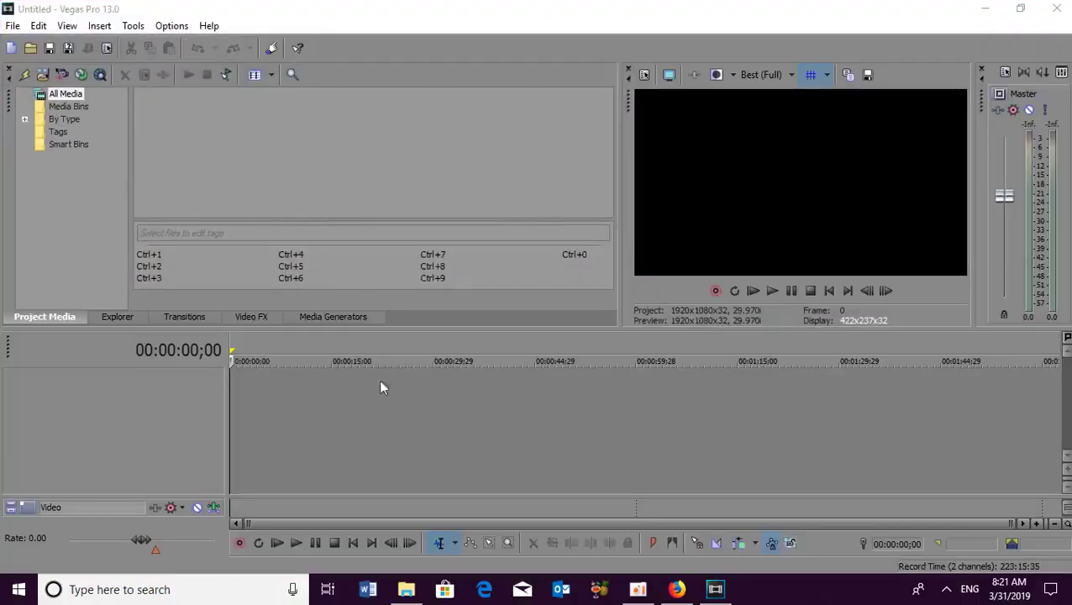
- Open the Weak_Knight audio file and the Untitle3333d-1 image together from the Desktop into the untitled project
click(12, 25)
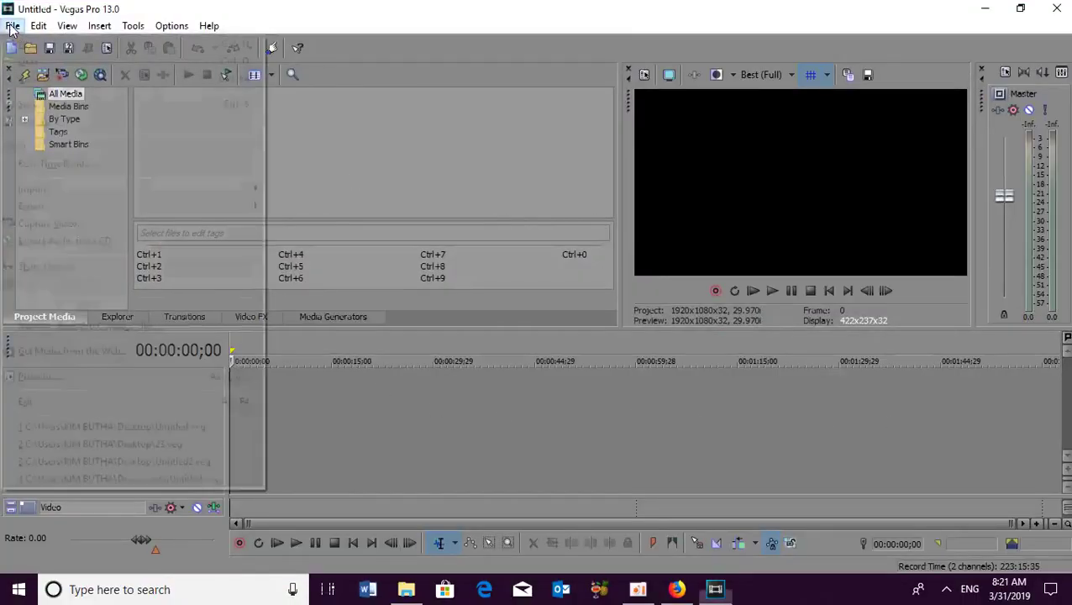
click(31, 62)
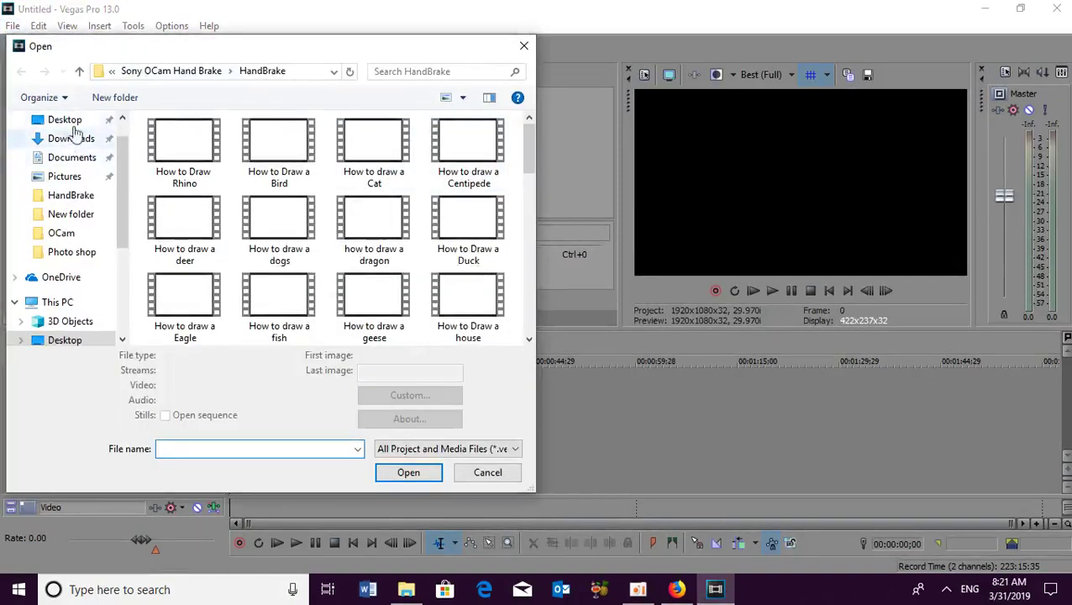
click(65, 120)
scroll(510, 168, down, 3)
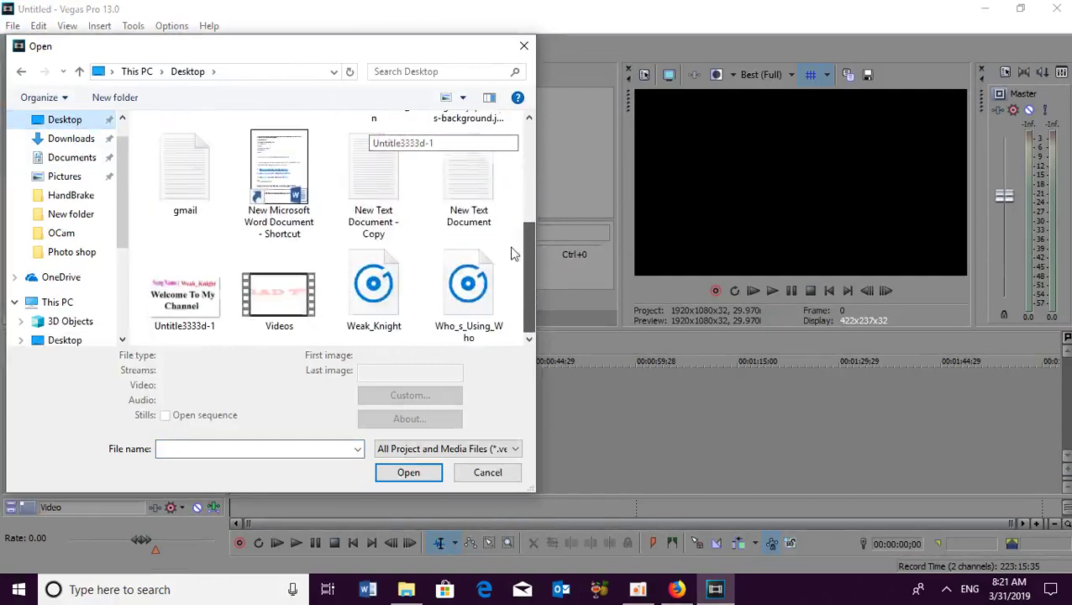
click(375, 304)
ctrl+click(185, 295)
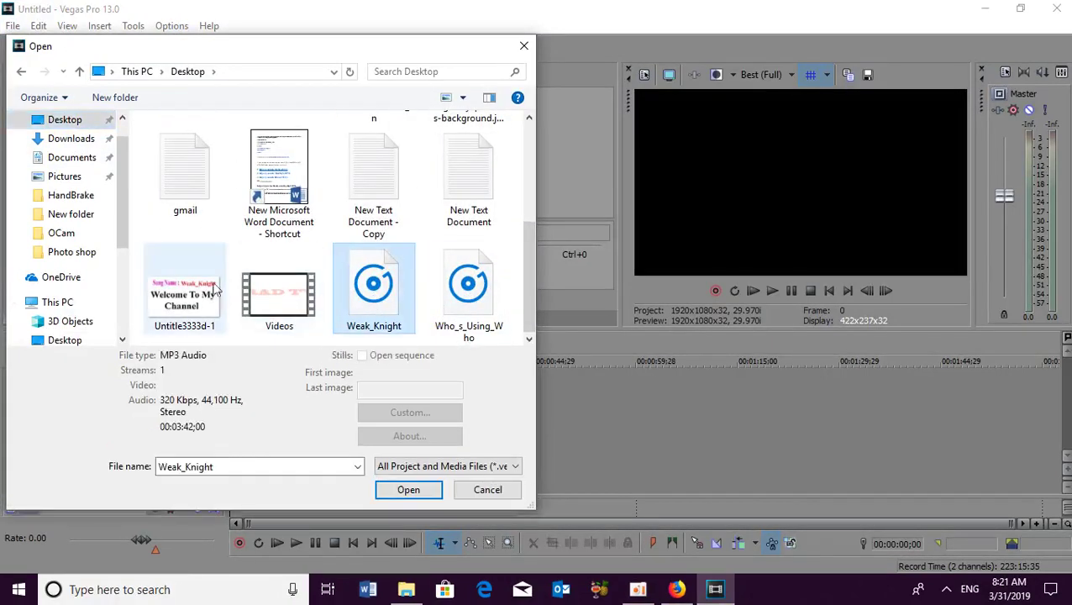
click(408, 490)
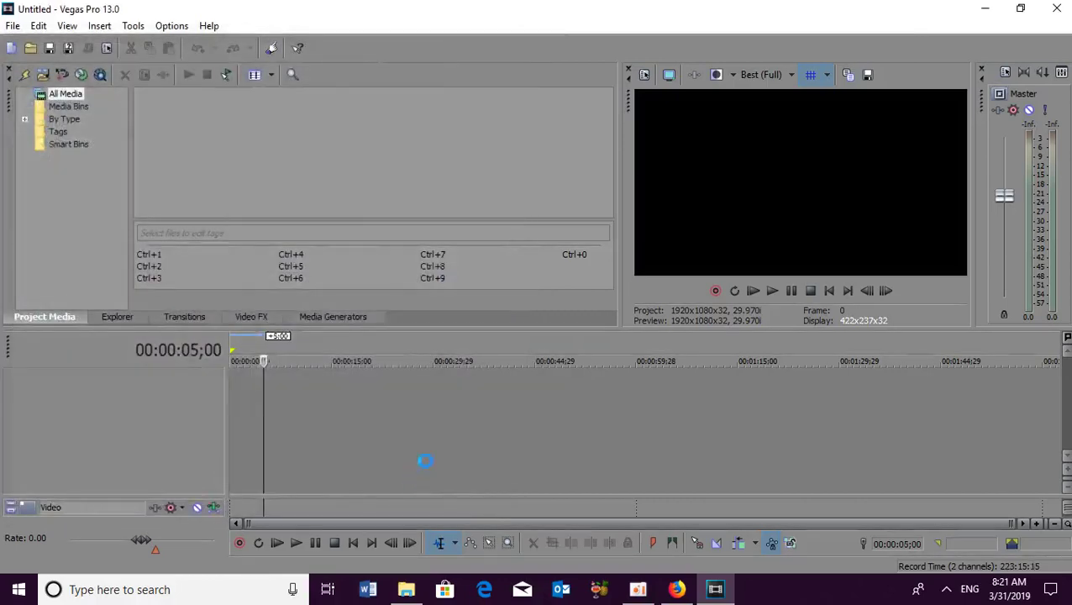
- Extend the title image event on track 1 from the project start to the end of the Weak_Knight audio
drag(280, 437, 262, 437)
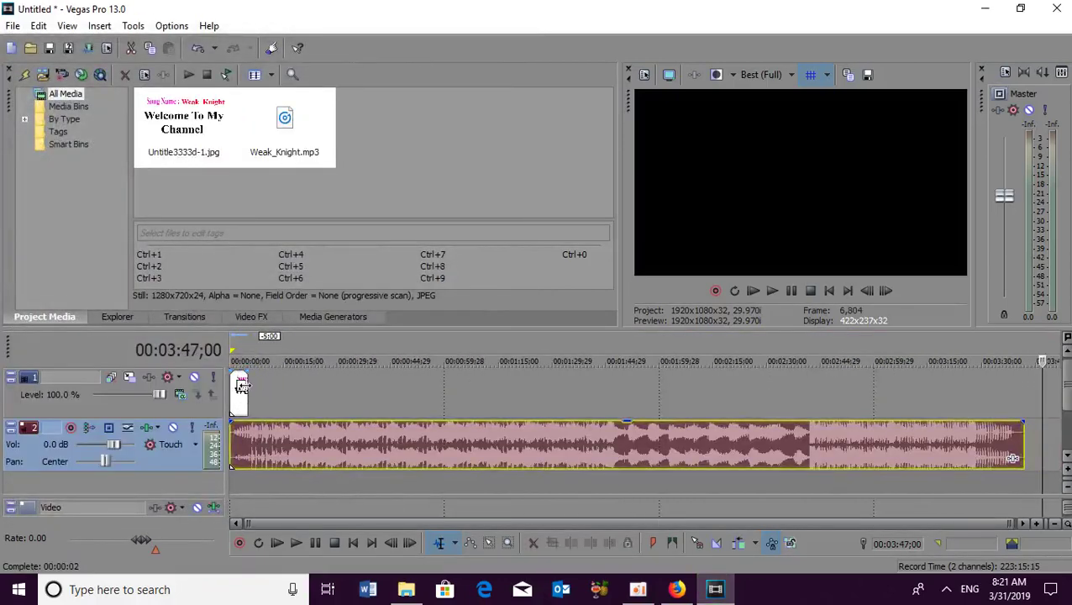
drag(249, 393, 1019, 407)
click(315, 389)
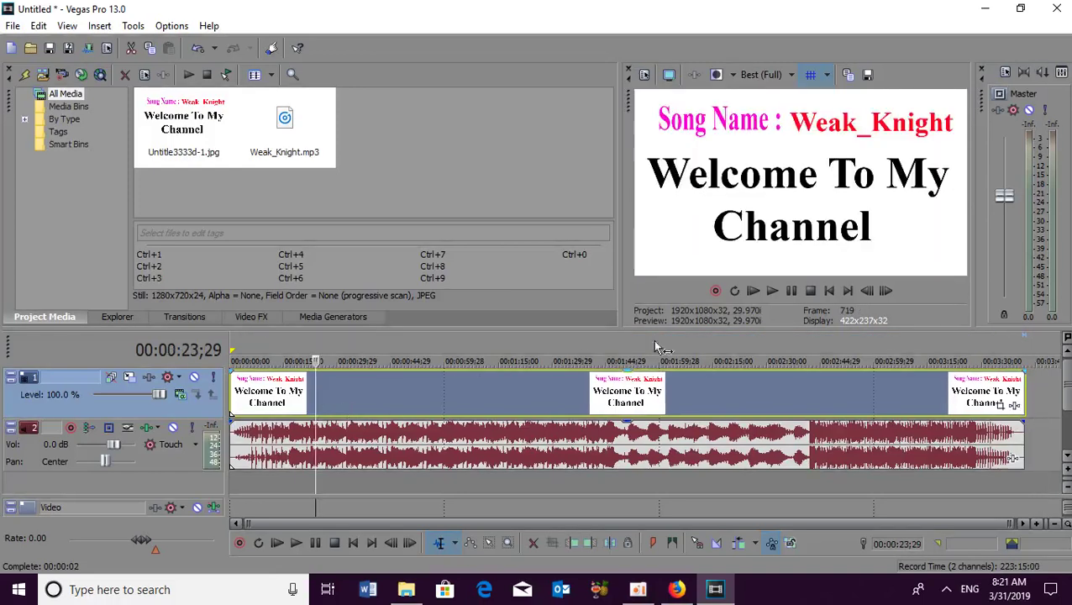
- Play a few seconds of the project, pause, and select the whole timeline range covered by the song
click(784, 289)
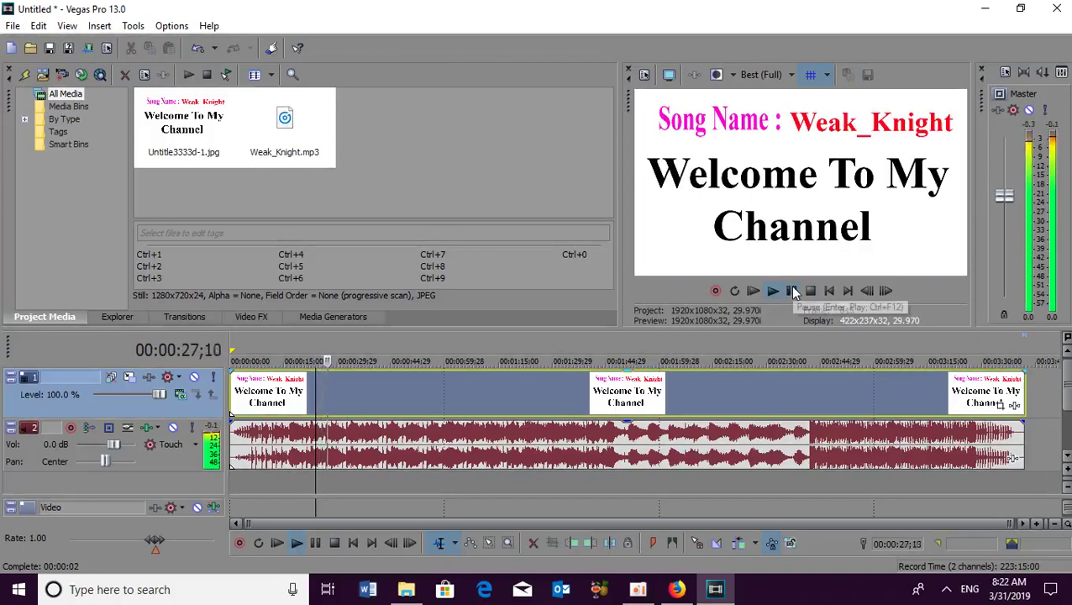
click(791, 291)
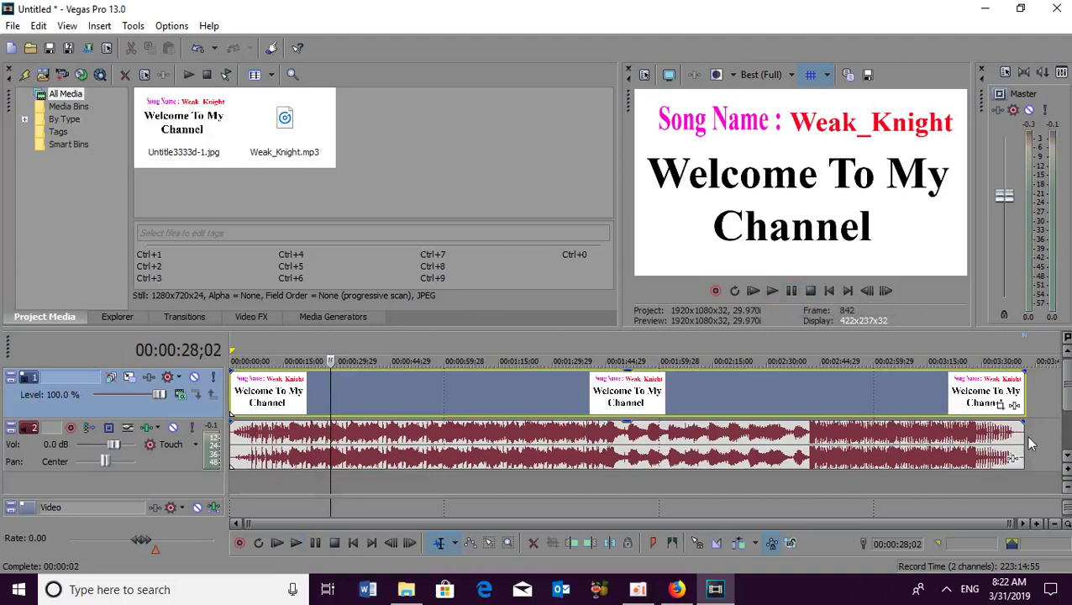
drag(1025, 487, 232, 488)
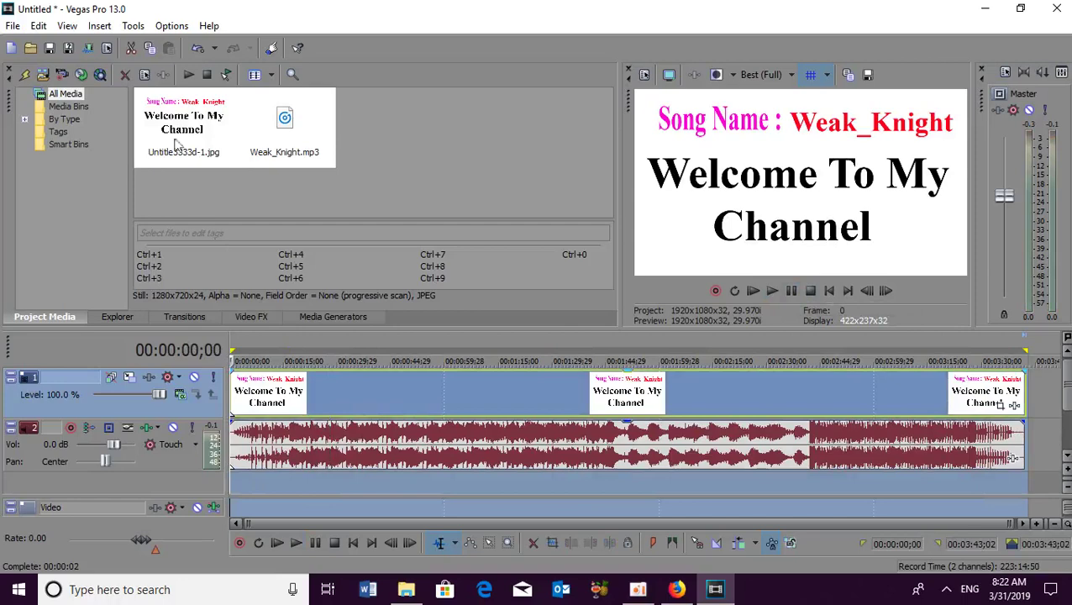
- Minimize Vegas Pro and copy the name of the Weak_Knight music file on the desktop
click(982, 10)
right_click(207, 207)
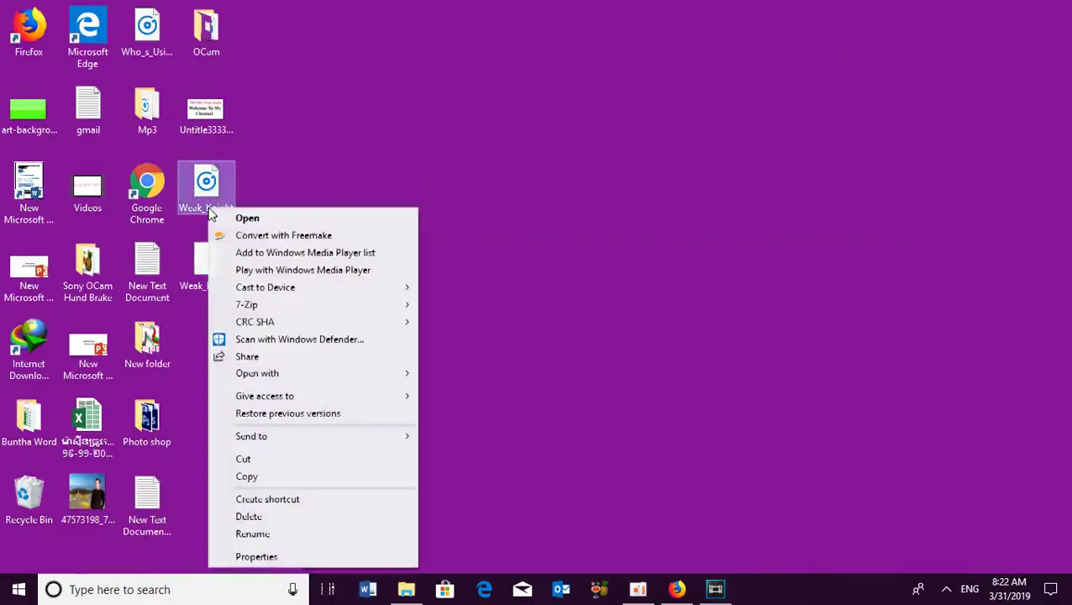
click(486, 141)
right_click(201, 200)
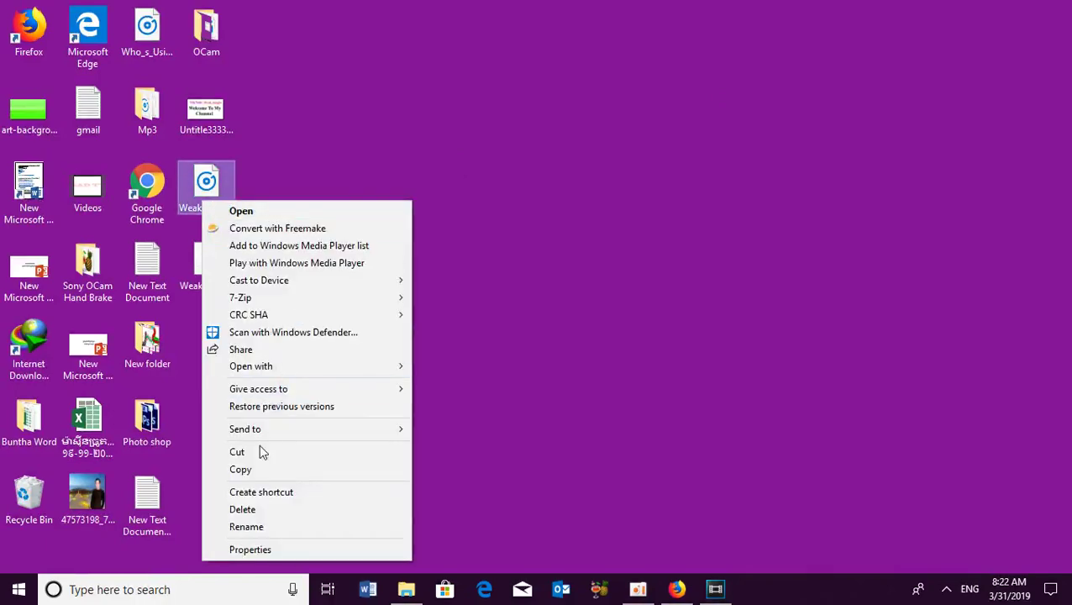
click(267, 528)
key(ctrl+c)
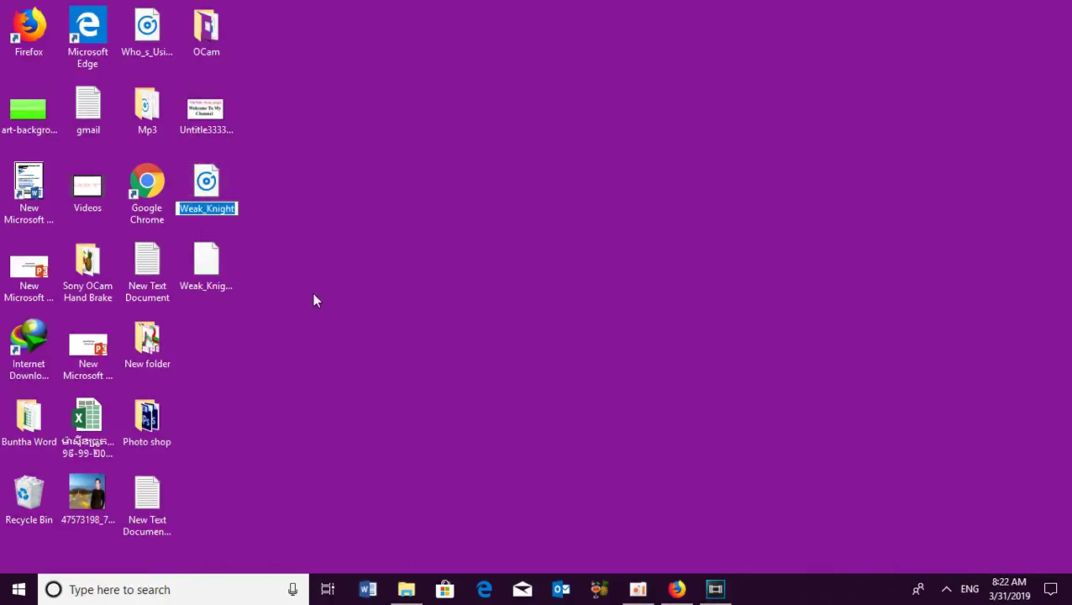
- Return to Vegas Pro and render the project to the Desktop as Weak_Knight 9.wmv with the 6 Mbps HD 720-30p Video template
click(715, 589)
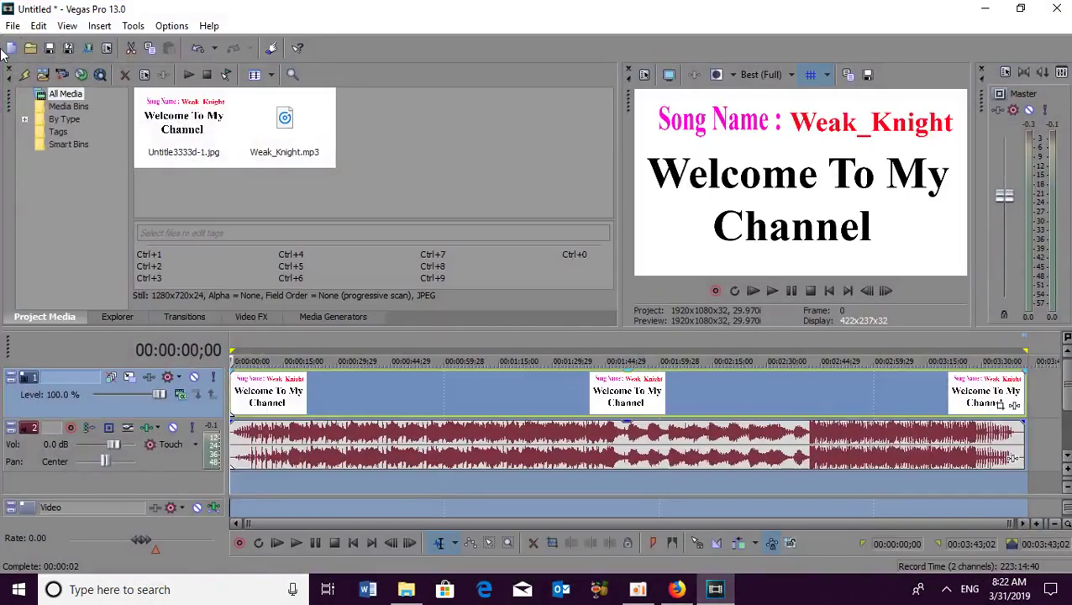
click(12, 25)
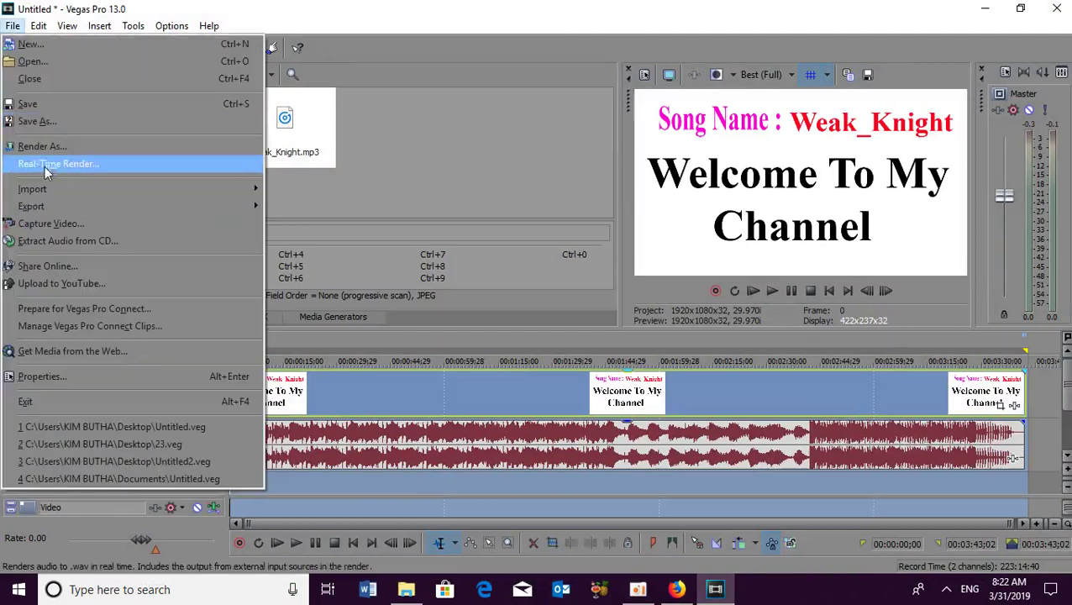
click(43, 147)
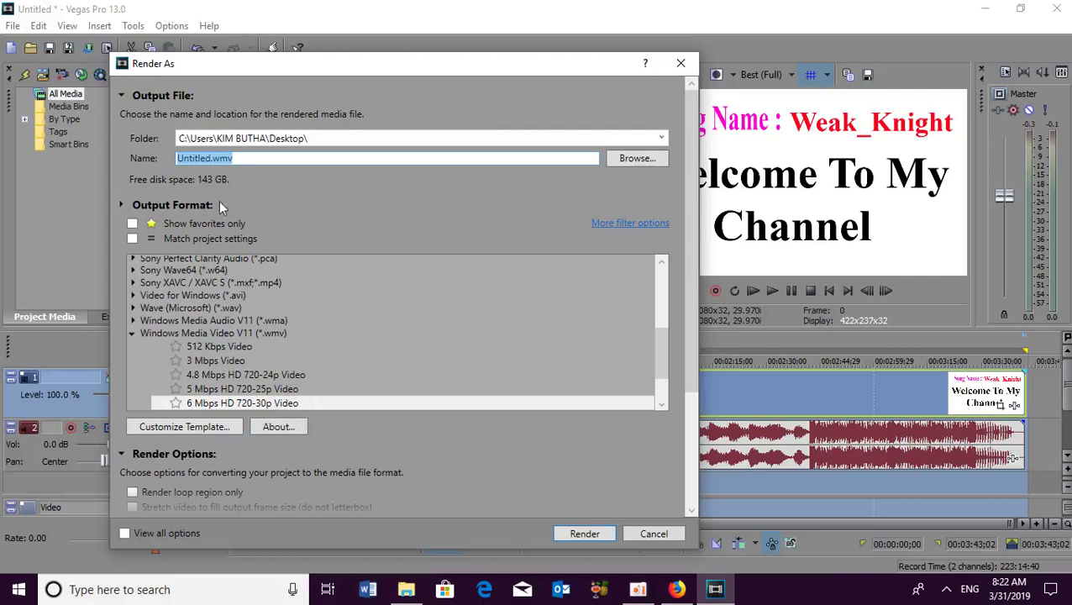
mouse_move(210, 158)
mouse_down()
mouse_move(177, 160)
mouse_move(206, 158)
mouse_up()
key(ctrl+v)
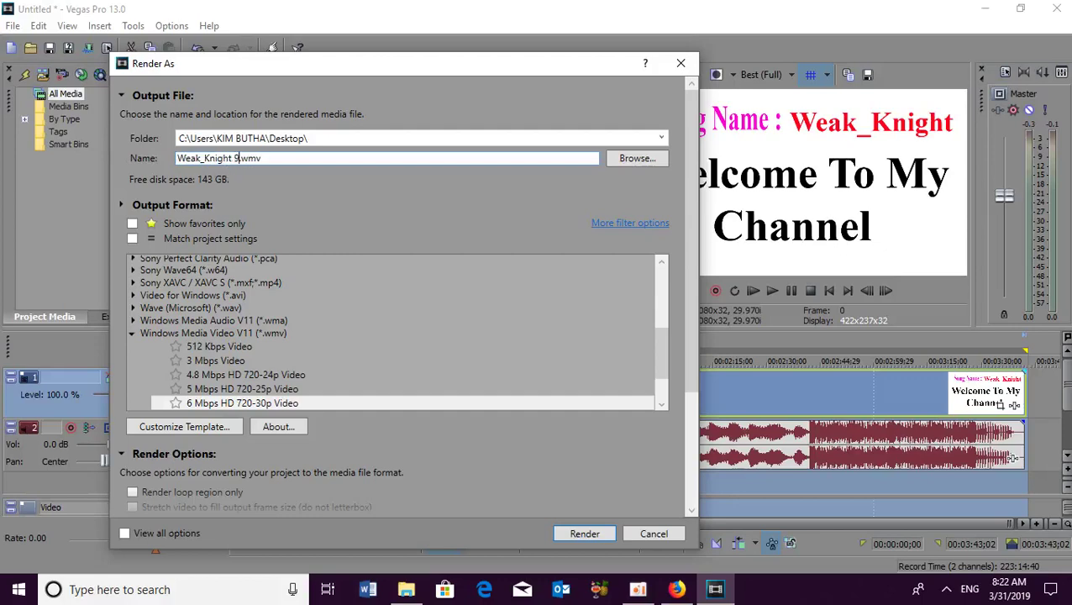
click(586, 533)
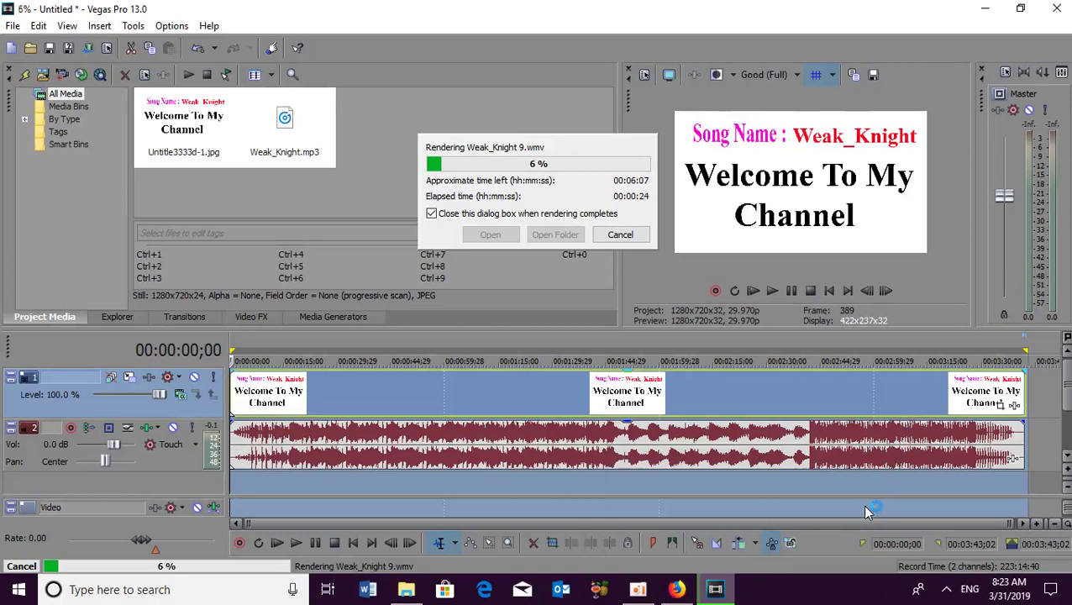
- Minimize Vegas Pro during the render and refresh the desktop
click(980, 9)
right_click(602, 309)
click(639, 354)
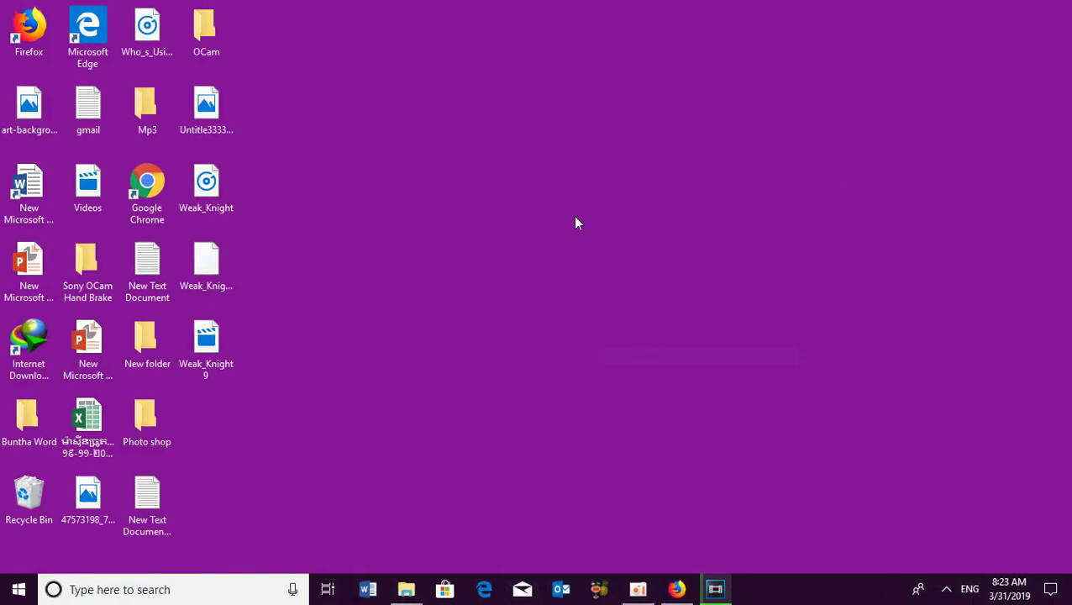
right_click(589, 170)
click(644, 216)
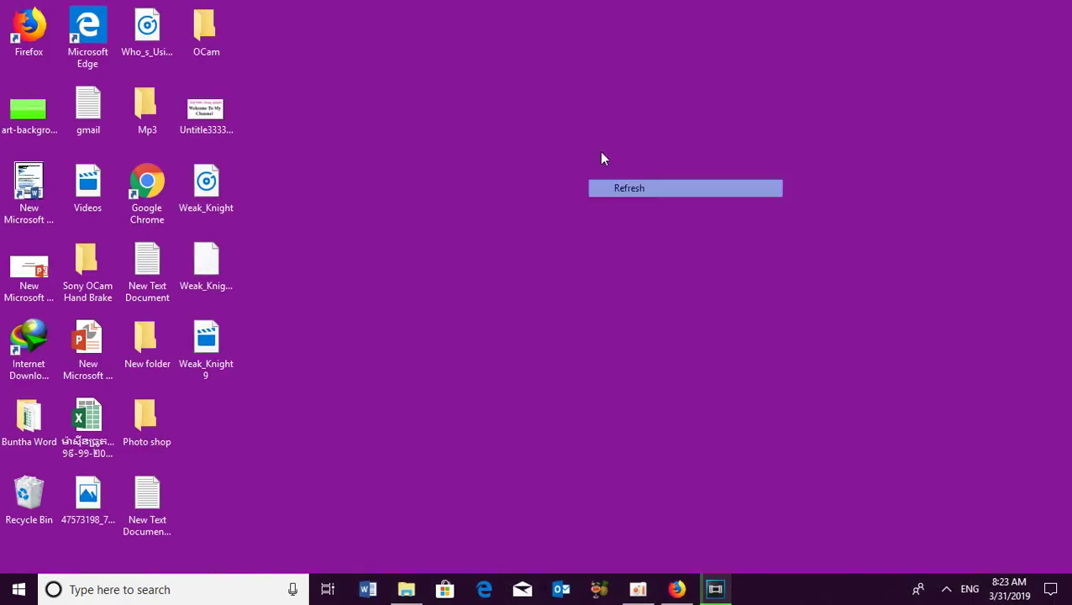
right_click(550, 123)
click(595, 170)
- Switch to Firefox and open the channel's Upload defaults page in YouTube Creator Studio
click(676, 589)
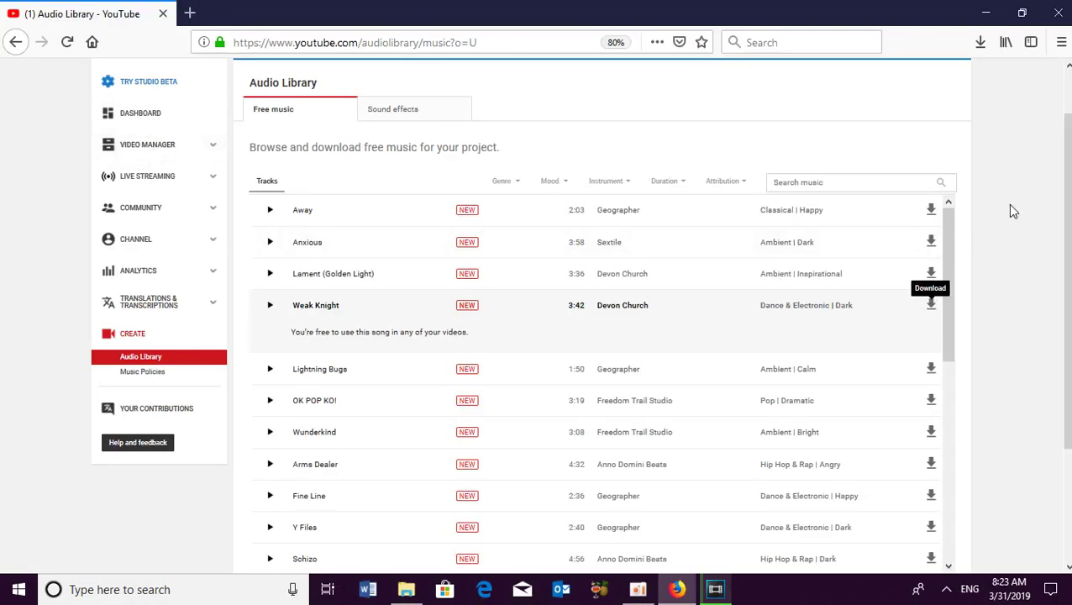
scroll(588, 218, up, 2)
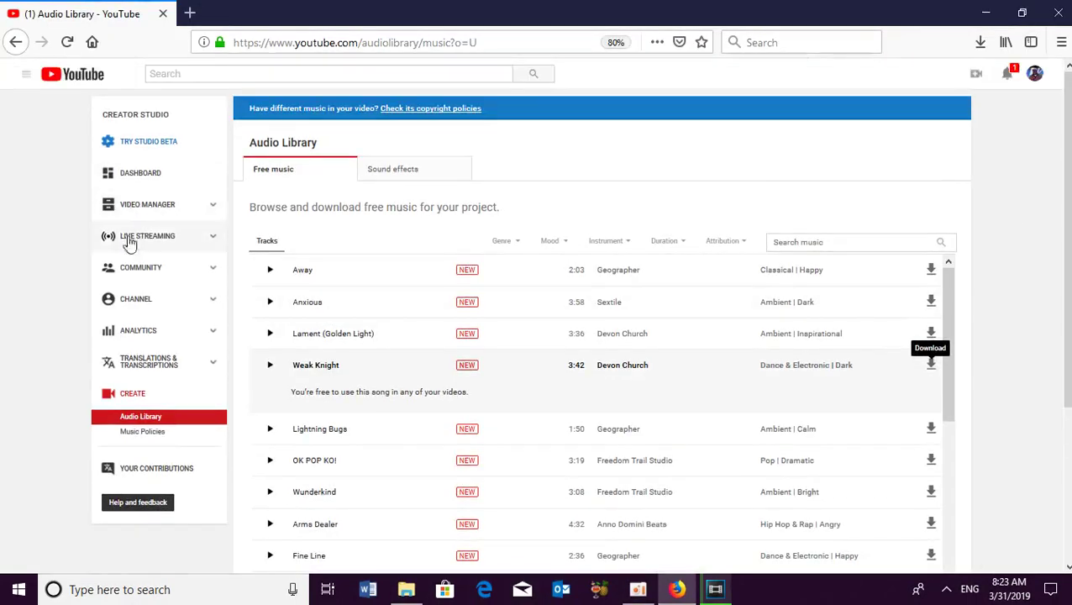
click(135, 301)
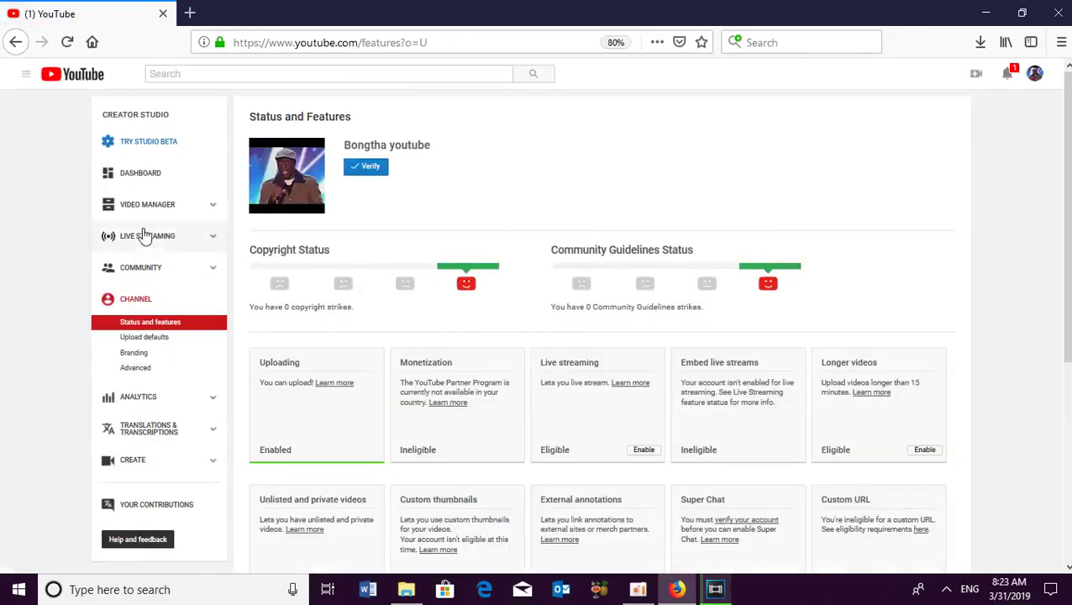
click(145, 340)
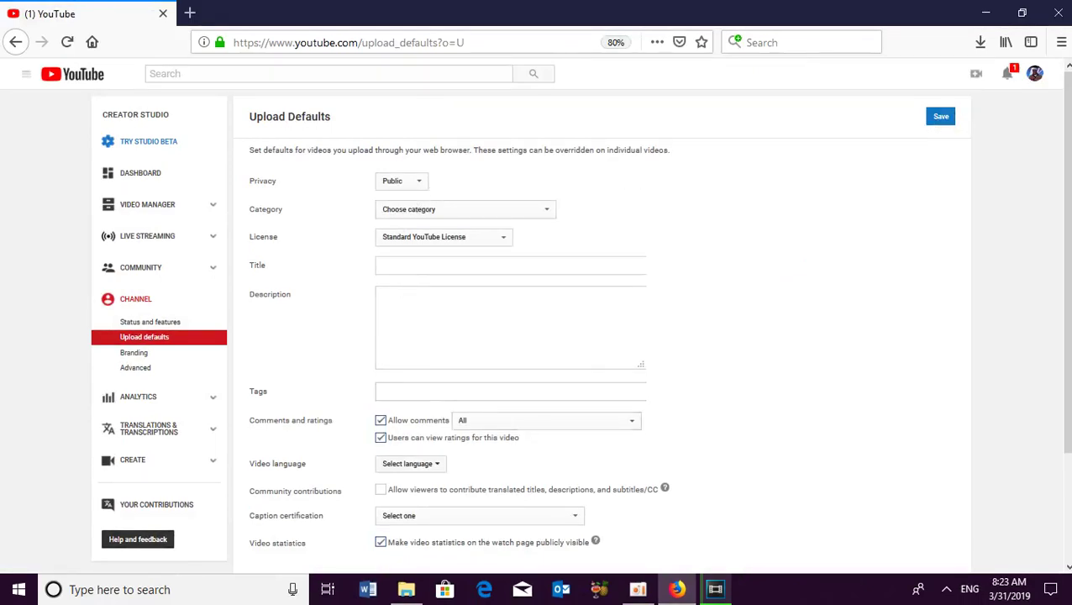
- Set the default upload category to Music
drag(1066, 218, 1066, 309)
scroll(1065, 308, up, 3)
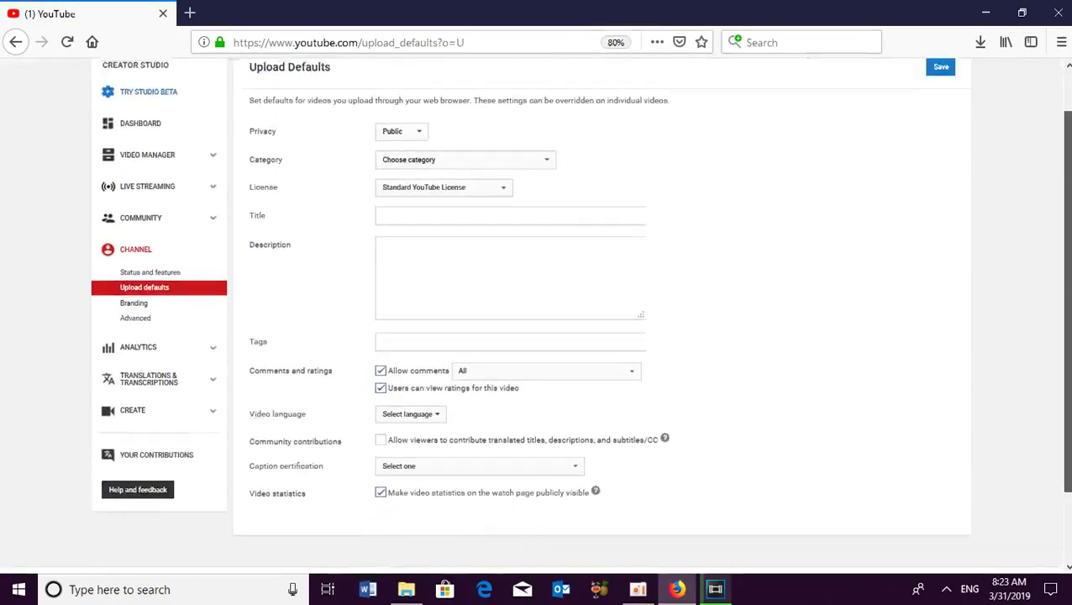
click(474, 210)
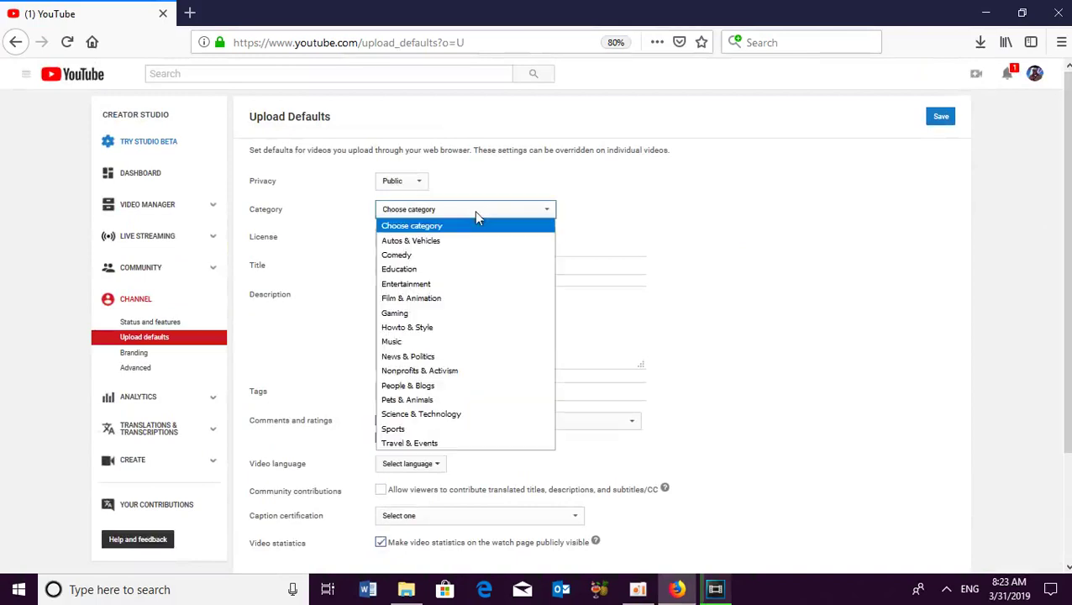
click(427, 343)
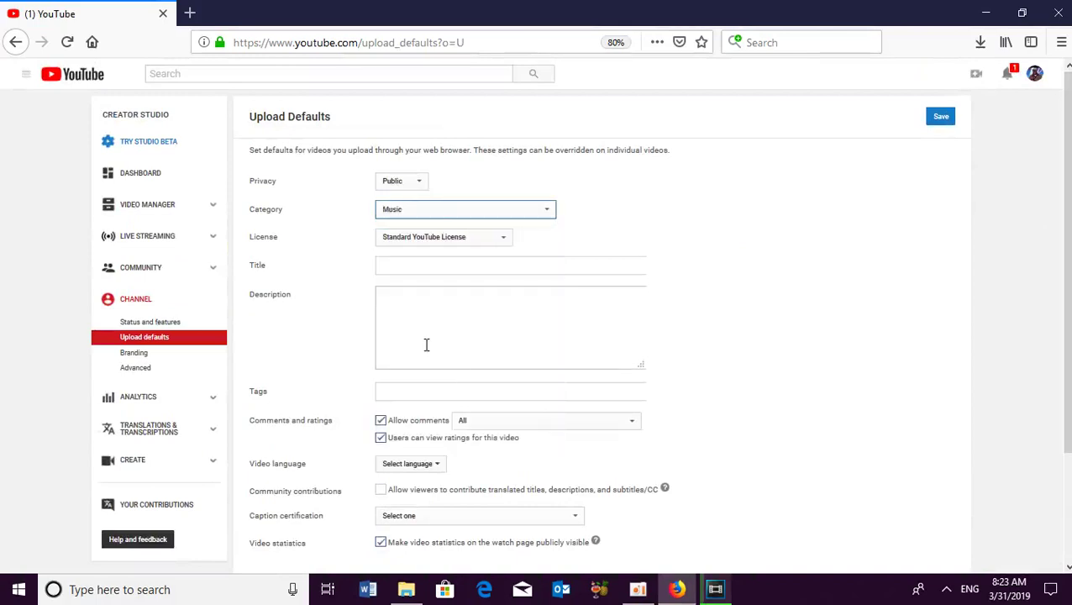
- Try Creative Commons - Attribution as the default license, switch back to Standard YouTube License, and review the license options
click(420, 243)
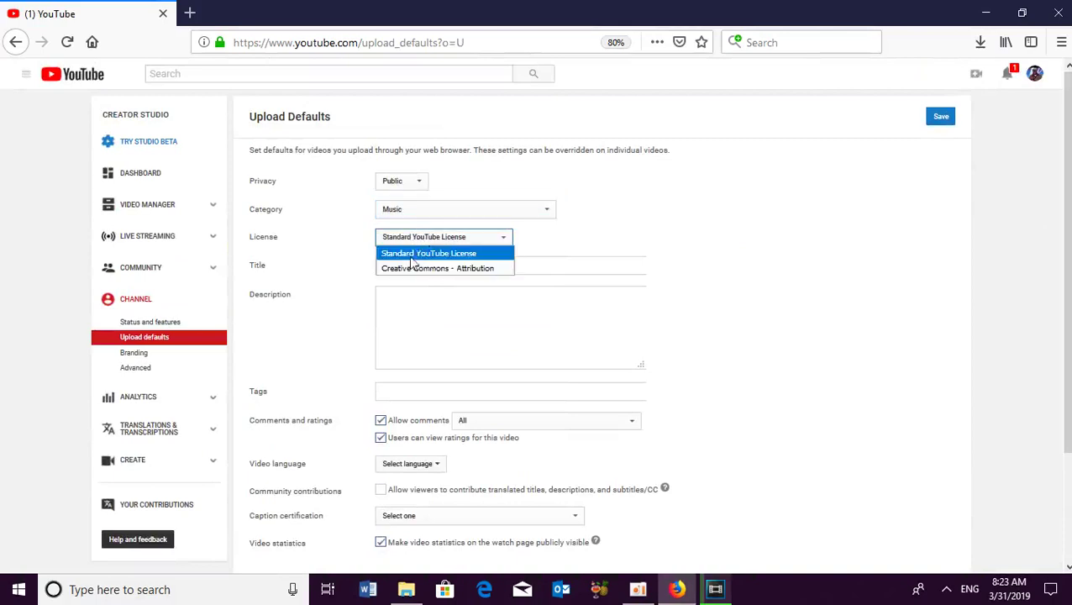
click(407, 270)
click(435, 240)
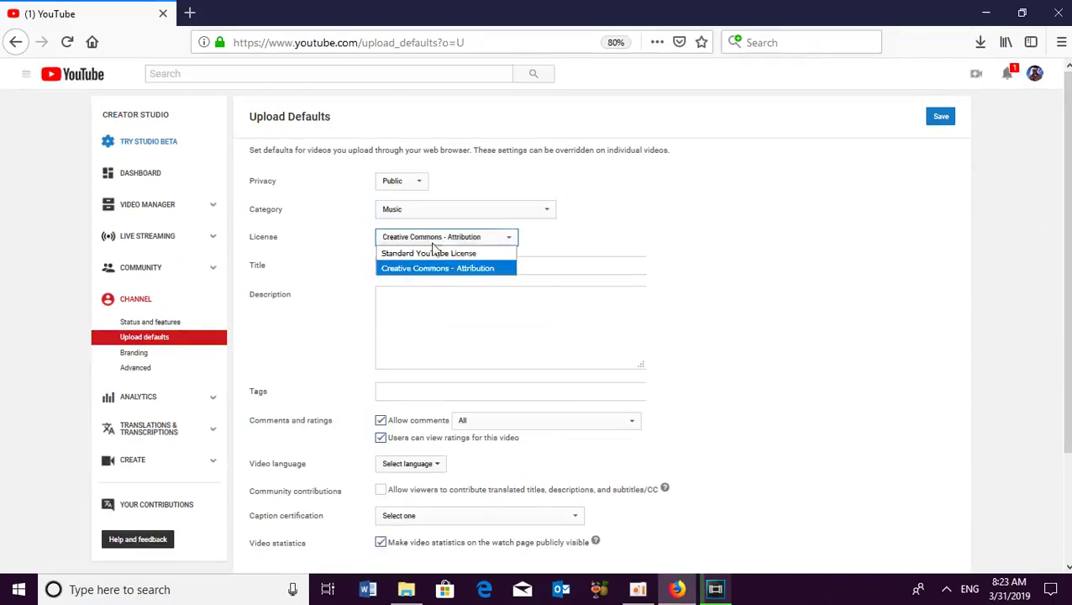
click(426, 254)
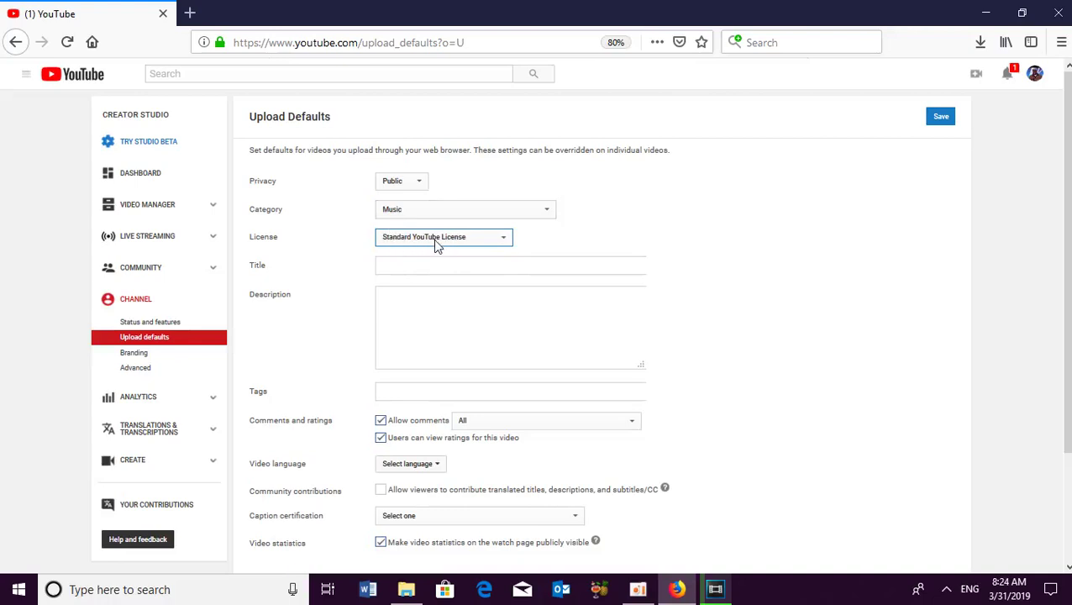
click(468, 240)
click(465, 241)
click(465, 241)
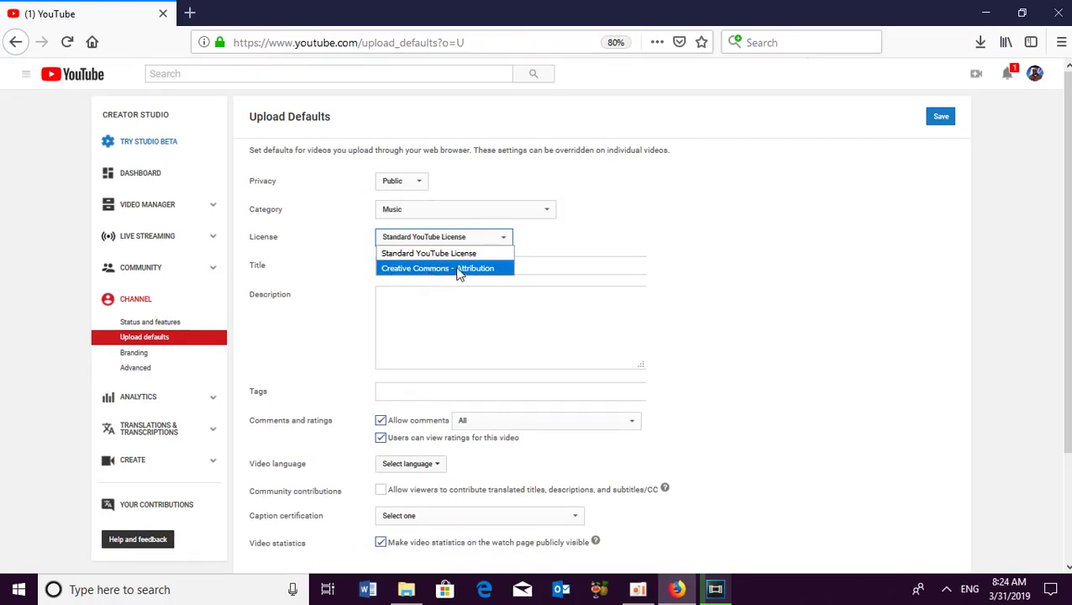
click(542, 259)
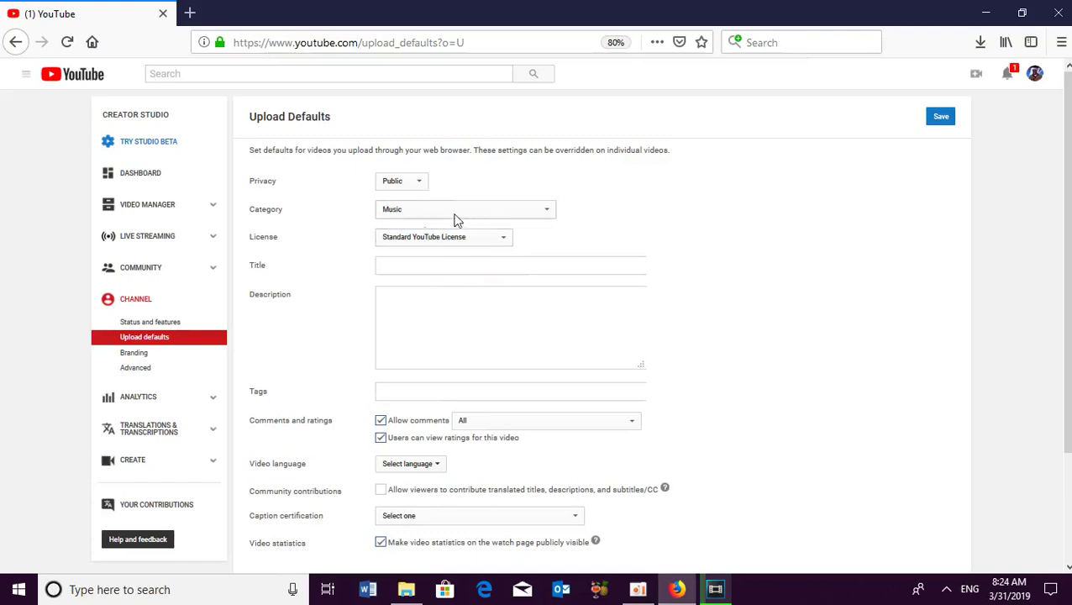
- Enter "Hello everyone ! In this video to show about Music" in the default description, followed by blank lines
click(391, 266)
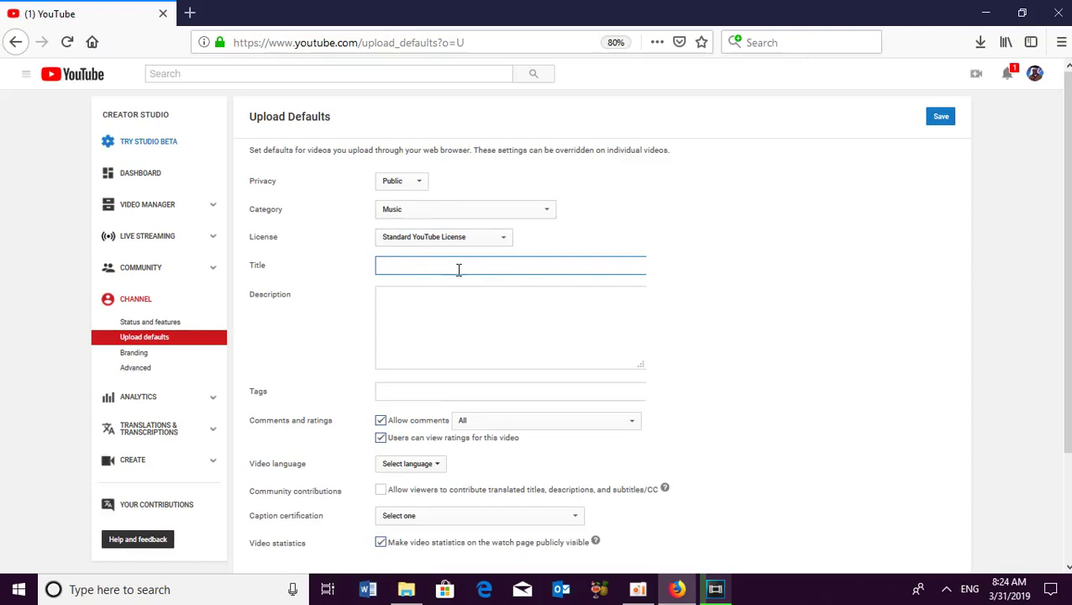
click(436, 298)
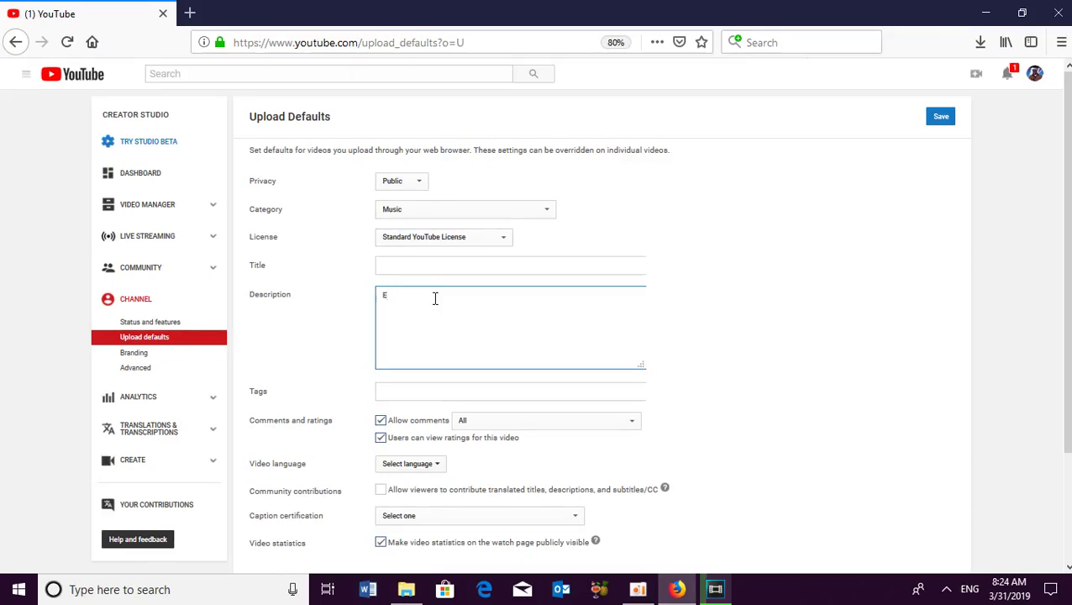
text(Hello everyone !)
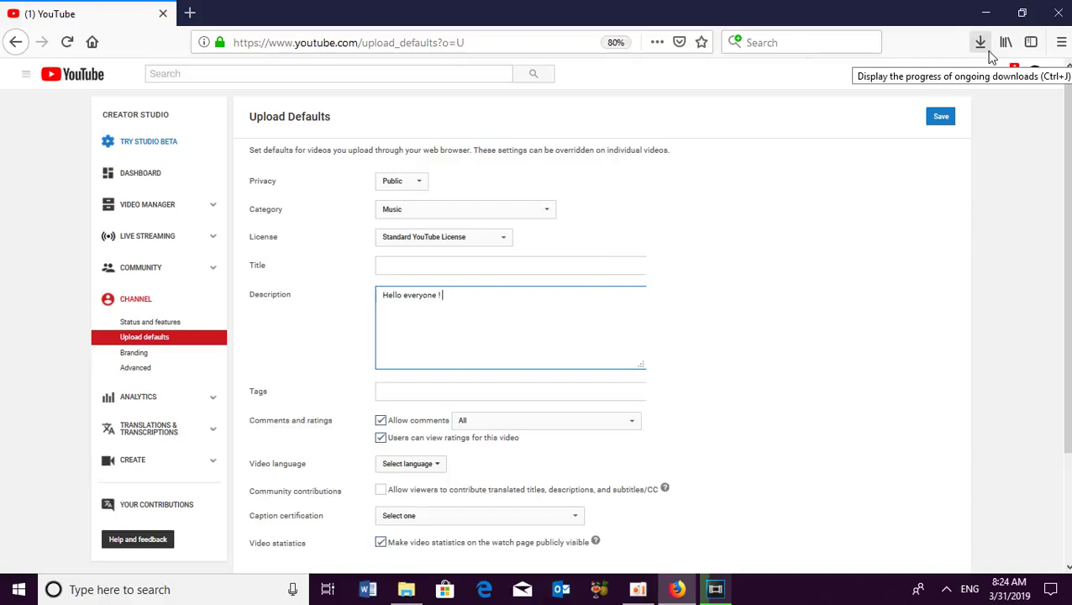
text(In this video to show about Mus)
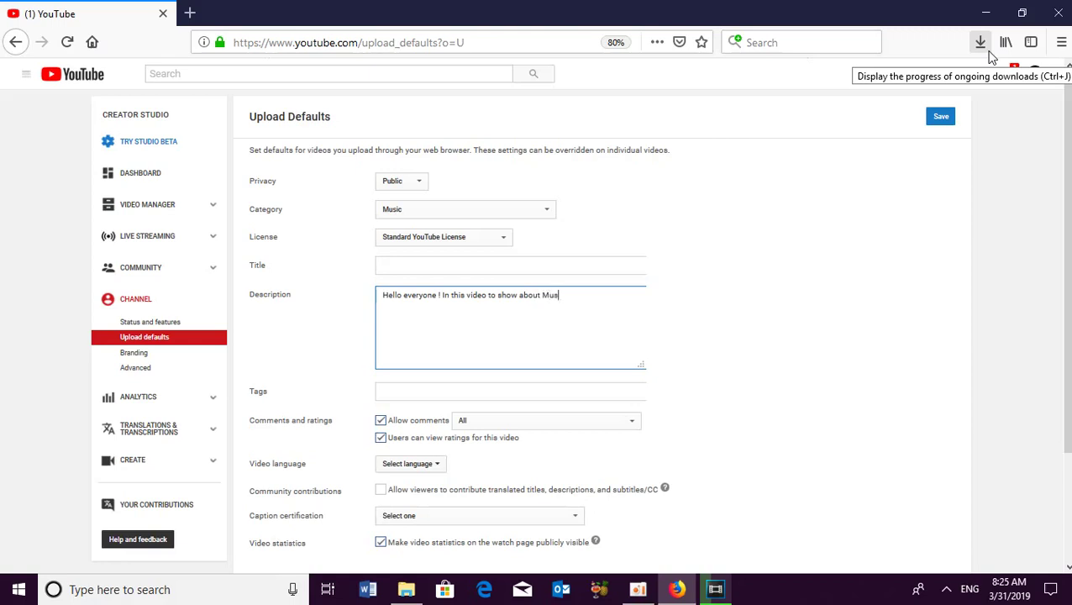
text(ic)
key(Return)
key(Return)
key(Return)
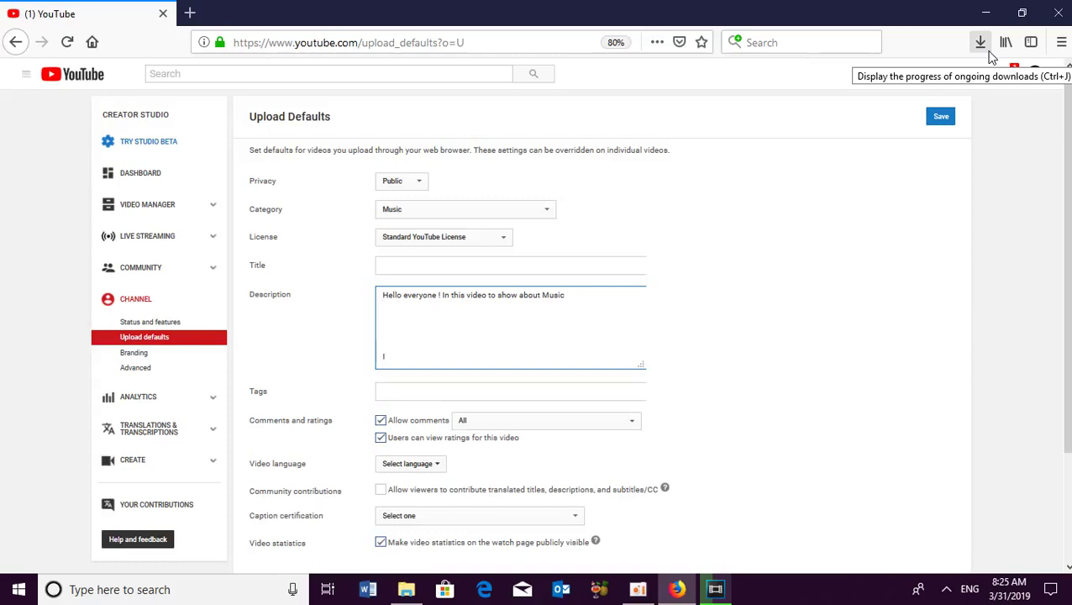
- Add the line "In this channel" below the blank lines of the description
text(In hie)
key(BackSpace)
key(BackSpace)
key(BackSpace)
key(BackSpace)
text(this ch)
text(annel)
key(Return)
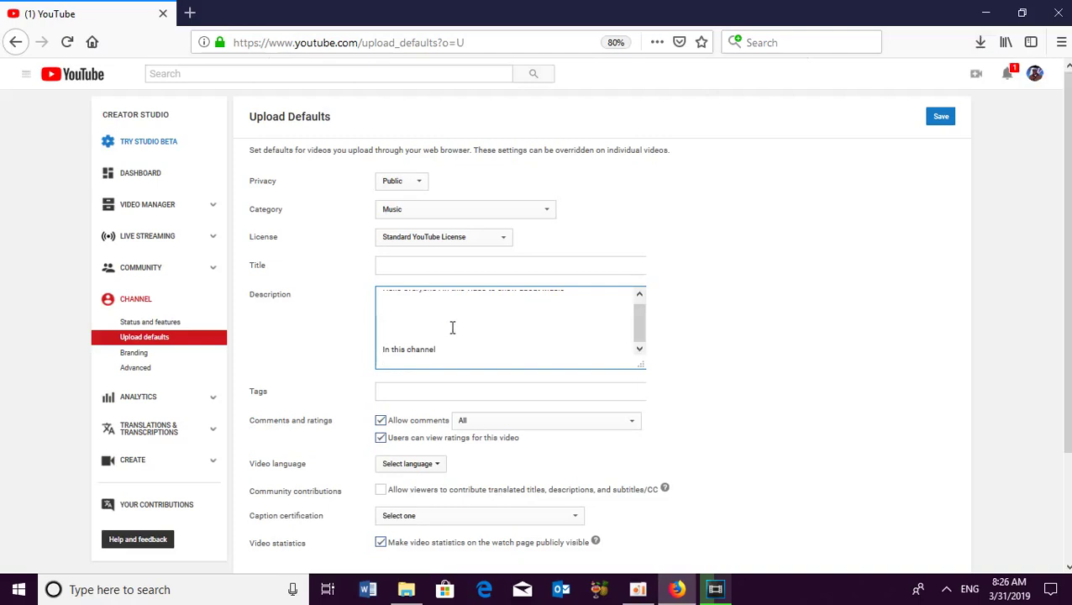
text(i w)
key(BackSpace)
key(BackSpace)
key(BackSpace)
text(i)
key(BackSpace)
text(i)
key(BackSpace)
- Change the start of the description's last line so it reads "i make this channel"
key(ctrl+Left)
key(ctrl+Left)
key(ctrl+Left)
text(i make)
key(Delete)
key(Delete)
key(Delete)
- Continue the description's last line with "i want everyone" after "channel"
key(Right)
key(Right)
key(Right)
key(Right)
key(Right)
key(Right)
key(Right)
key(Right)
key(Right)
key(Right)
key(Right)
key(Right)
key(Right)
text(i)
text( wa)
text(nt e)
text(ve)
text(ry)
text(ou)
text(e)
key(BackSpace)
key(BackSpace)
key(BackSpace)
key(BackSpace)
- Continue the description's last line with "Leation to" after "everyone"
text(Leasti)
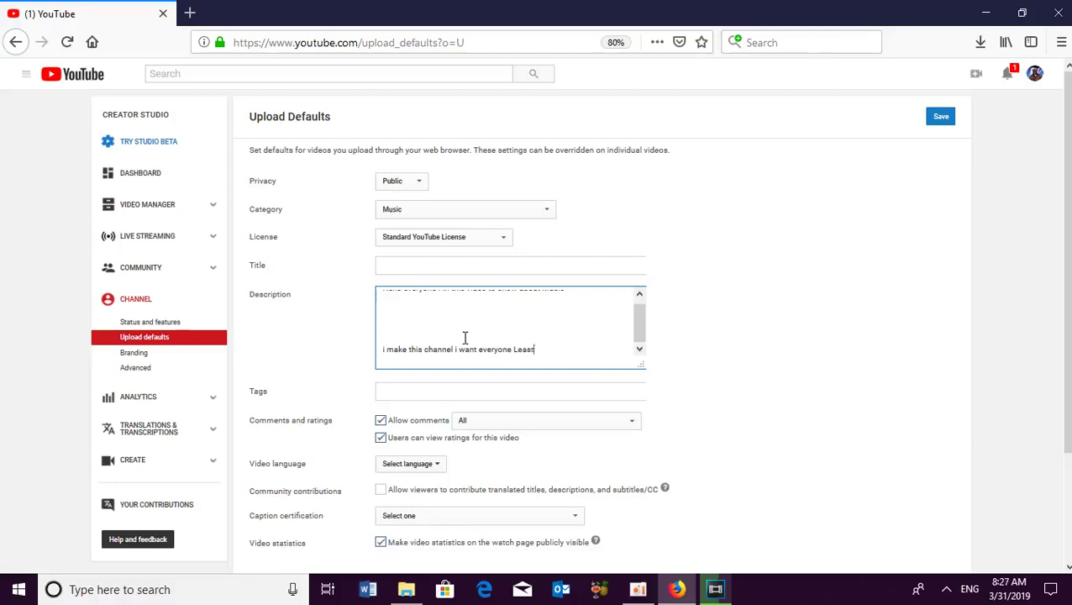
text(on)
key(BackSpace)
key(End)
text(to)
scroll(645, 326, up, 1)
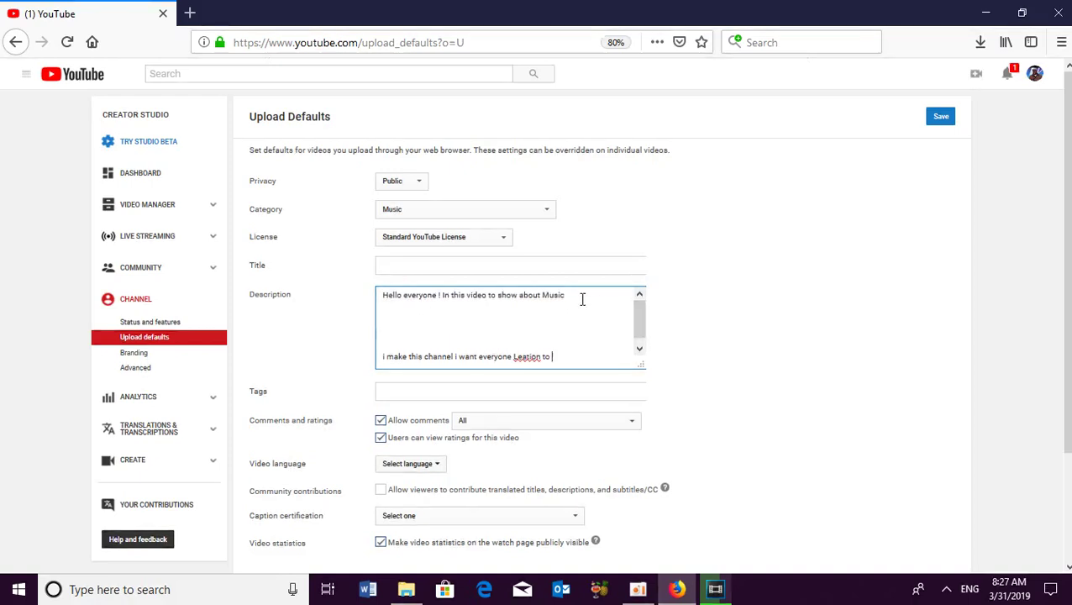
- Copy the word "Music" from the description's first line and paste it at the end of the last line
drag(568, 296, 546, 301)
right_click(546, 301)
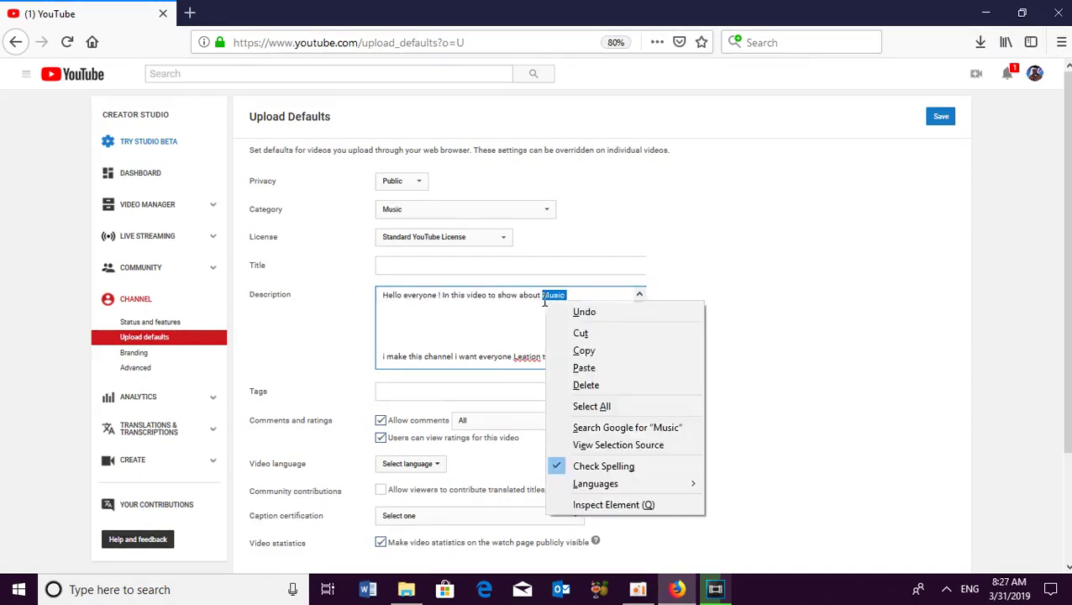
click(580, 348)
click(557, 358)
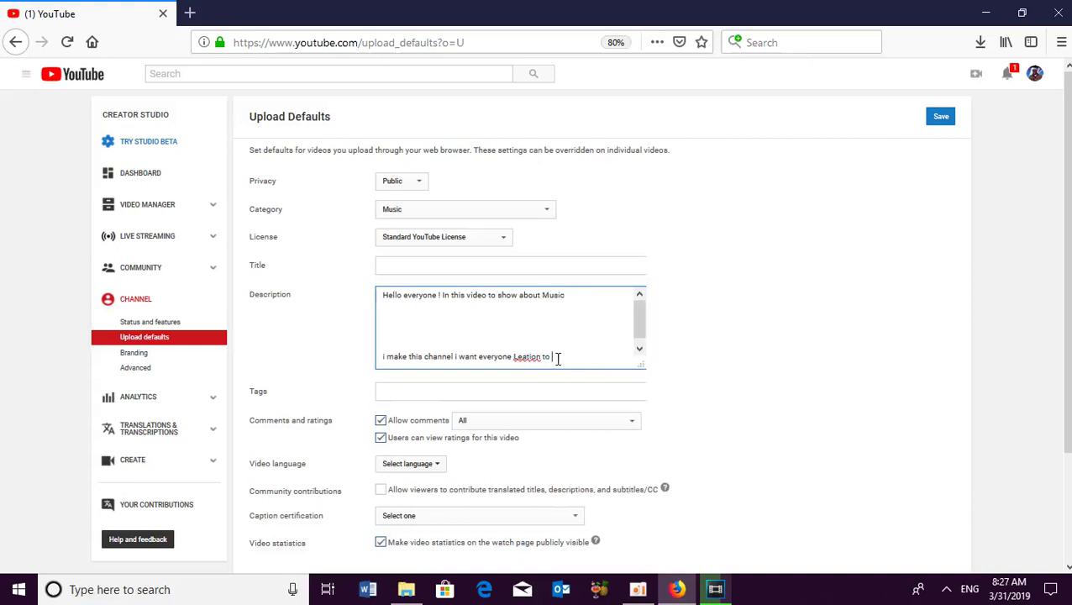
key(ctrl+v)
- Place the cursor on a blank line in the description's middle and open the account's own YouTube channel page in a separate tab
click(388, 323)
click(190, 14)
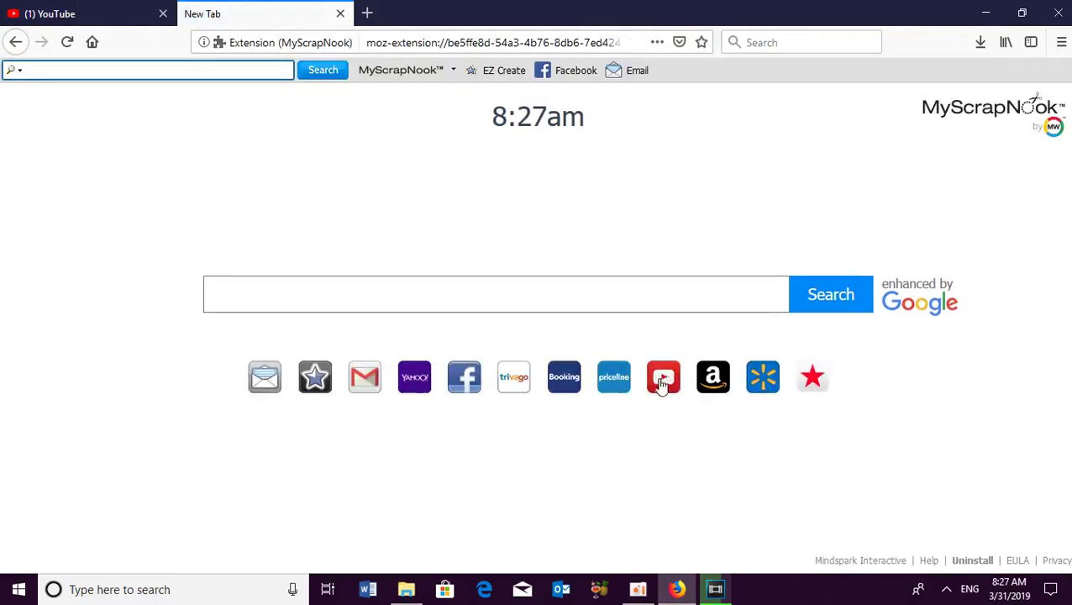
click(658, 385)
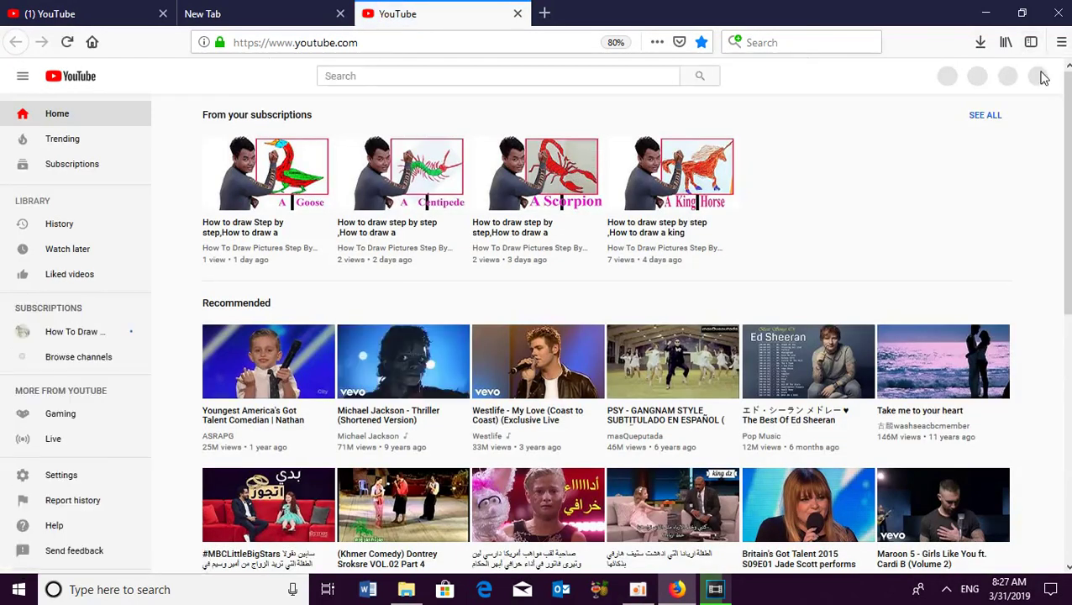
click(1035, 77)
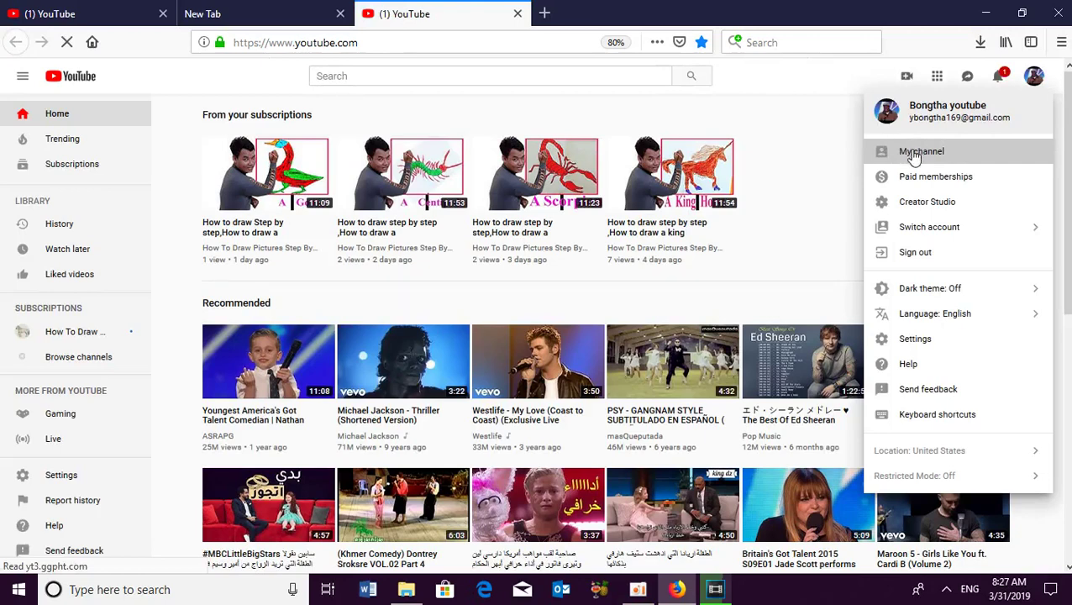
click(988, 157)
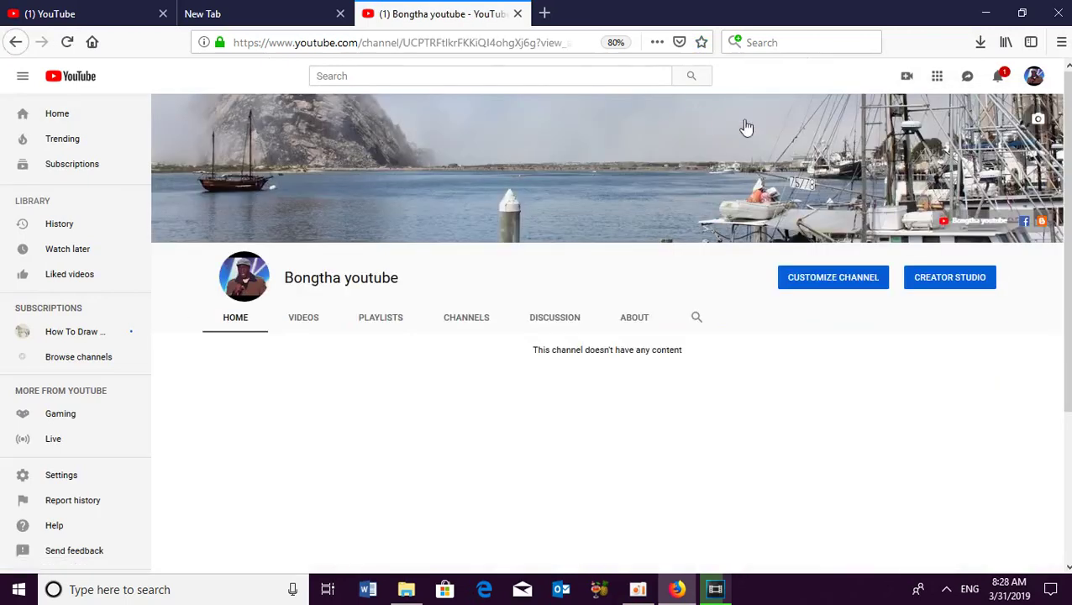
- Copy the channel page's web address and paste it into the blank middle part of the default description
click(550, 43)
right_click(550, 43)
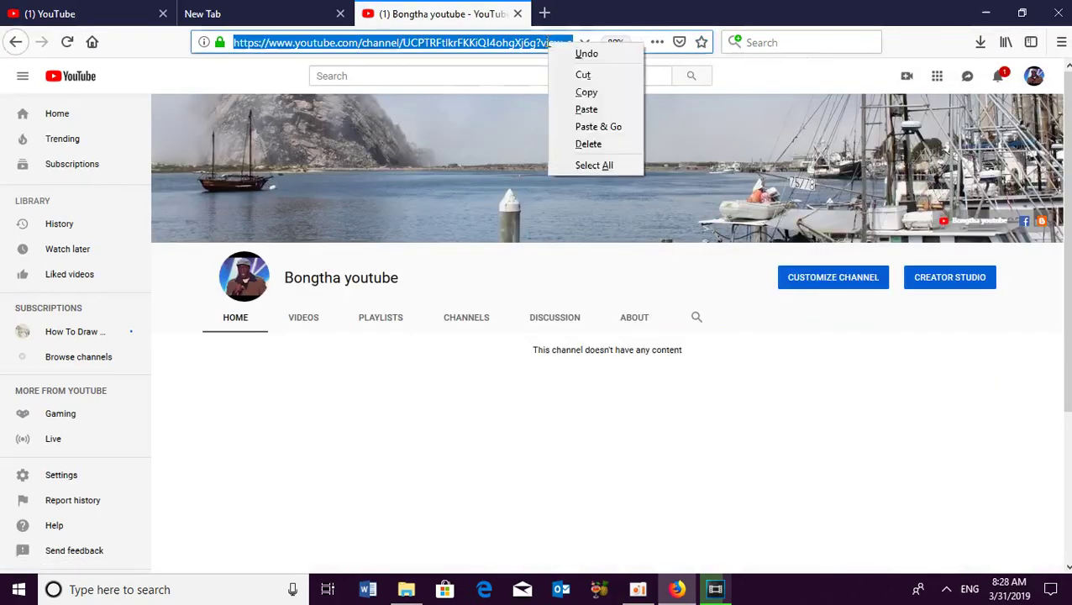
click(586, 92)
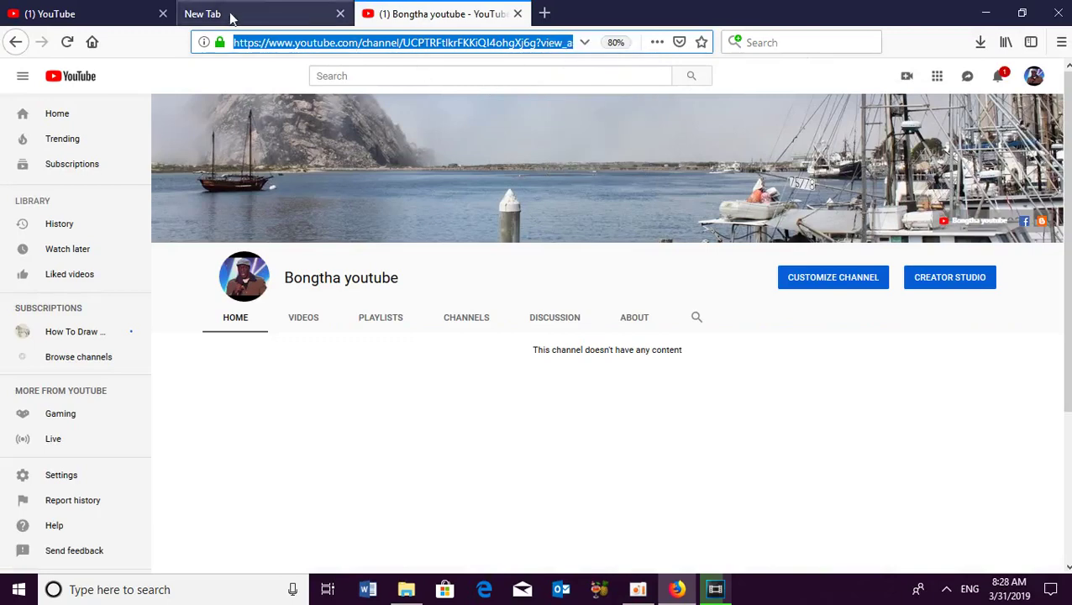
click(115, 18)
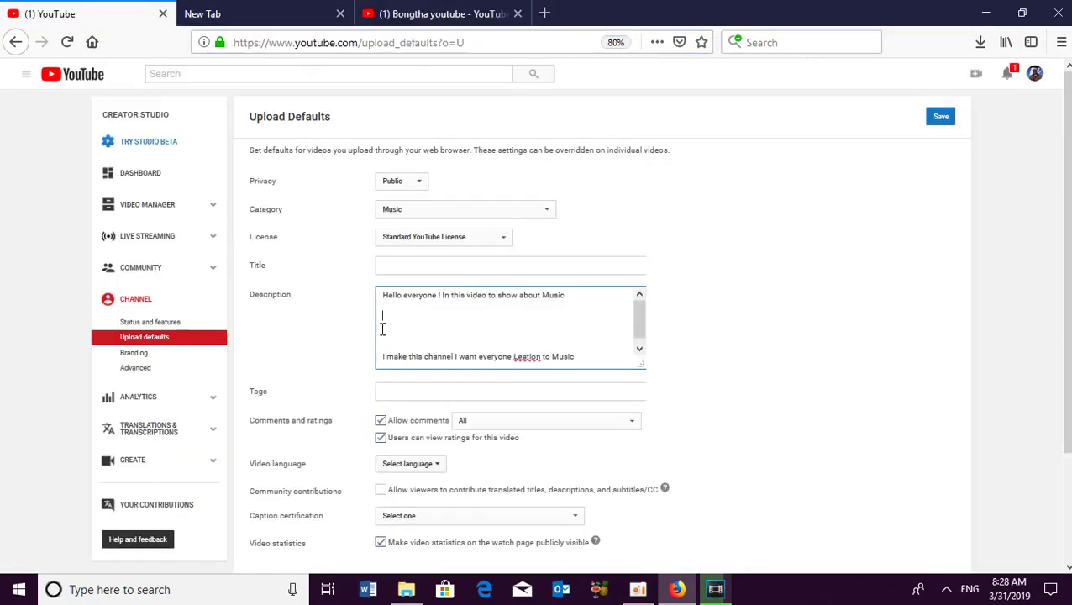
key(ctrl+v)
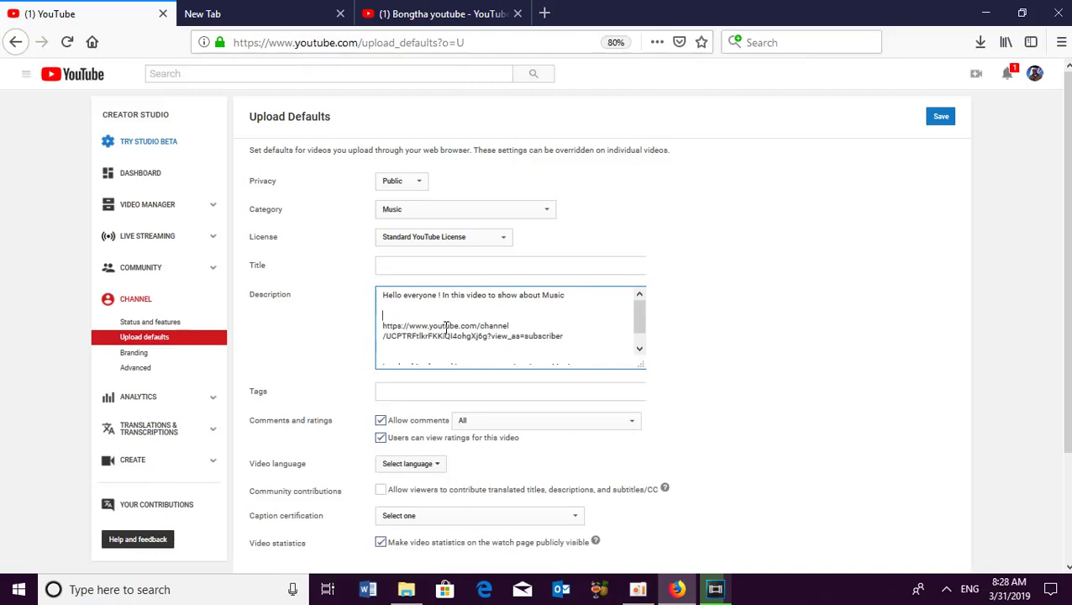
- Add the line "Who want leastoin Music Cliek Hear" above the channel link, with an extra blank line before it
text(w)
key(BackSpace)
text(Who want leastoin Music)
text(Cle)
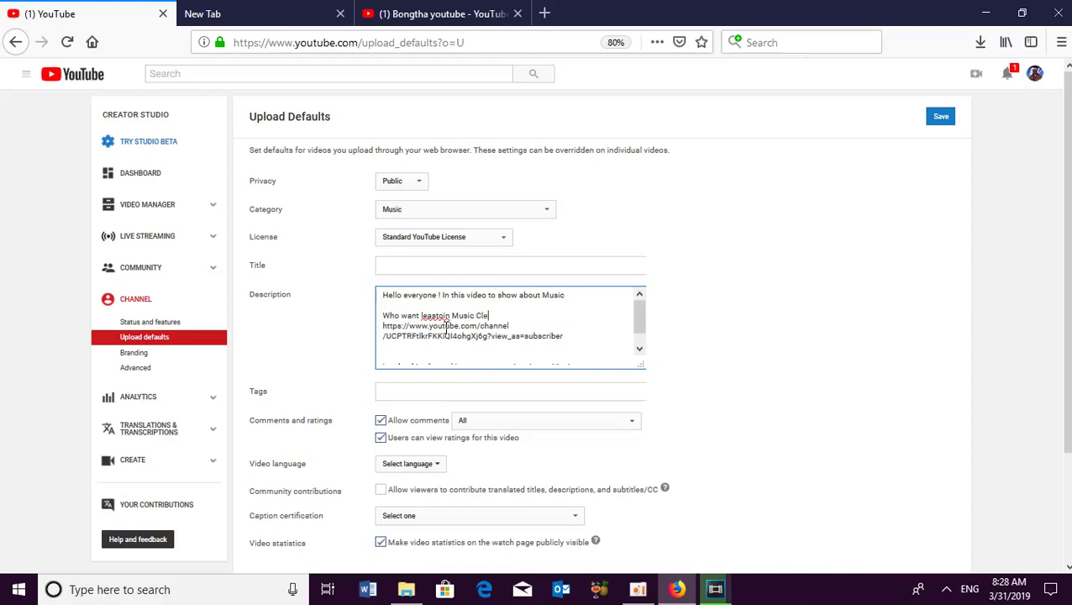
text(ar)
key(BackSpace)
key(BackSpace)
text(iek Hea)
key(BackSpace)
text(a)
mouse_move(638, 304)
mouse_down()
mouse_move(636, 336)
mouse_move(639, 317)
mouse_up()
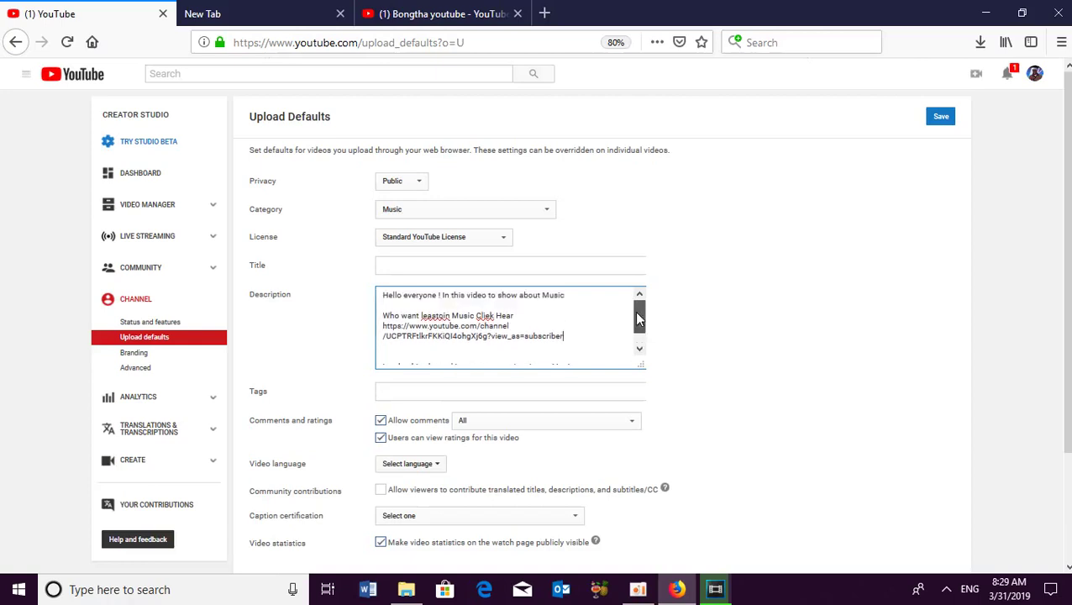
key(Return)
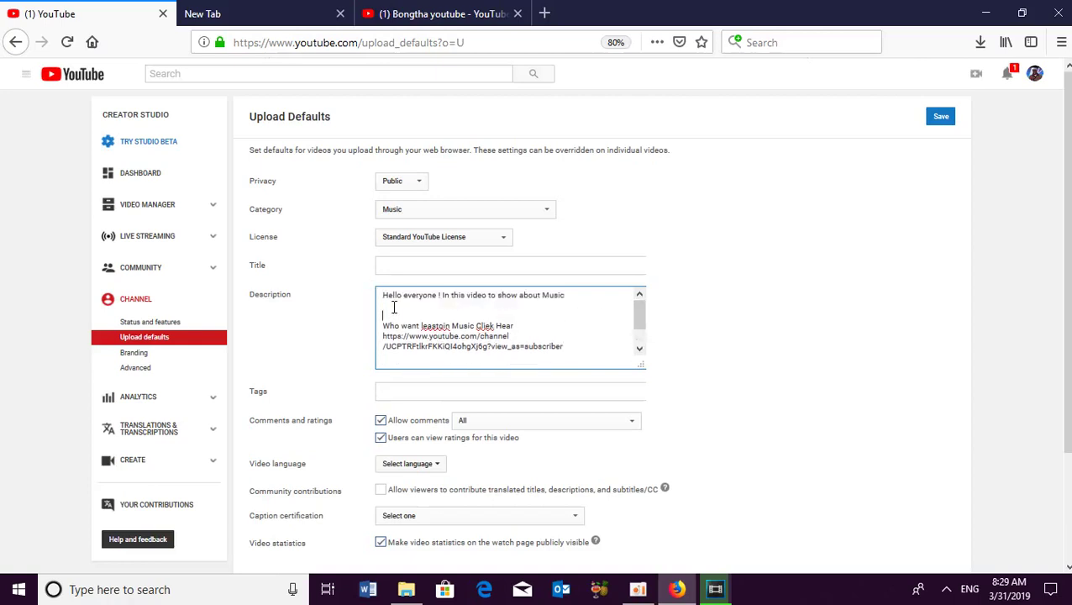
- Add the closing line "Thank you for watch my video" at the end of the description
drag(639, 307, 643, 334)
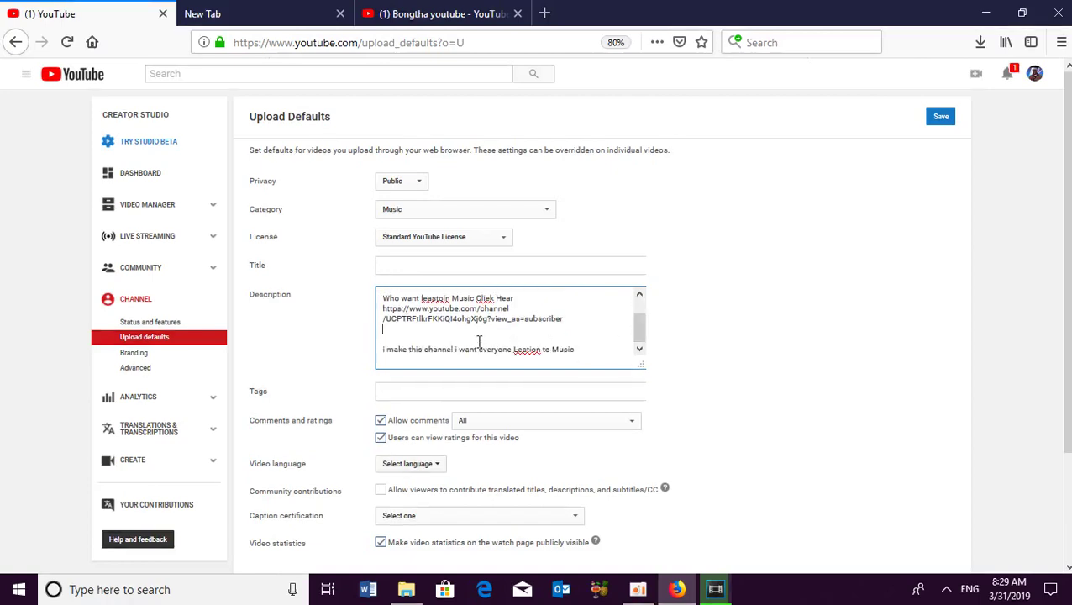
click(578, 348)
text(Thank)
key(BackSpace)
text(you for watch)
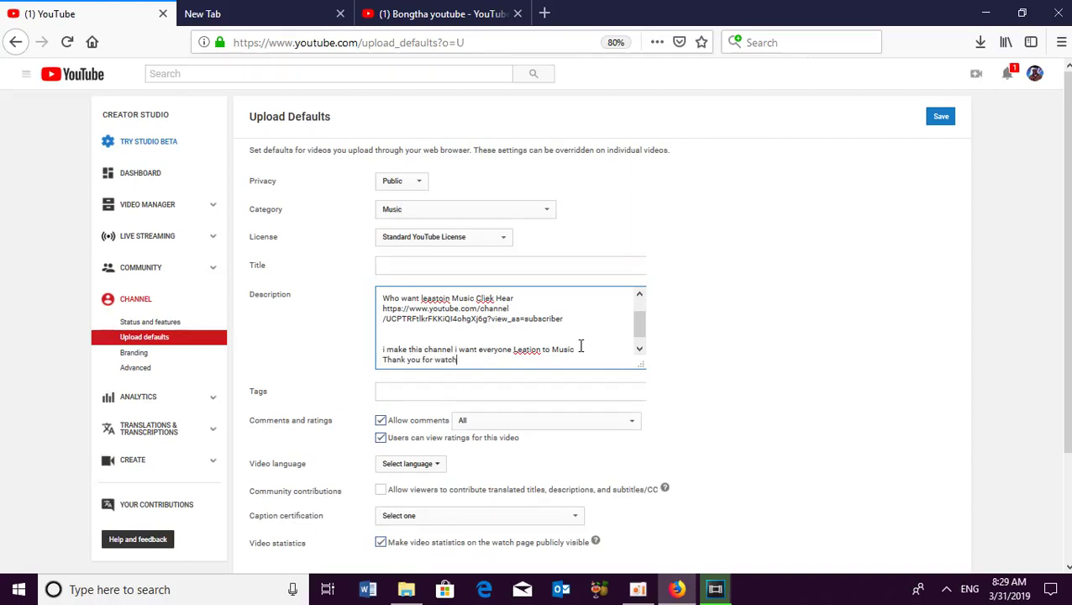
text( my video)
- Set the caption certification to "This content has never aired on television in the U.S." and save the upload defaults
drag(640, 330, 646, 309)
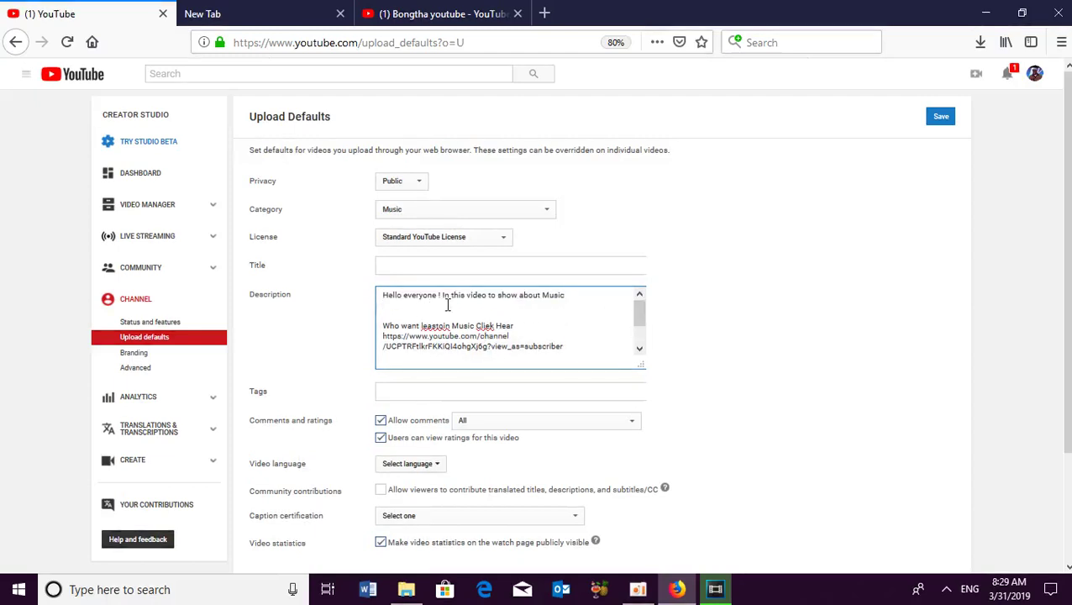
click(566, 296)
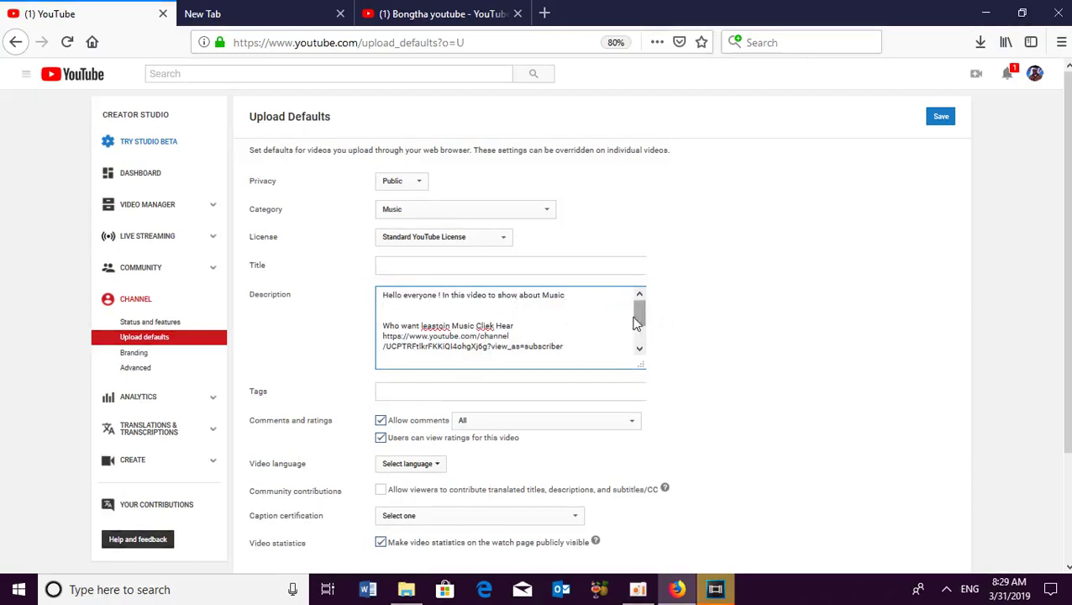
drag(639, 313, 641, 331)
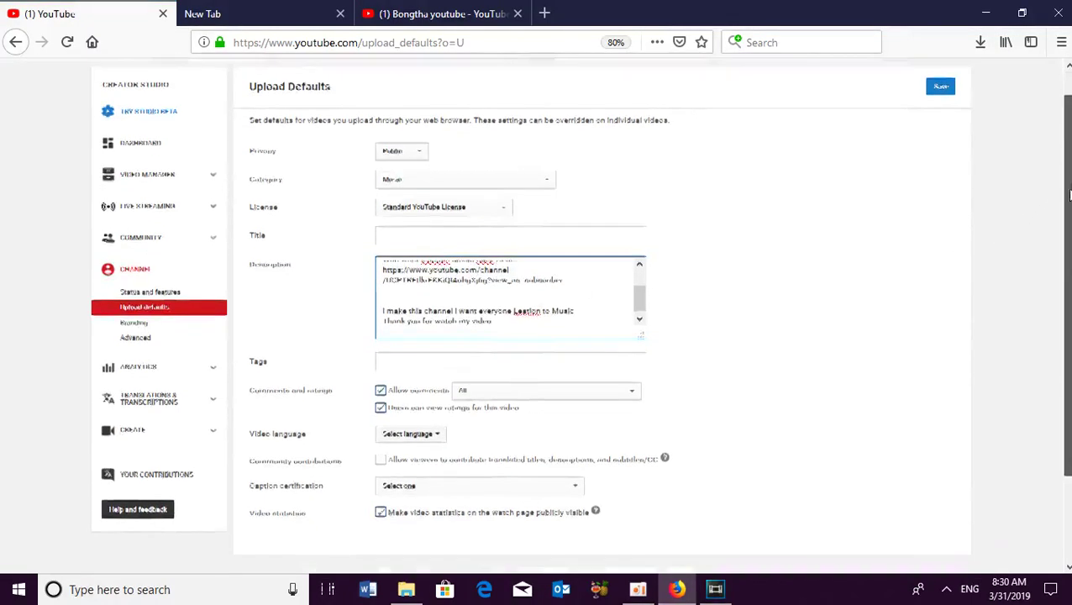
scroll(704, 386, down, 3)
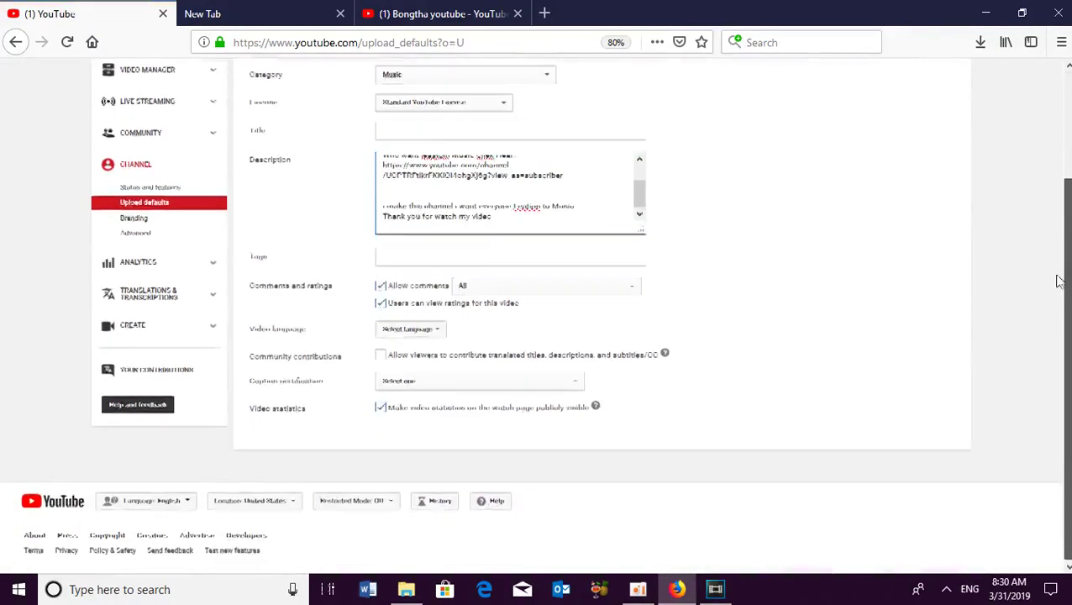
click(425, 380)
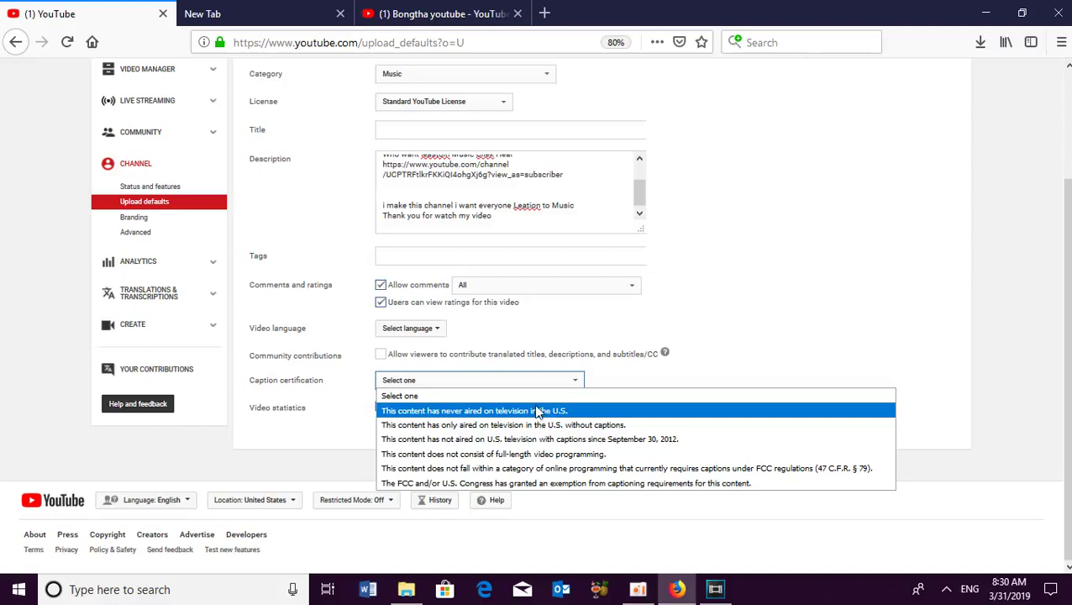
click(536, 411)
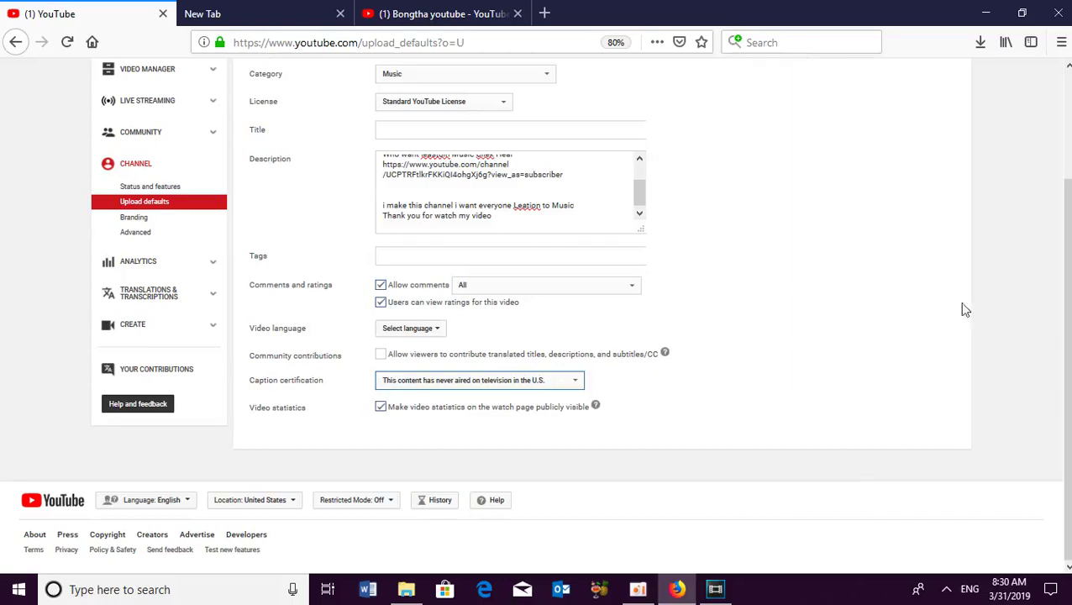
scroll(536, 410, up, 3)
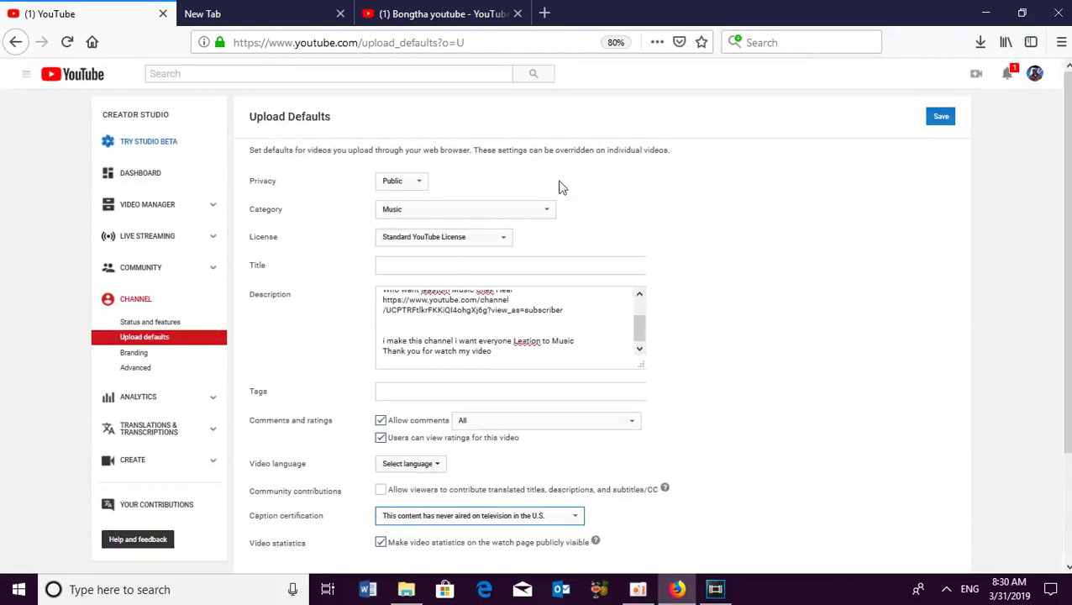
click(941, 118)
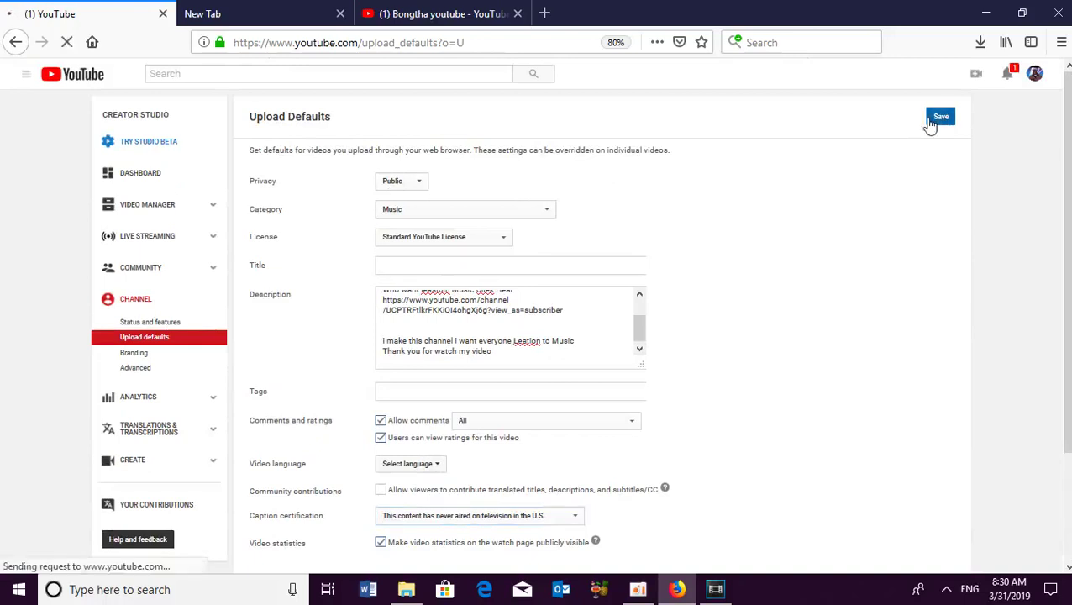
- Try to delete the Untitle3333d-1 image, the Weak_Knight music file and its companion file from the desktop
click(986, 12)
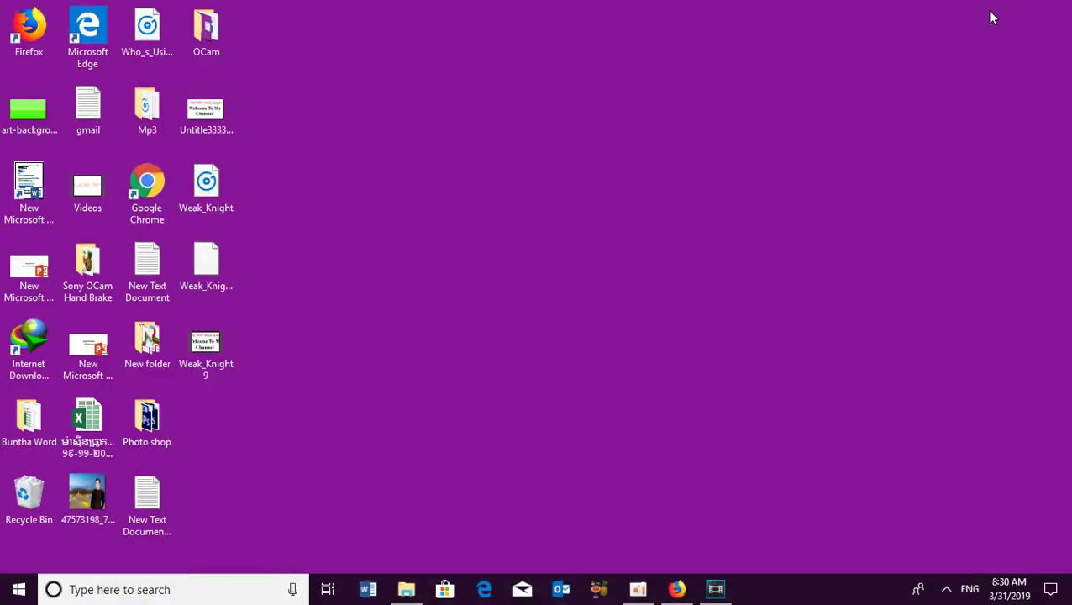
right_click(446, 251)
drag(169, 79, 236, 321)
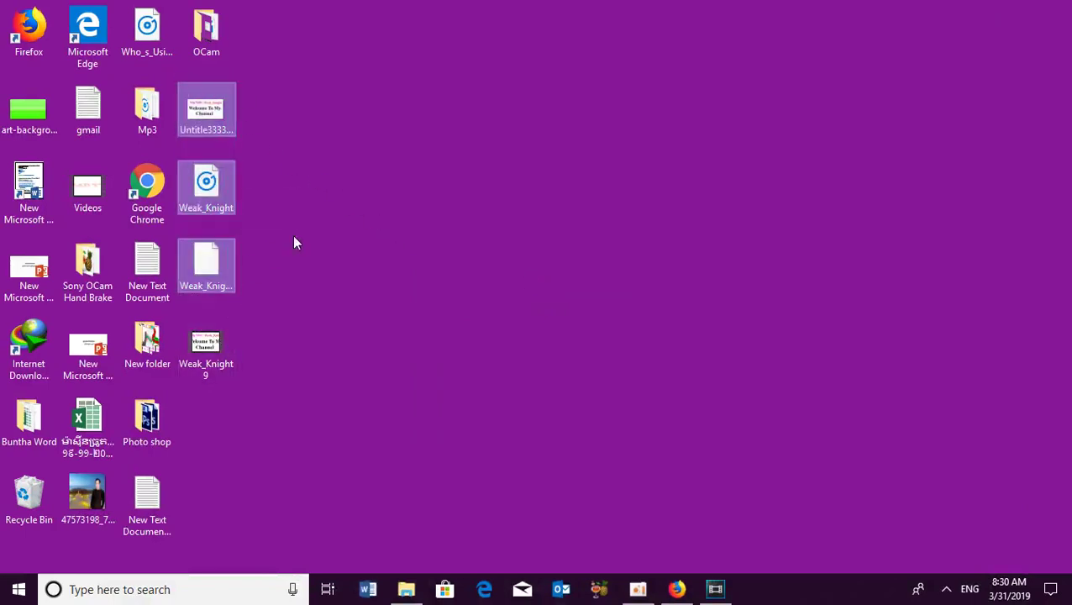
key(Delete)
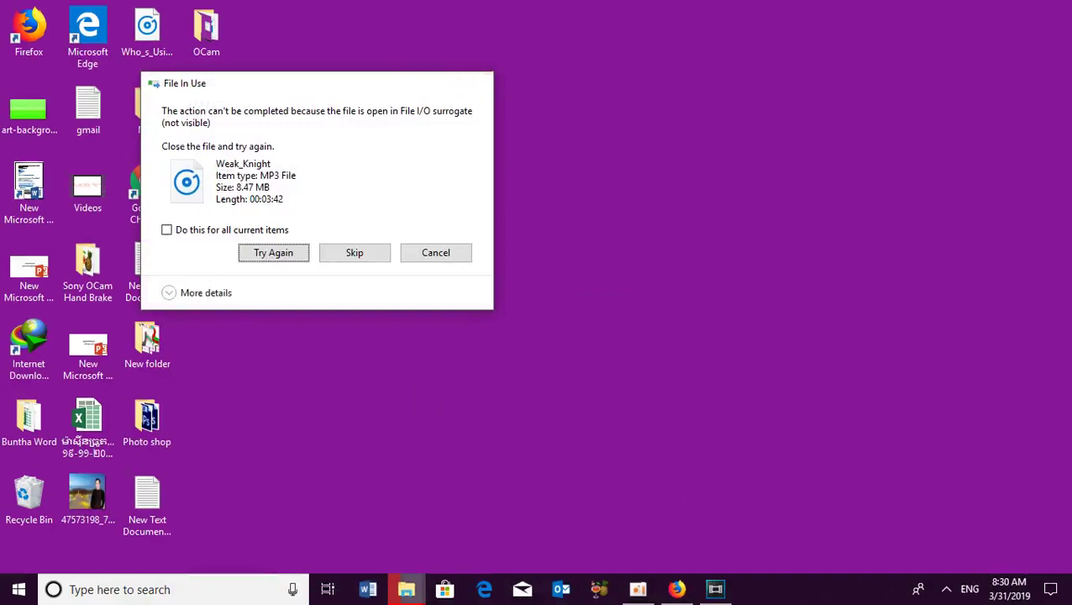
click(491, 82)
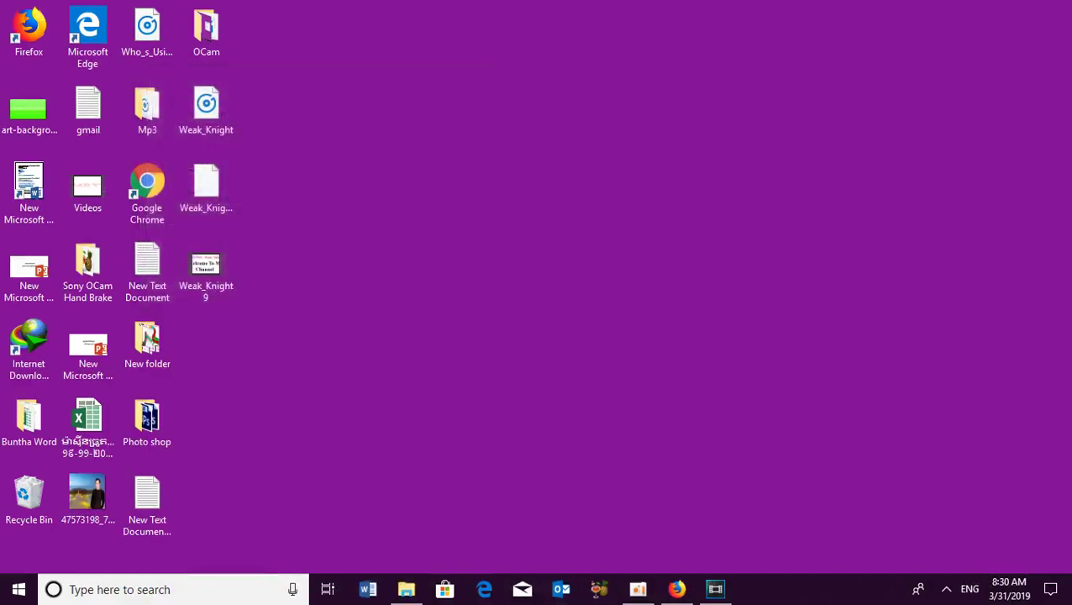
- Switch to Vegas Pro 13 and close it without saving the Untitled project
click(719, 590)
click(1055, 8)
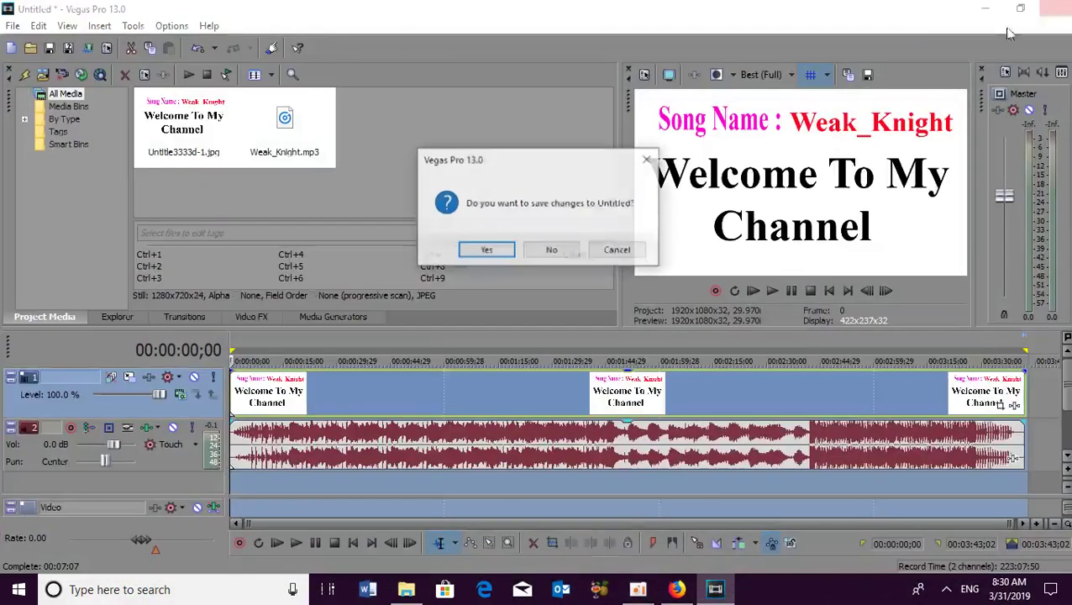
click(552, 249)
- Delete the Weak_Knight music file and its companion file from the desktop and refresh the desktop
right_click(480, 143)
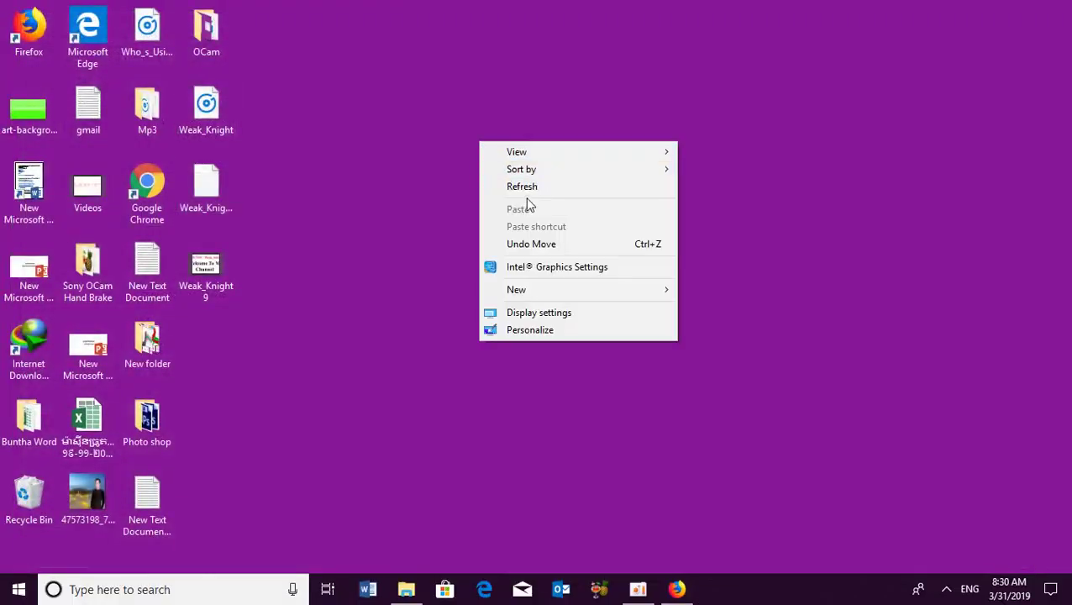
click(528, 187)
drag(177, 66, 241, 204)
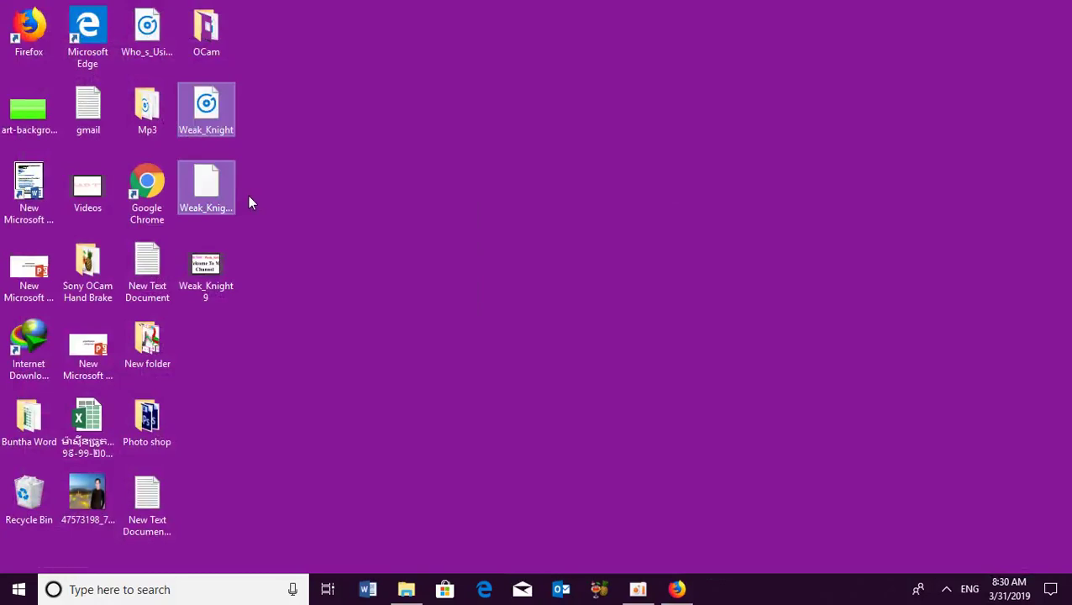
key(Delete)
right_click(422, 154)
click(460, 200)
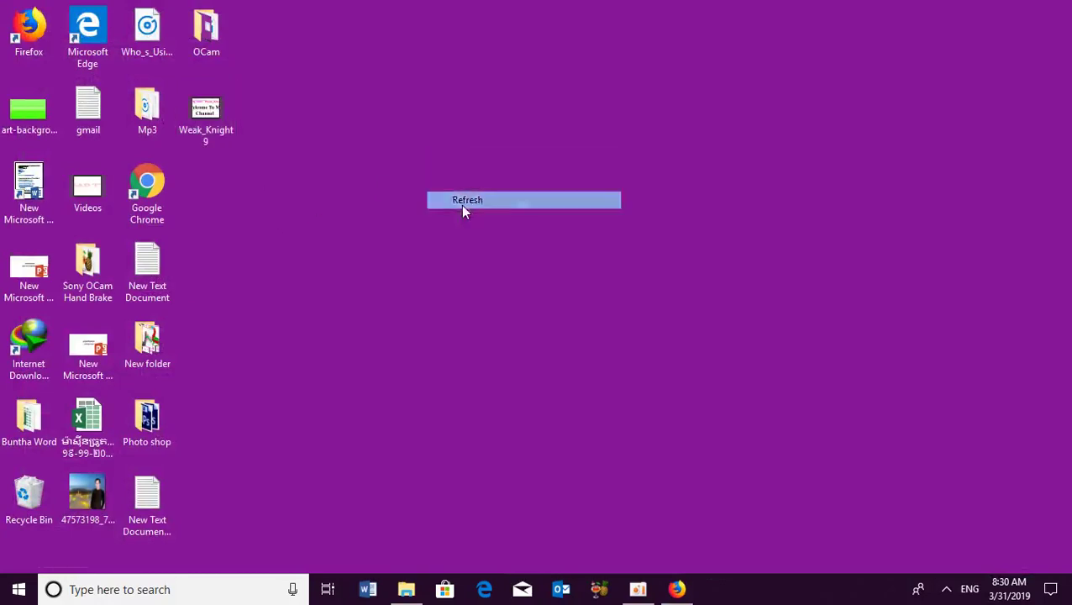
- Switch to Firefox, open the YouTube video upload page and upload the Weak_Knight 9 video from the Desktop
click(676, 589)
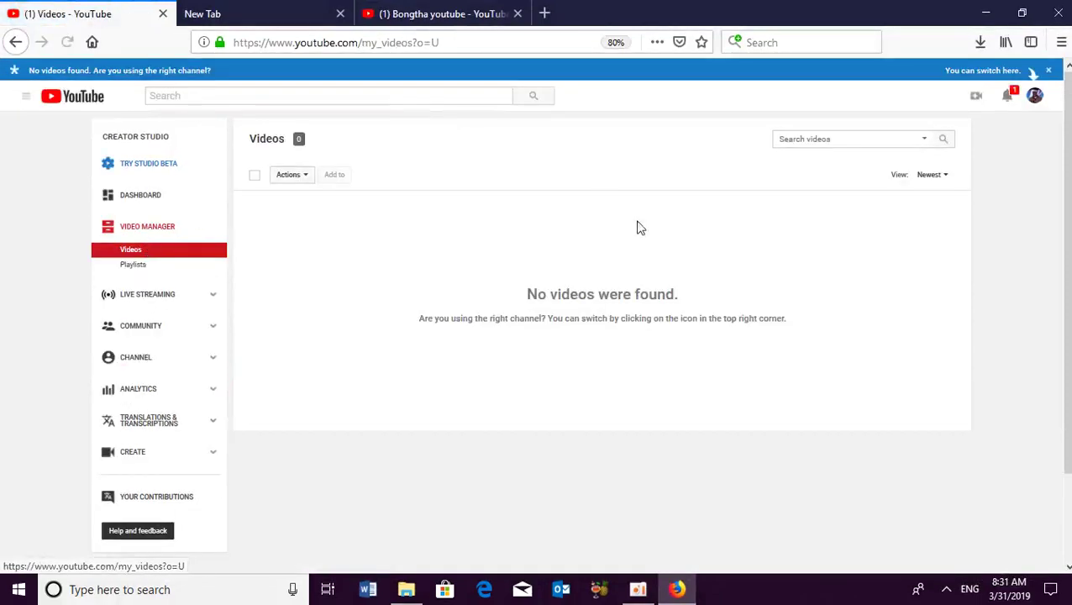
click(977, 97)
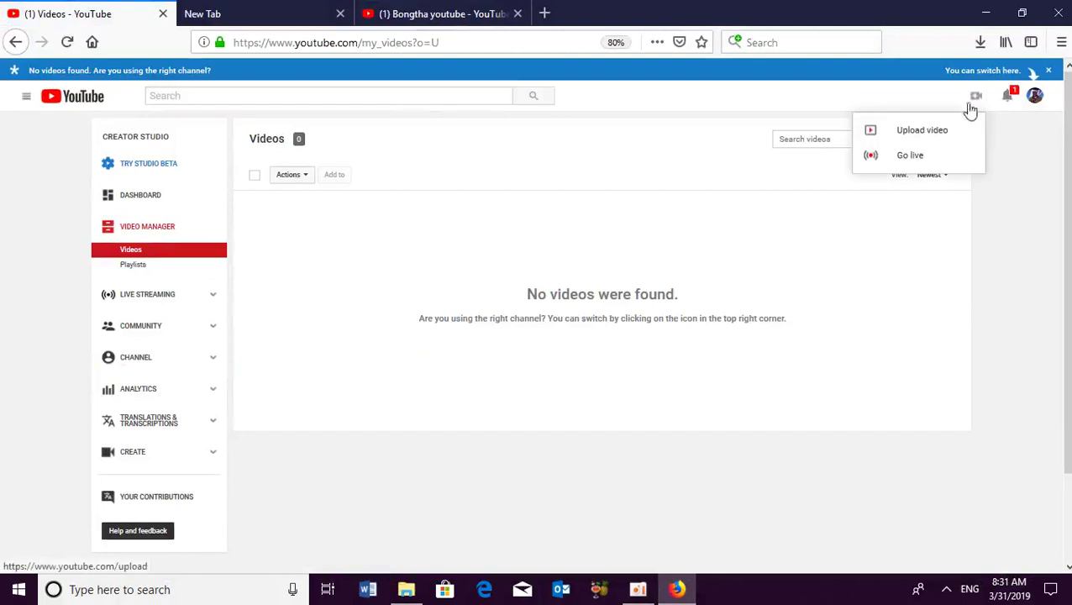
click(918, 133)
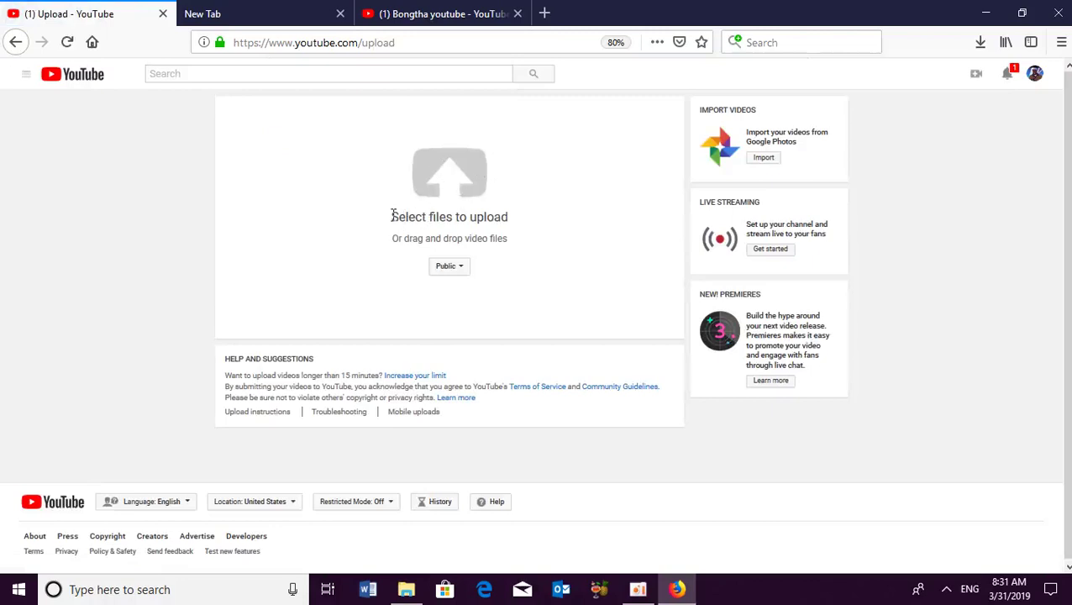
drag(395, 210, 547, 227)
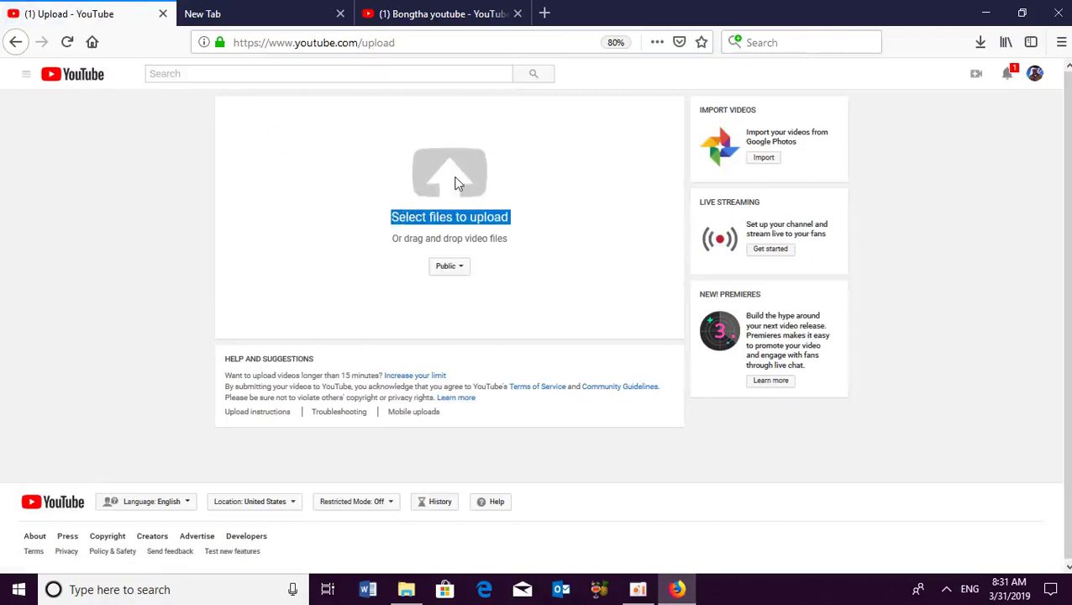
click(458, 184)
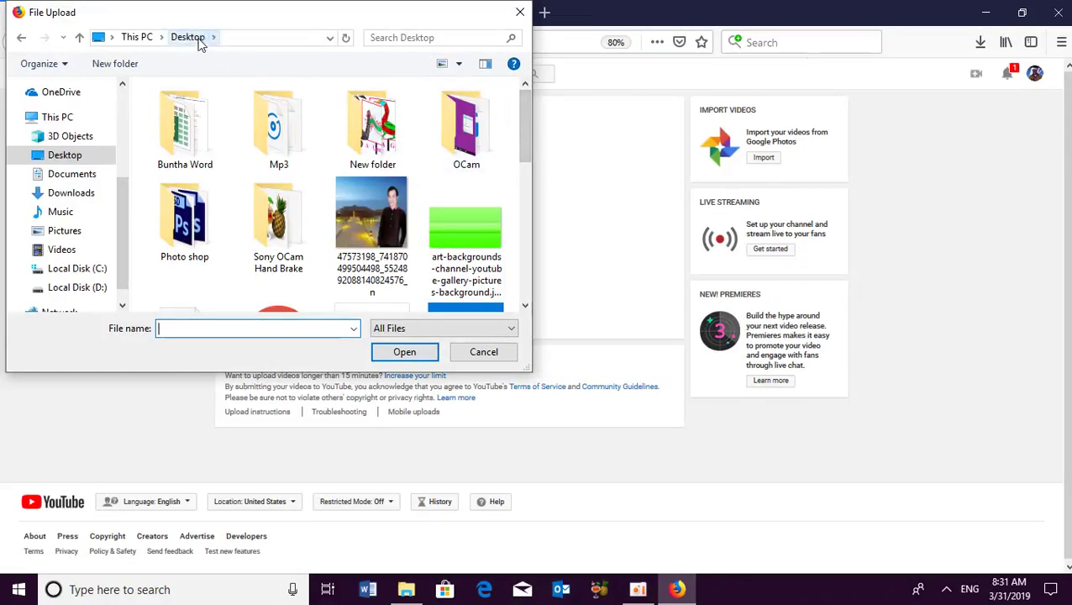
drag(522, 125, 502, 244)
click(282, 187)
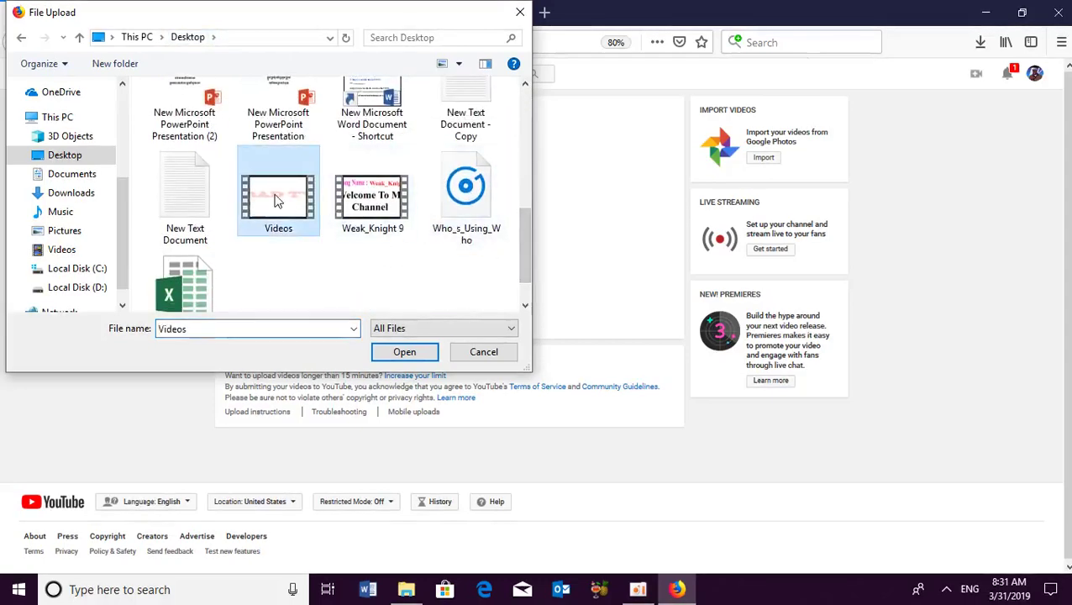
click(366, 197)
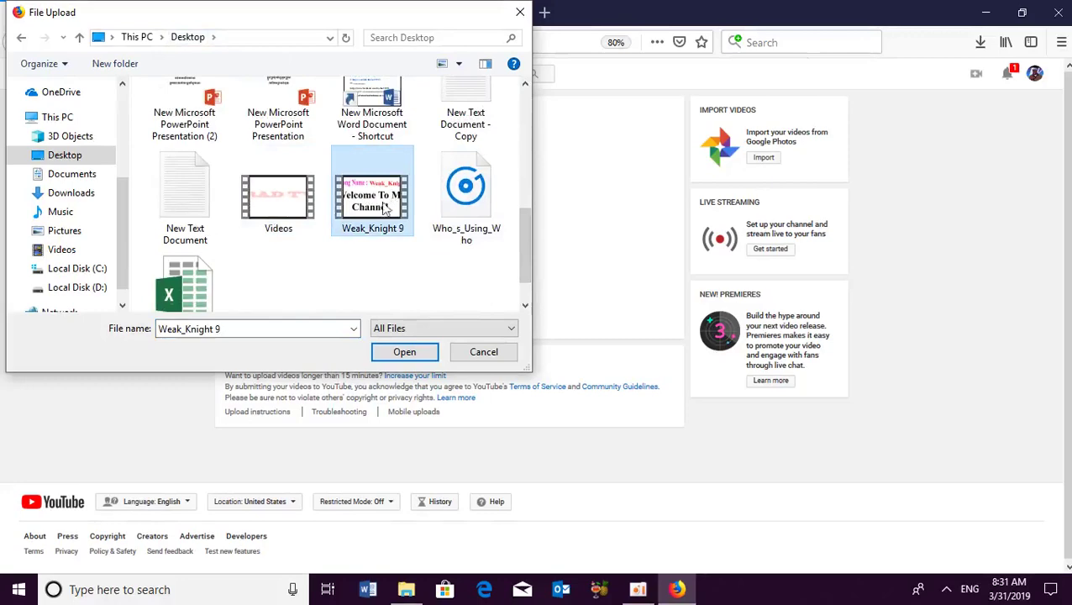
click(405, 352)
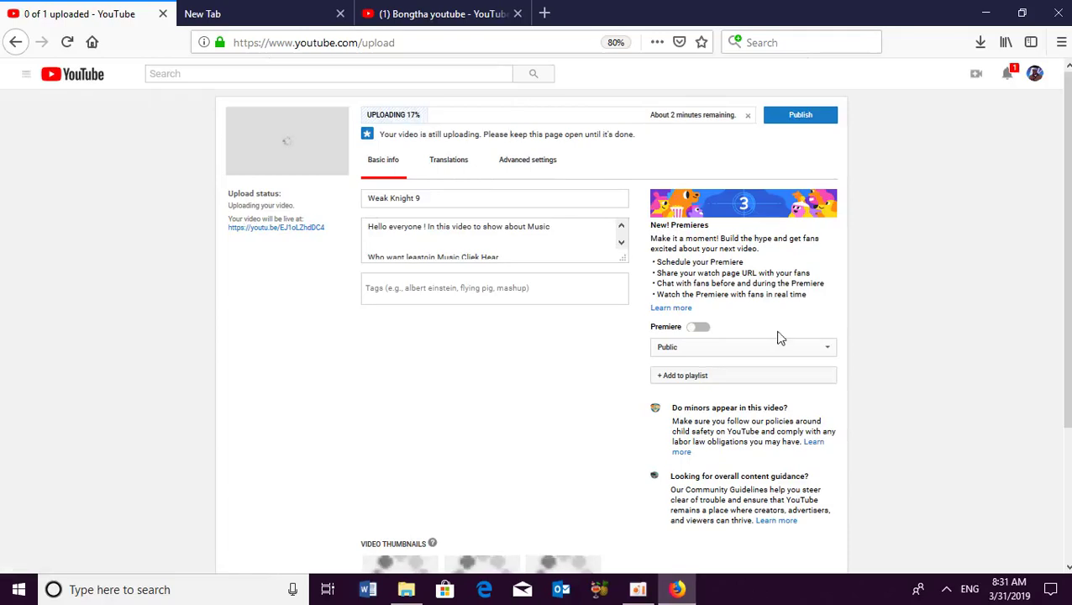
- Set the uploading video's title to "Weak Knight" and copy it
click(446, 281)
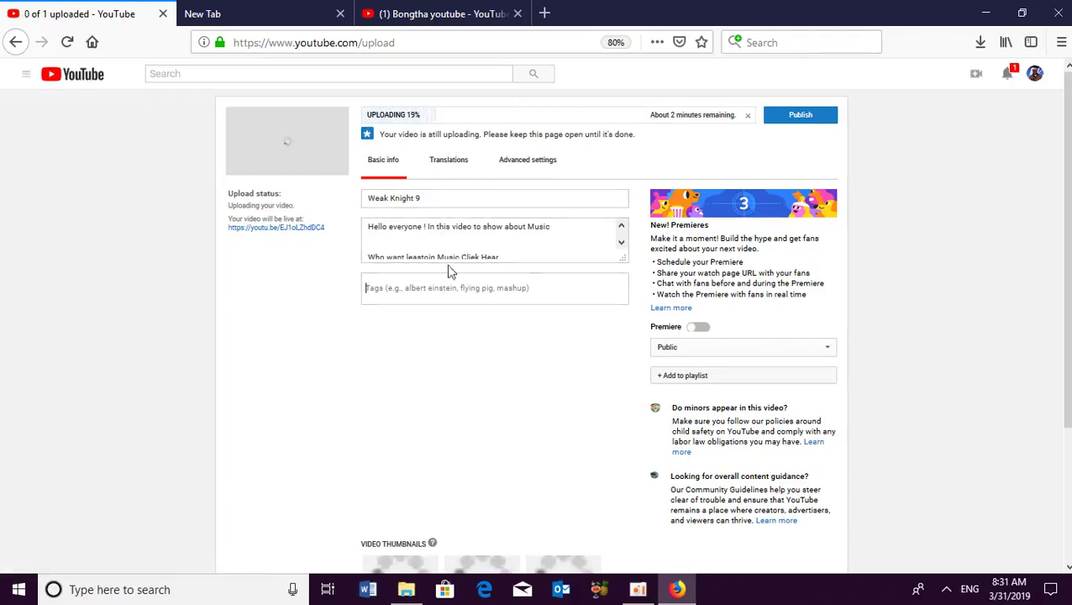
click(424, 198)
key(BackSpace)
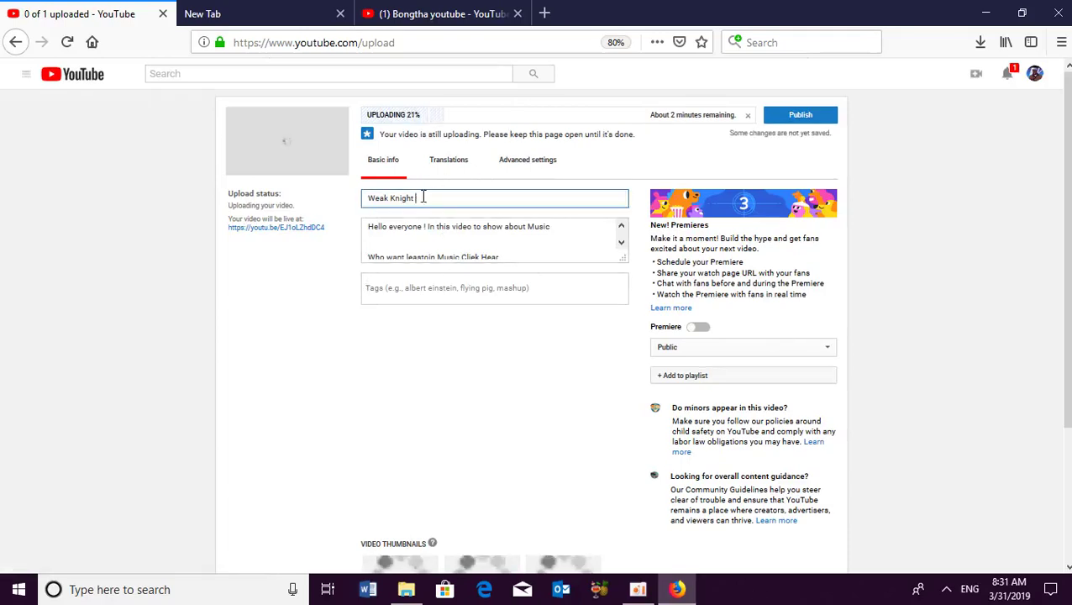
drag(423, 198, 366, 193)
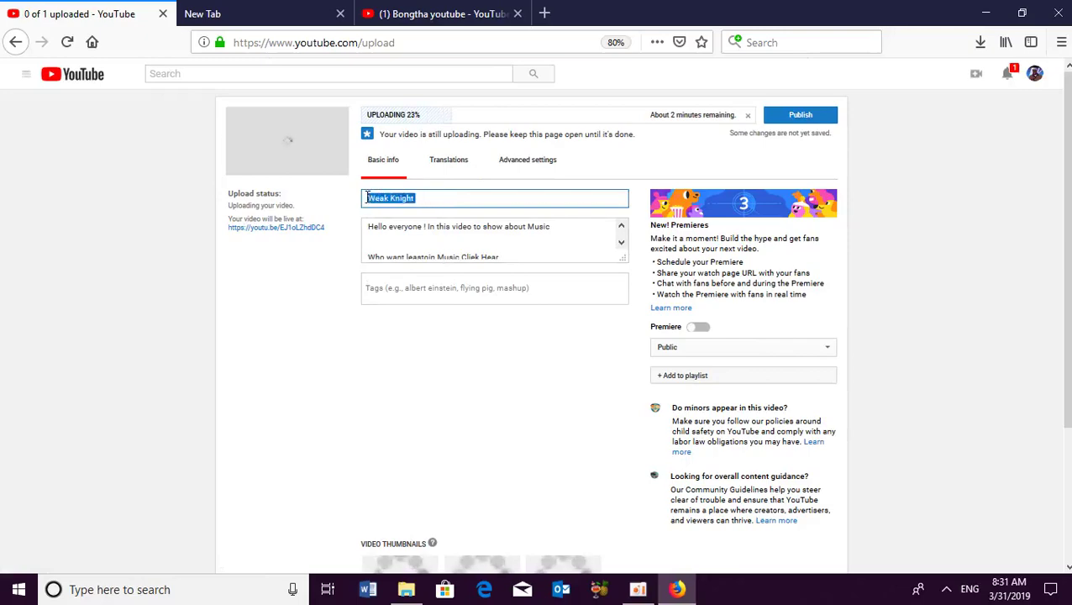
- Close the Bongtha youtube channel page, open the YouTube home page separately and close the empty New Tab page
click(395, 14)
click(516, 14)
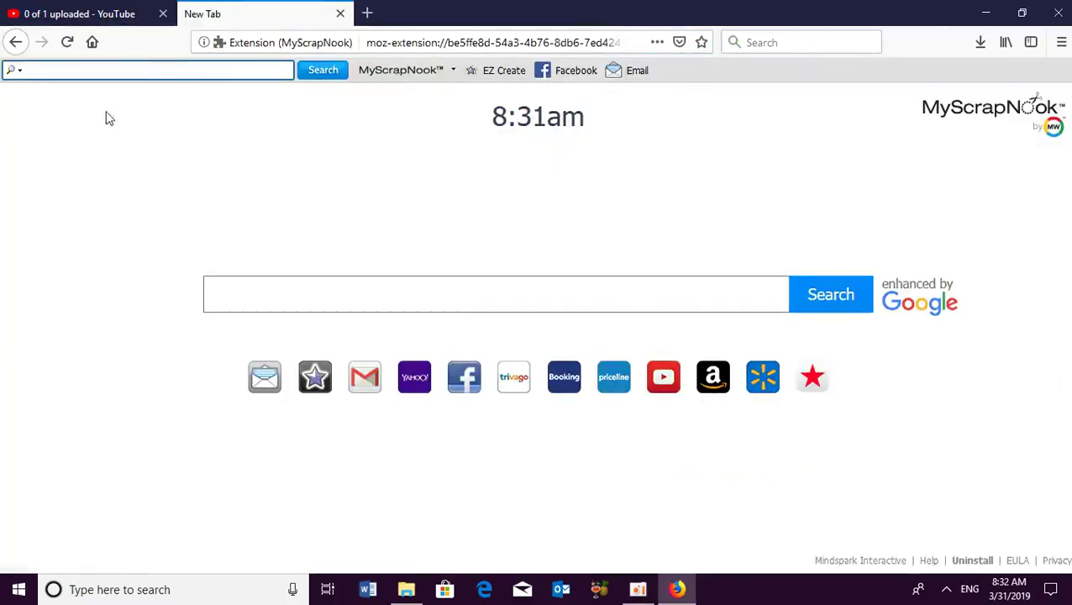
click(657, 378)
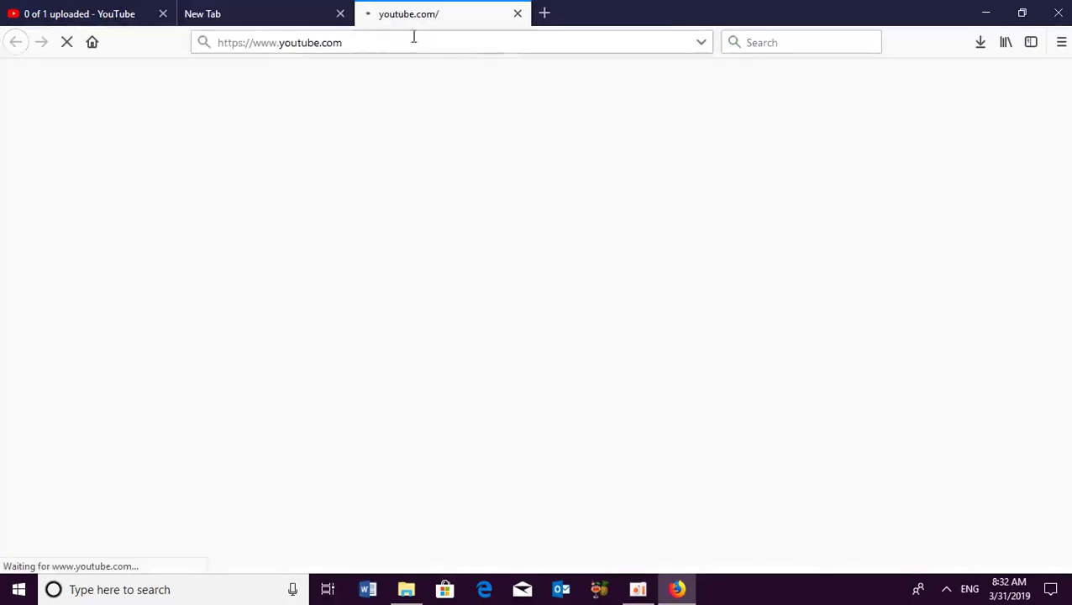
click(340, 14)
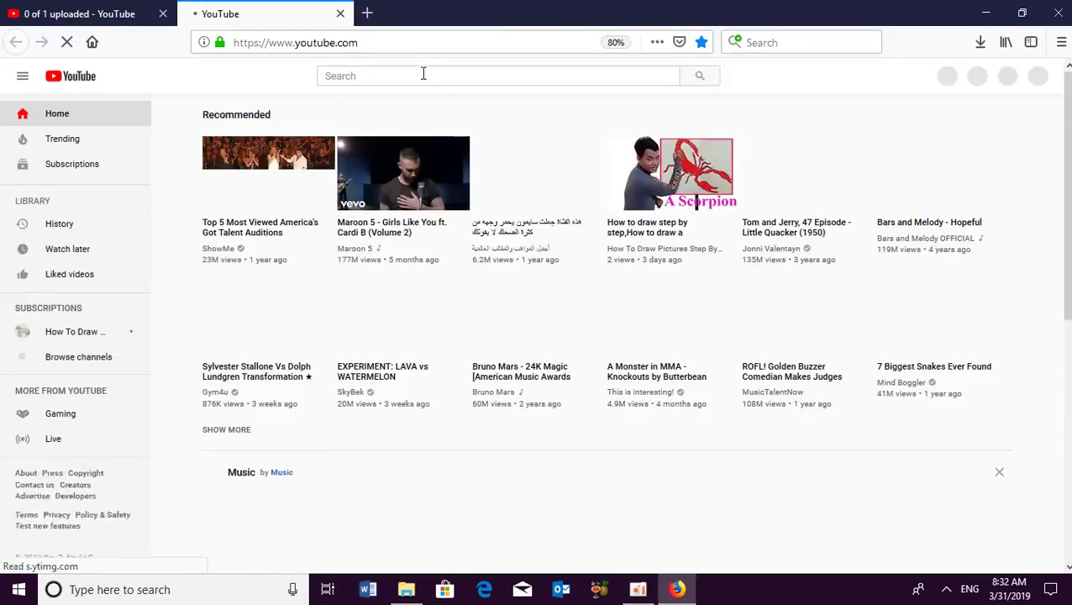
click(337, 42)
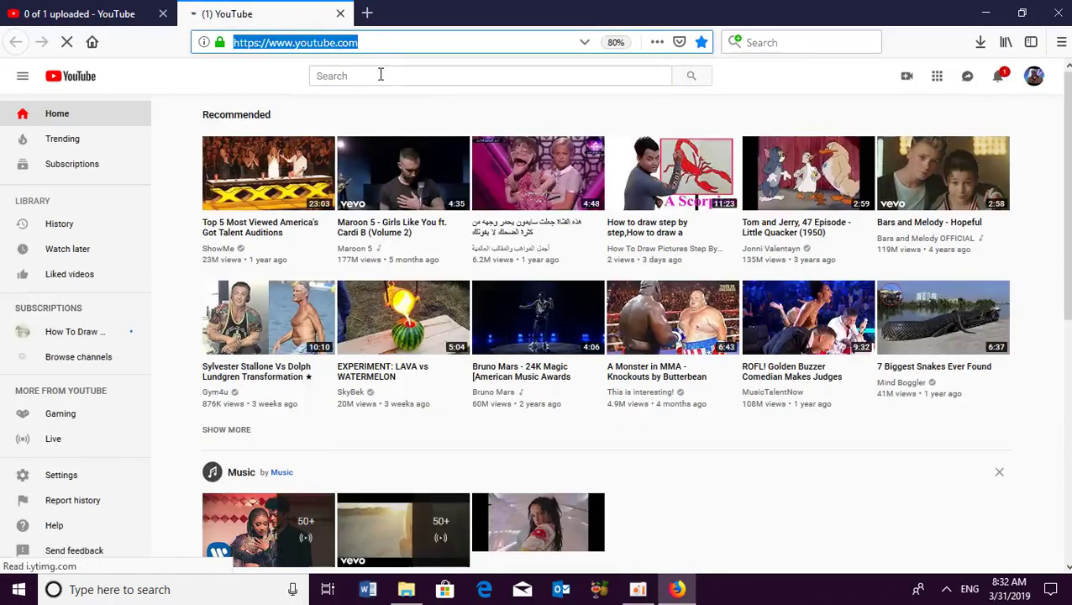
- Search YouTube for "Weak Knight" and open the Devon Church - Weak Knight video by No Copyright Music
click(381, 75)
text(Weak Knight)
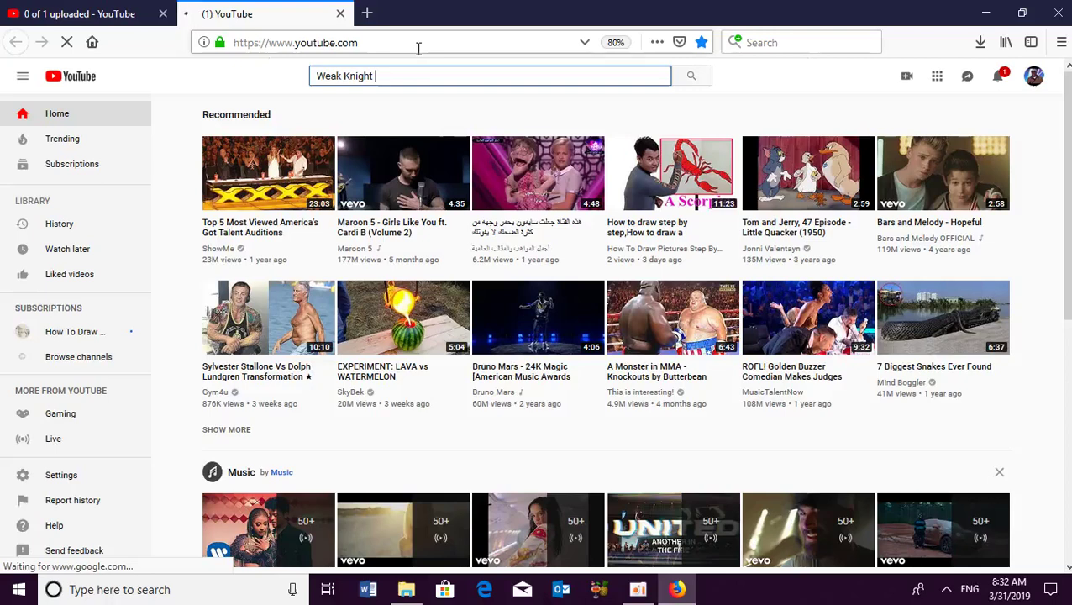
key(Return)
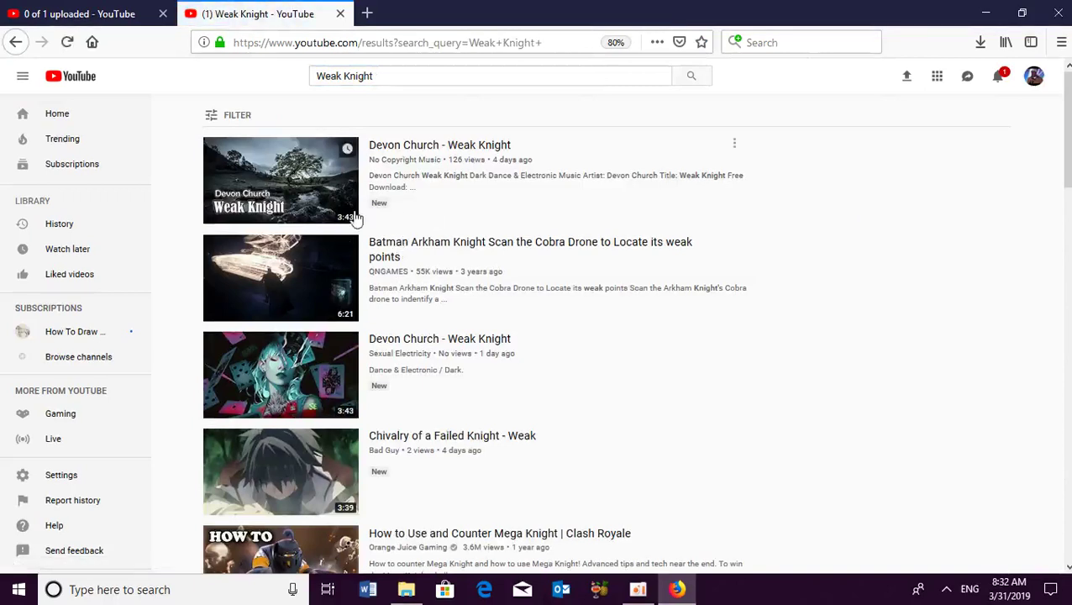
click(326, 205)
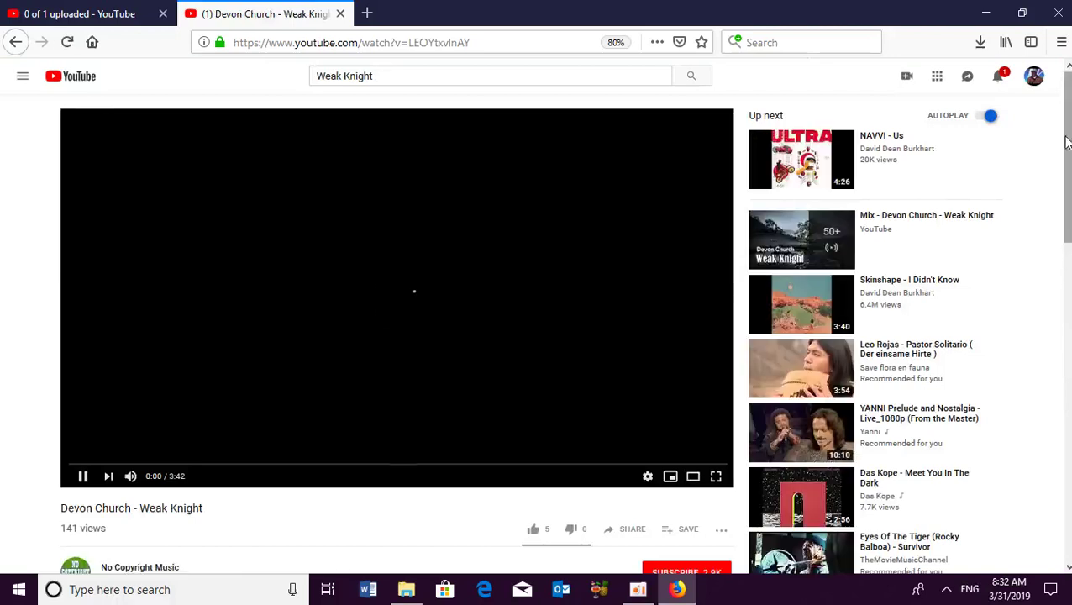
- Expand the video's description and copy the paragraph starting "No Copyright Music promote music that's free to download"
scroll(1066, 168, down, 2)
scroll(1065, 168, down, 3)
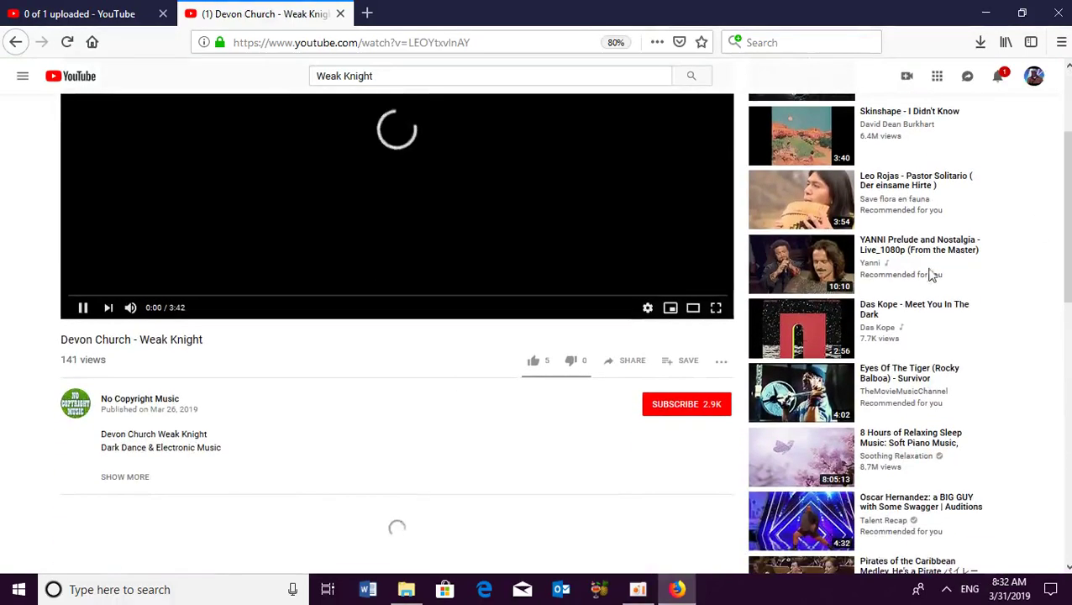
click(131, 478)
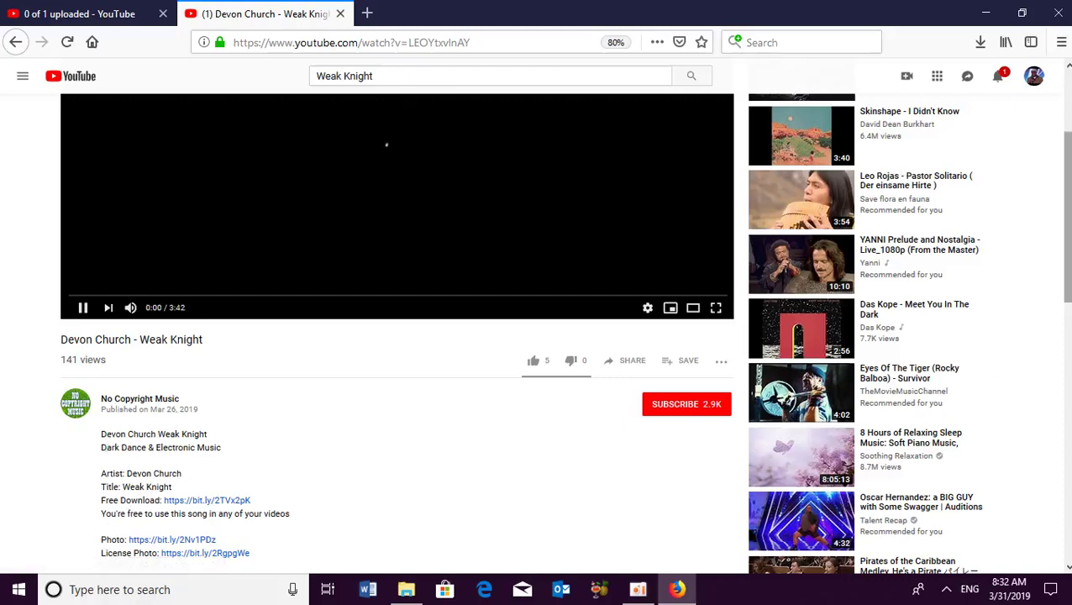
drag(1063, 221, 1060, 287)
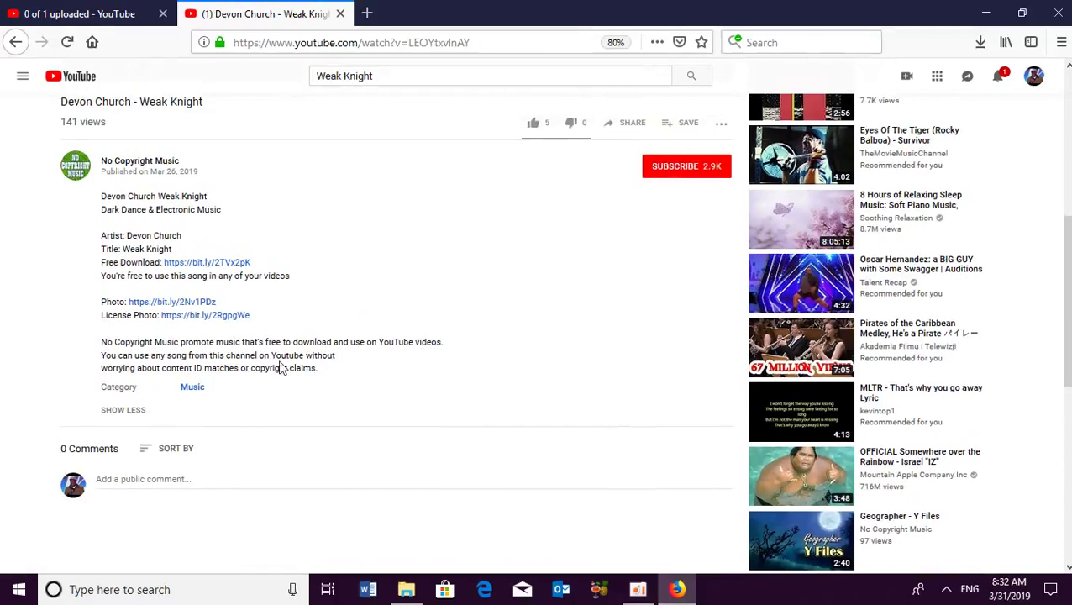
drag(100, 342, 309, 369)
key(ctrl+c)
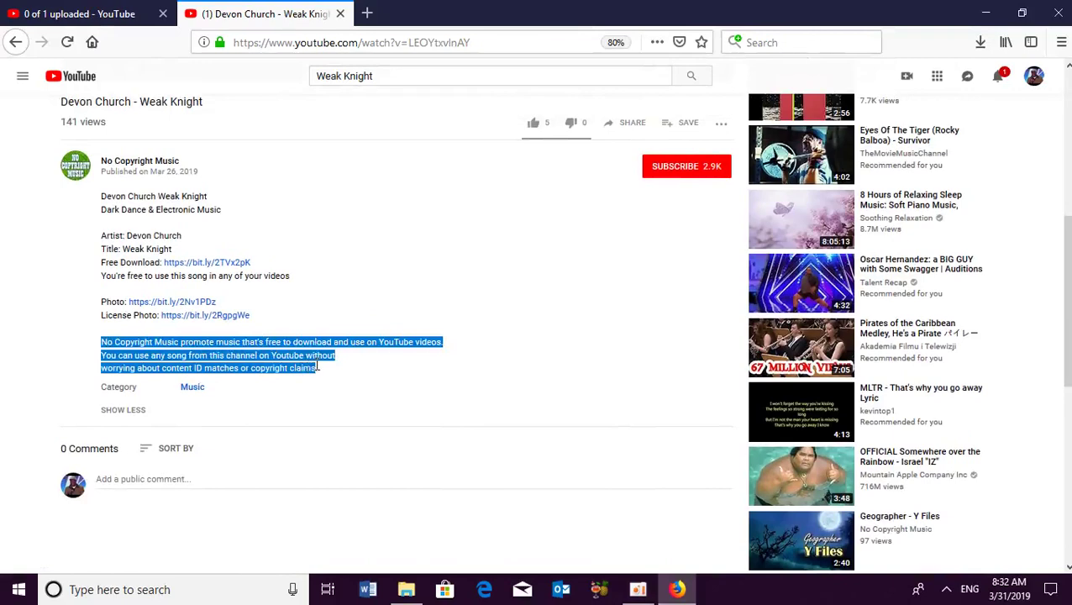
right_click(313, 368)
click(341, 382)
- Paste the copied No Copyright Music paragraph into the uploading video's description below the channel link, separated by a blank line
click(128, 14)
click(534, 243)
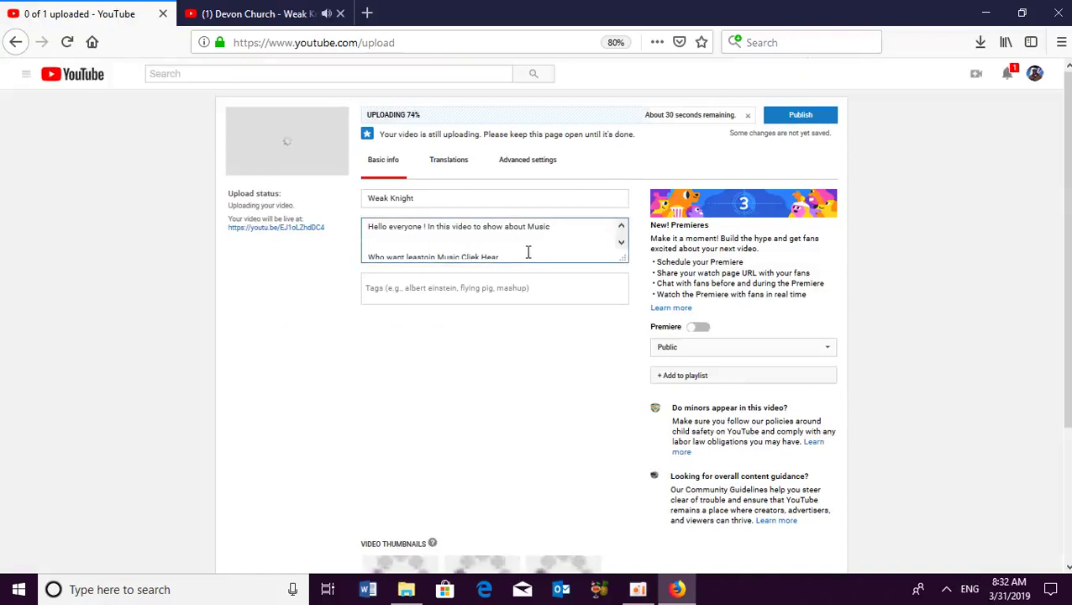
scroll(619, 245, down, 5)
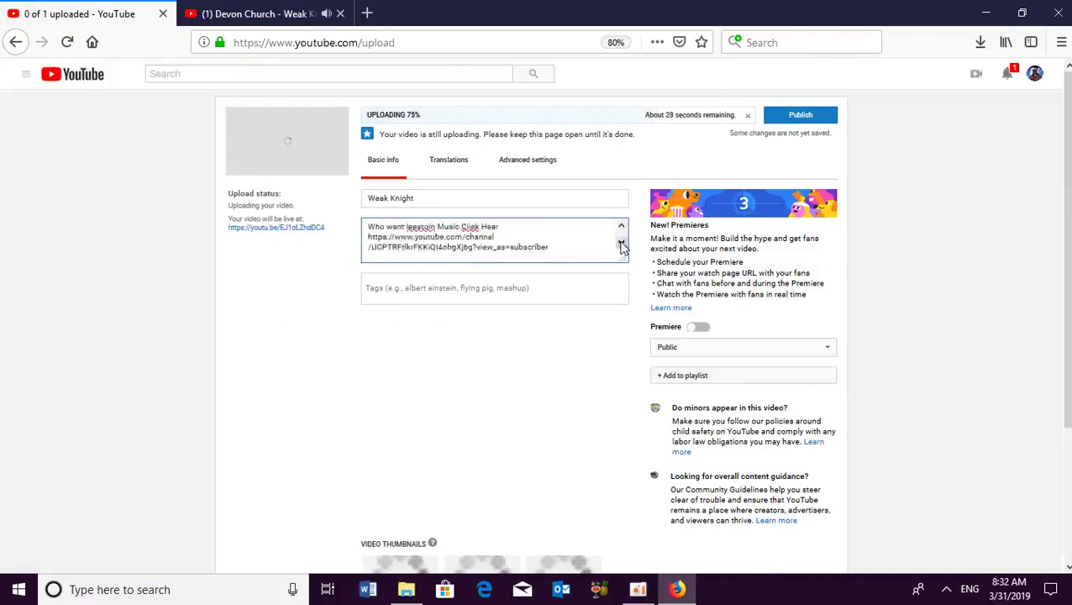
click(387, 224)
key(ctrl+v)
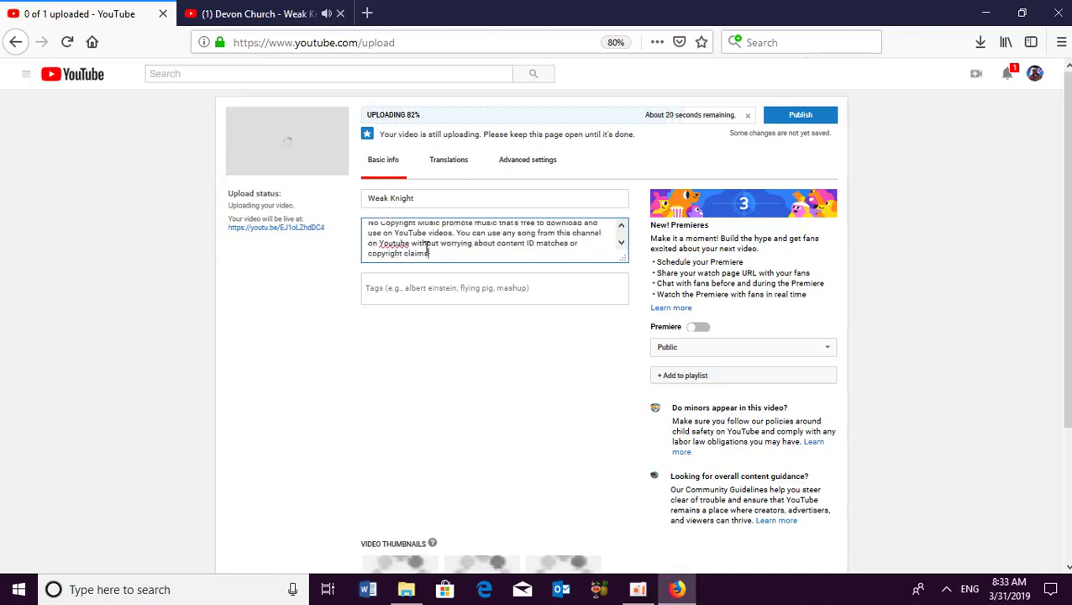
scroll(620, 230, up, 1)
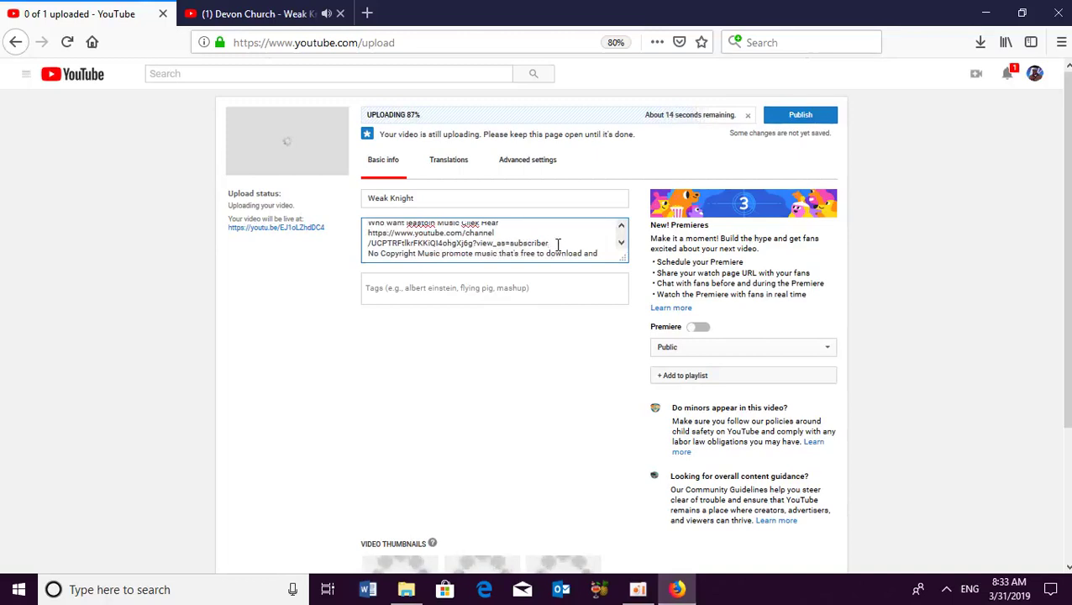
key(ctrl+z)
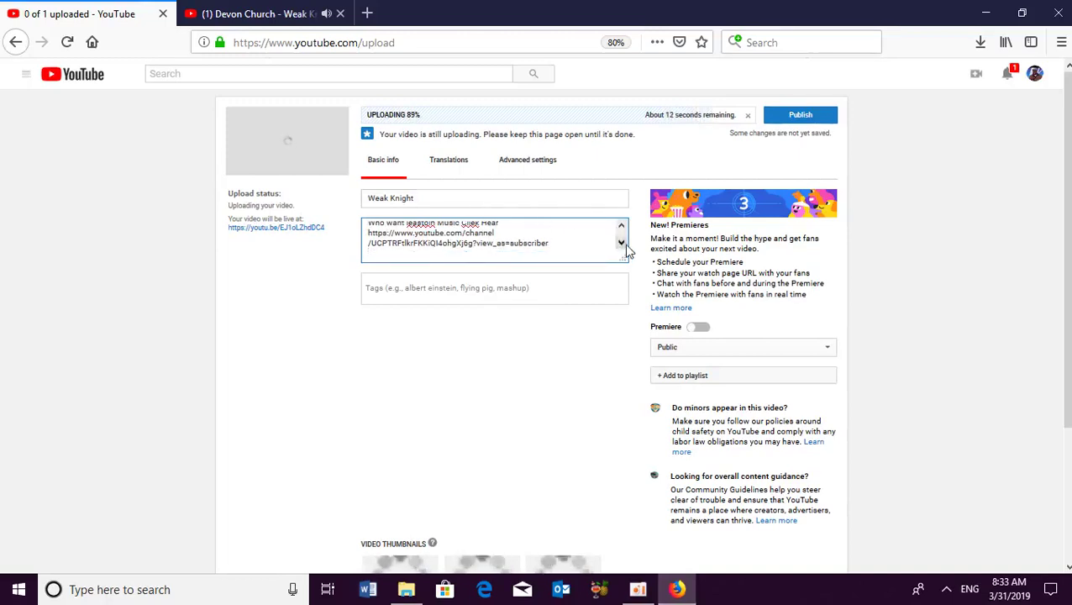
scroll(620, 242, down, 2)
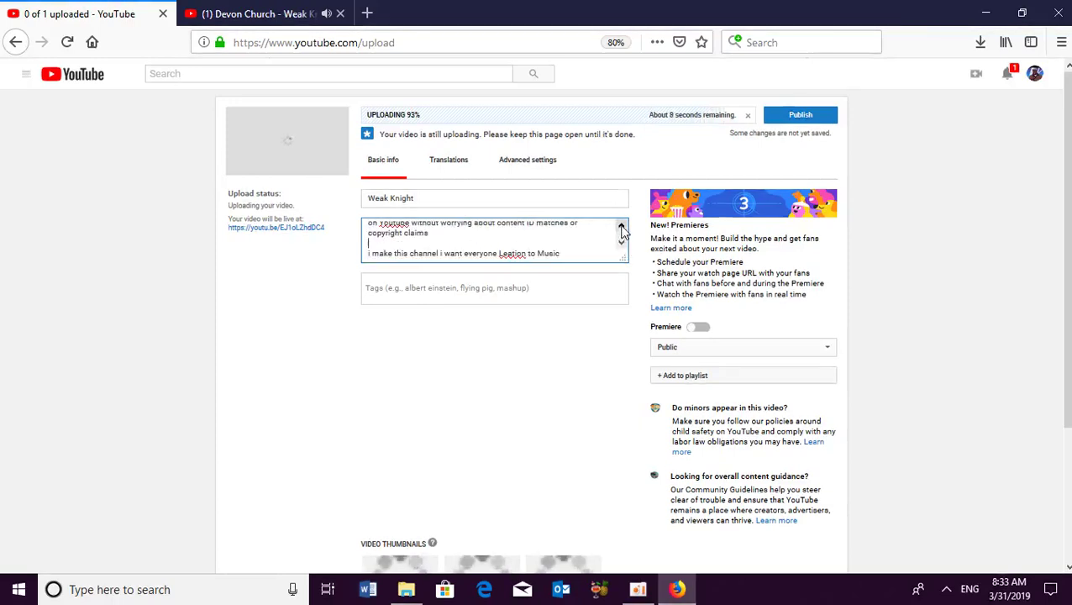
- Copy the misspelled word "Leation" from the description and paste it into the YouTube search on the Devon Church video page
drag(527, 252, 499, 256)
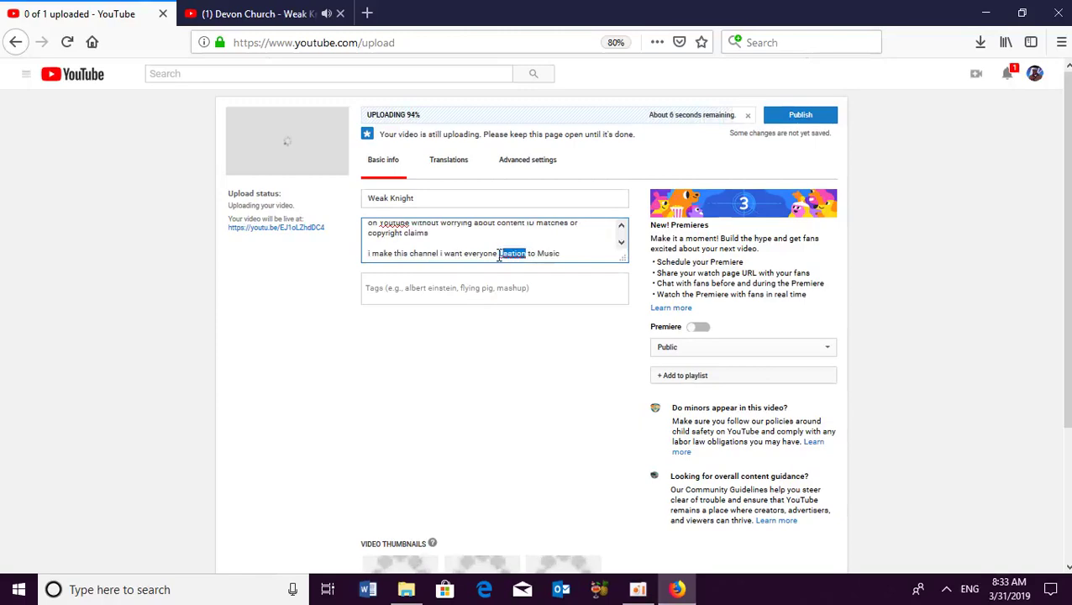
right_click(499, 256)
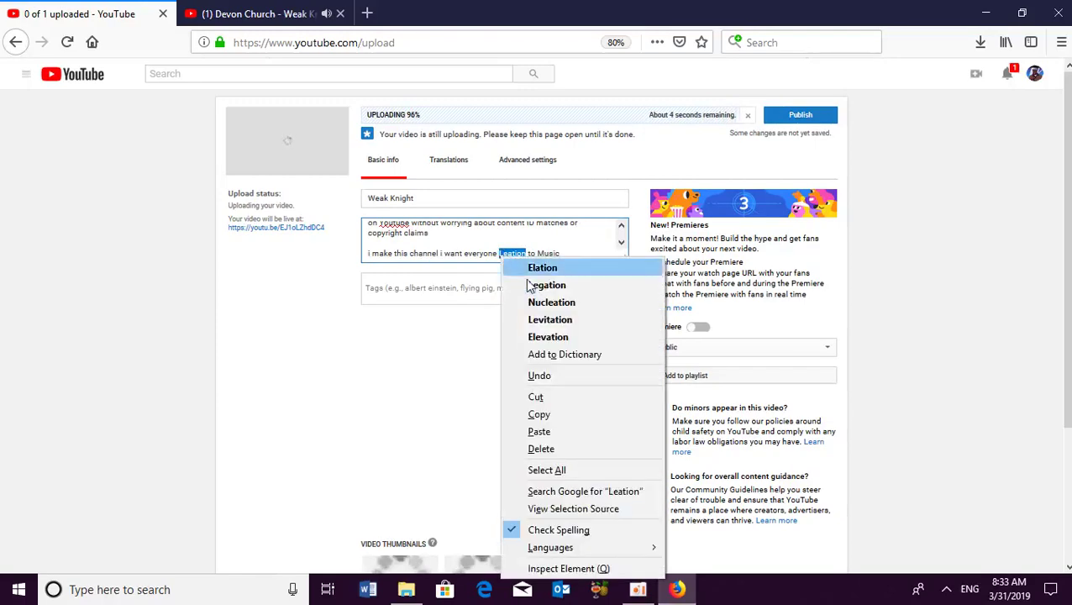
click(539, 415)
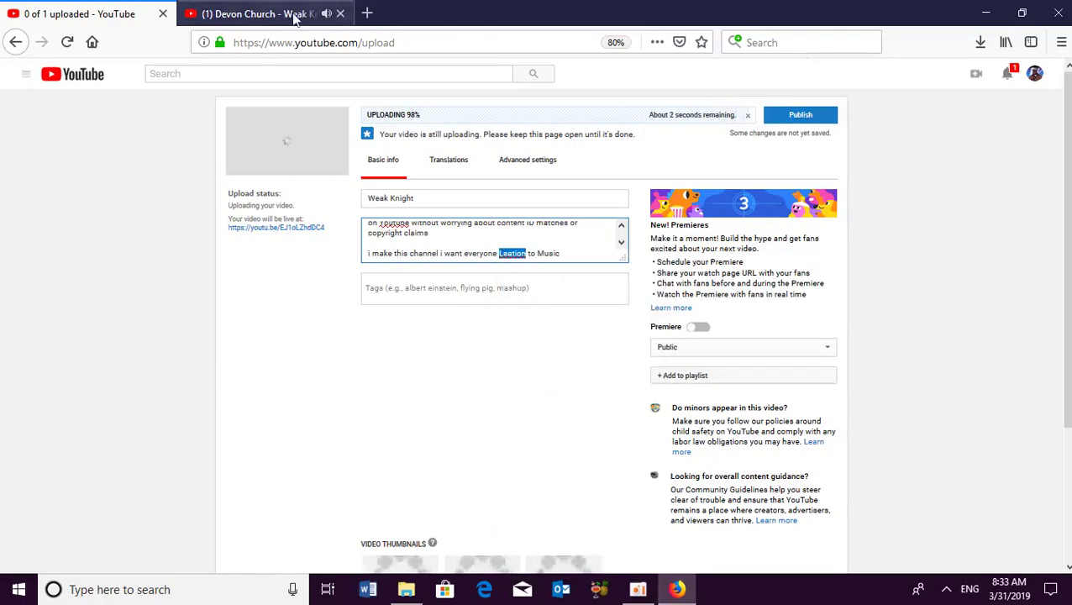
click(295, 19)
drag(390, 76, 299, 75)
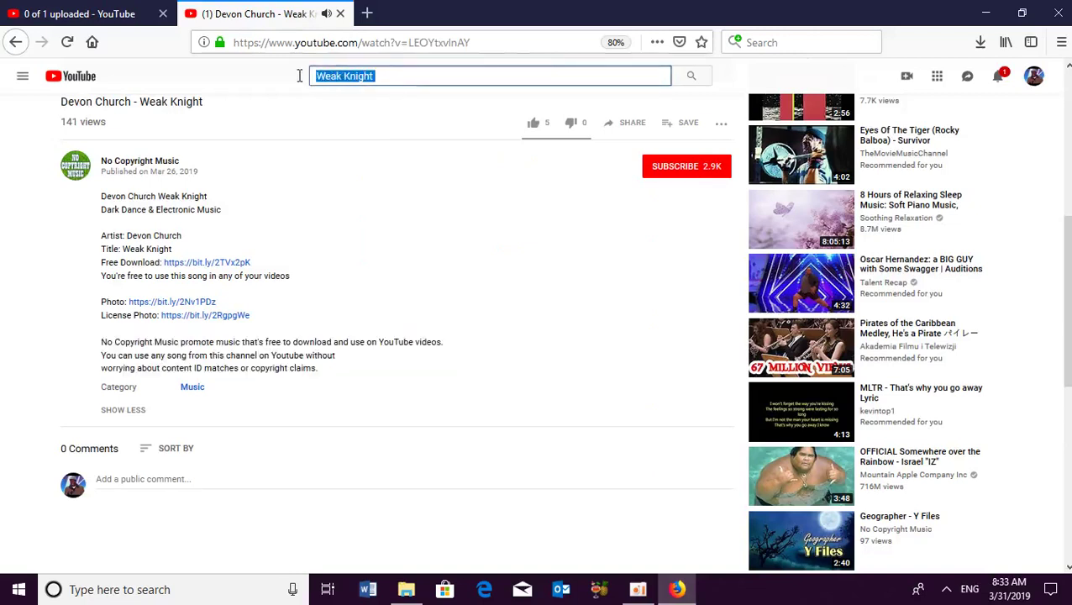
key(ctrl+v)
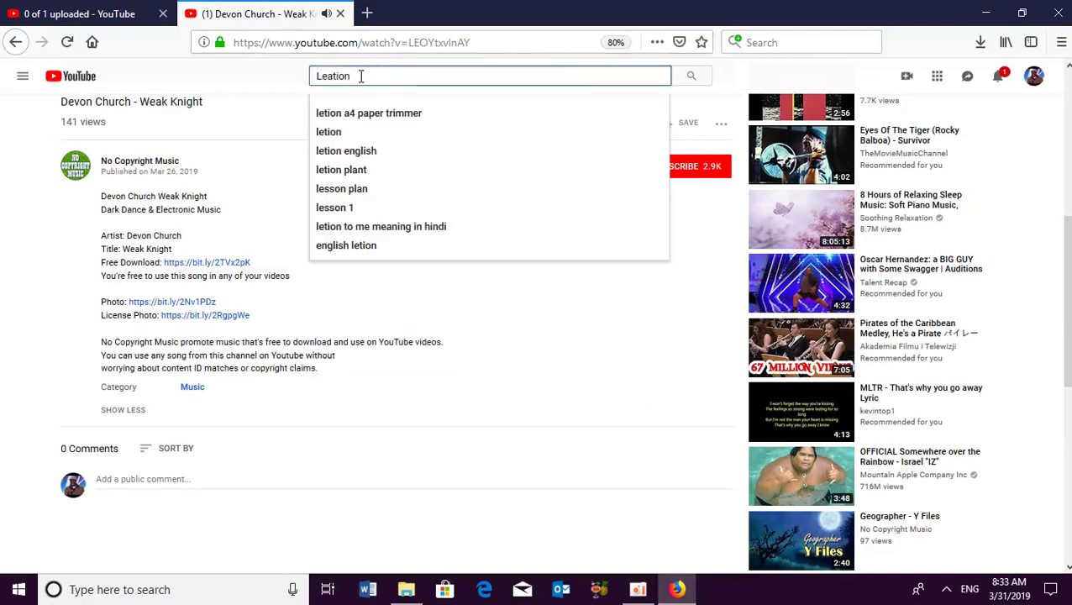
- Check the word's spelling against YouTube's search suggestions by trying "Lis", "Listo" and "Listion"
key(BackSpace)
key(BackSpace)
key(BackSpace)
key(BackSpace)
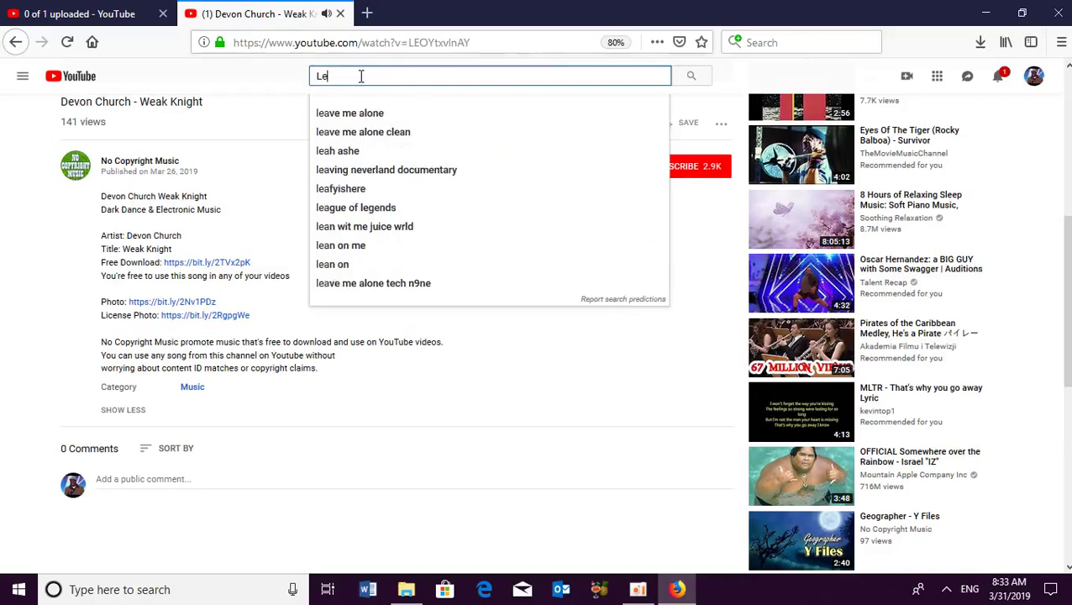
key(BackSpace)
text(is)
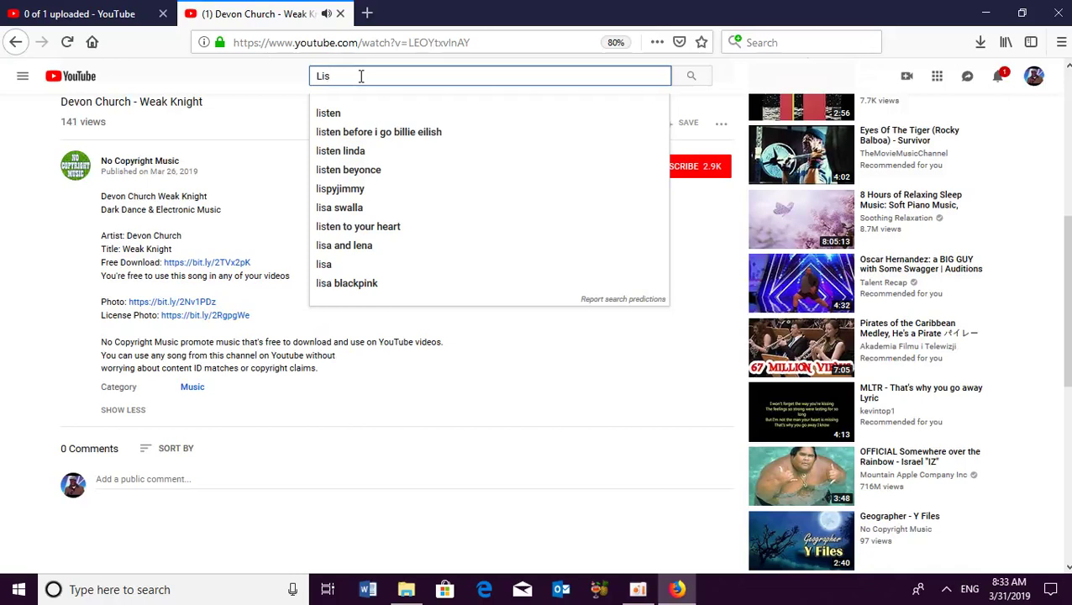
text(to)
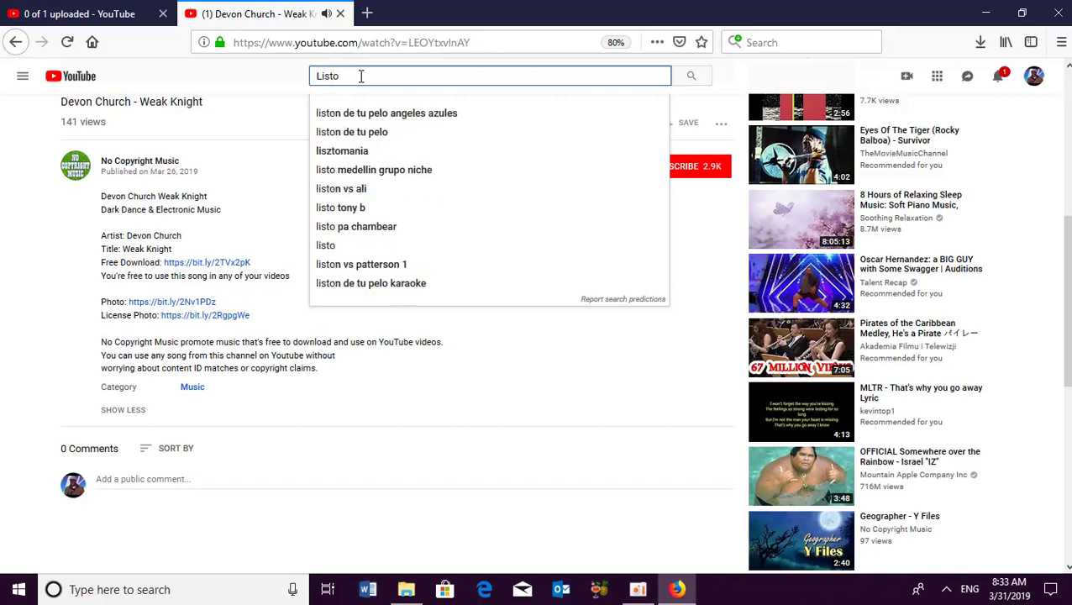
key(BackSpace)
text(ion)
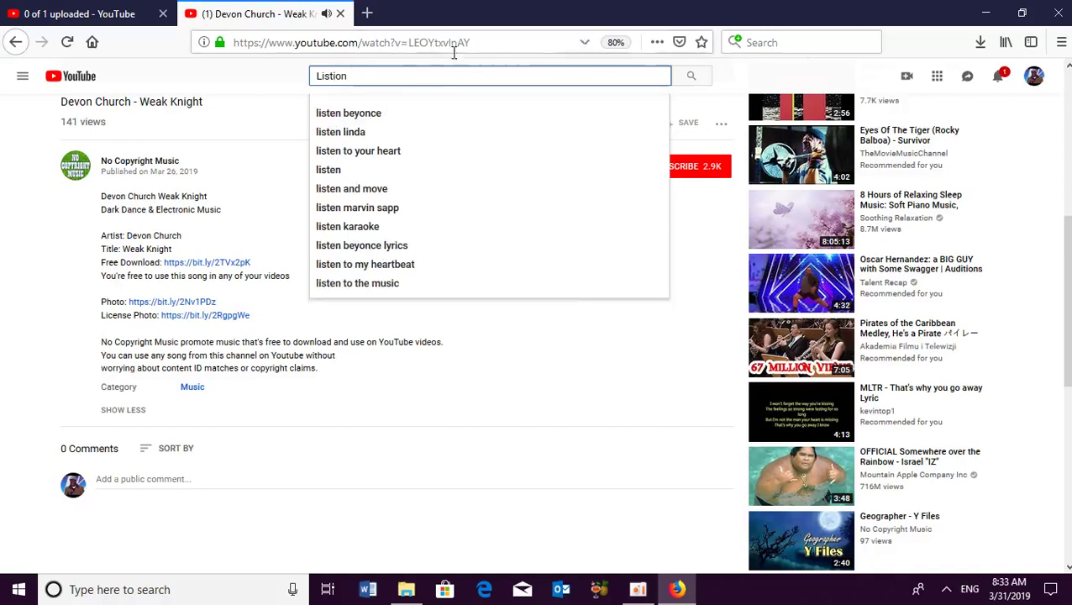
double_click(395, 74)
- Open translate.google.com in place of the Devon Church video and translate "ស្តាប់" from Khmer to English
click(414, 42)
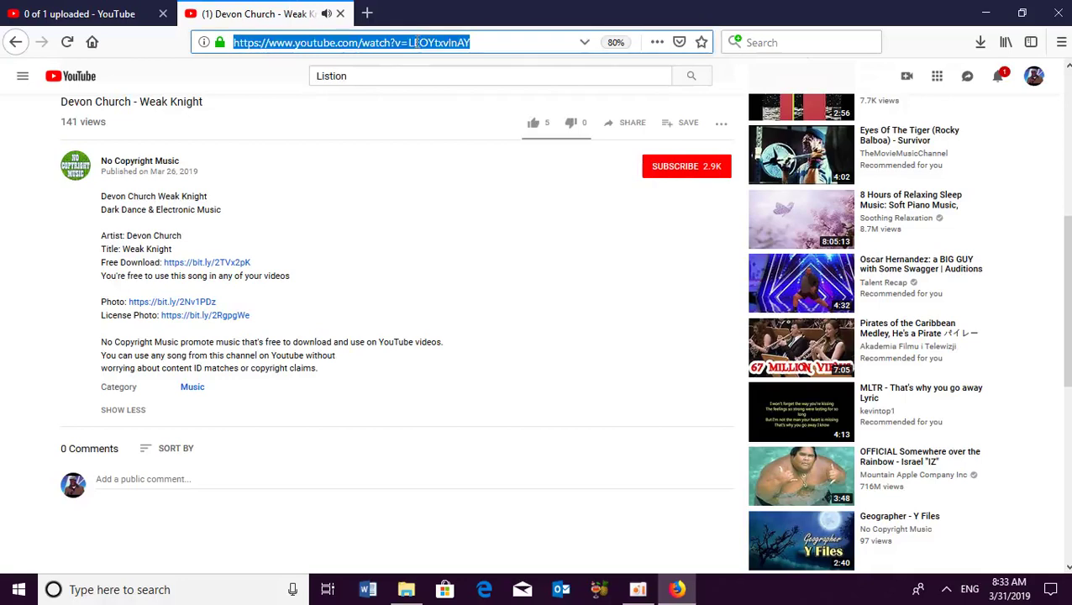
text(translate.google.com/)
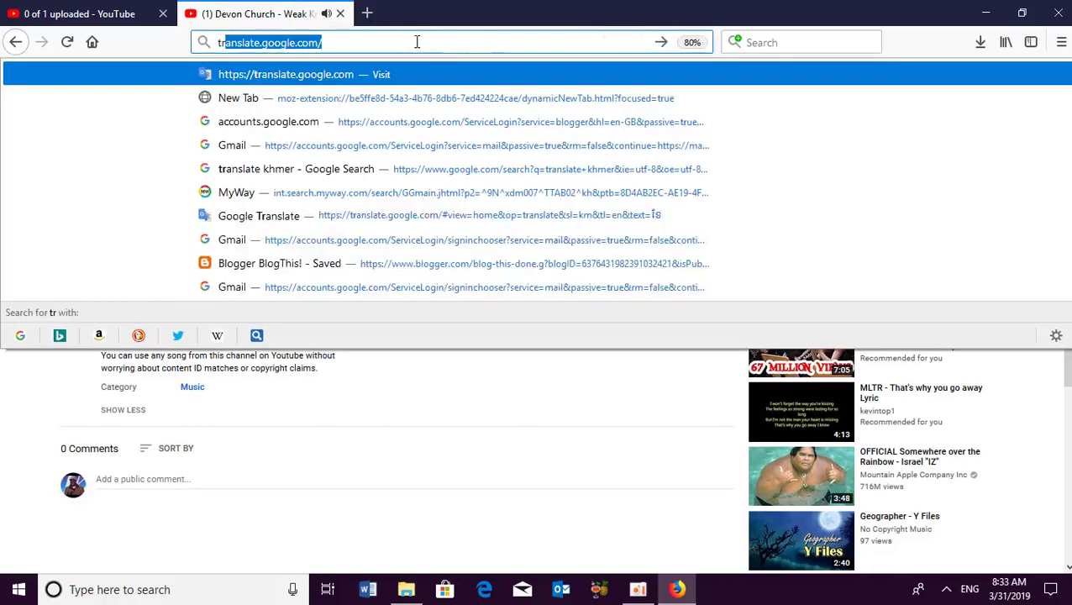
key(Return)
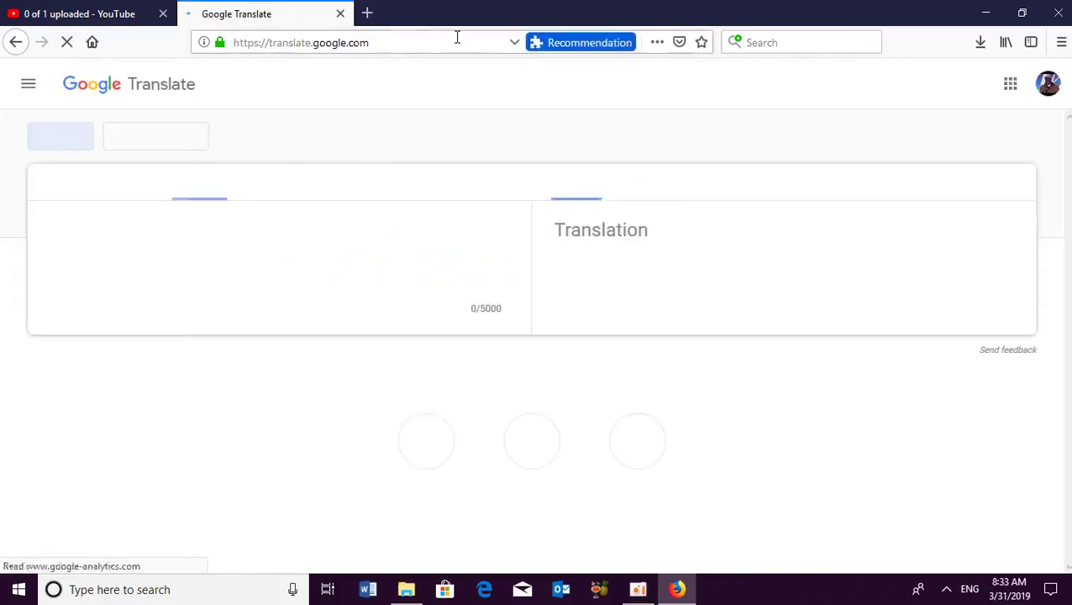
click(281, 186)
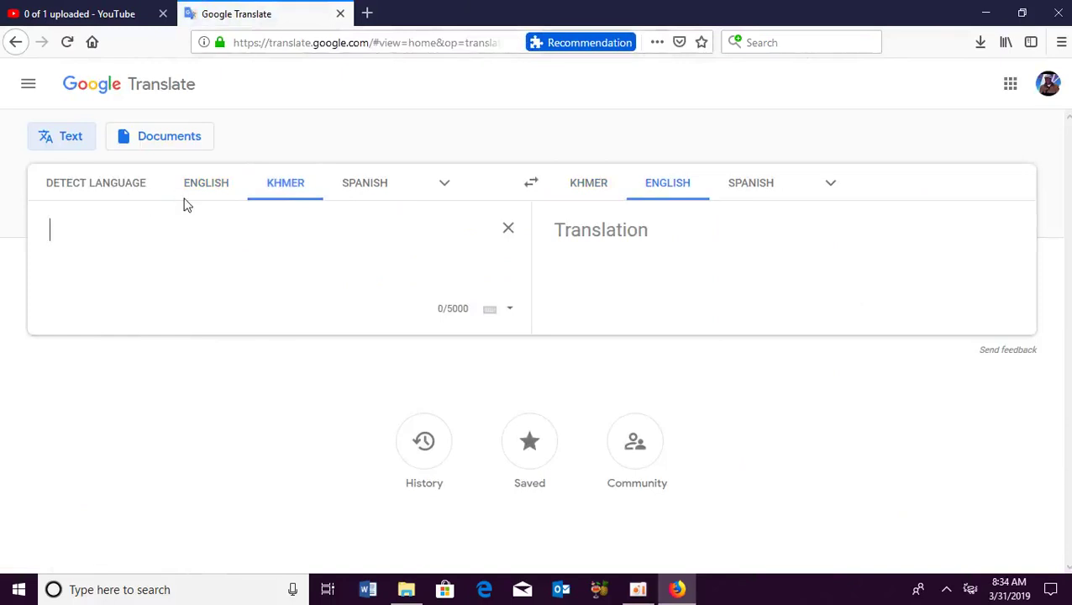
text(ស្តាប់)
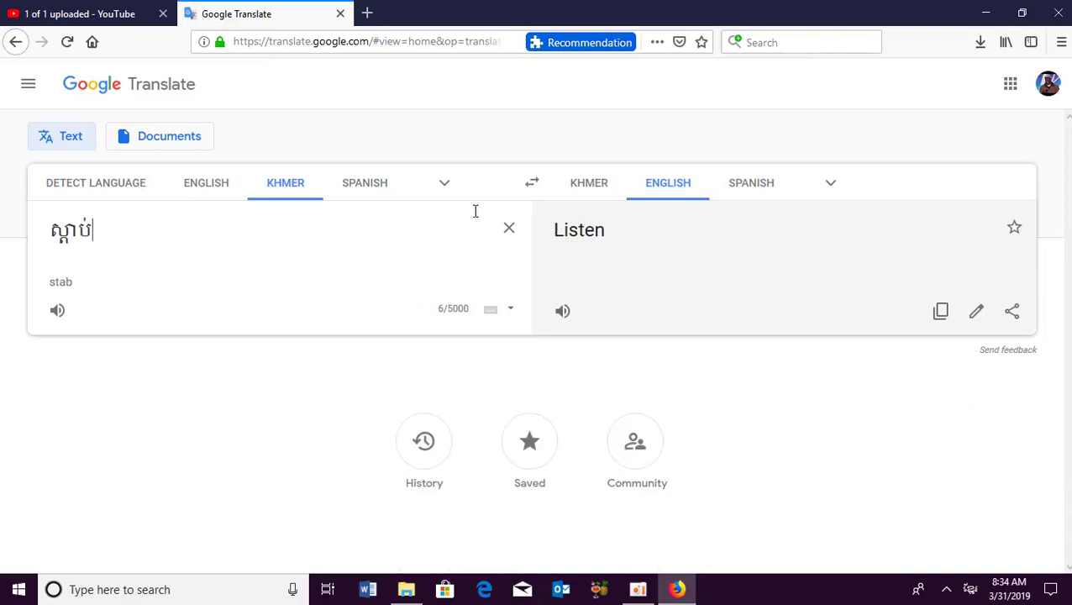
- Copy the English translation and replace the misspelled "Leation" in the upload's description with "Listen"
mouse_move(551, 231)
mouse_down()
mouse_move(615, 232)
mouse_move(550, 234)
mouse_up()
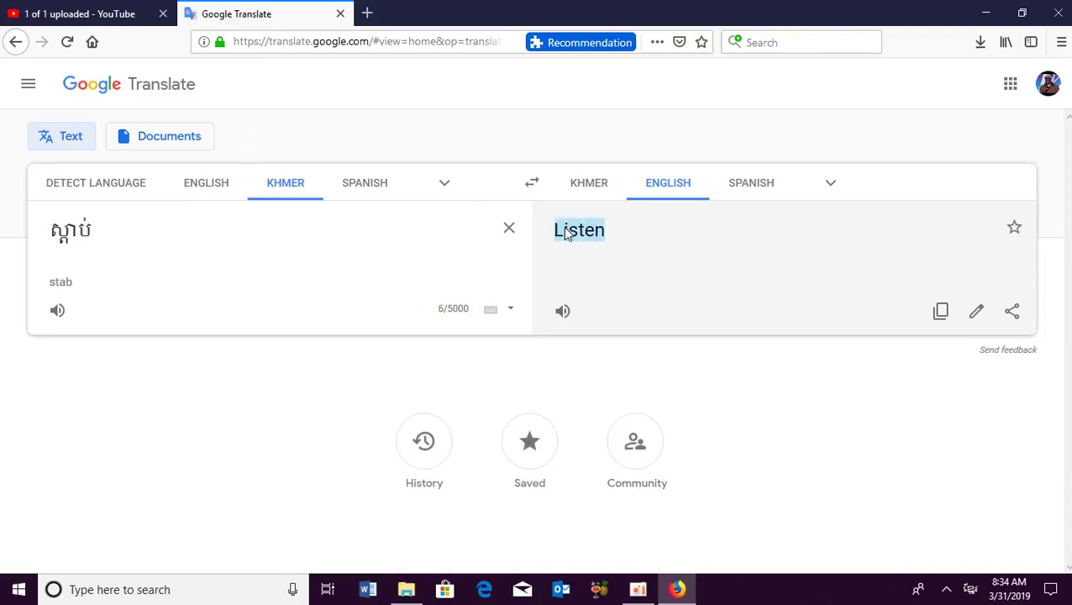
right_click(564, 231)
click(601, 240)
click(118, 15)
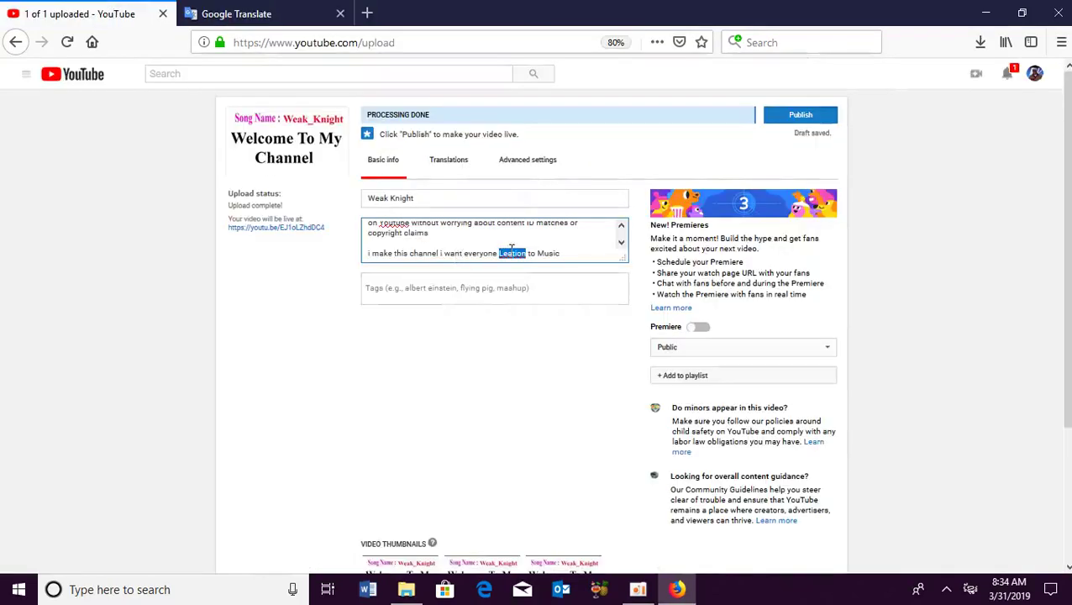
key(ctrl+v)
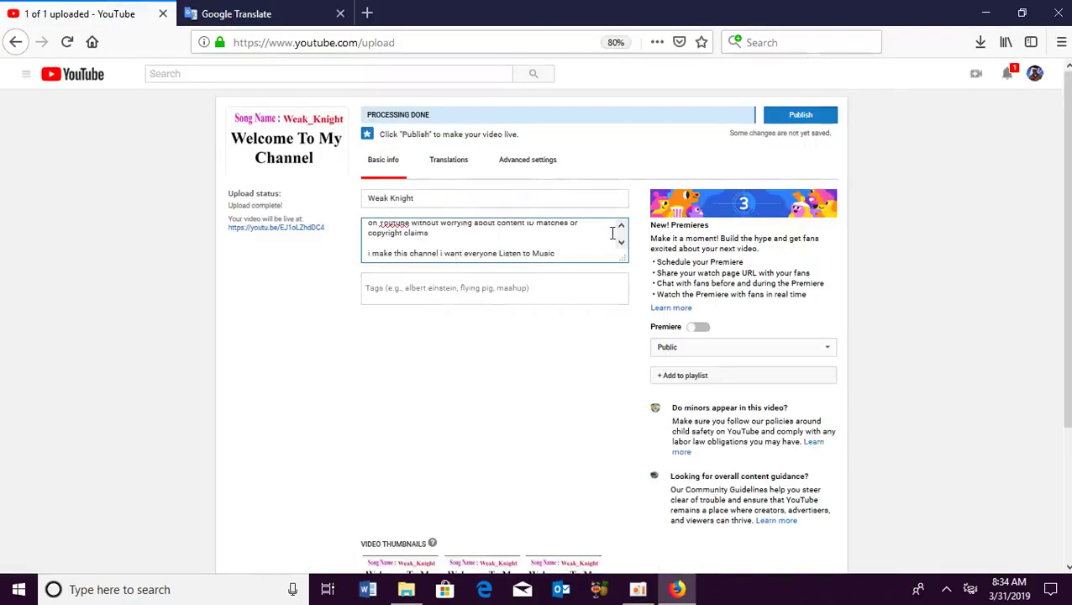
- Find the misspelled "Cliek" in the upload's description and translate "ចុច" from Khmer to English in Google Translate
scroll(612, 233, up, 6)
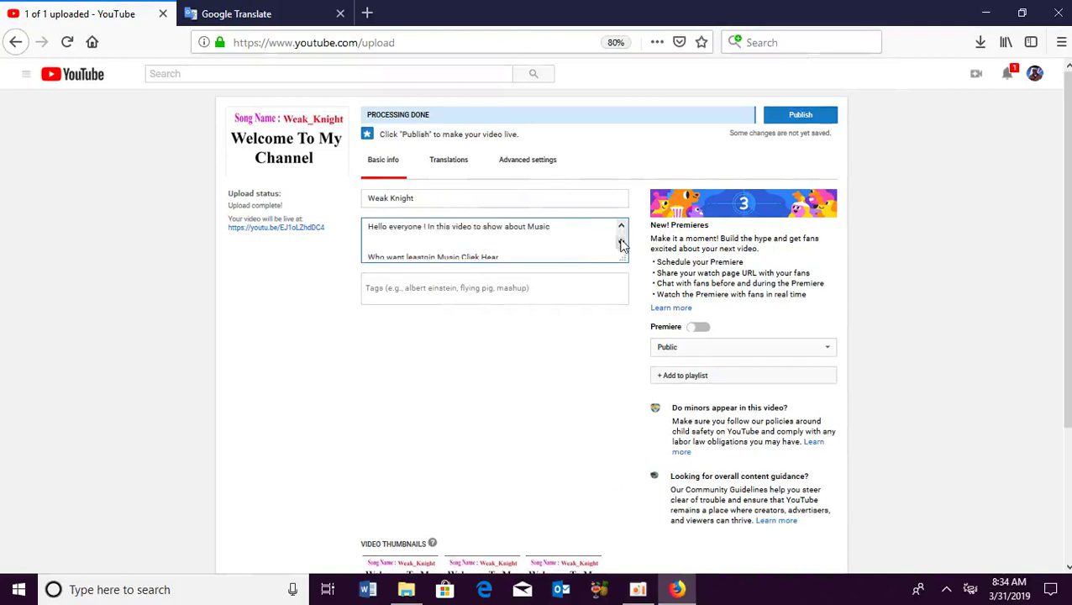
scroll(622, 244, down, 2)
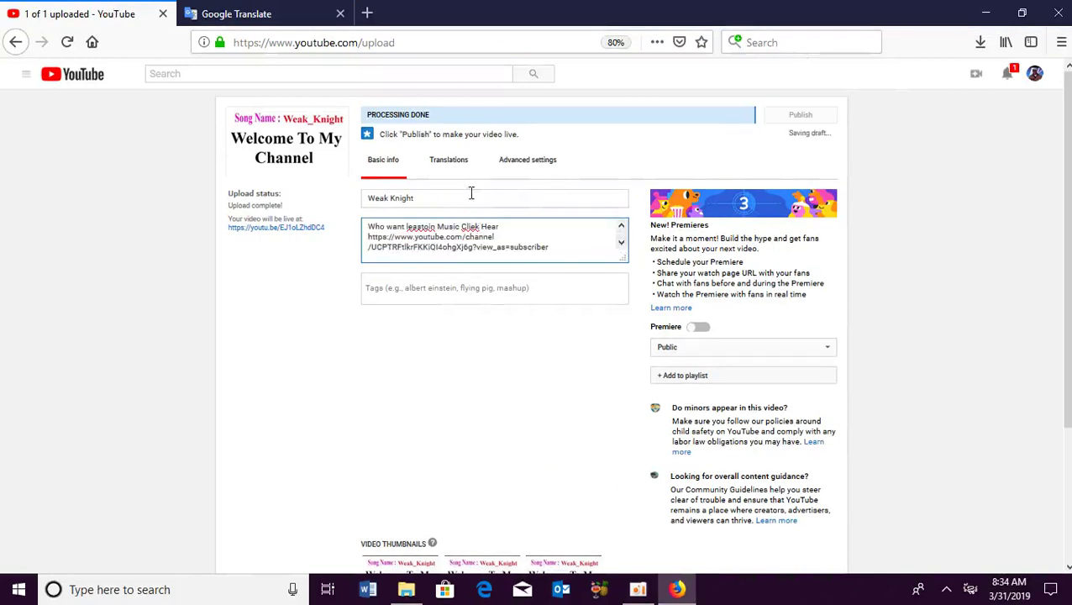
click(302, 18)
drag(115, 213, 17, 232)
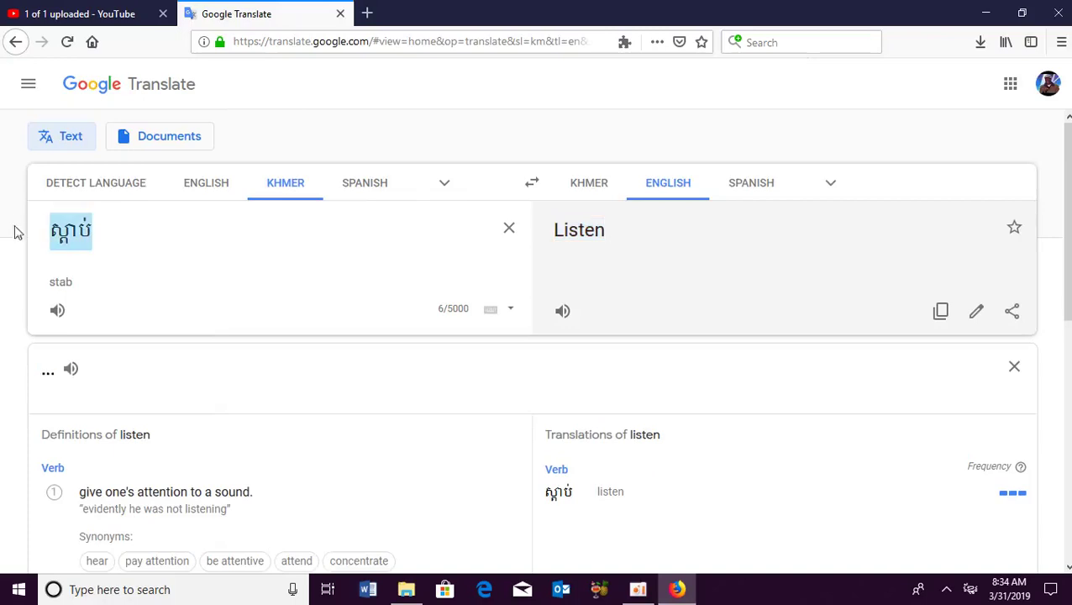
key(BackSpace)
text(ច)
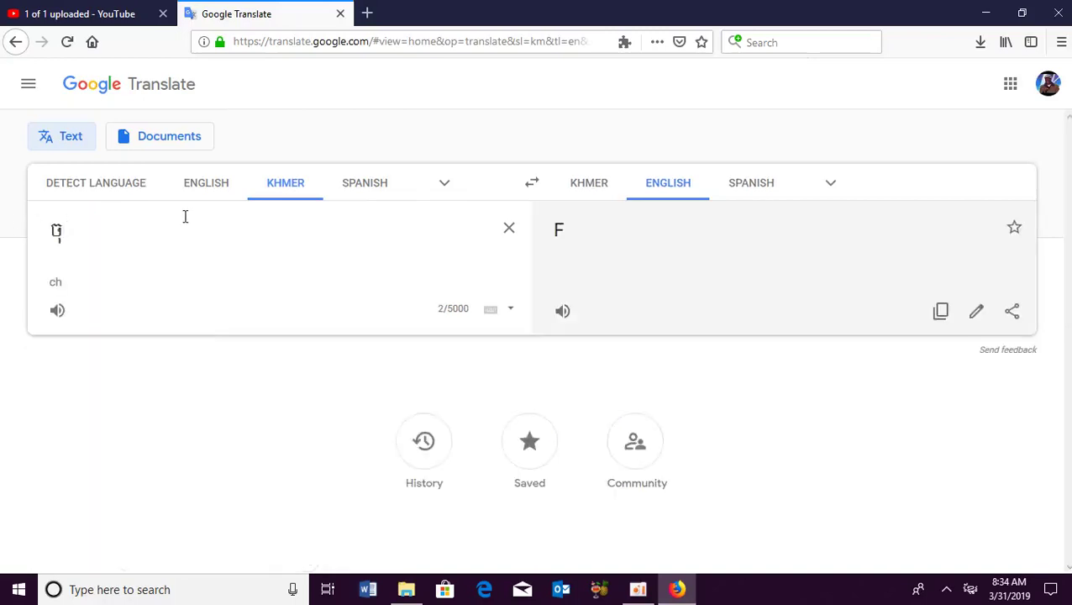
text(ុច)
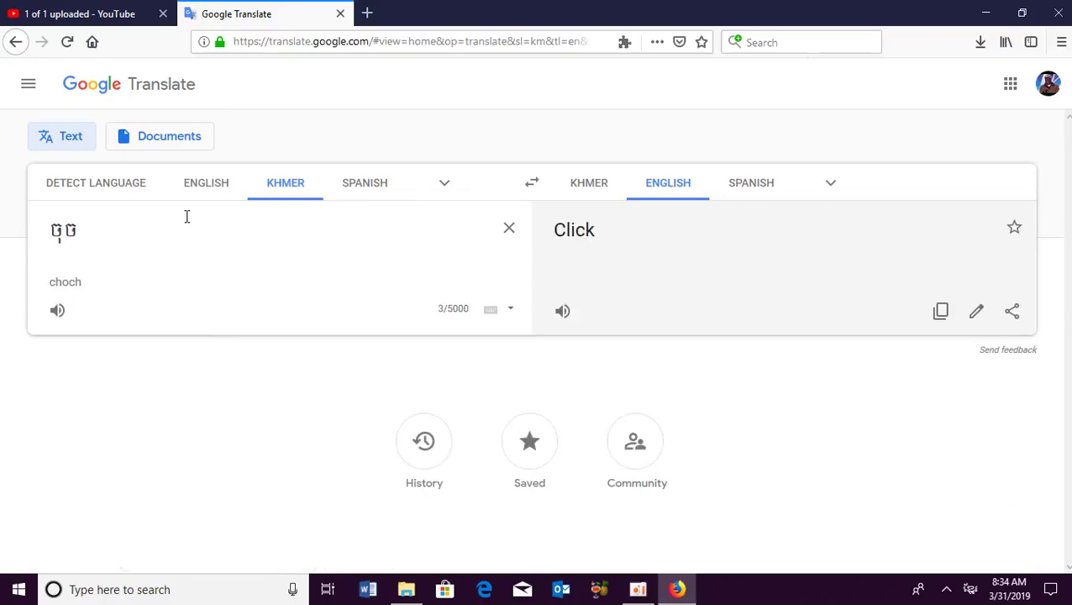
- Copy the English translation and replace "Cliek" with "Click" in the description's "Who want" line
drag(599, 236, 556, 236)
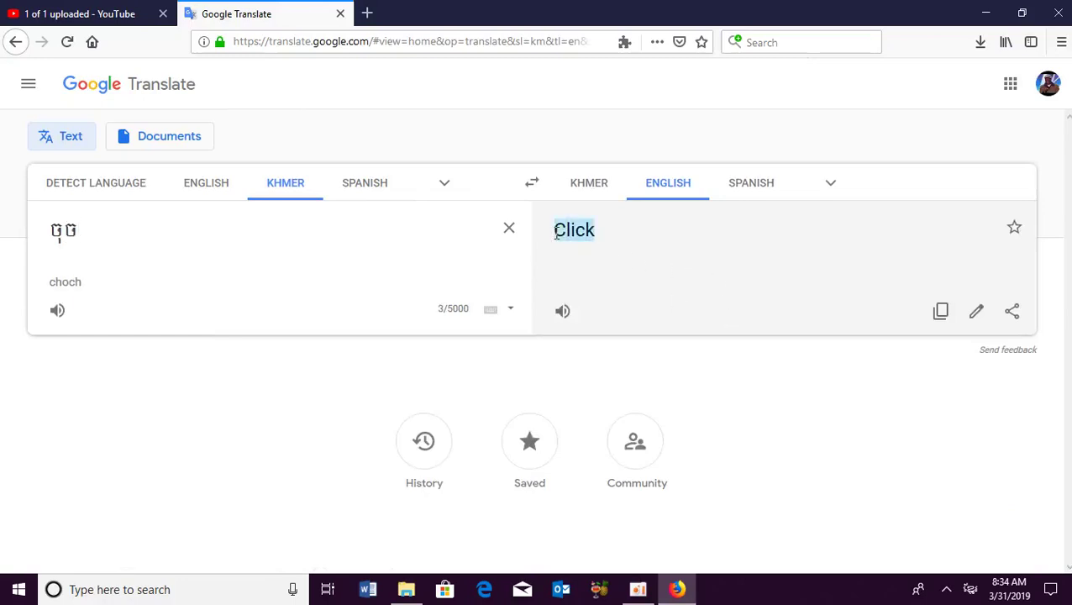
click(117, 14)
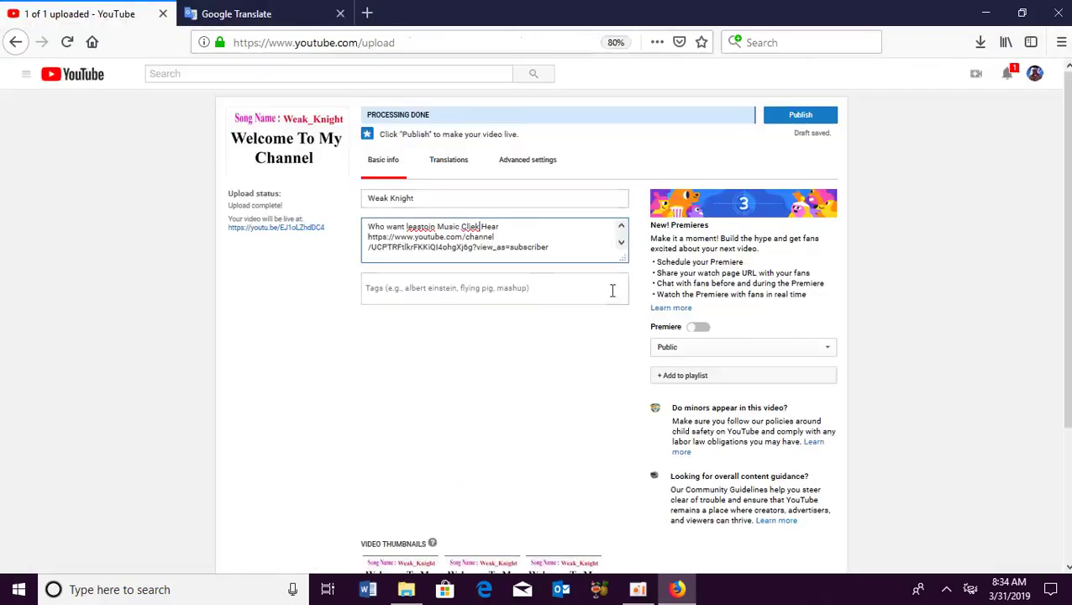
drag(479, 226, 463, 226)
key(ctrl+v)
- Copy "Listen" from the description's closing lines over the misspelled "leastoin" and remove one blank line above the "Who want" line
click(621, 243)
click(621, 243)
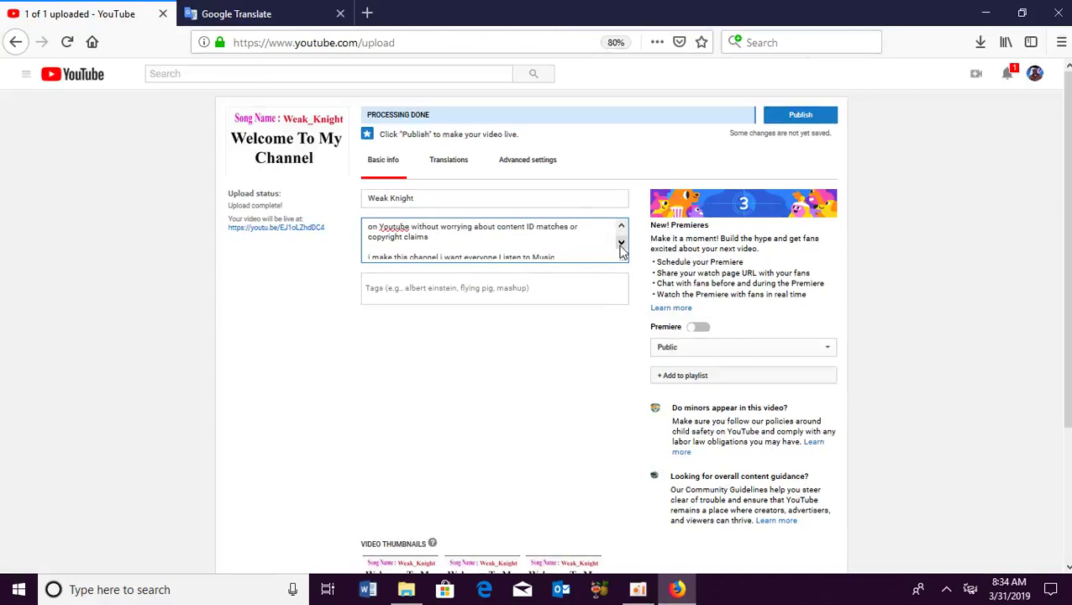
click(621, 245)
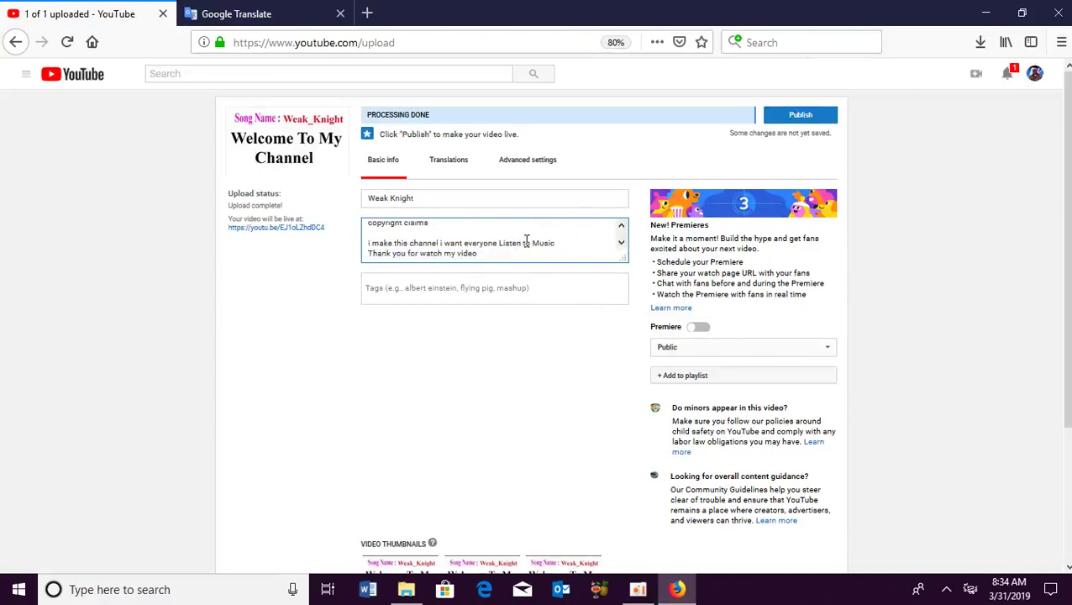
drag(522, 242, 500, 243)
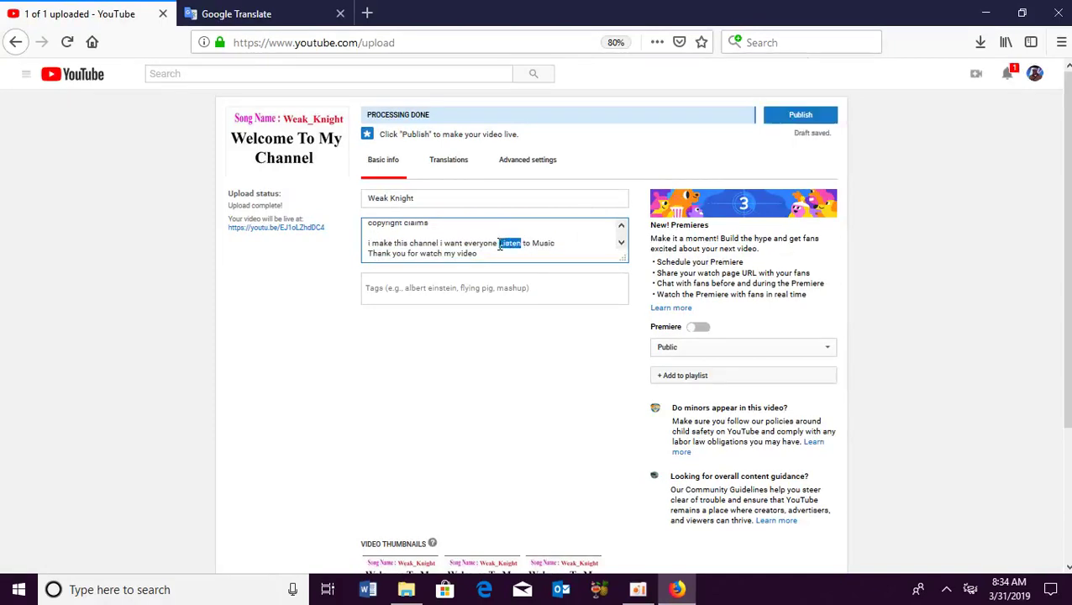
click(621, 225)
click(621, 225)
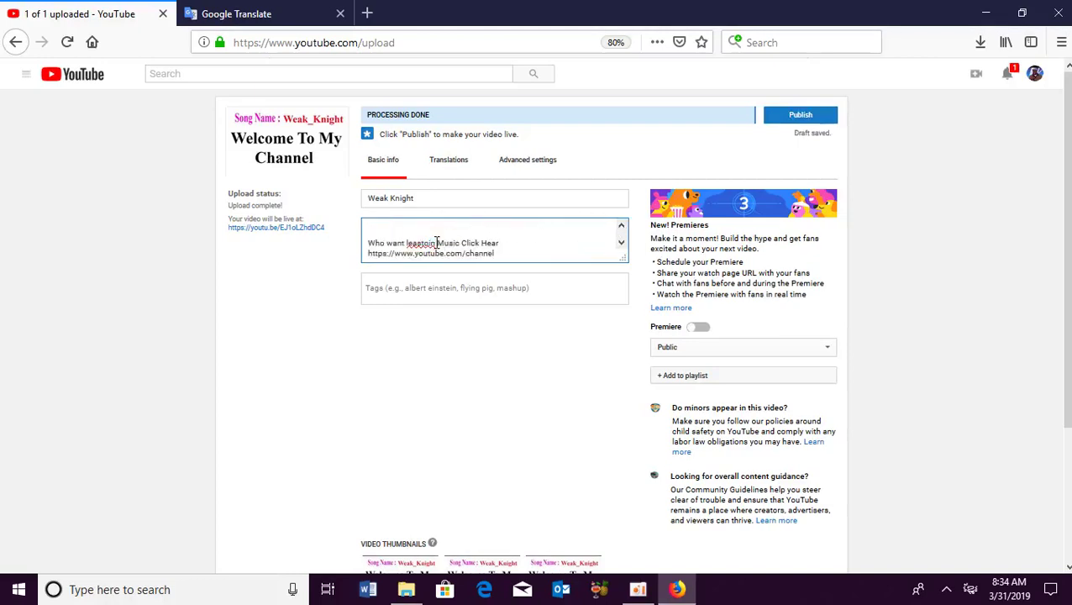
drag(432, 243, 411, 244)
key(ctrl+v)
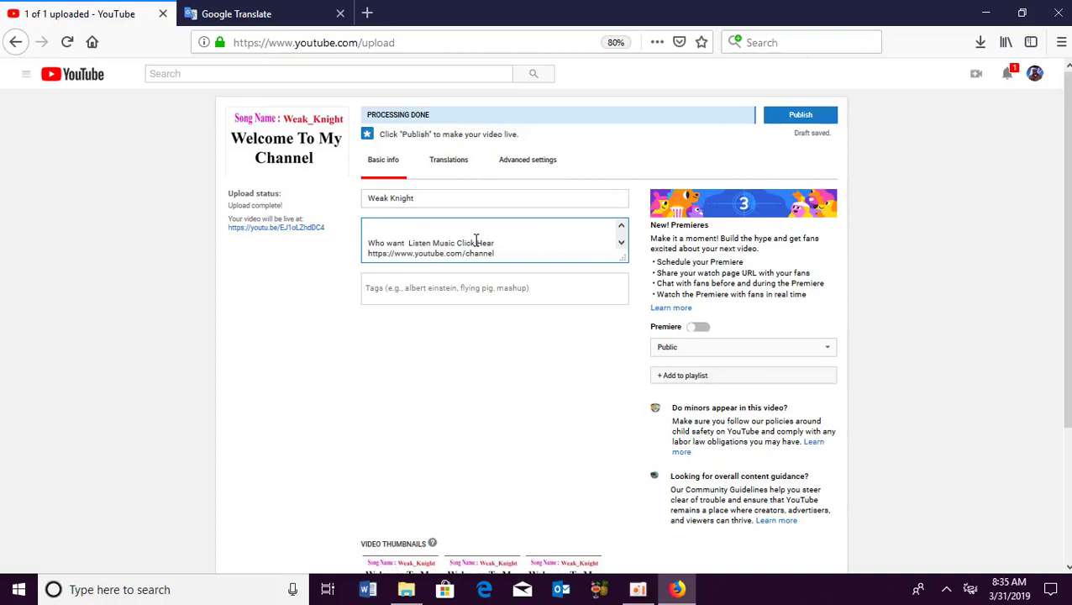
key(Delete)
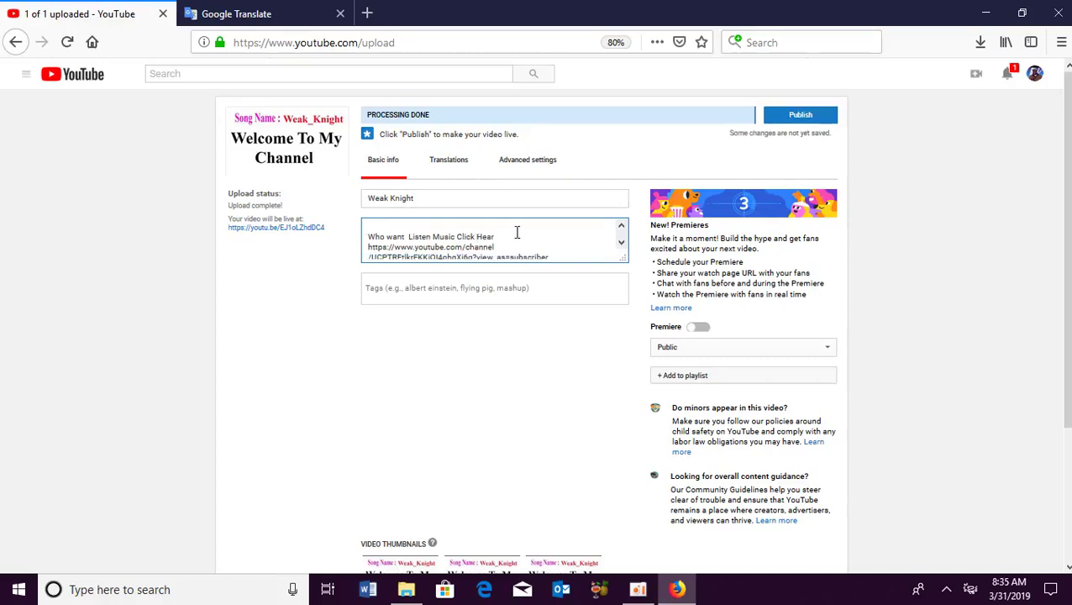
click(622, 227)
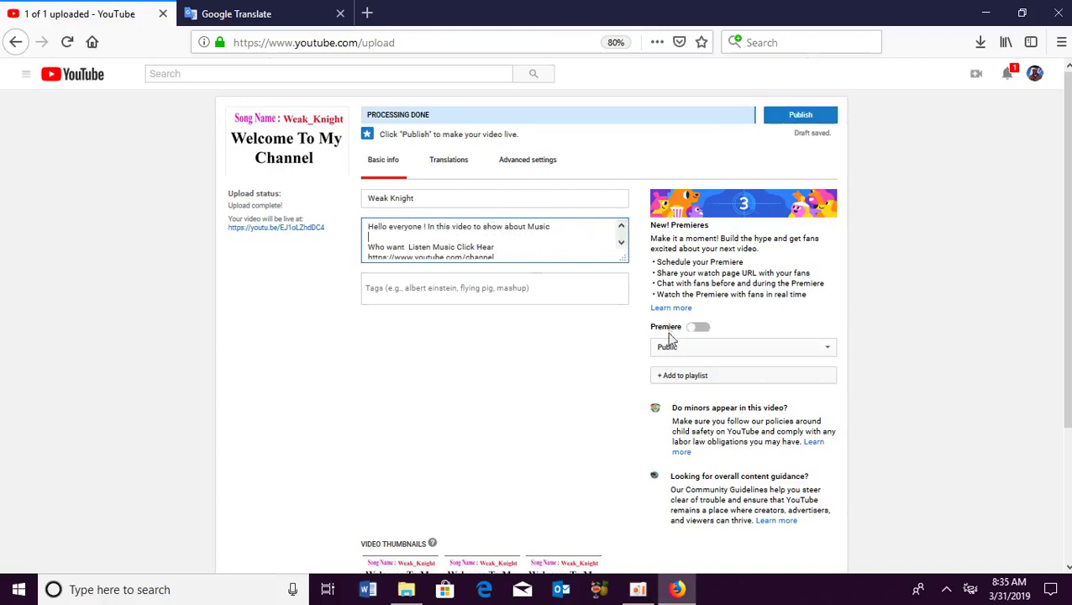
- Create a new public playlist named "Music", using the word copied from the description, and add the video to it
click(688, 380)
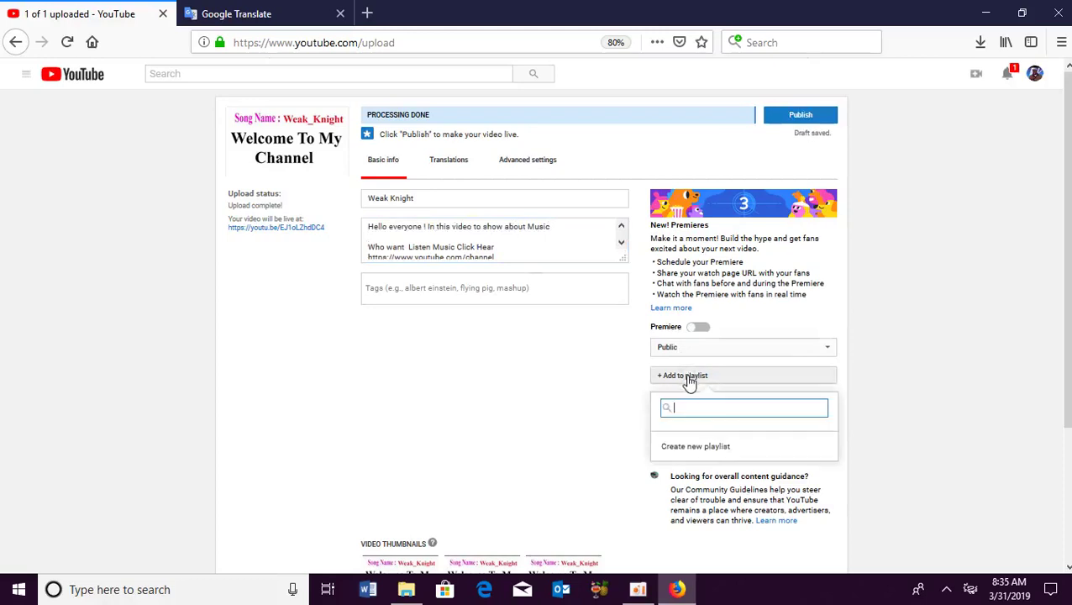
click(697, 446)
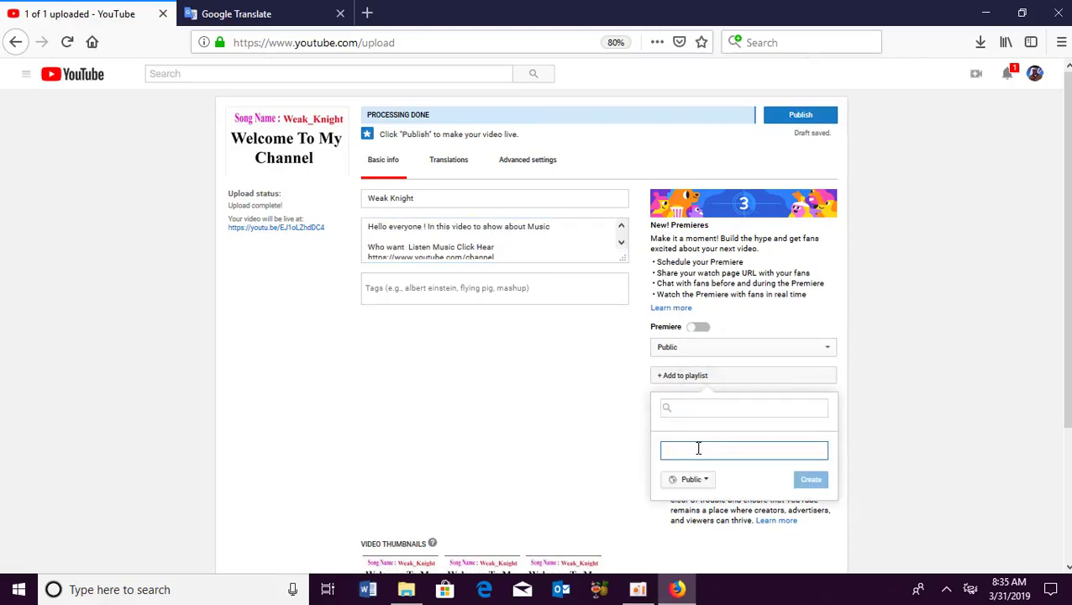
double_click(542, 227)
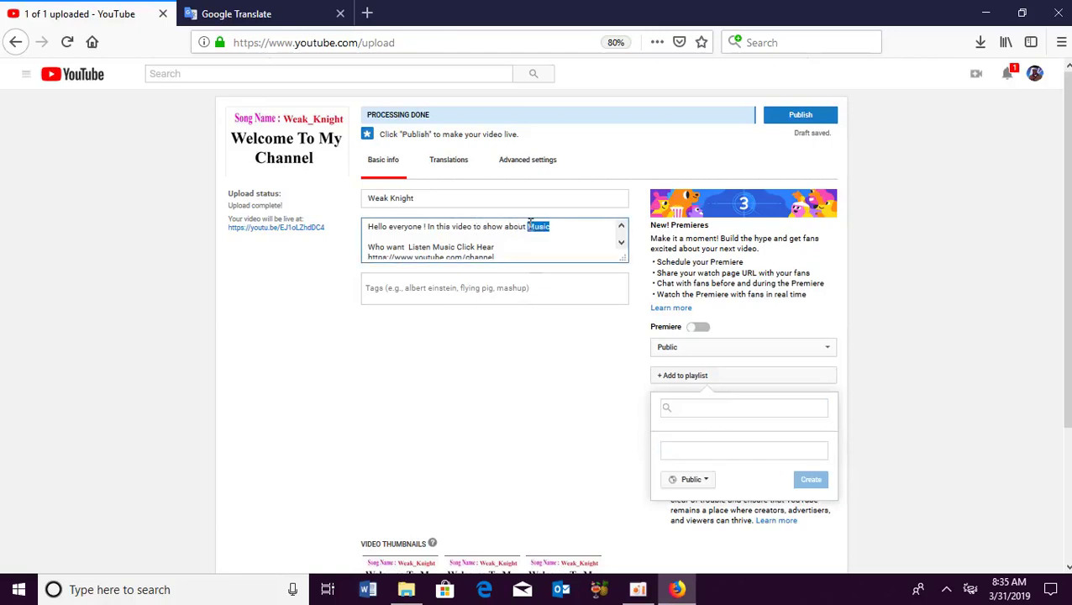
right_click(531, 227)
click(569, 276)
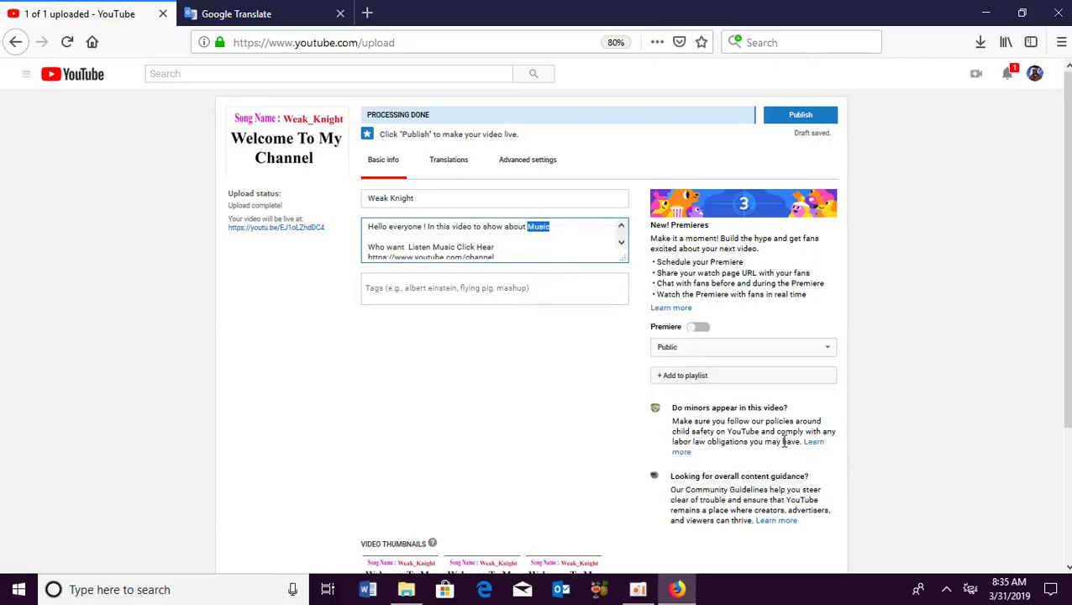
click(742, 373)
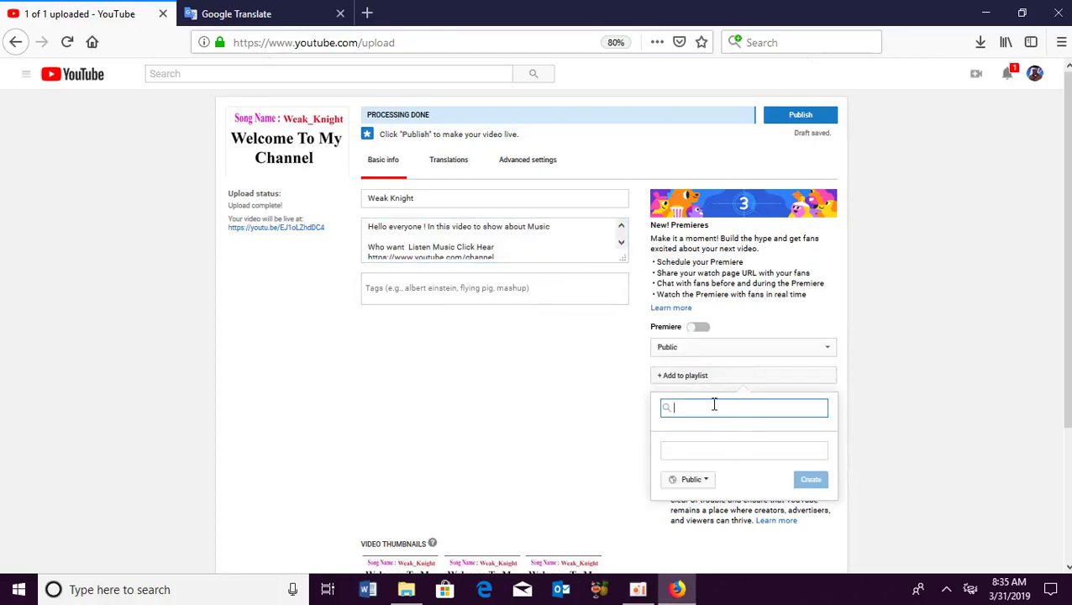
key(ctrl+v)
click(810, 480)
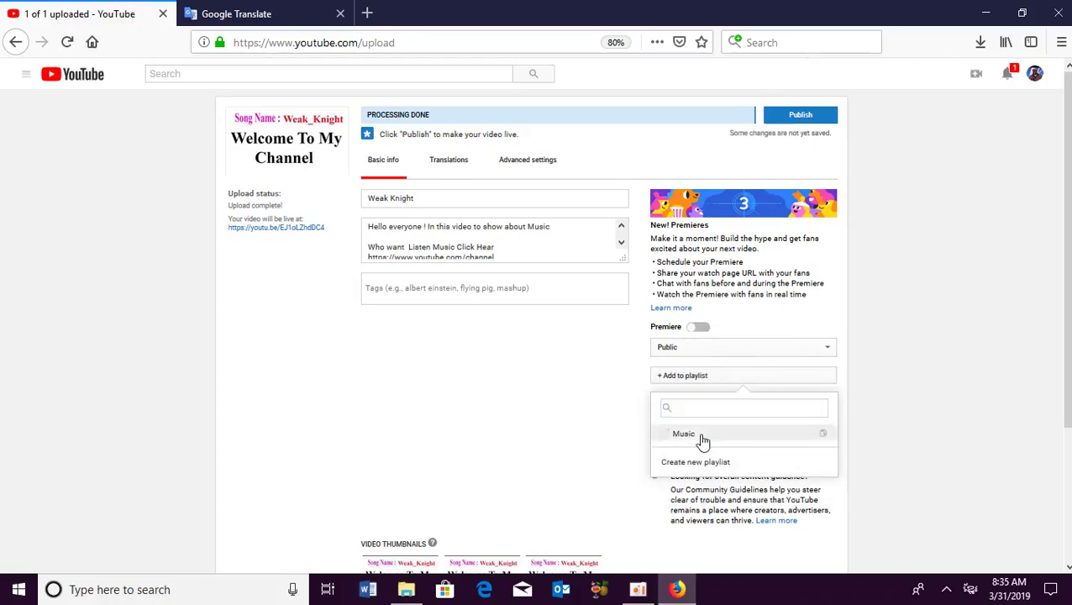
click(536, 390)
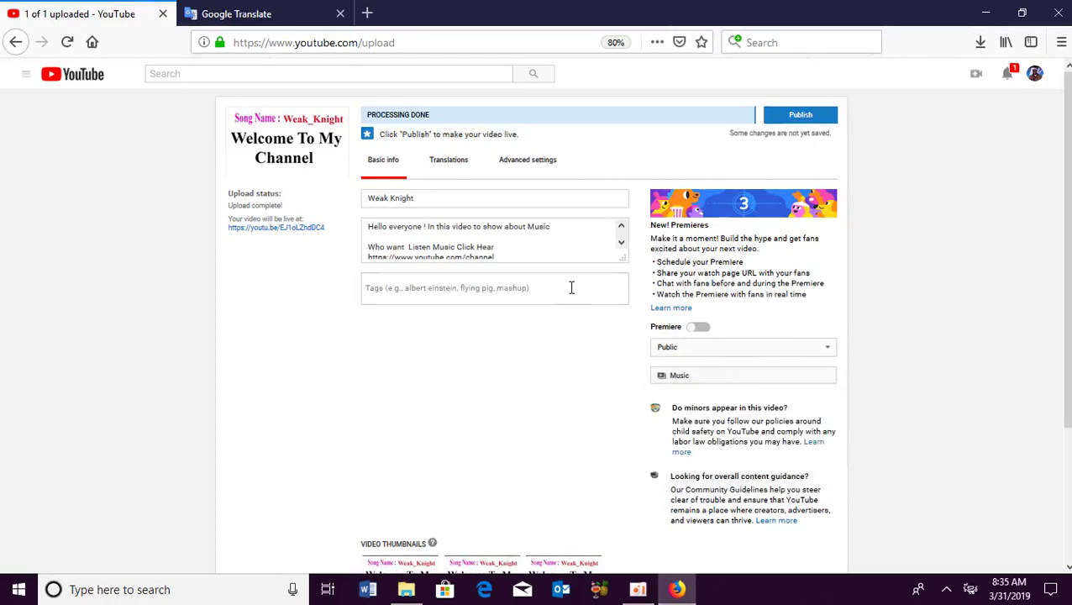
- Set the uploaded video's visibility to Unlisted
click(766, 350)
click(748, 378)
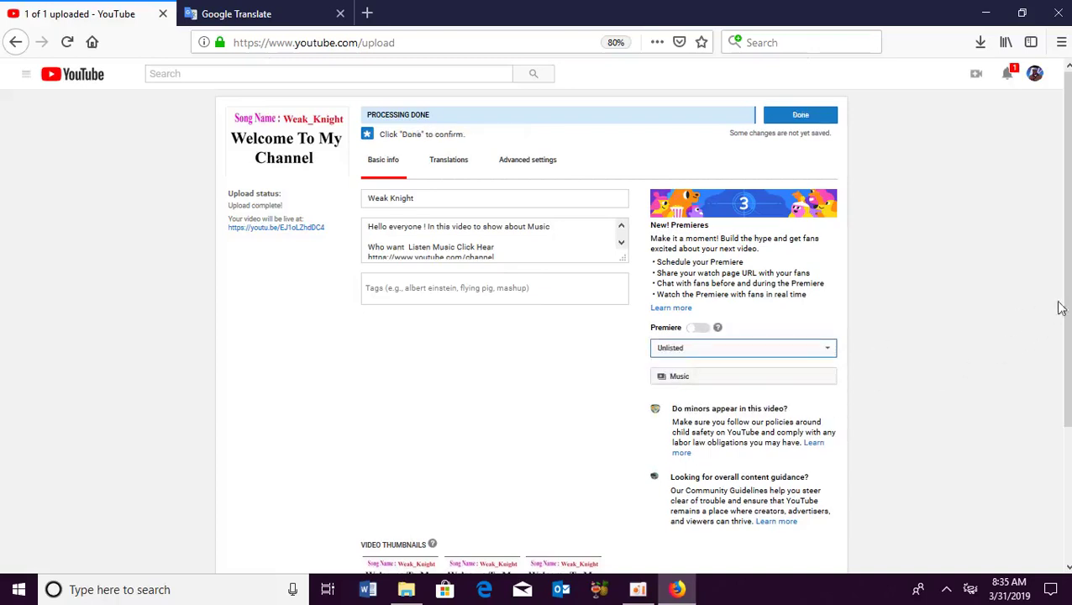
click(495, 198)
- Load the Google homepage in place of the Google Translate page
click(278, 24)
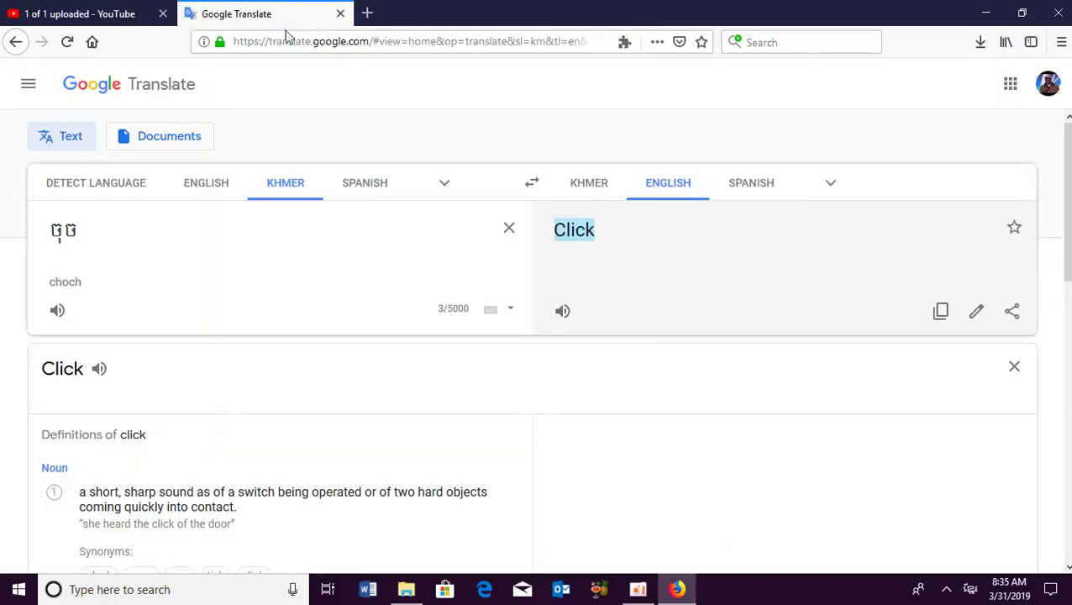
click(408, 40)
text(ចច)
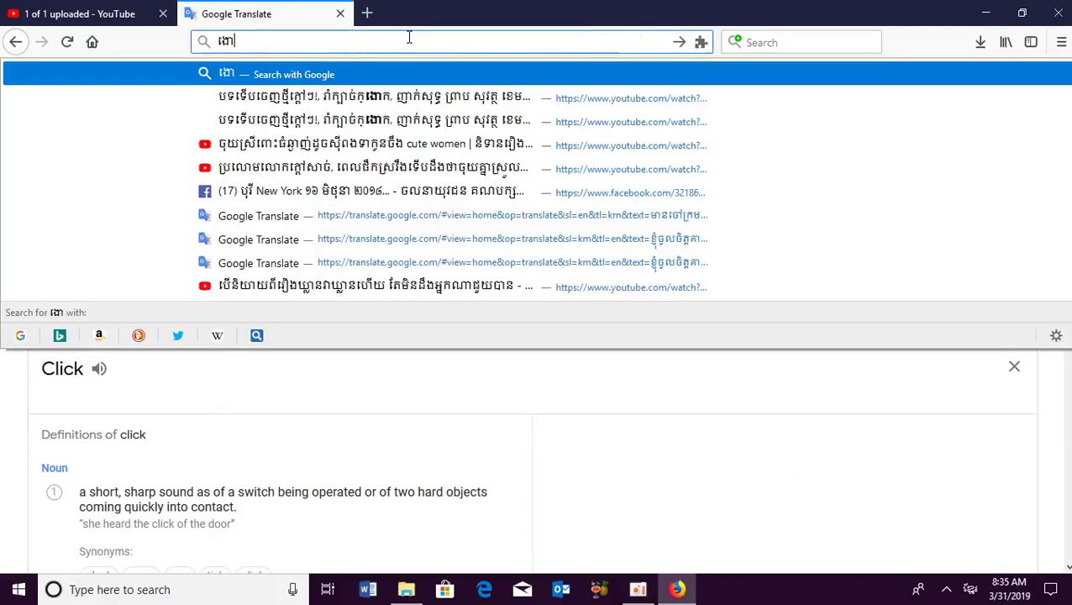
key(BackSpace)
key(BackSpace)
text(g)
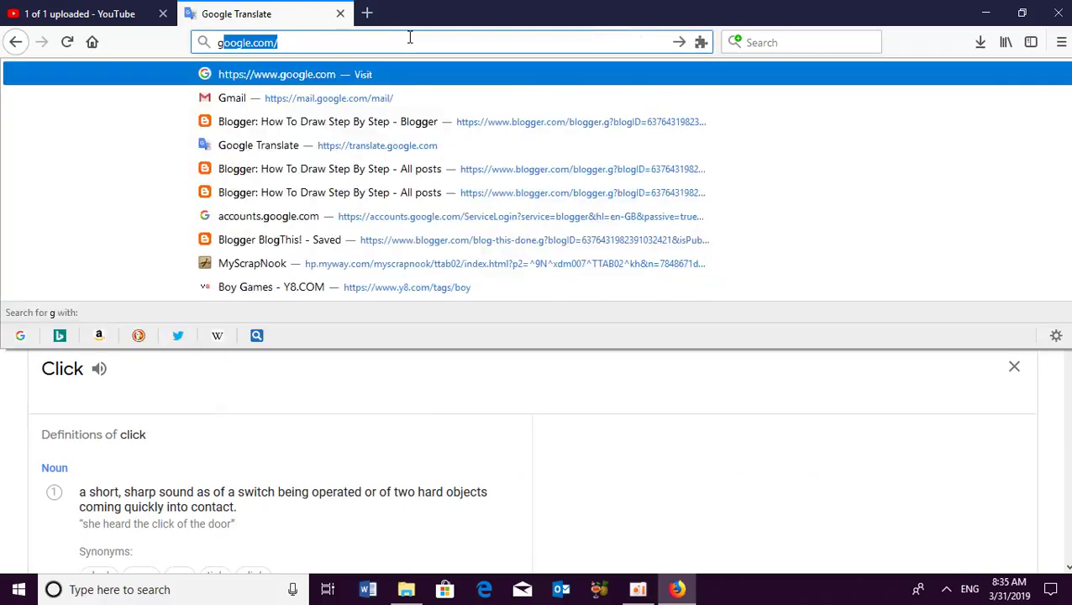
key(Return)
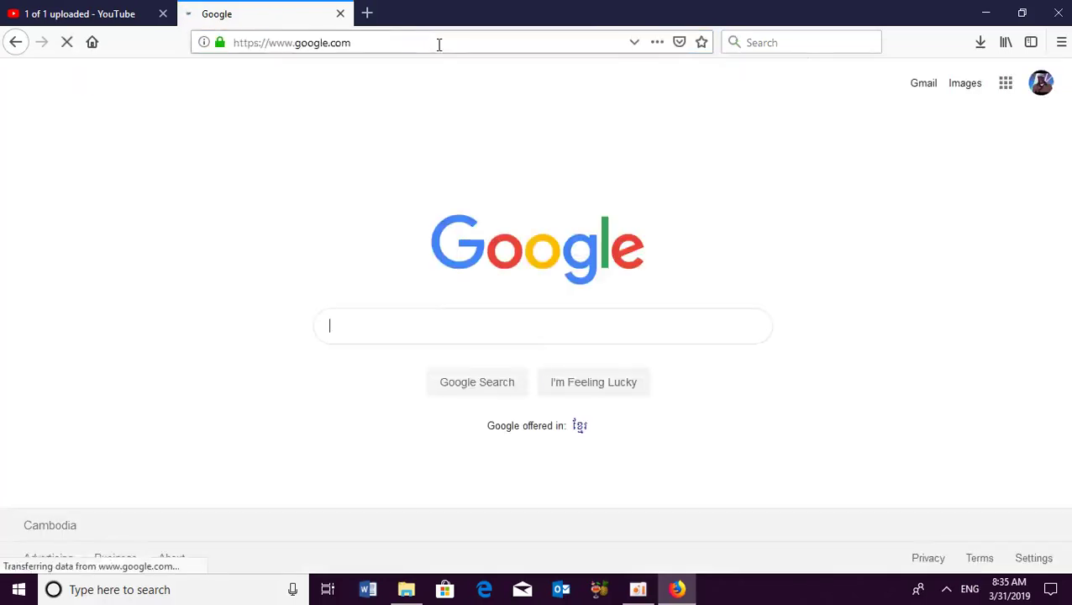
- Search Google for the copied video title "Weak Knight" and check results pages 1, 2 and 7 for related searches
click(101, 17)
drag(415, 198, 366, 198)
right_click(404, 203)
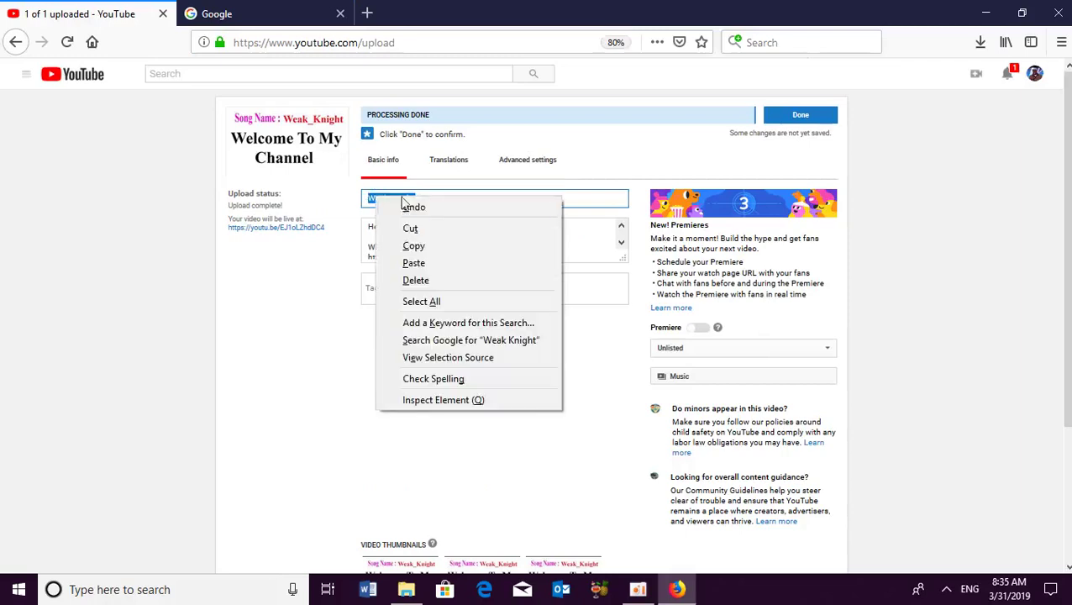
click(412, 246)
key(ctrl+Tab)
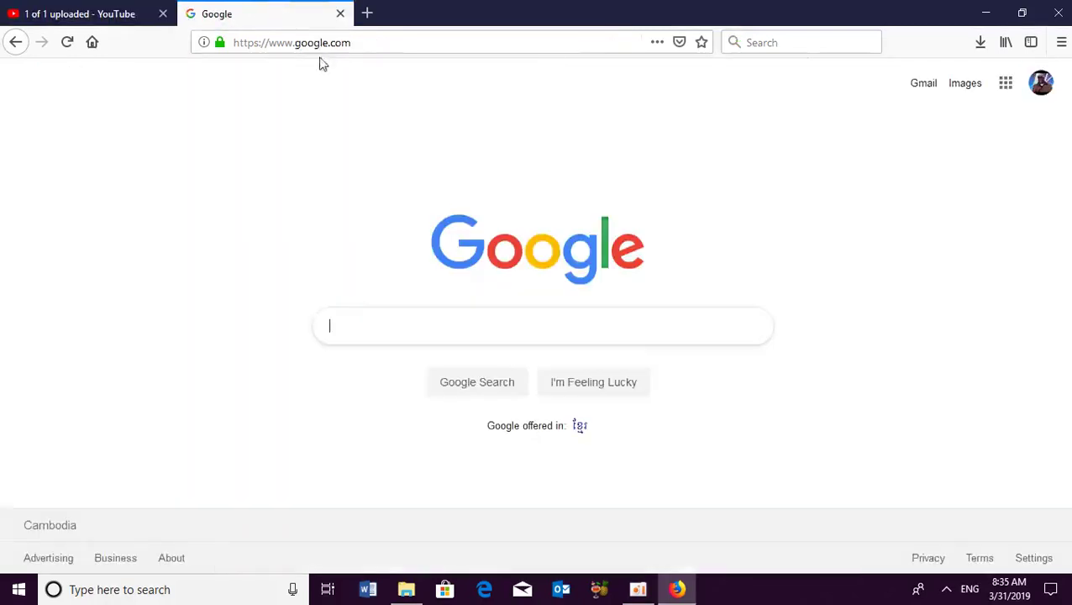
click(419, 317)
key(ctrl+v)
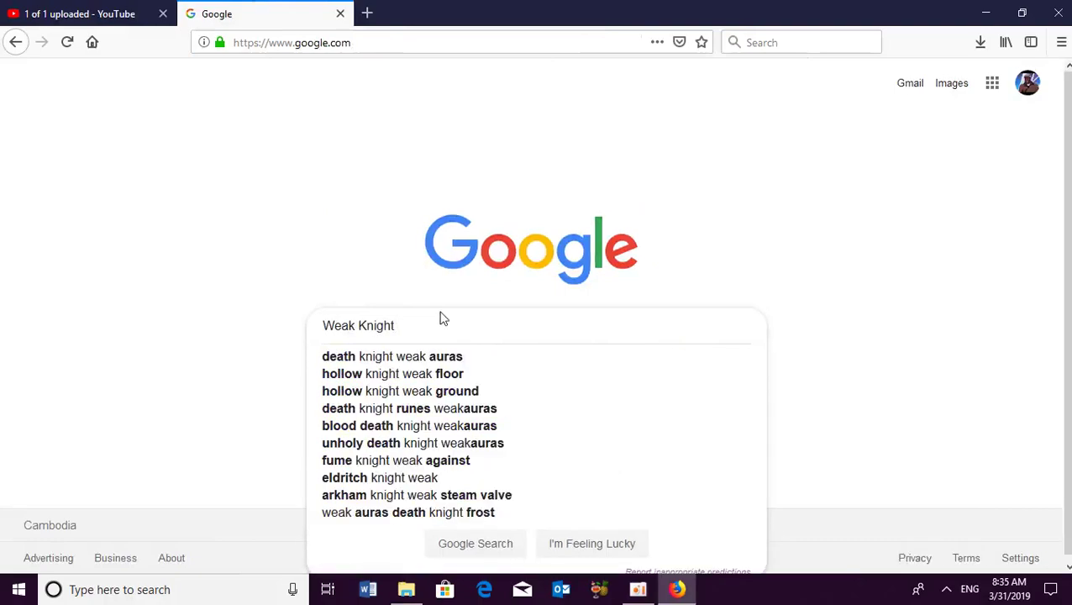
key(Return)
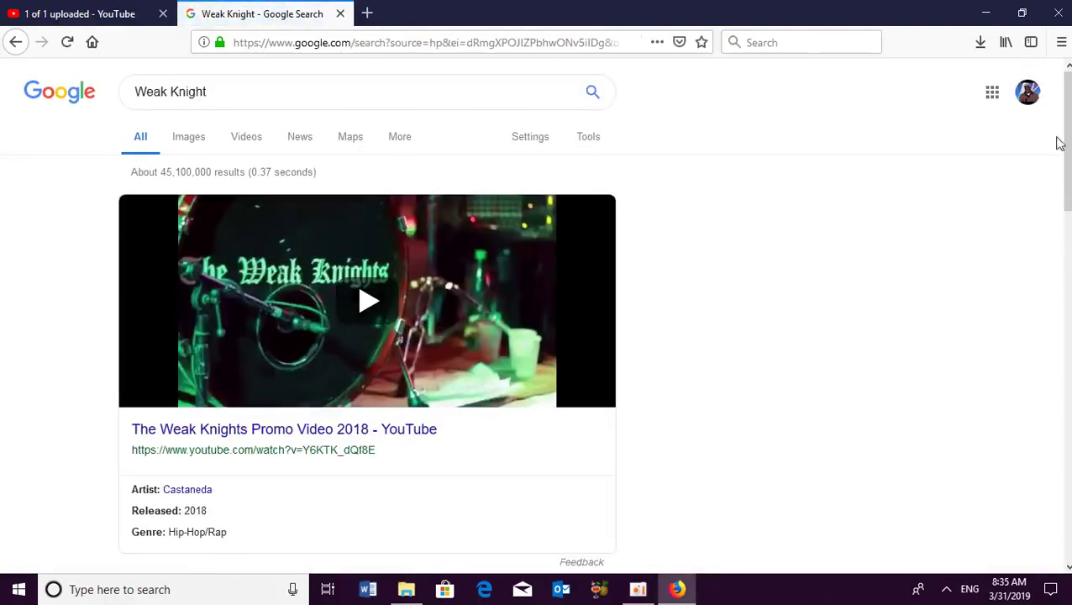
drag(1067, 143, 1046, 459)
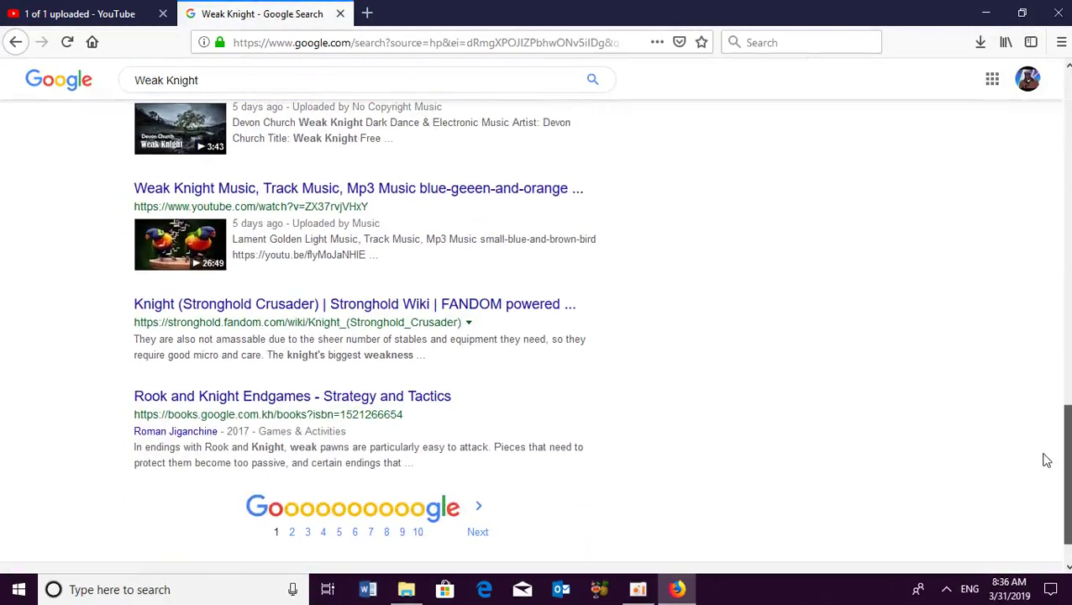
click(292, 533)
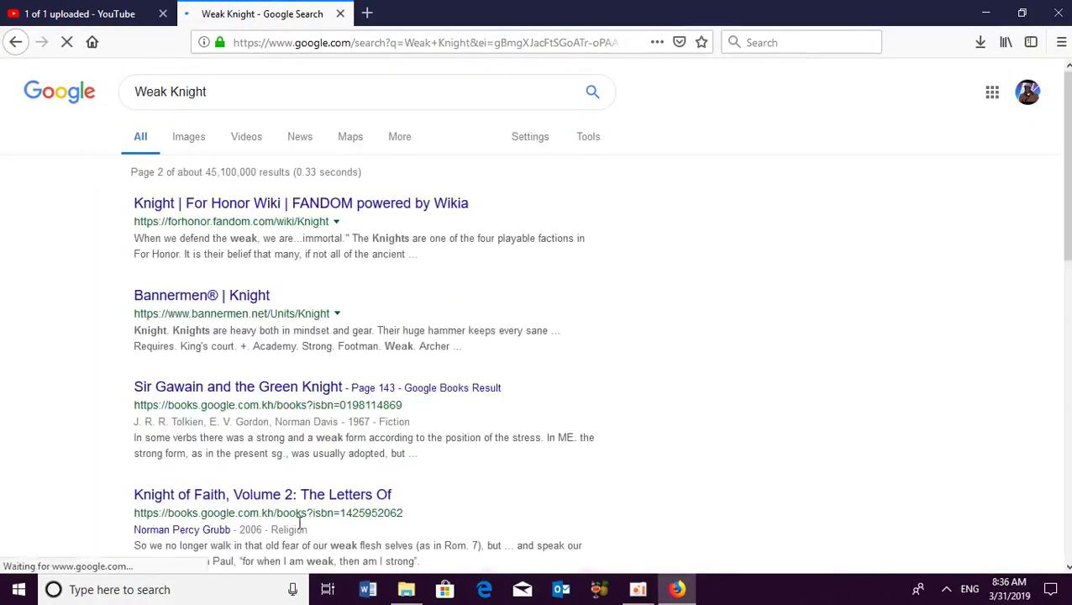
drag(1058, 147, 1039, 458)
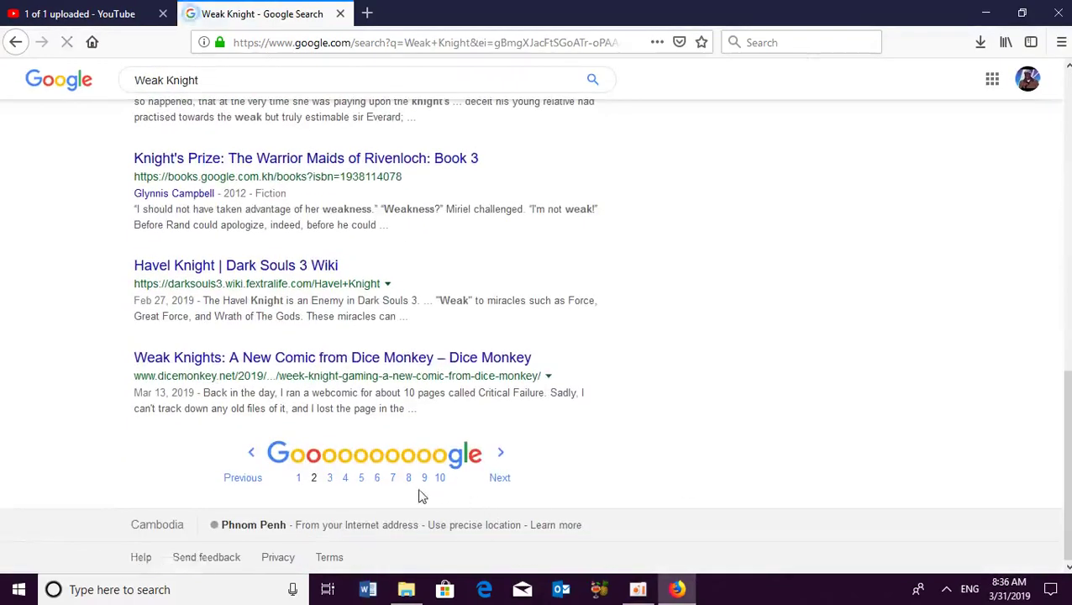
click(396, 481)
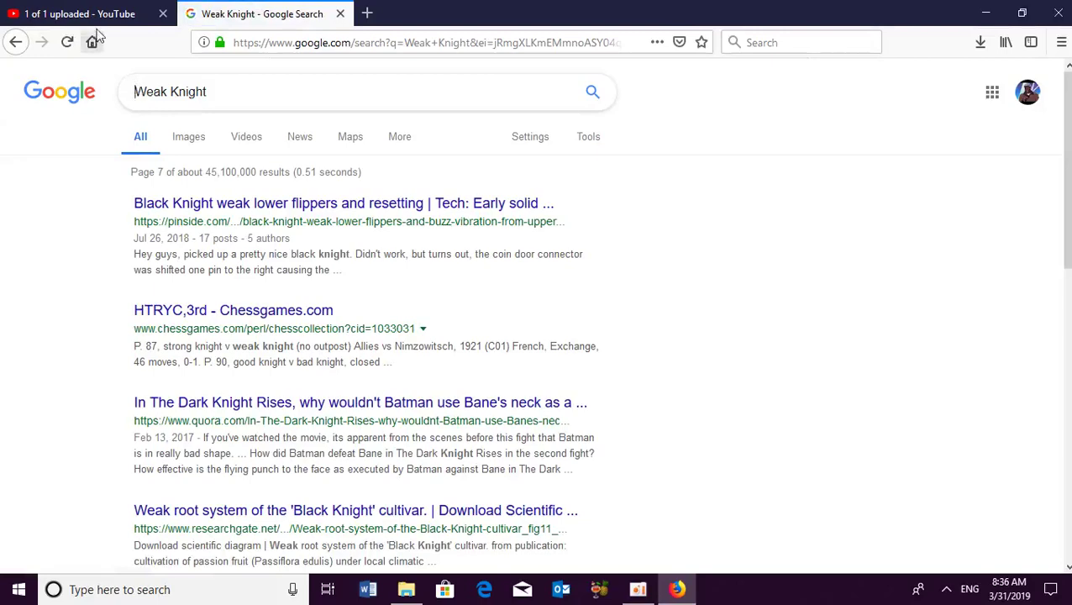
- Copy "Listen" from the video description and add it before the Google query to search for "Listen Weak Knight"
click(118, 17)
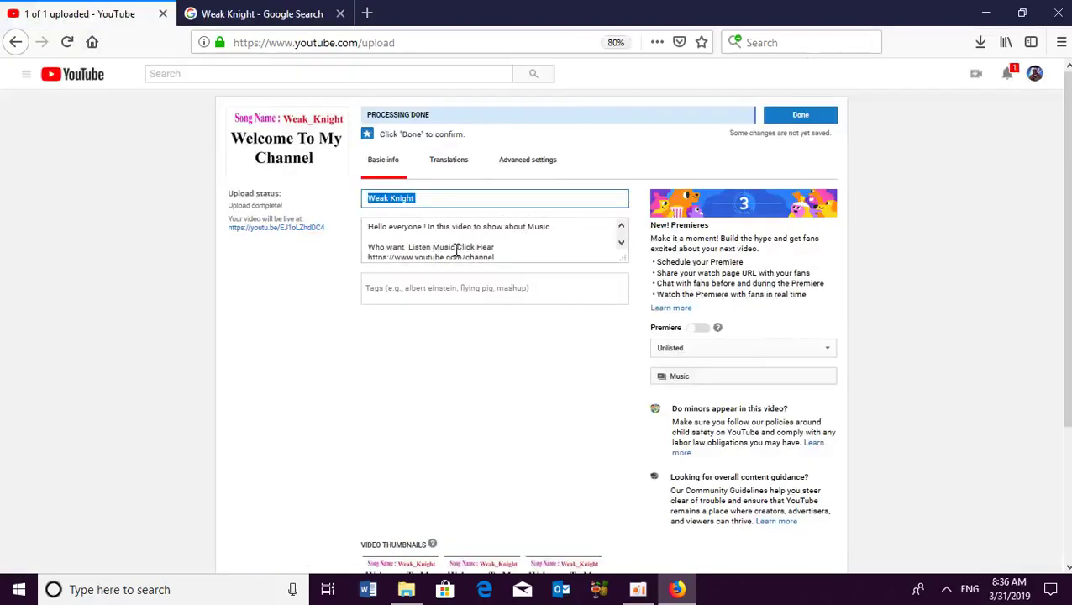
drag(432, 246, 411, 247)
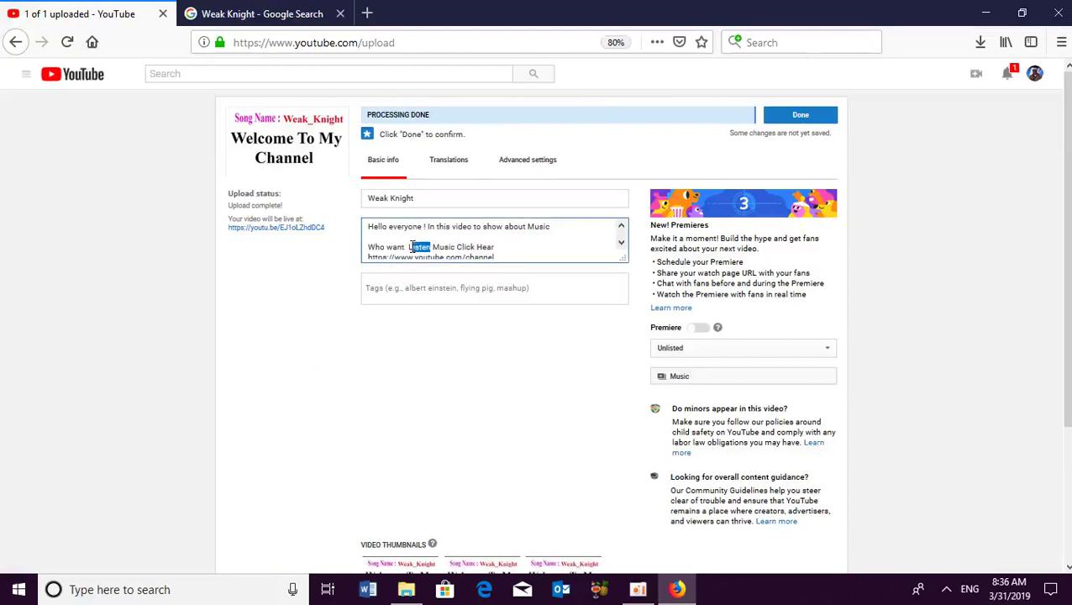
right_click(408, 246)
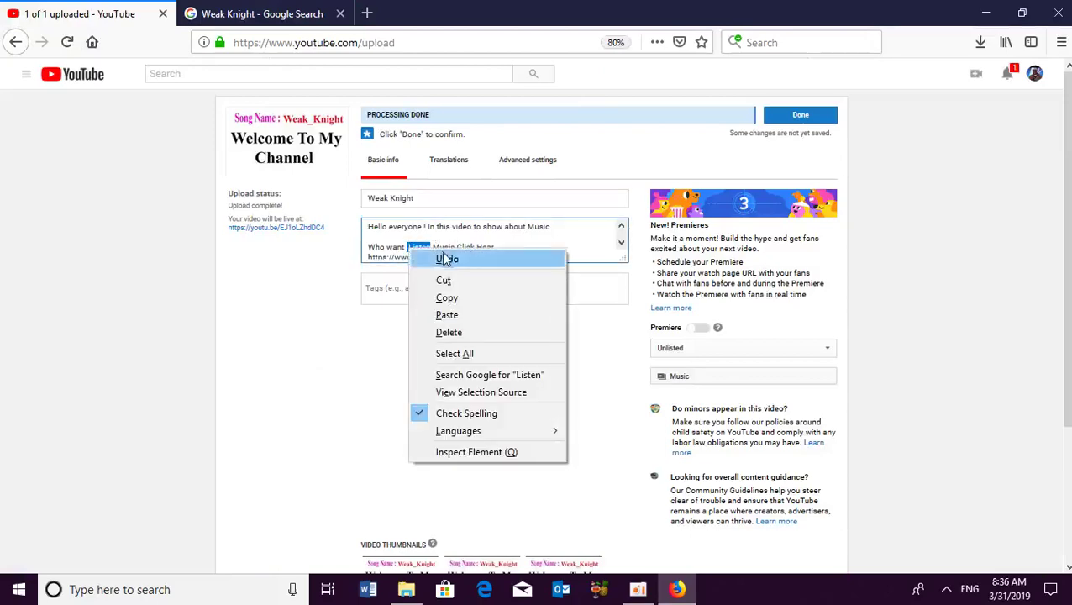
click(445, 298)
click(262, 15)
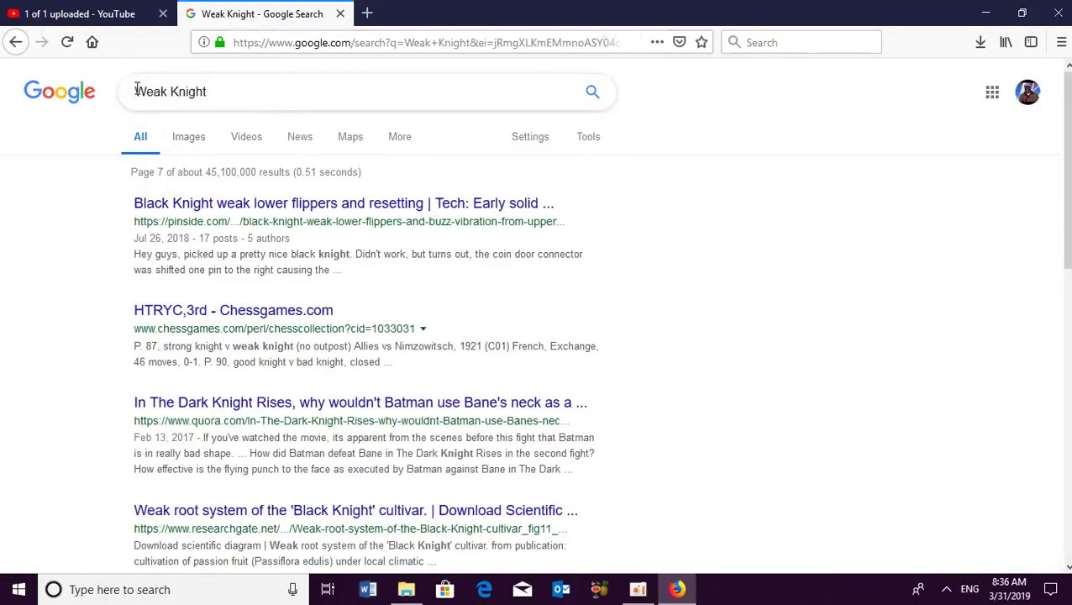
click(136, 90)
key(ctrl+v)
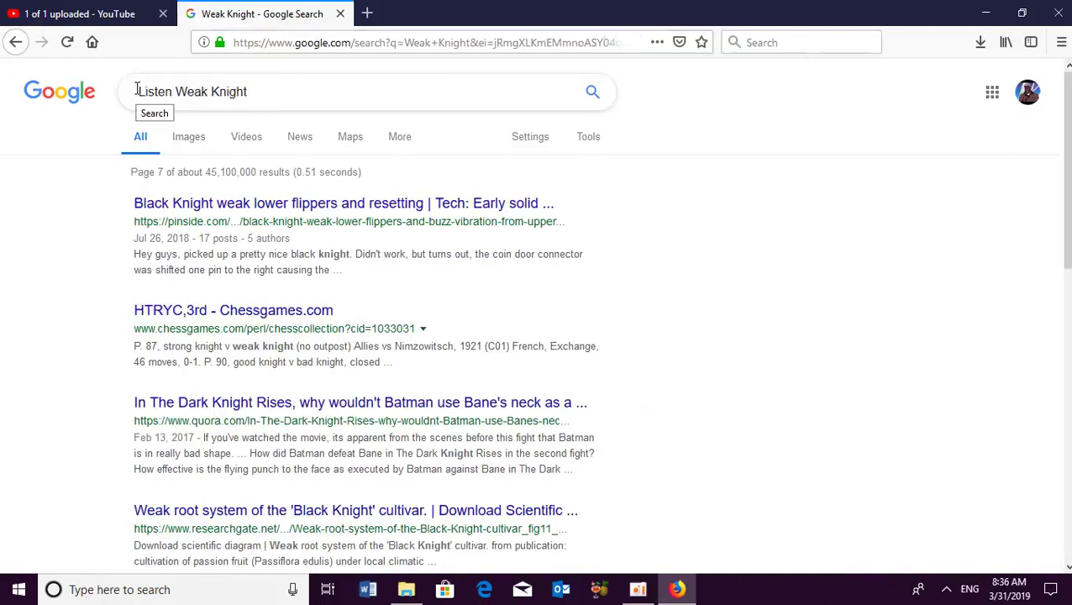
key(Return)
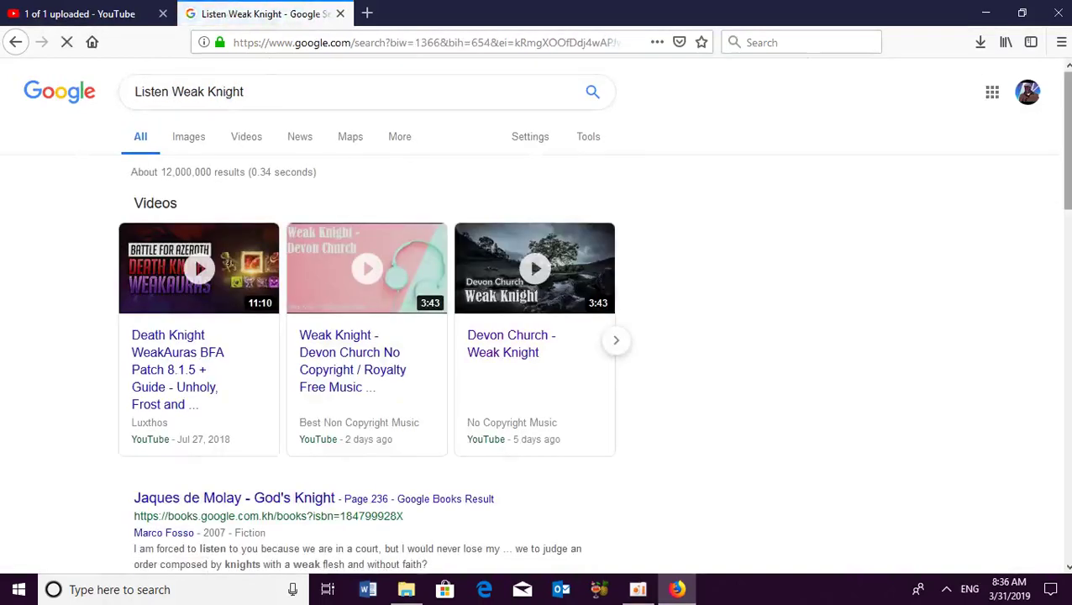
- Copy the eight related search phrases listed below the "Listen Weak Knight" results
drag(1059, 147, 1060, 491)
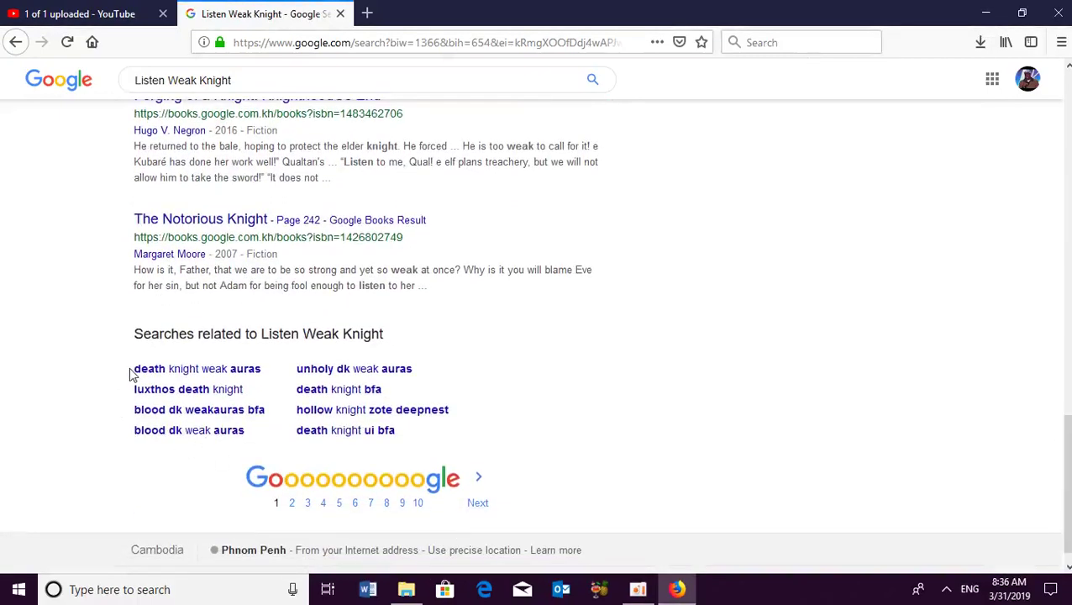
drag(130, 375, 397, 445)
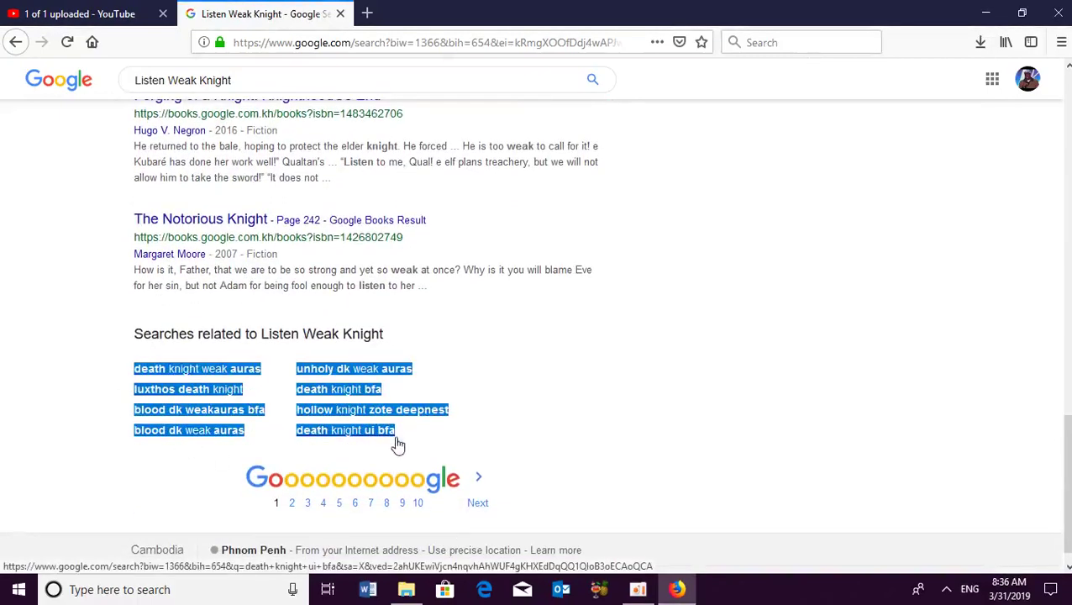
right_click(385, 437)
click(428, 339)
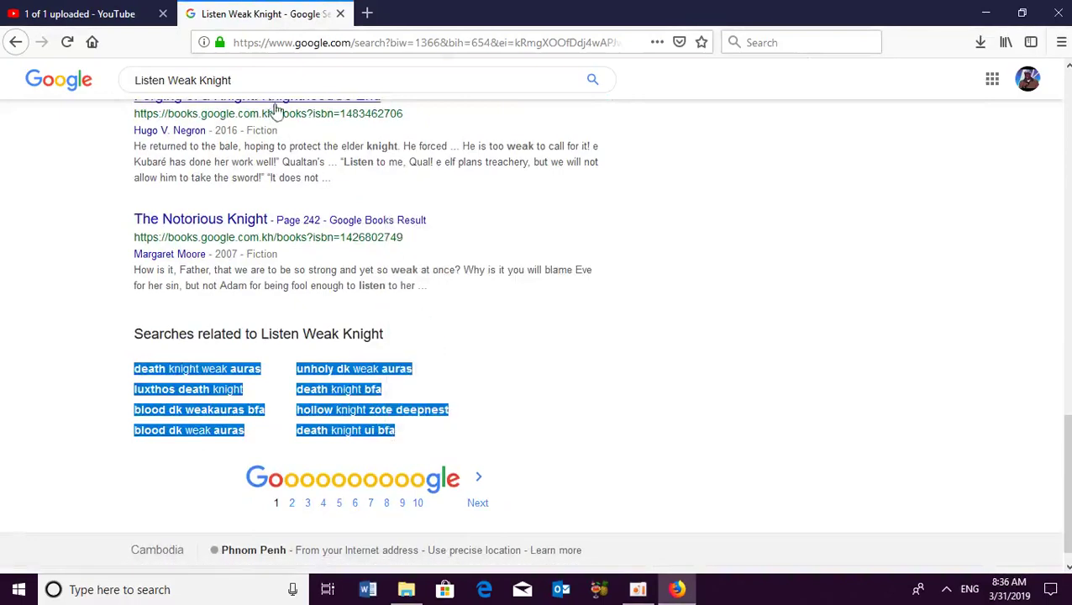
- Replace the contents of the desktop's New Text Document in Notepad with the copied phrases and add a comma after each one
click(985, 12)
double_click(159, 272)
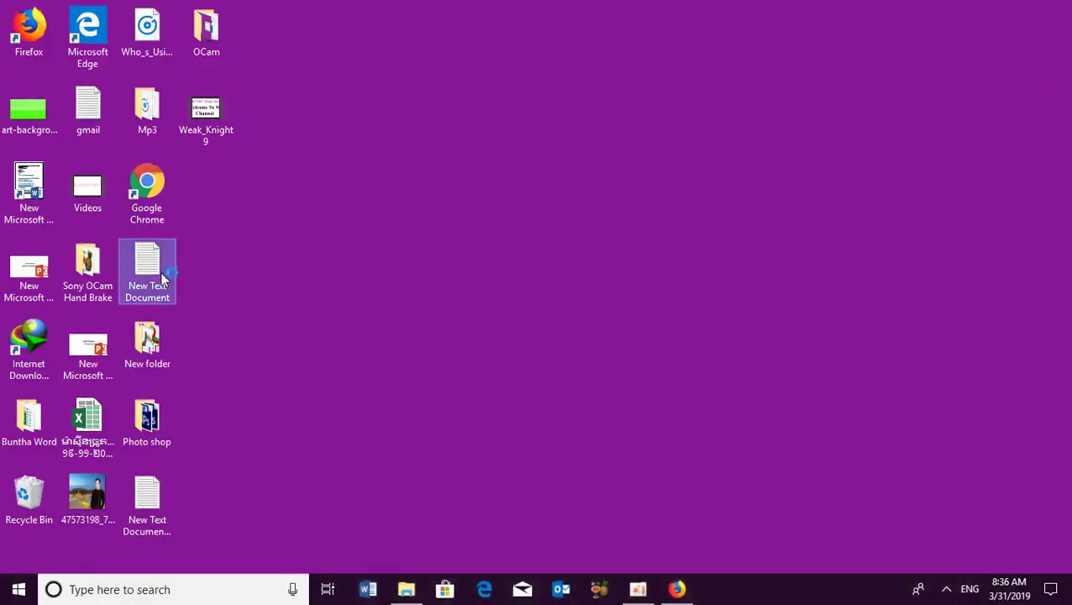
key(ctrl+a)
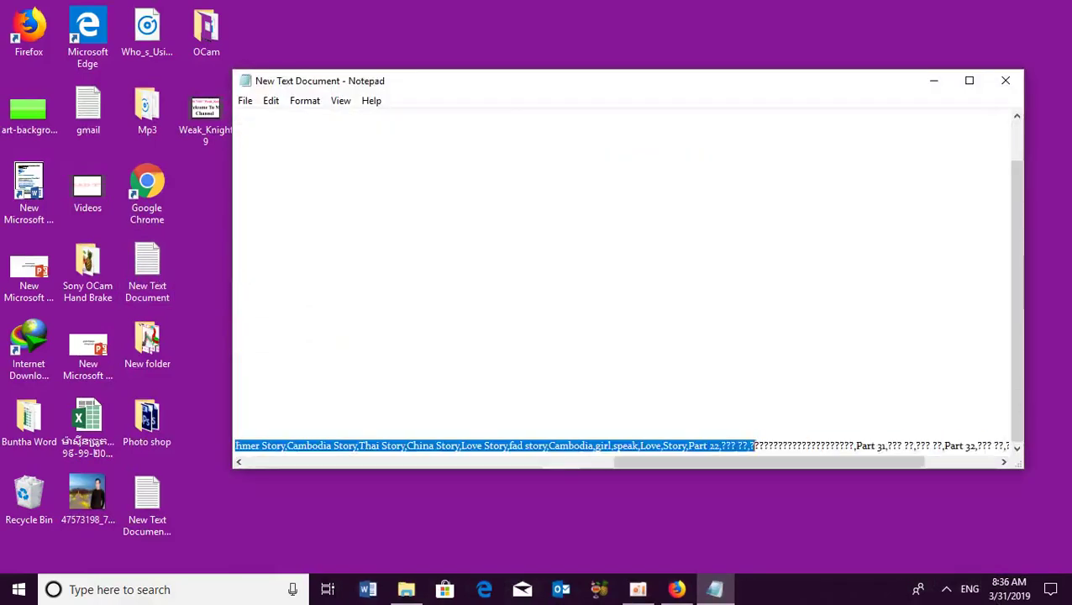
key(Delete)
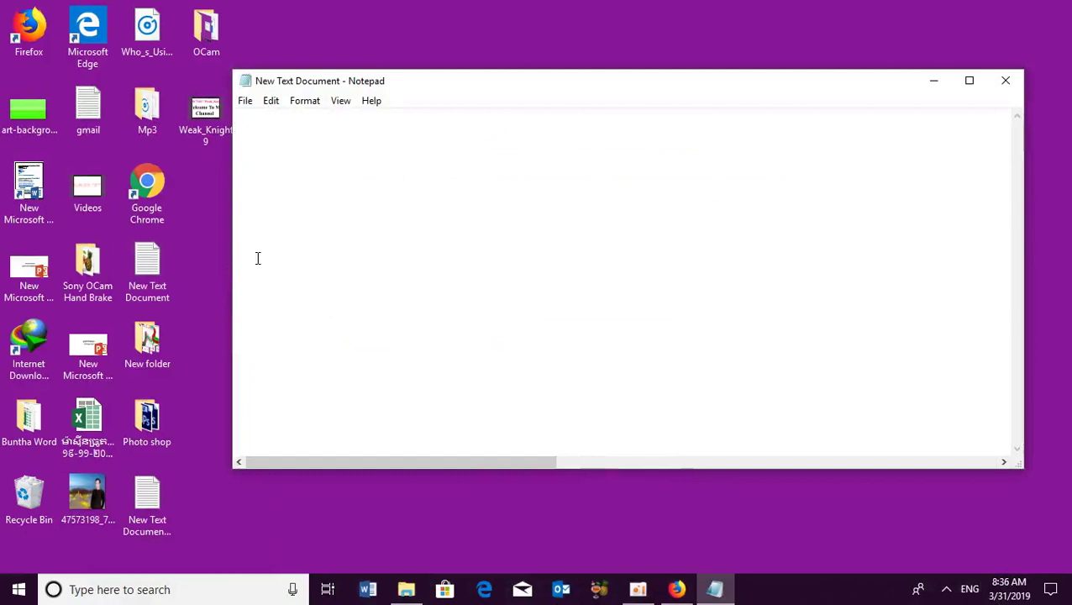
key(ctrl+v)
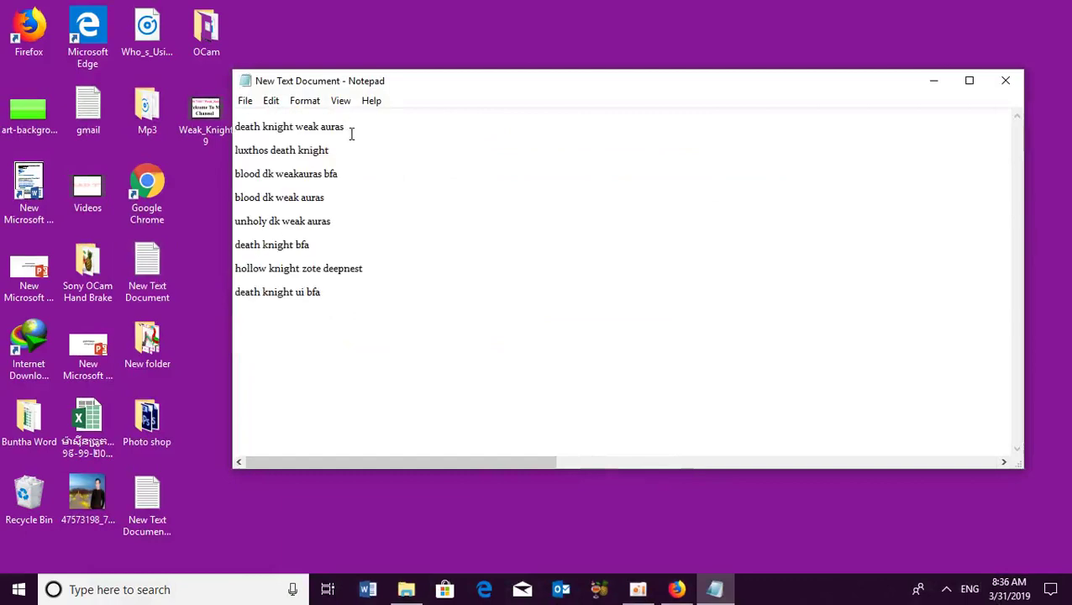
text(,)
- Copy the comma-separated phrases from Notepad into the uploaded video's tags in Firefox
drag(236, 121, 342, 313)
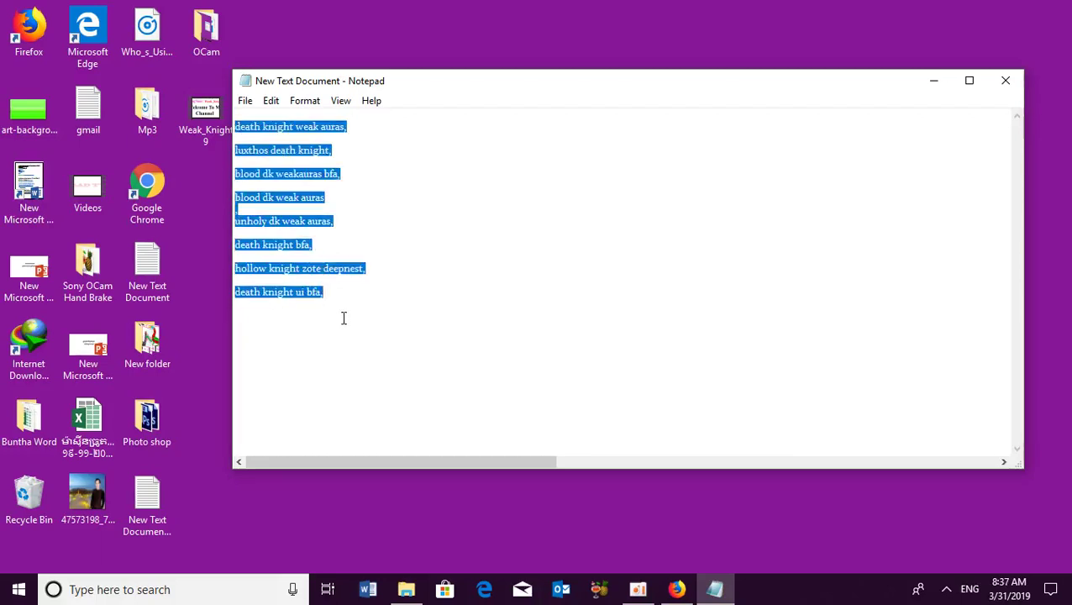
click(676, 589)
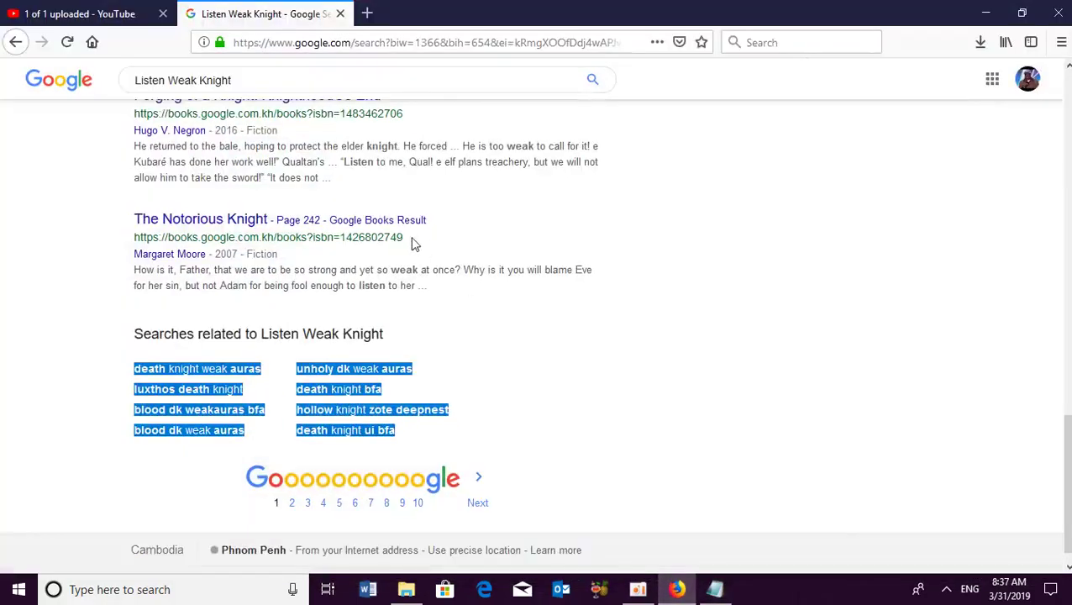
click(119, 15)
double_click(418, 247)
click(444, 288)
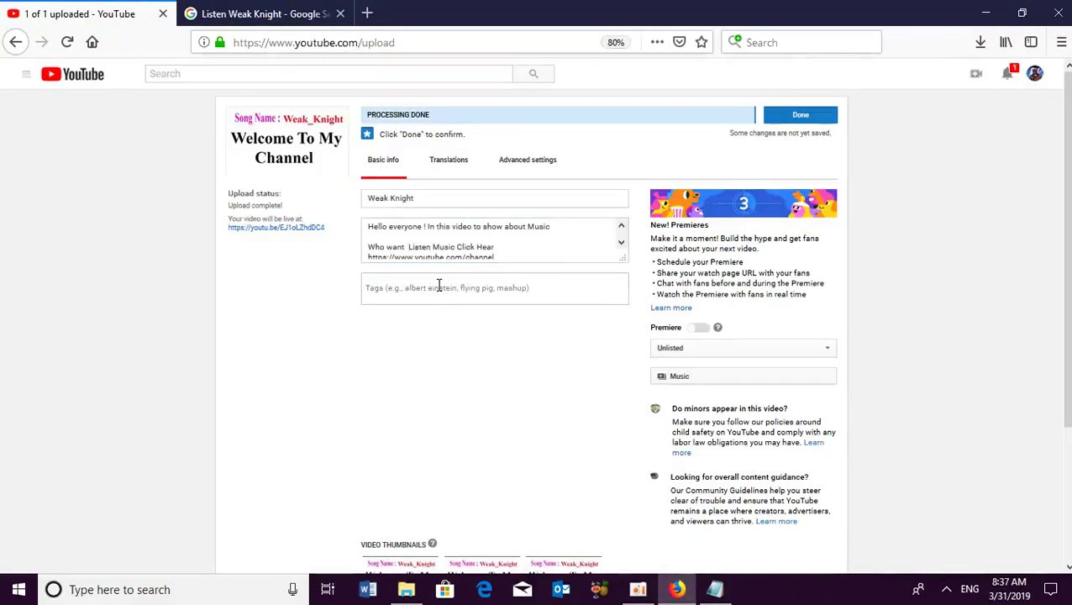
key(ctrl+v)
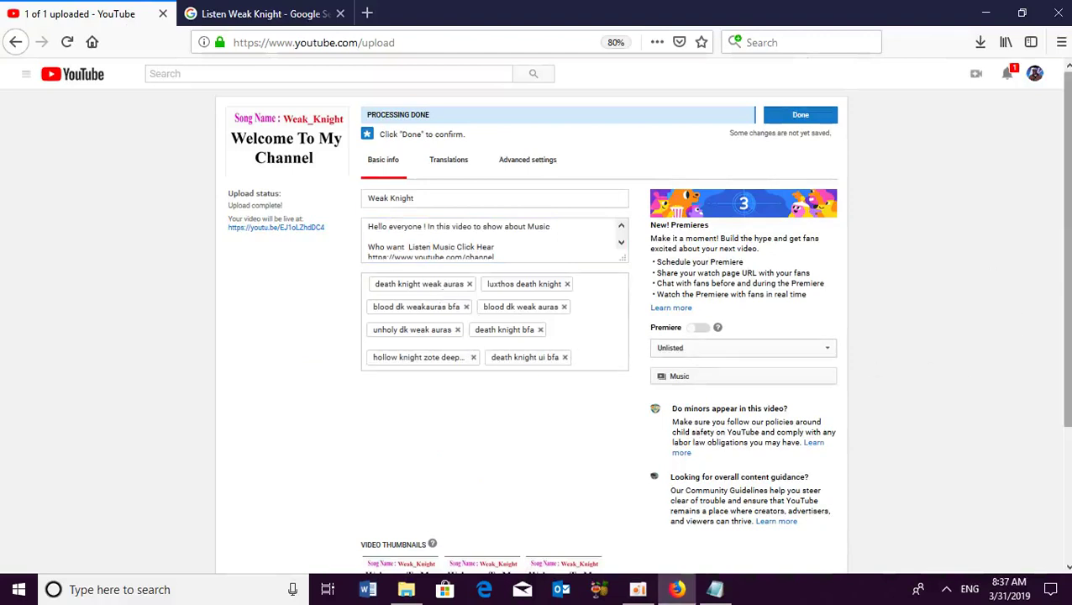
- Set the original language of the video's title and description to English in the translation settings
click(444, 161)
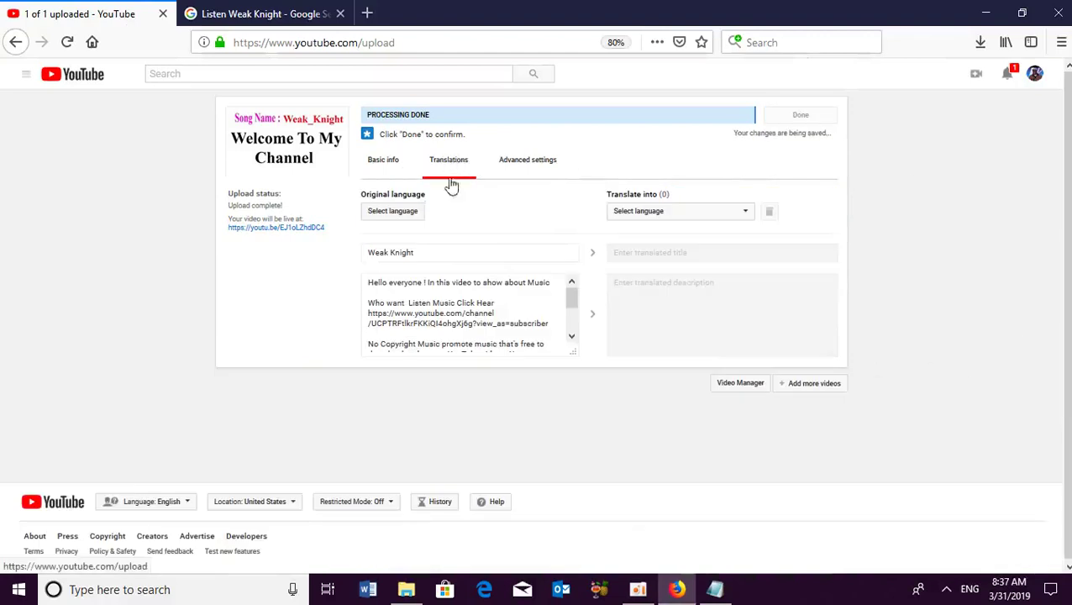
click(402, 214)
click(499, 322)
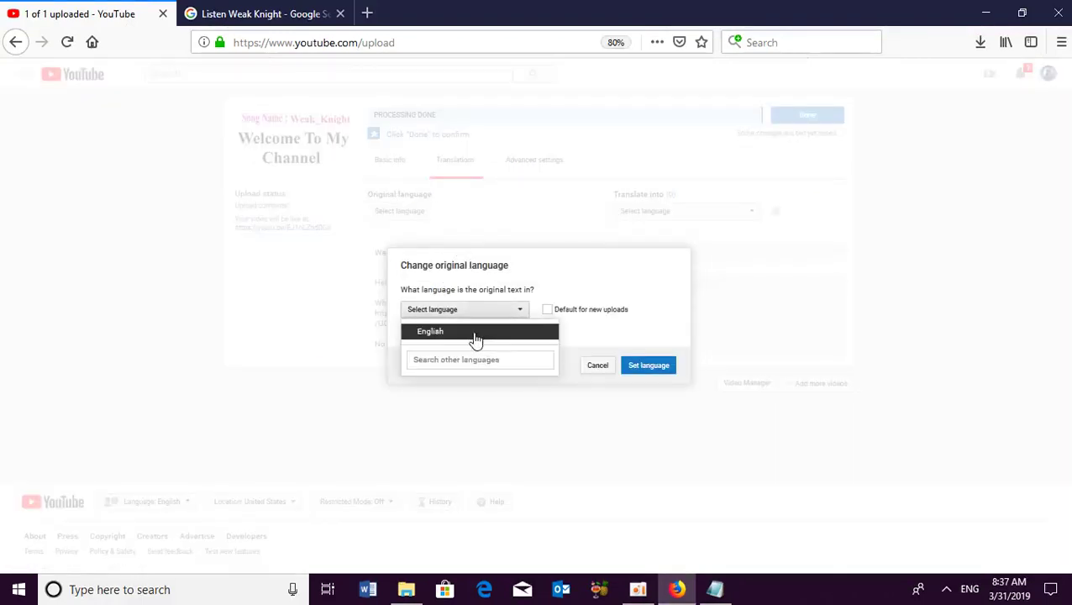
click(474, 335)
click(647, 365)
- Set the video language to English and the recording date to today, March 31, 2019, in the advanced settings
click(525, 162)
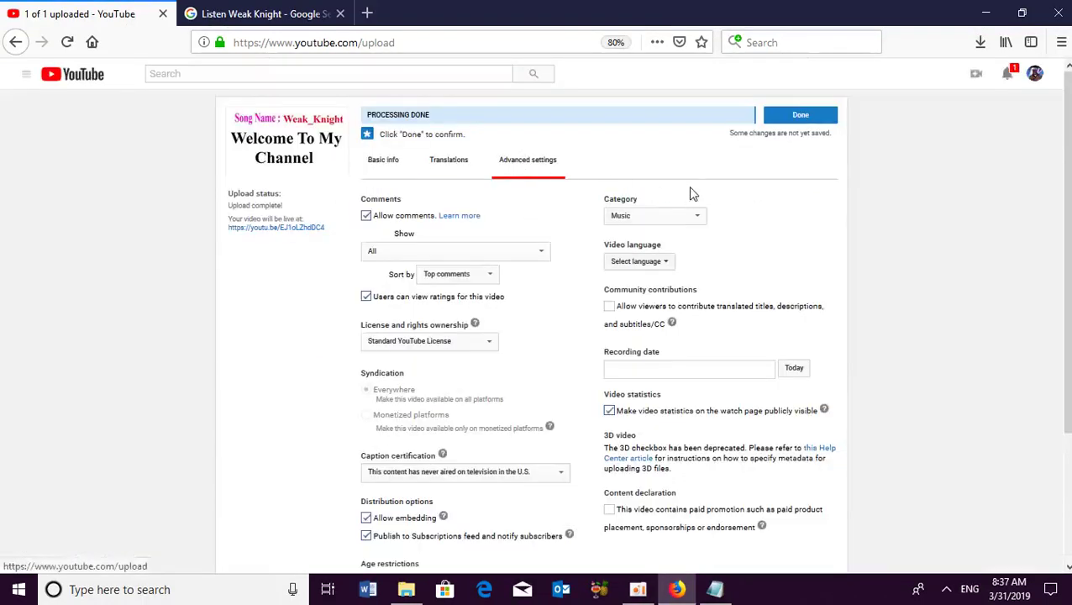
click(639, 268)
click(644, 286)
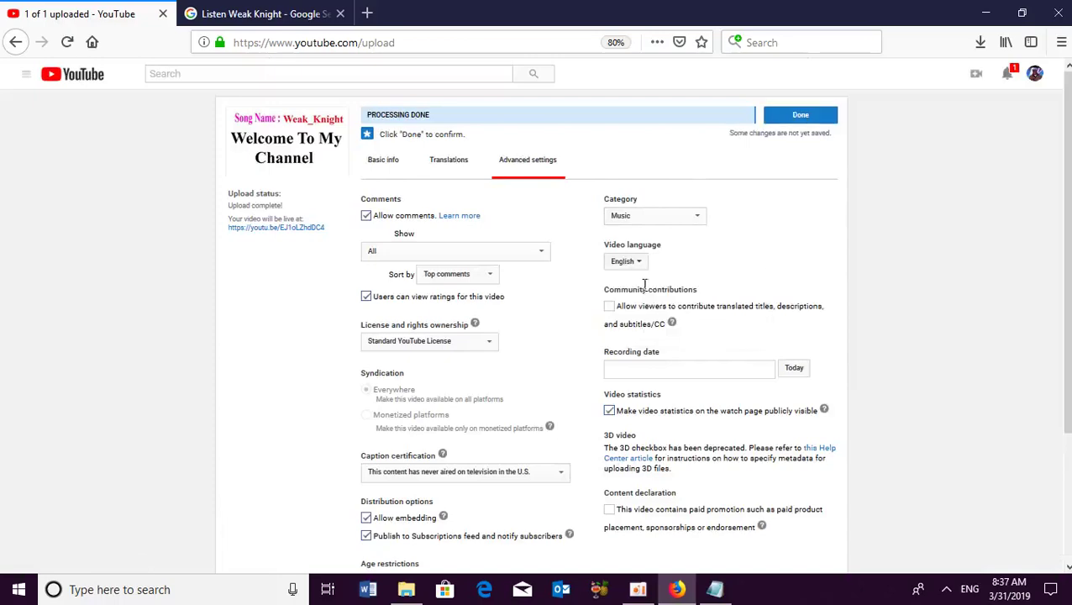
click(798, 373)
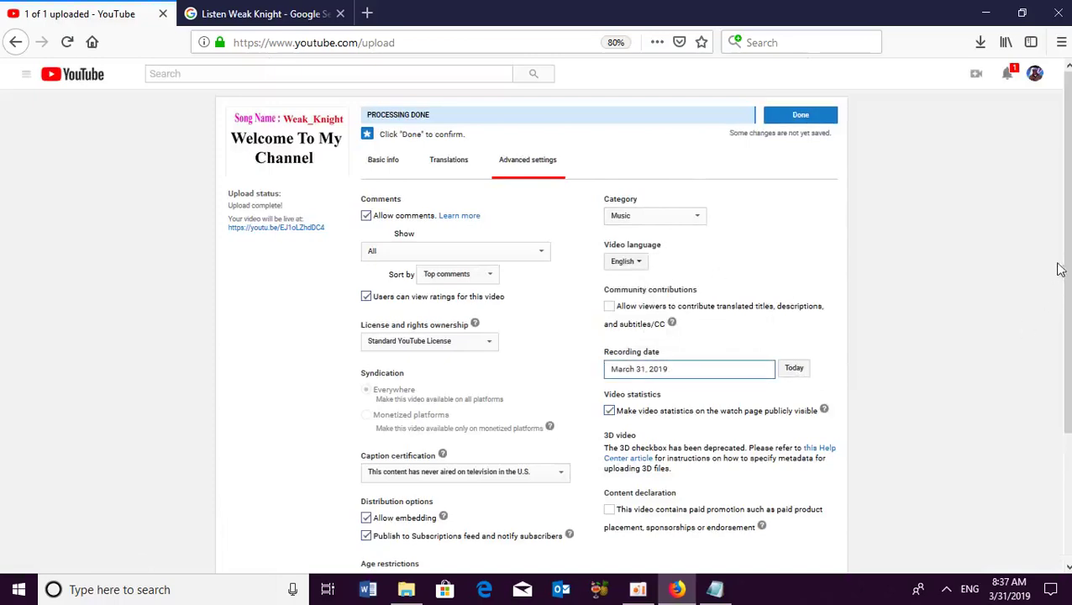
scroll(1060, 348, down, 3)
scroll(1060, 348, up, 3)
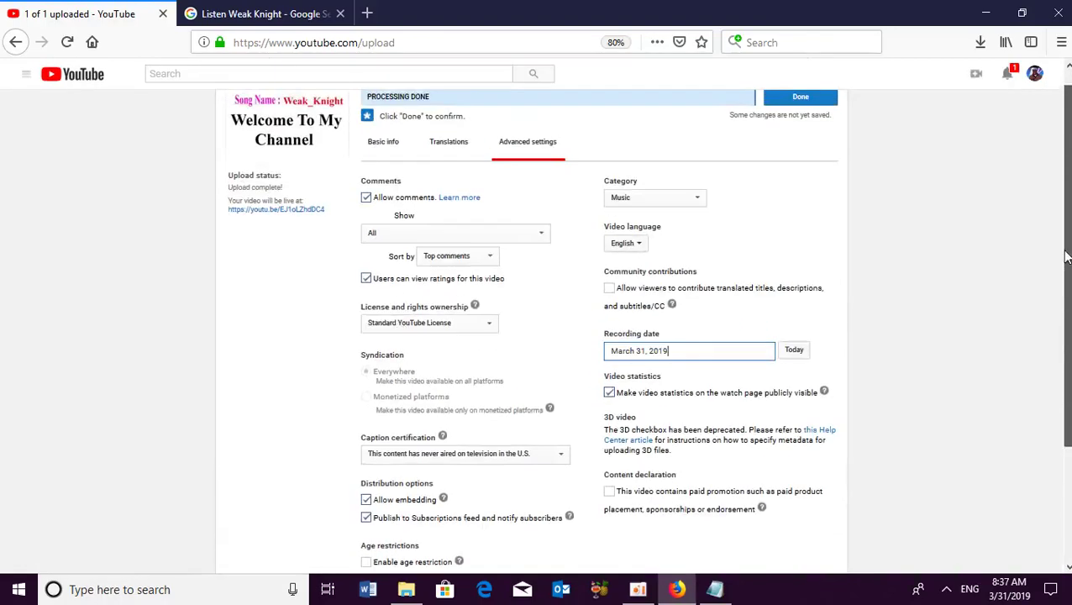
- Allow viewers to contribute translated titles, descriptions, and subtitles/CC to the uploaded video
click(610, 292)
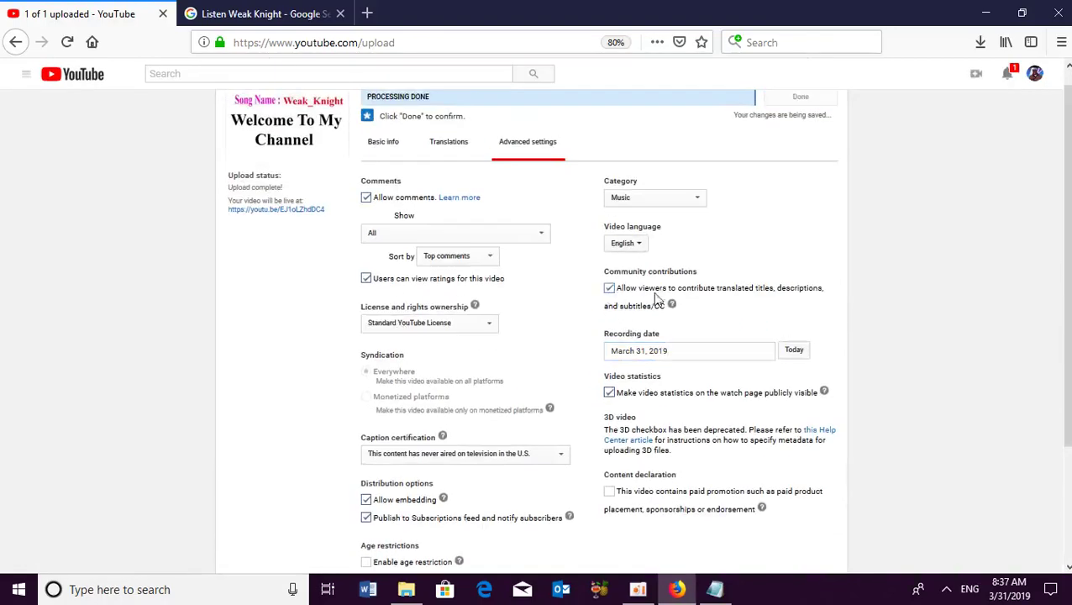
scroll(1026, 340, down, 3)
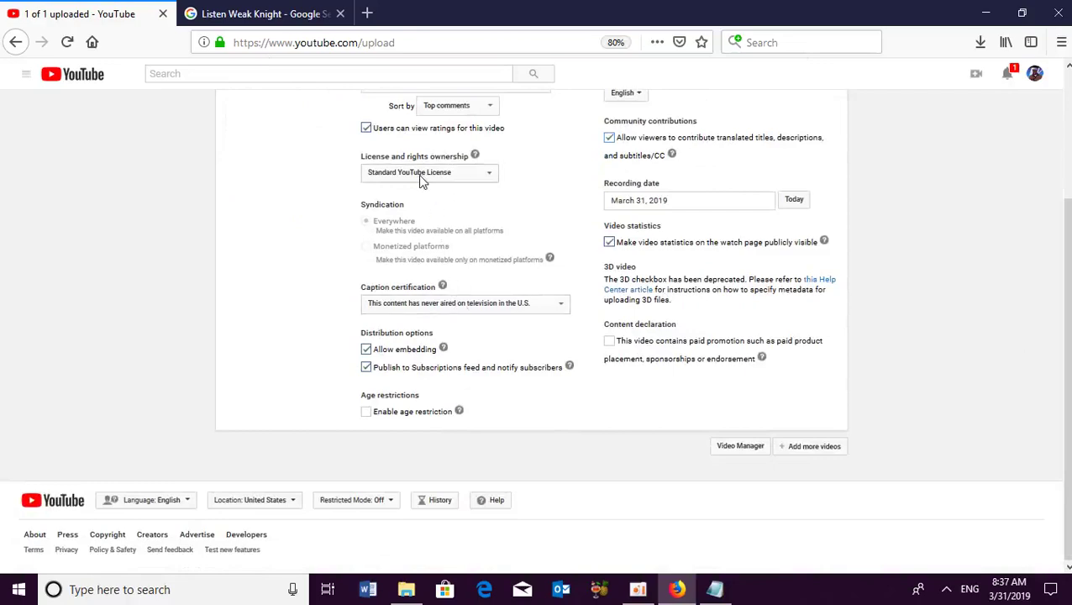
scroll(1034, 226, up, 3)
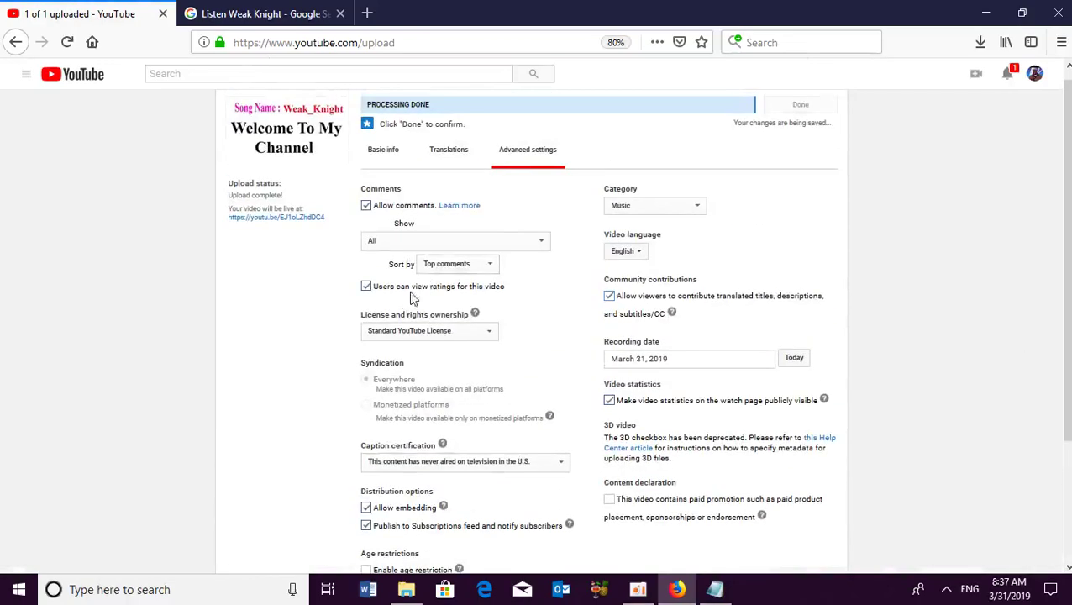
- Set the uploaded video's license and rights ownership to Creative Commons - Attribution
click(409, 331)
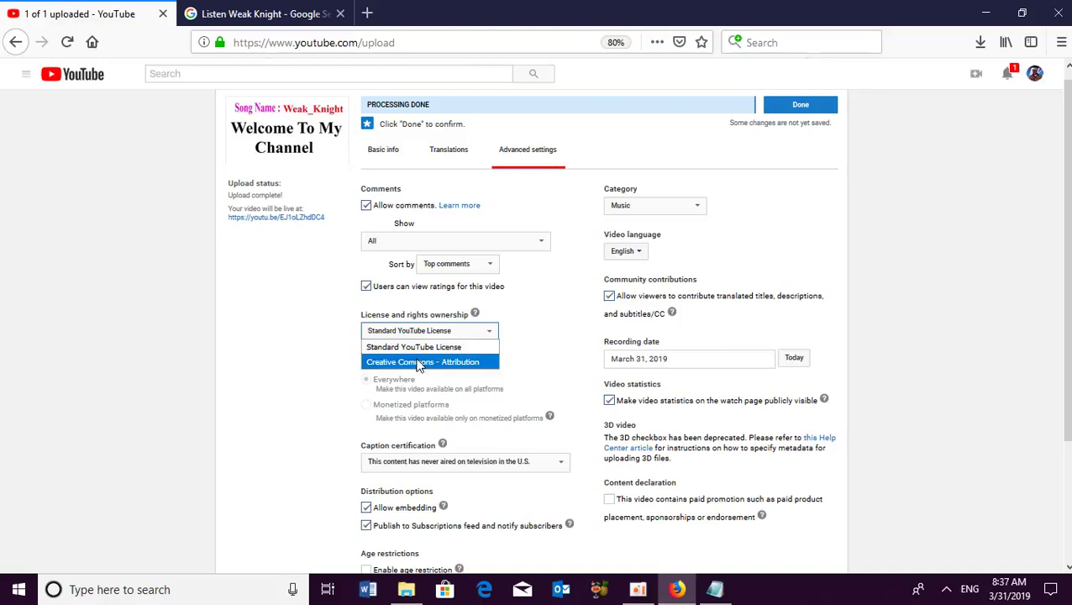
click(417, 362)
scroll(892, 277, up, 1)
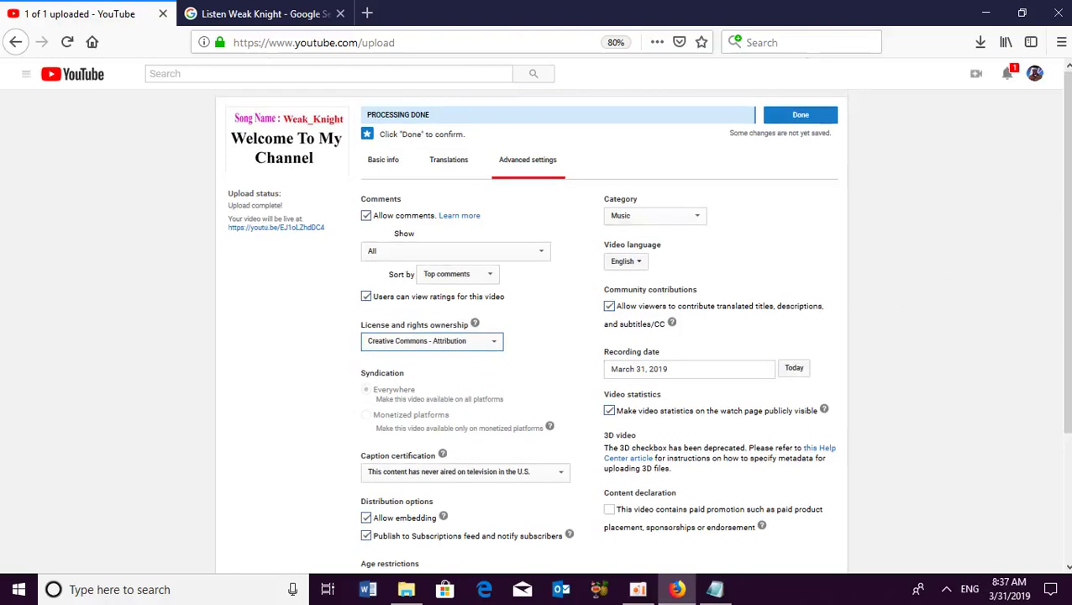
click(433, 341)
click(434, 340)
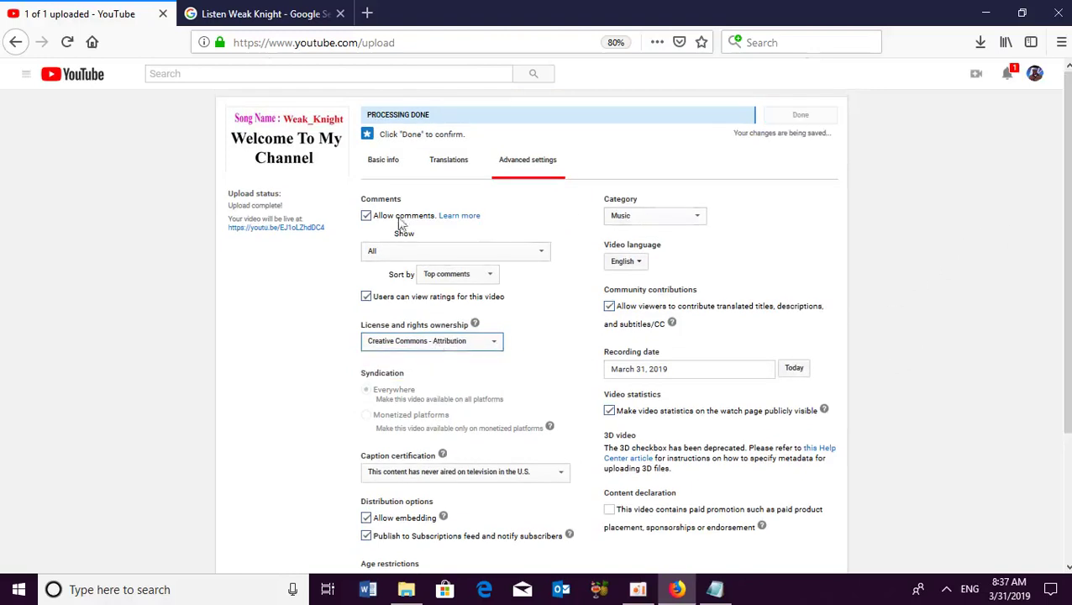
- Finalize the upload, go to the Video Manager, close the upload page, and open the Weak Knight video for editing
click(451, 163)
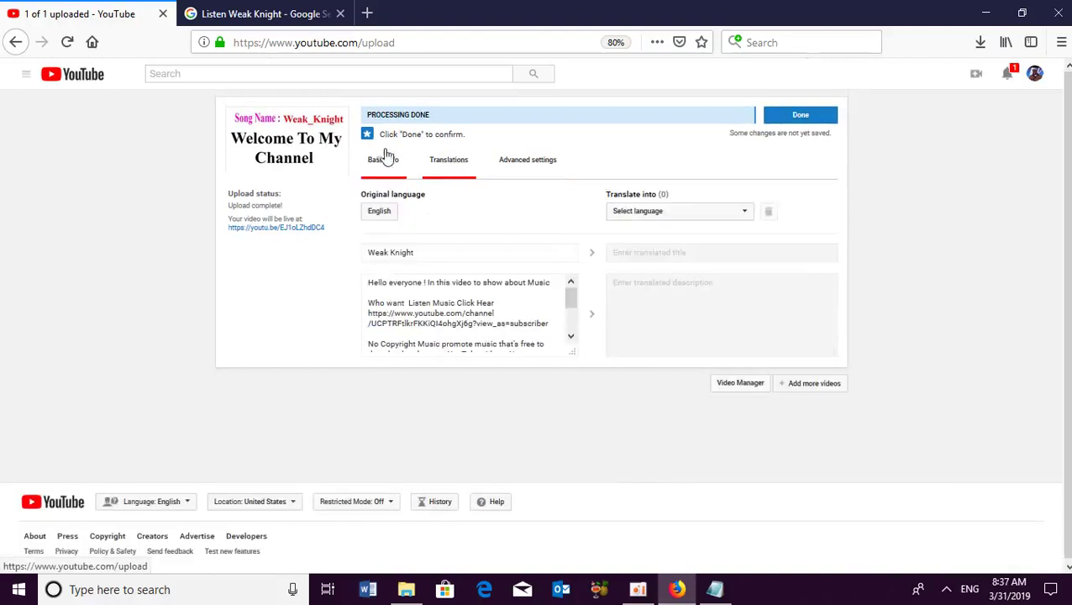
click(383, 157)
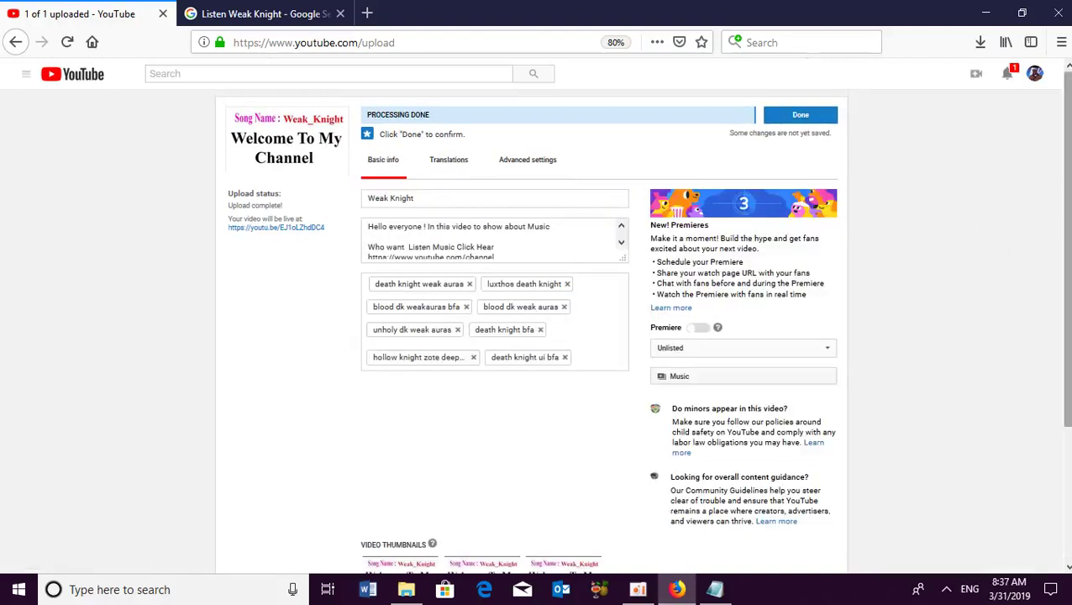
click(798, 117)
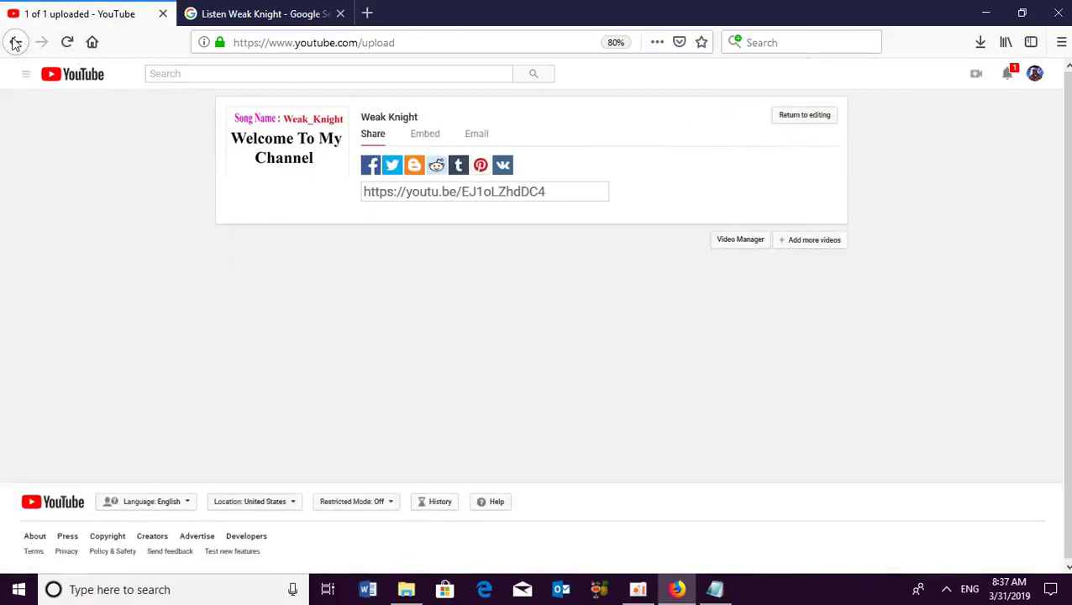
click(734, 241)
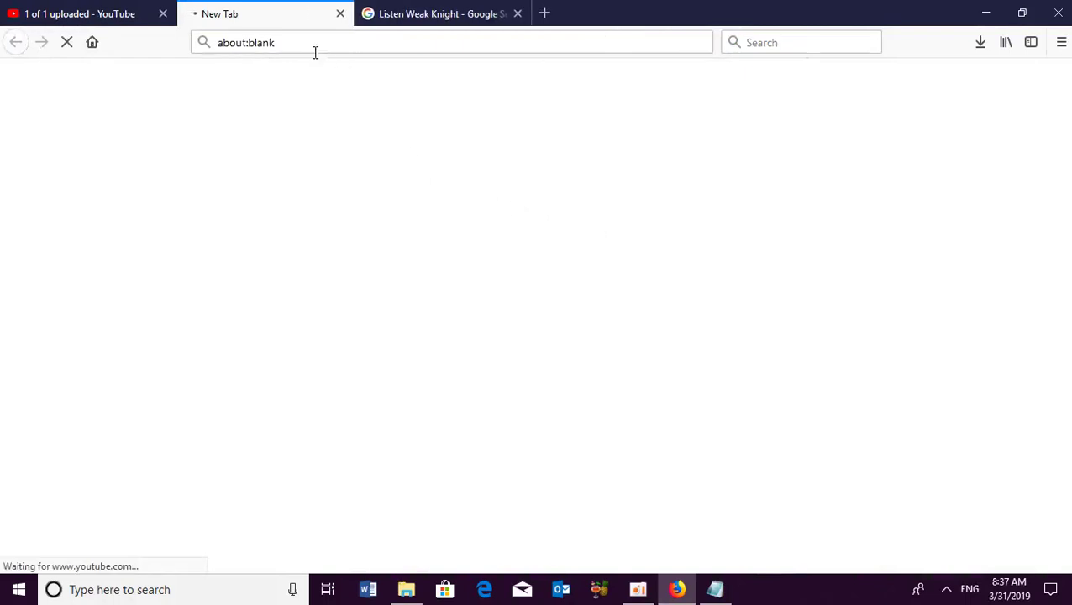
click(163, 14)
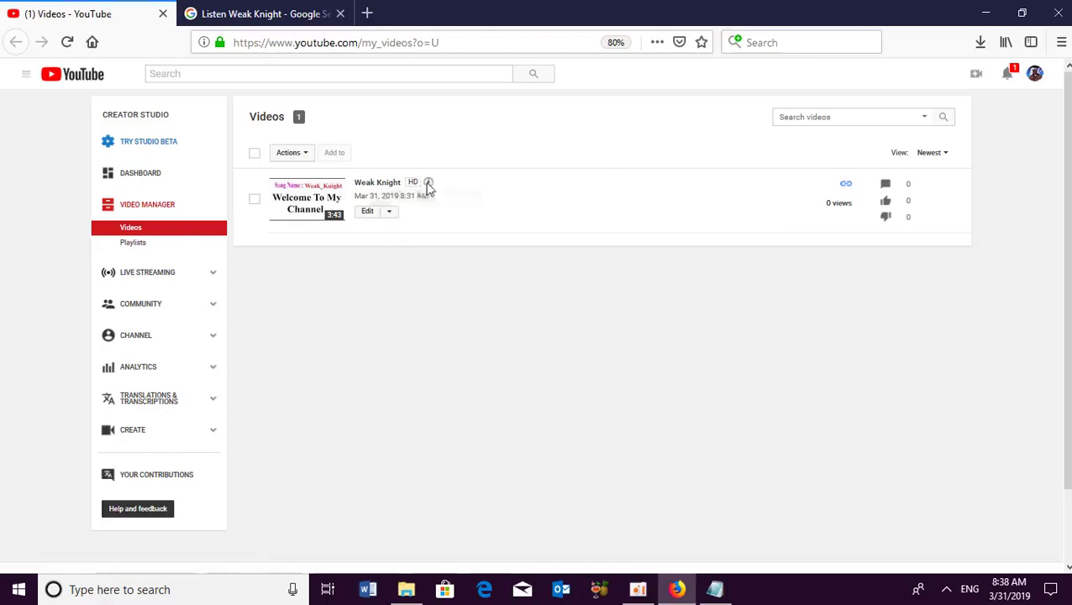
click(378, 215)
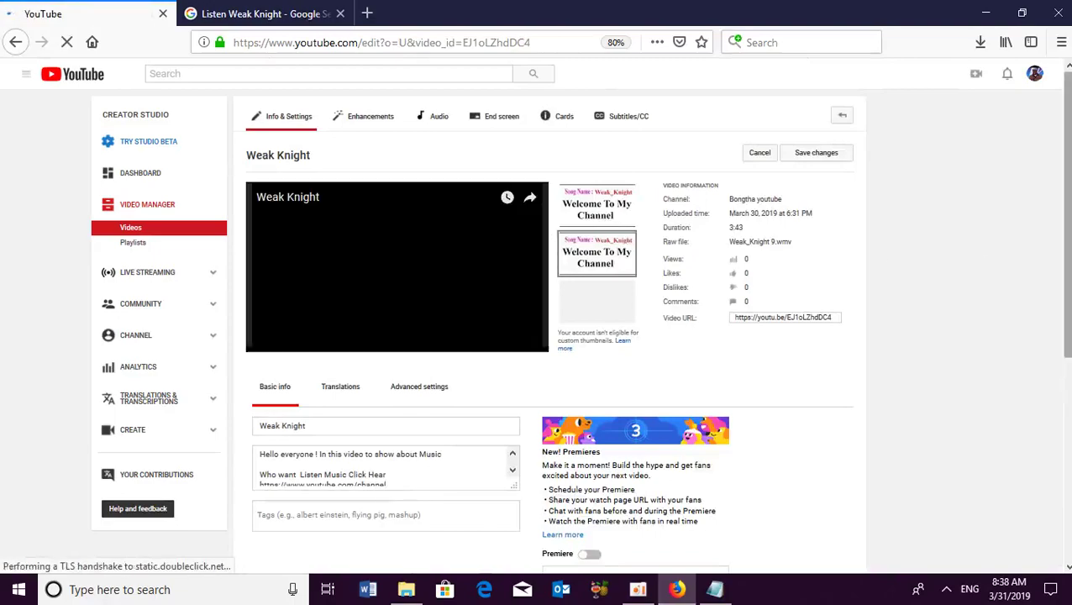
scroll(391, 254, down, 5)
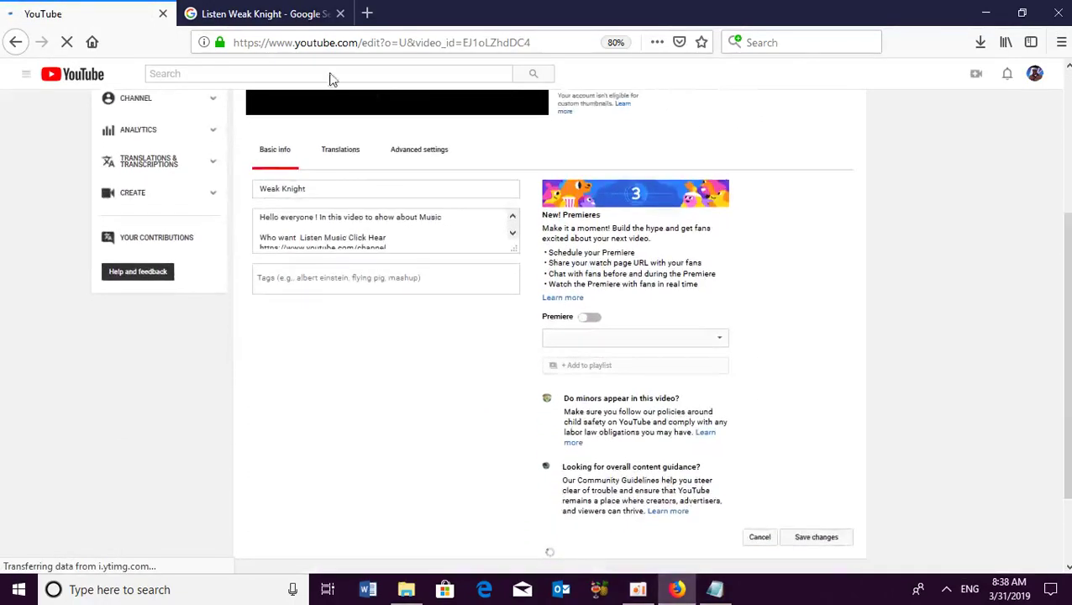
- Copy the search phrase "Listen Weak Knight" from the Google page and append it to the video title after a comma
click(253, 13)
mouse_move(1065, 487)
mouse_down()
mouse_move(1067, 239)
mouse_move(1067, 504)
mouse_up()
click(184, 80)
key(ctrl+a)
key(ctrl+c)
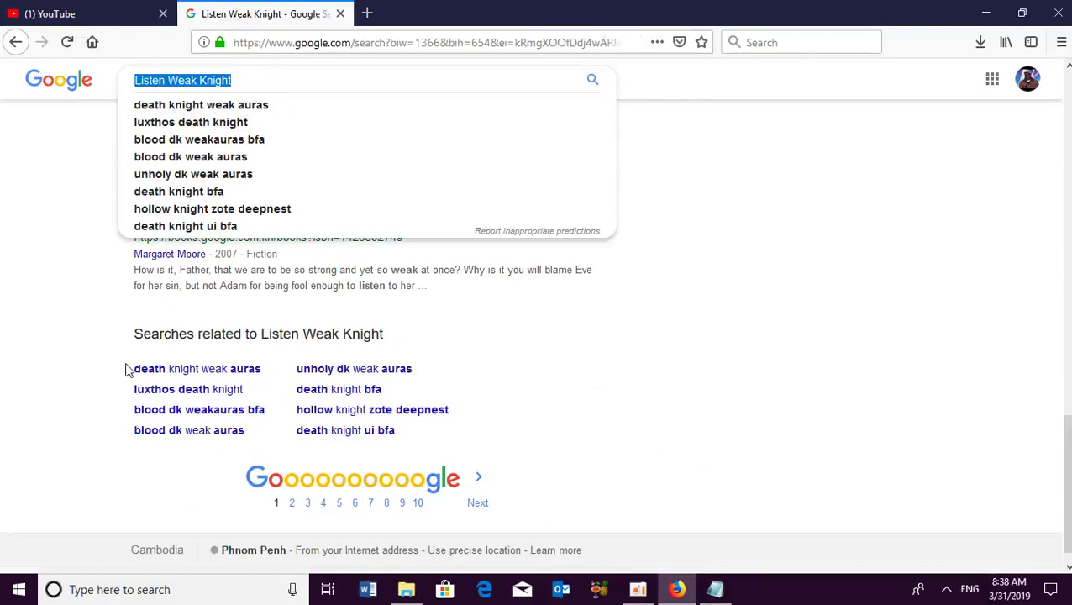
click(109, 10)
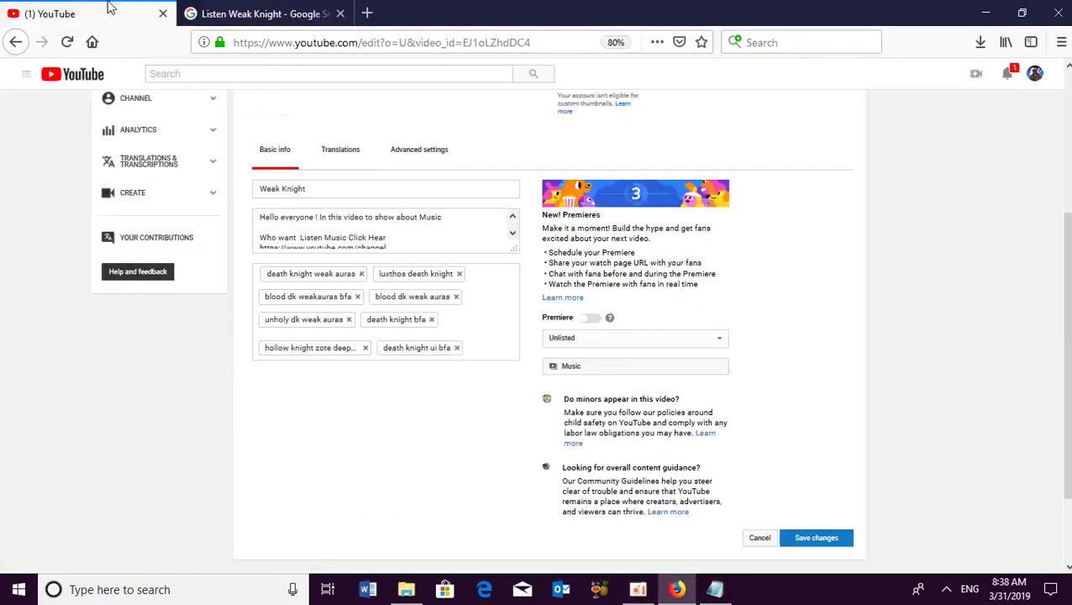
click(340, 192)
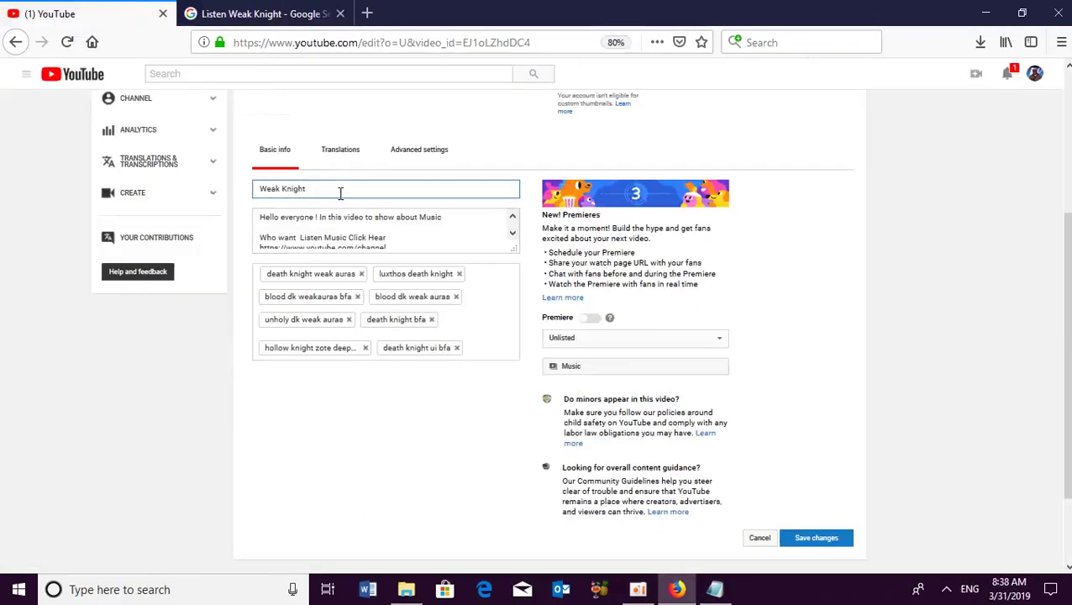
key(ctrl+v)
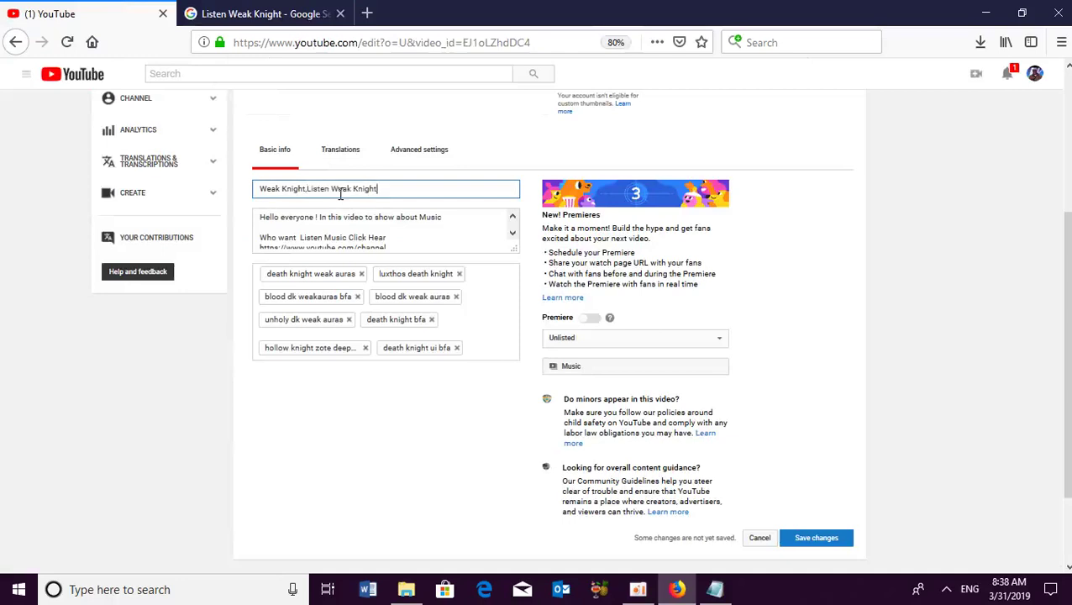
click(483, 329)
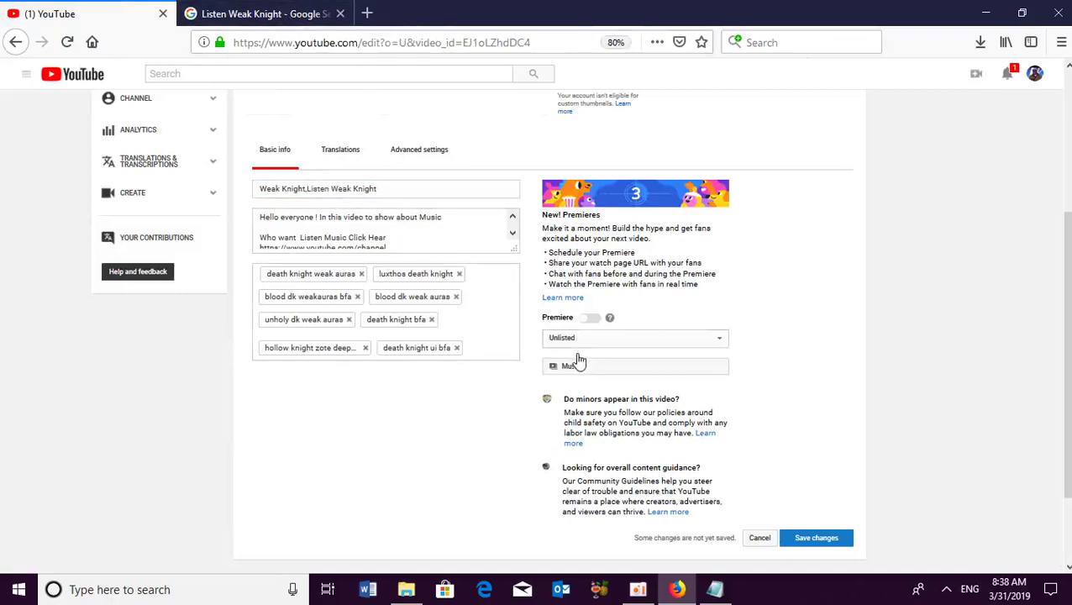
- Set the video's license and rights ownership to Standard YouTube License in the advanced settings
click(332, 151)
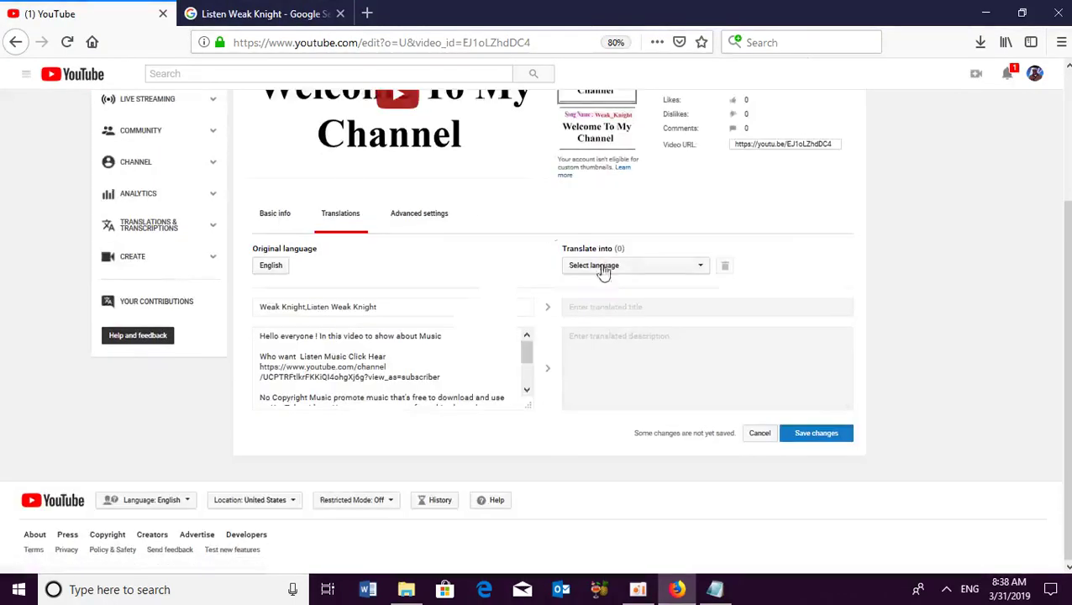
scroll(1067, 172, up, 1)
scroll(1067, 173, up, 2)
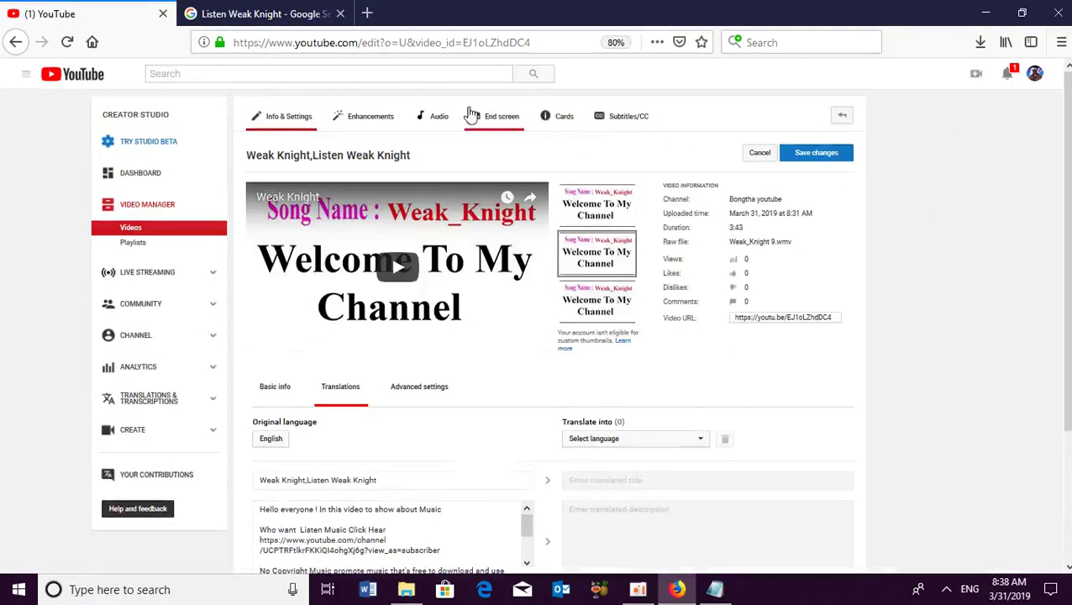
click(424, 391)
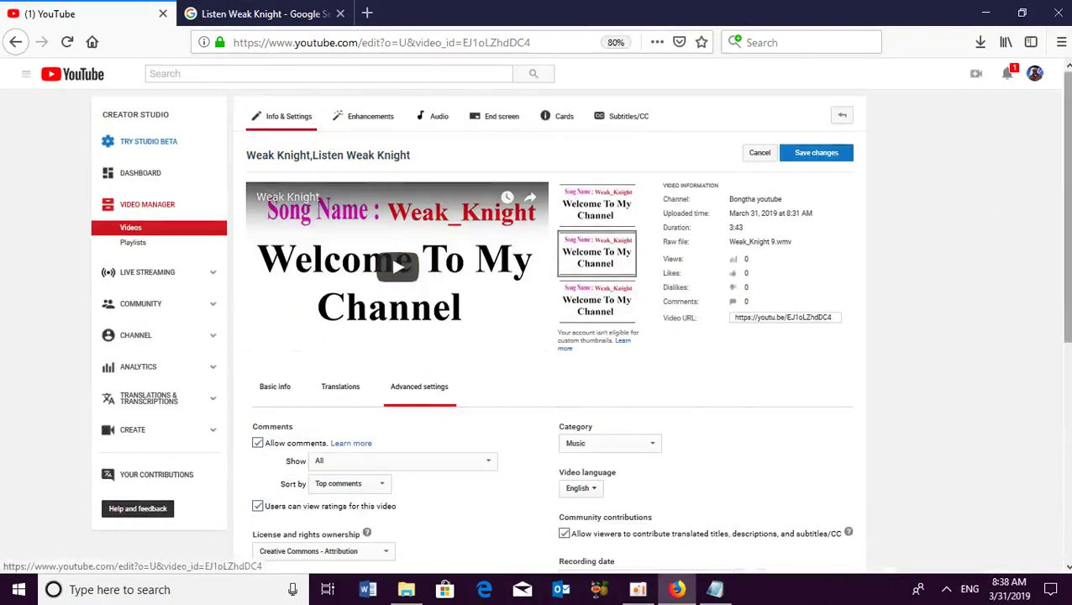
scroll(1063, 299, down, 4)
click(353, 343)
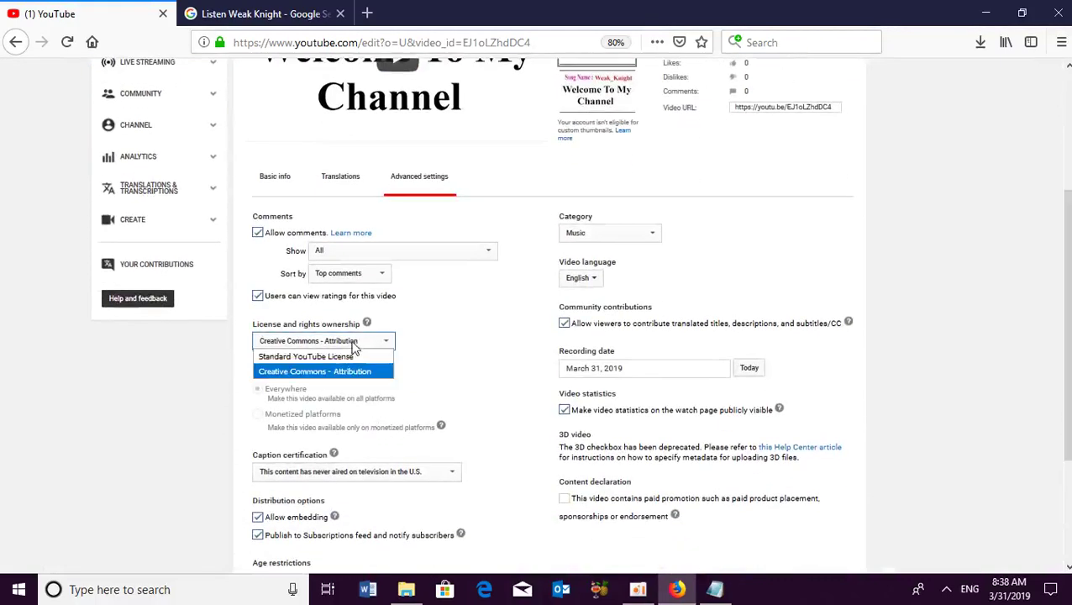
click(306, 356)
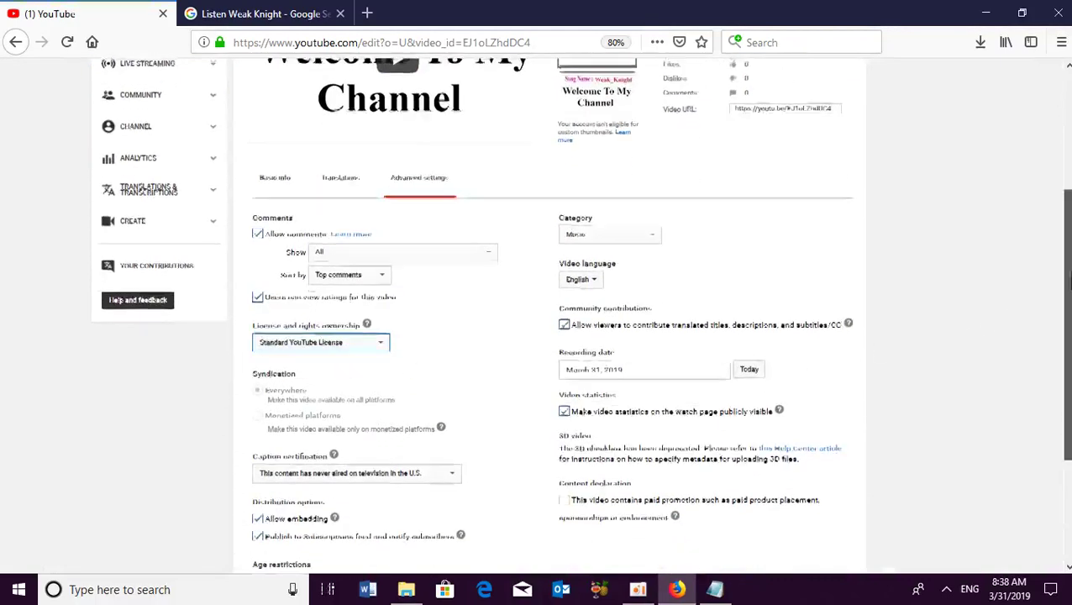
scroll(1056, 130, up, 4)
- Change the video's visibility to Public in the basic info, publish it, and return to the video list
click(320, 392)
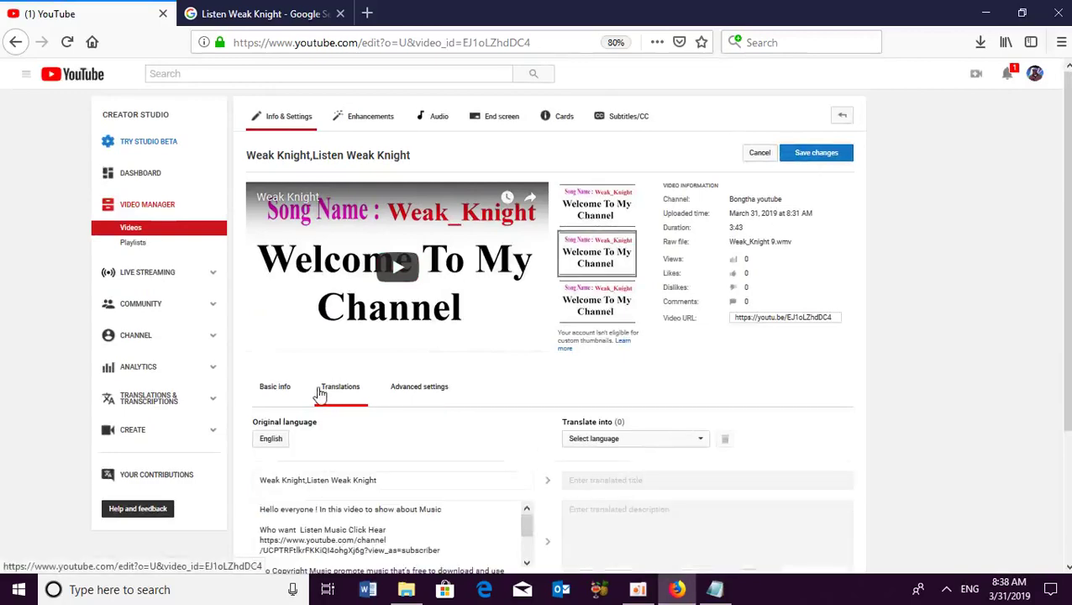
click(273, 392)
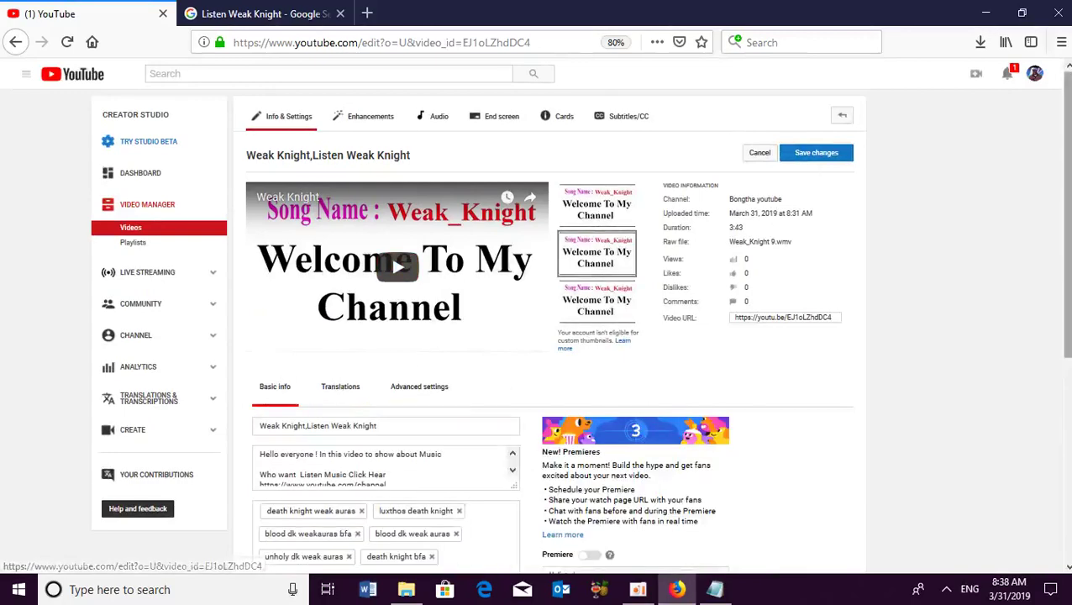
scroll(274, 392, down, 2)
scroll(538, 336, down, 3)
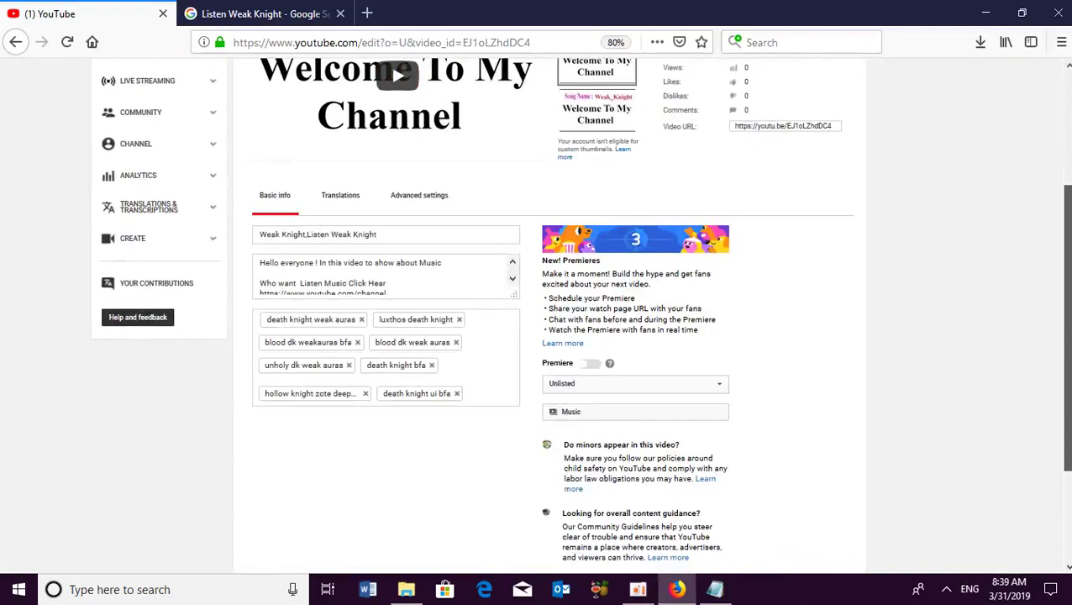
click(645, 384)
click(618, 401)
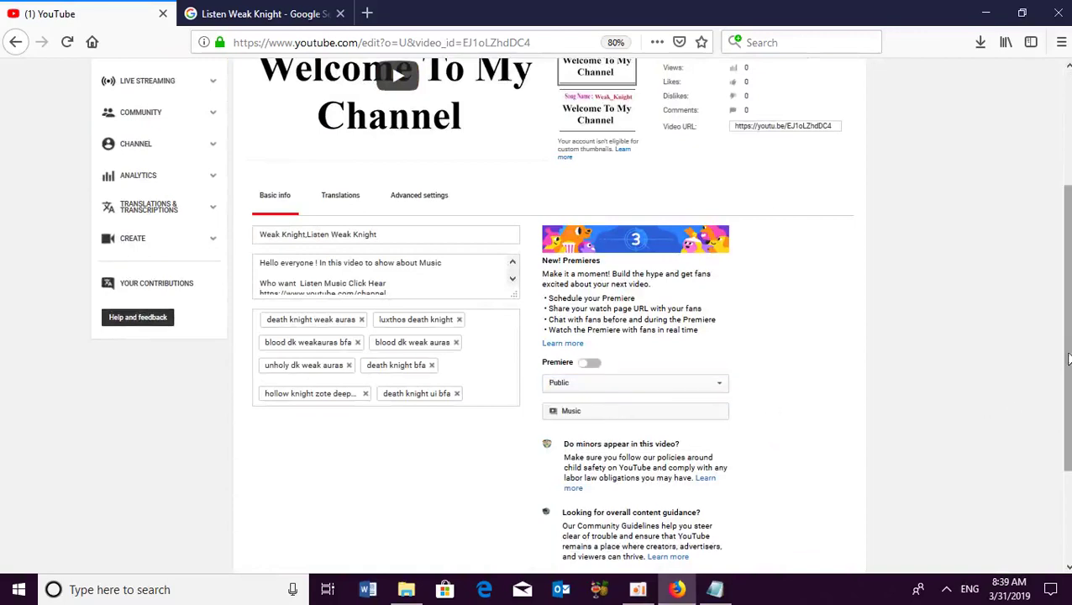
drag(1064, 377, 1063, 264)
click(815, 154)
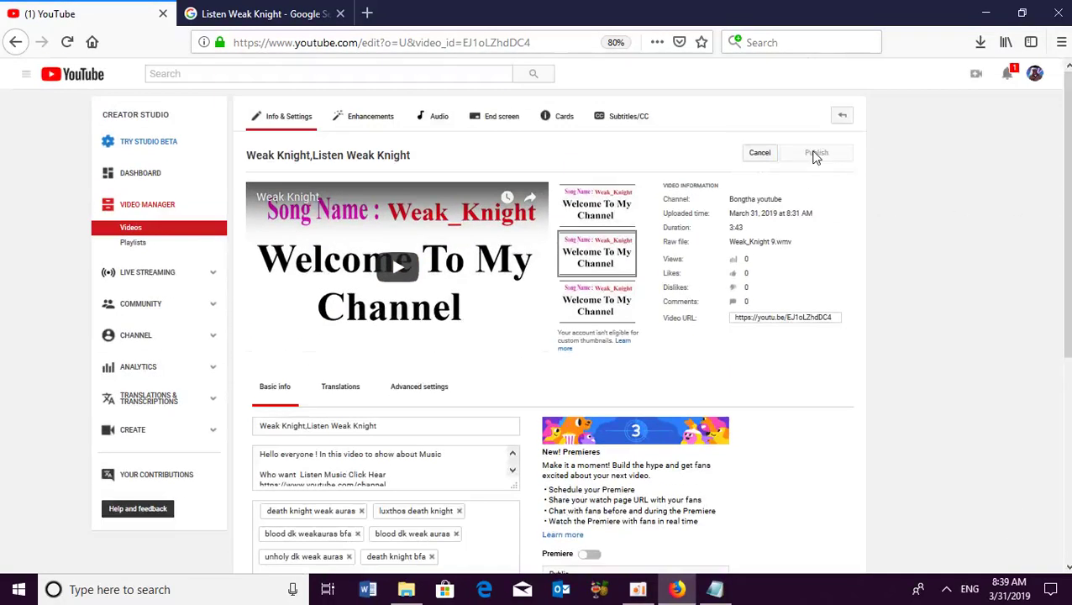
click(842, 116)
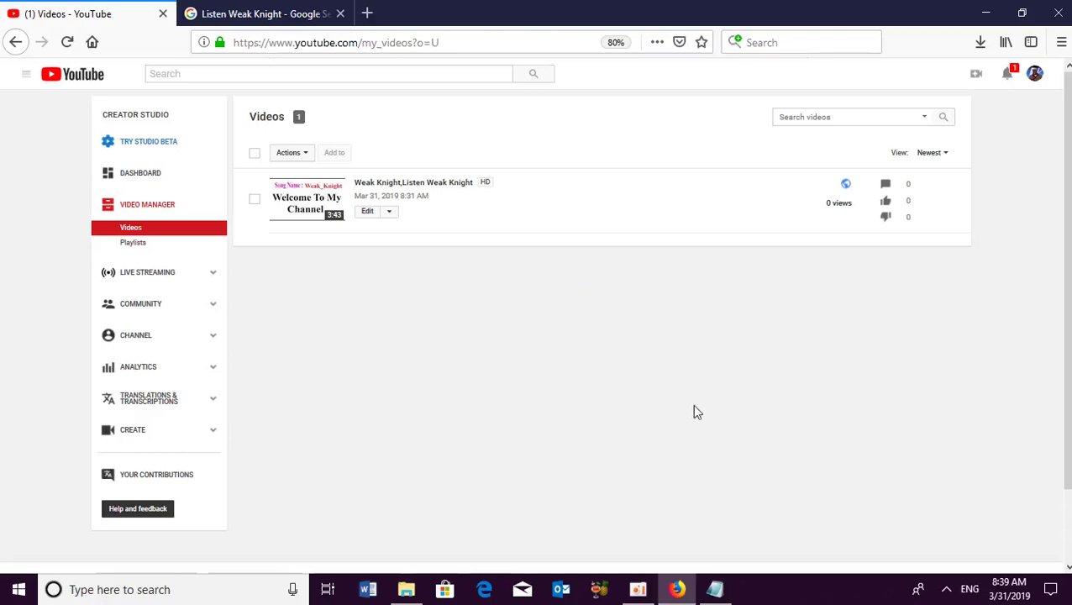
click(639, 588)
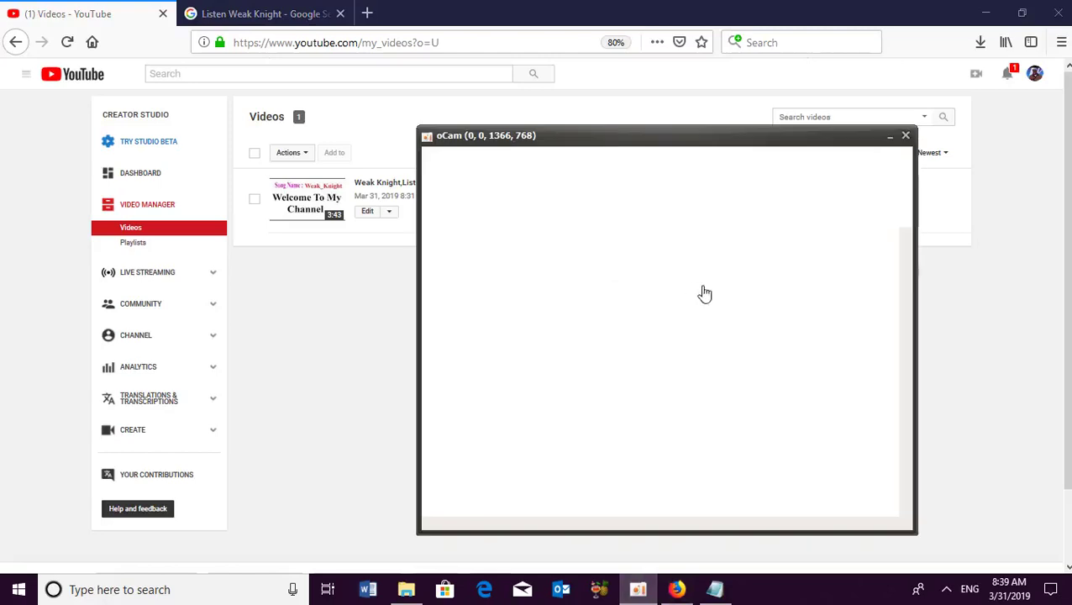